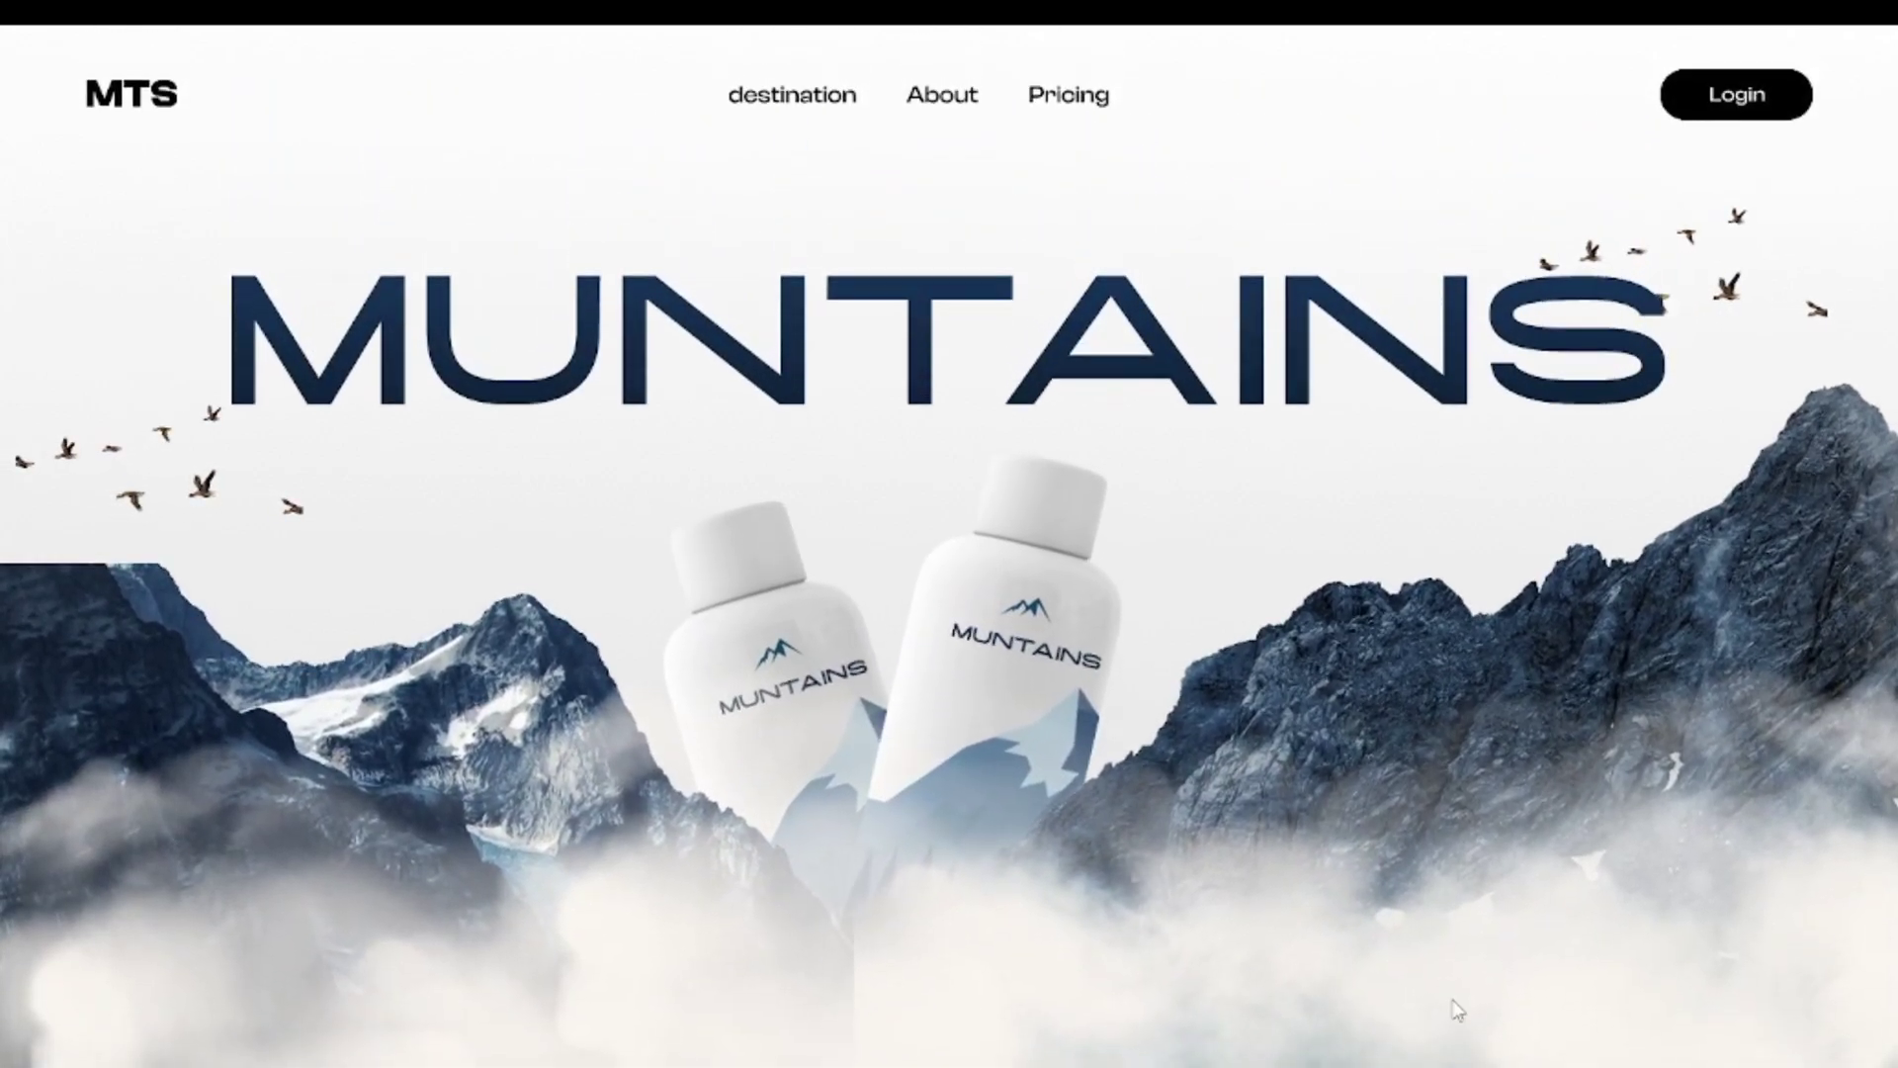
pyautogui.scroll(-3, 1439, 801)
pyautogui.scroll(-3, 1433, 693)
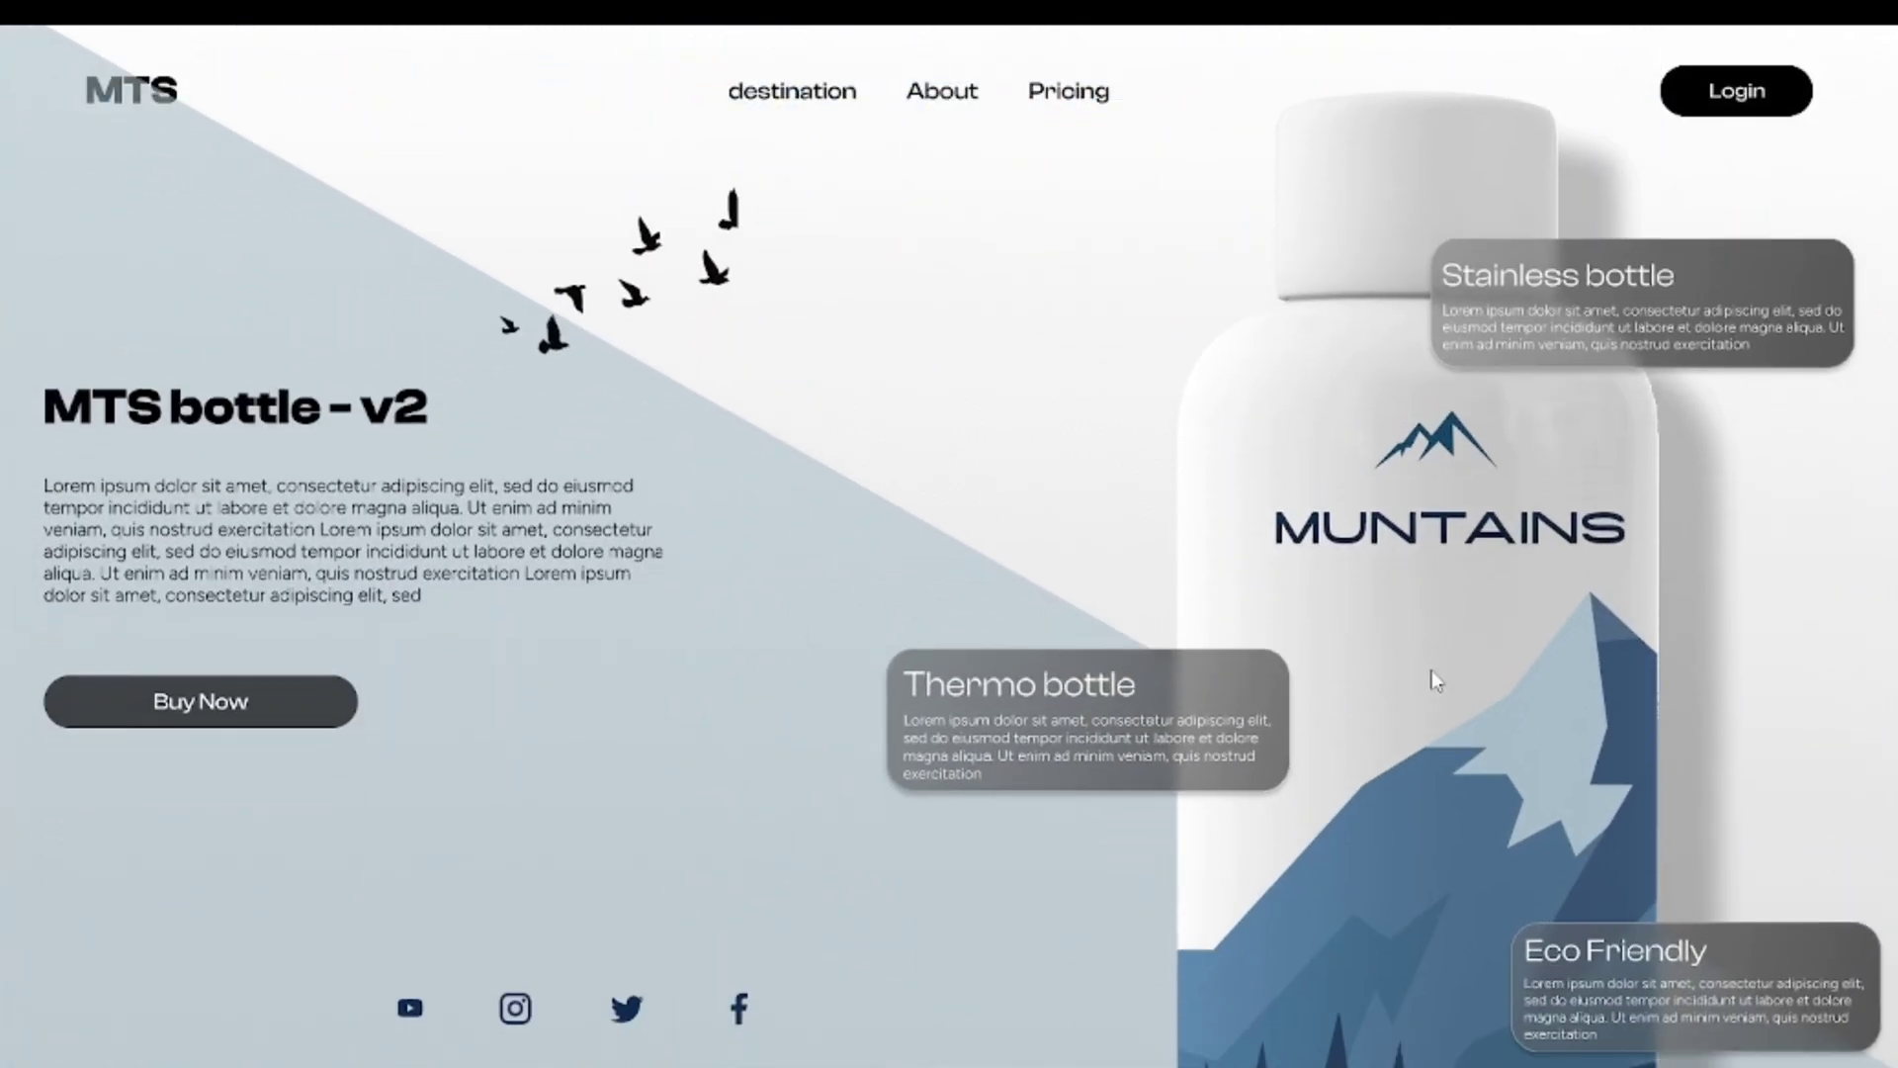
pyautogui.scroll(5, 1515, 879)
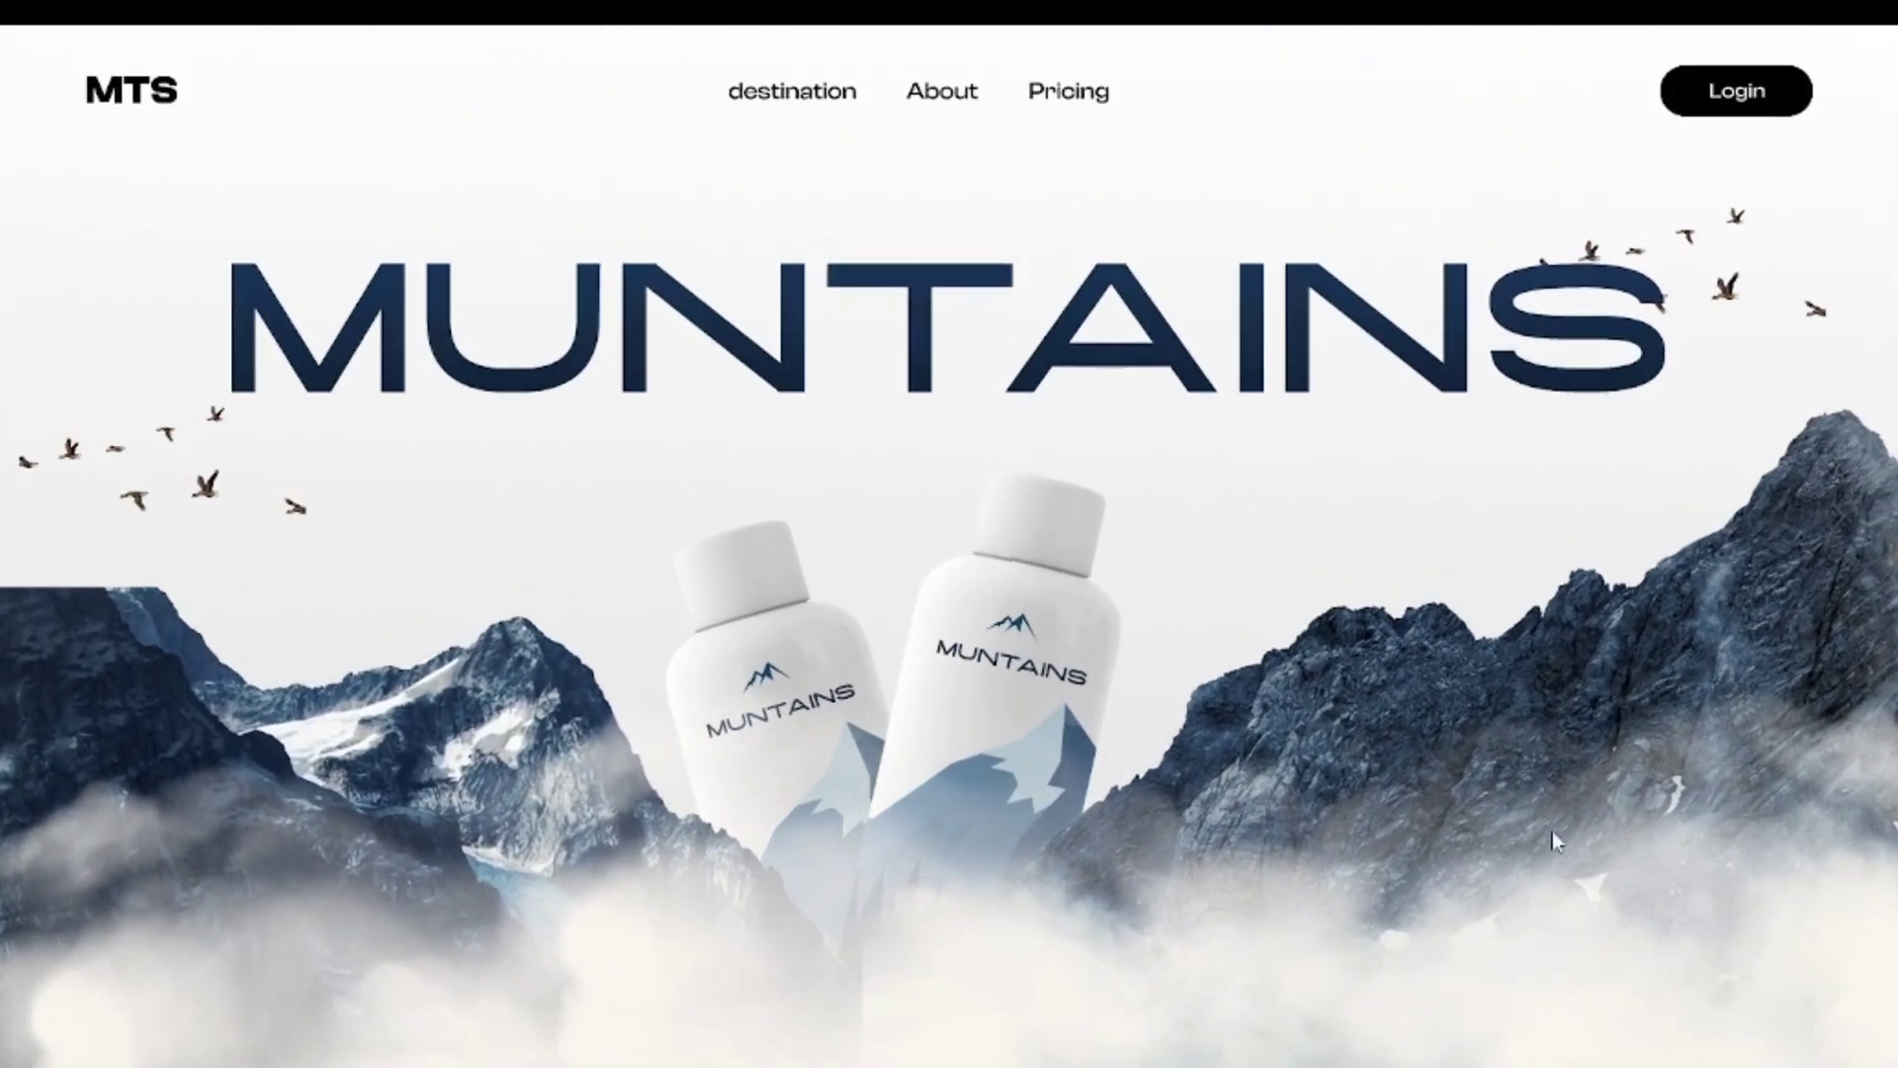
pyautogui.scroll(-4, 1553, 830)
pyautogui.scroll(-2, 1583, 596)
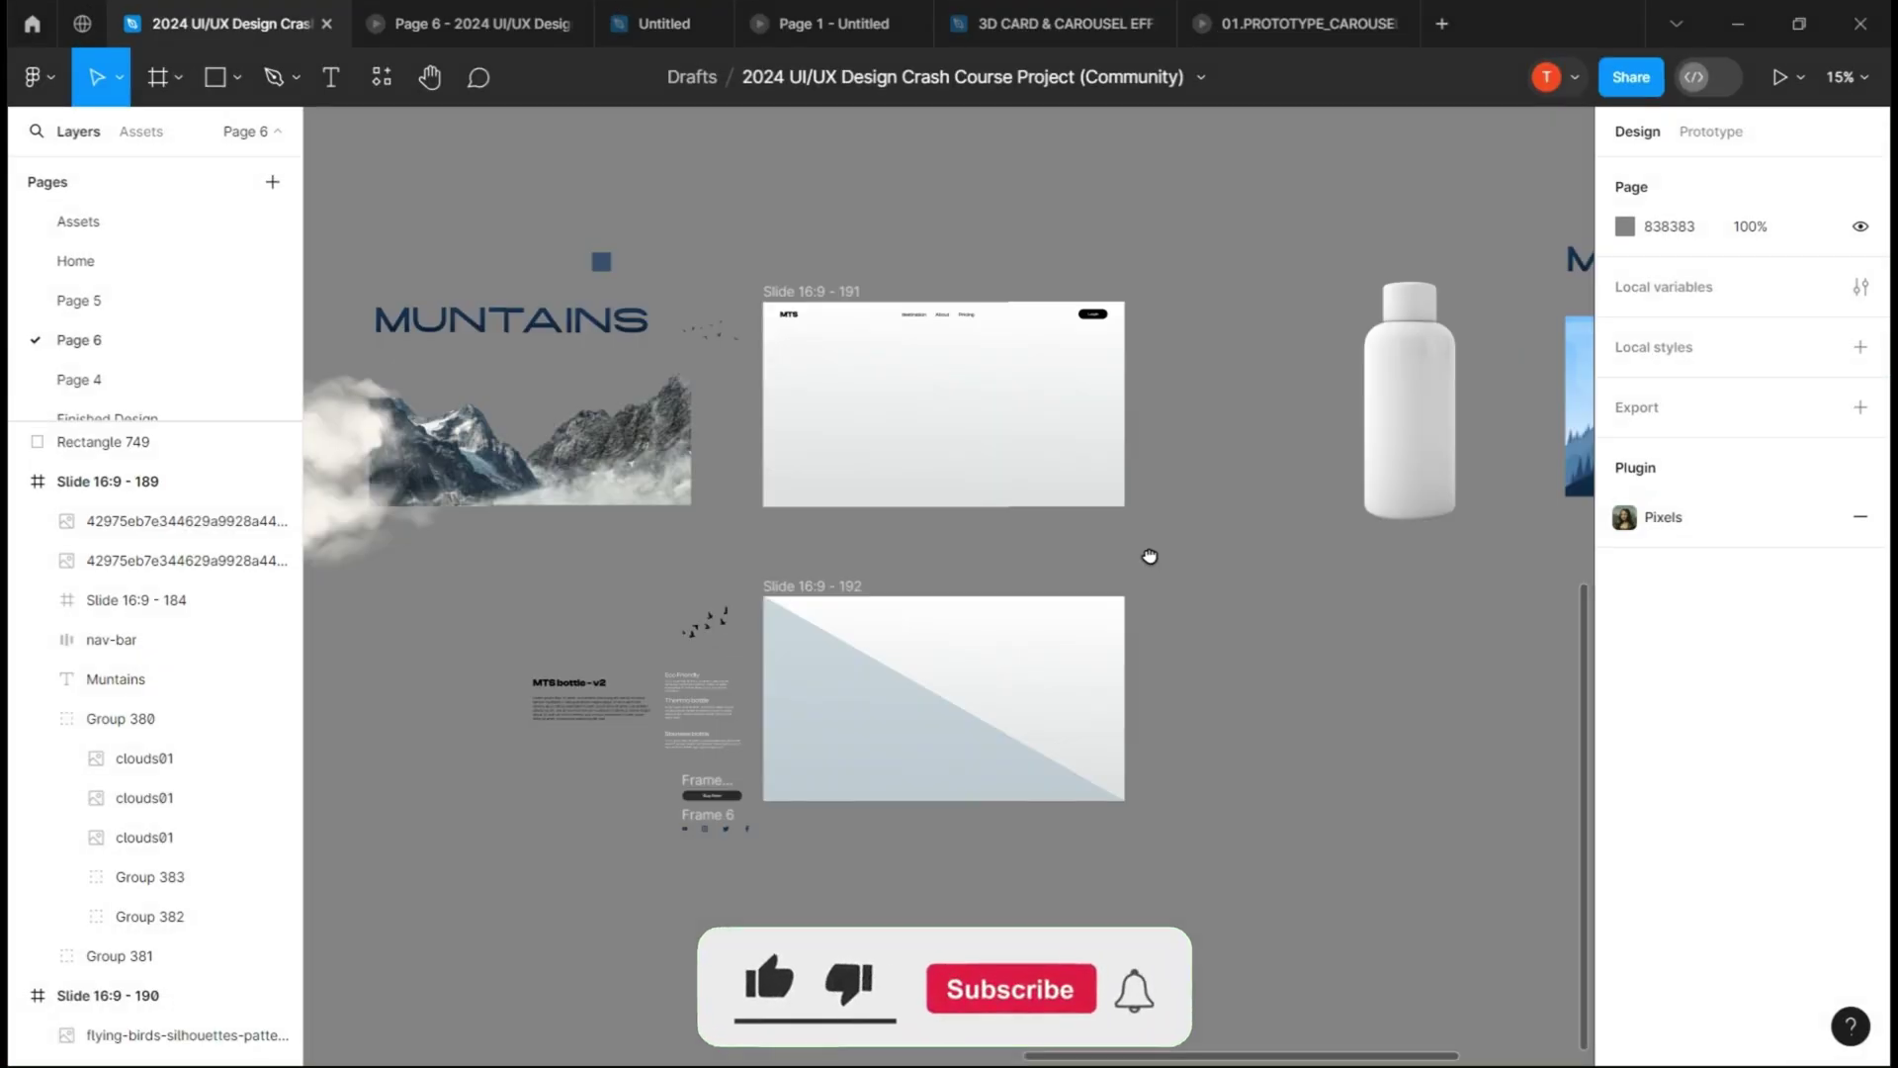
# - Pan and zoom the canvas to the mountain illustration beside the bottle on the second slide
pyautogui.moveTo(1461, 614)
pyautogui.mouseDown()
pyautogui.moveTo(935, 721)
pyautogui.moveTo(1424, 832)
pyautogui.mouseUp()
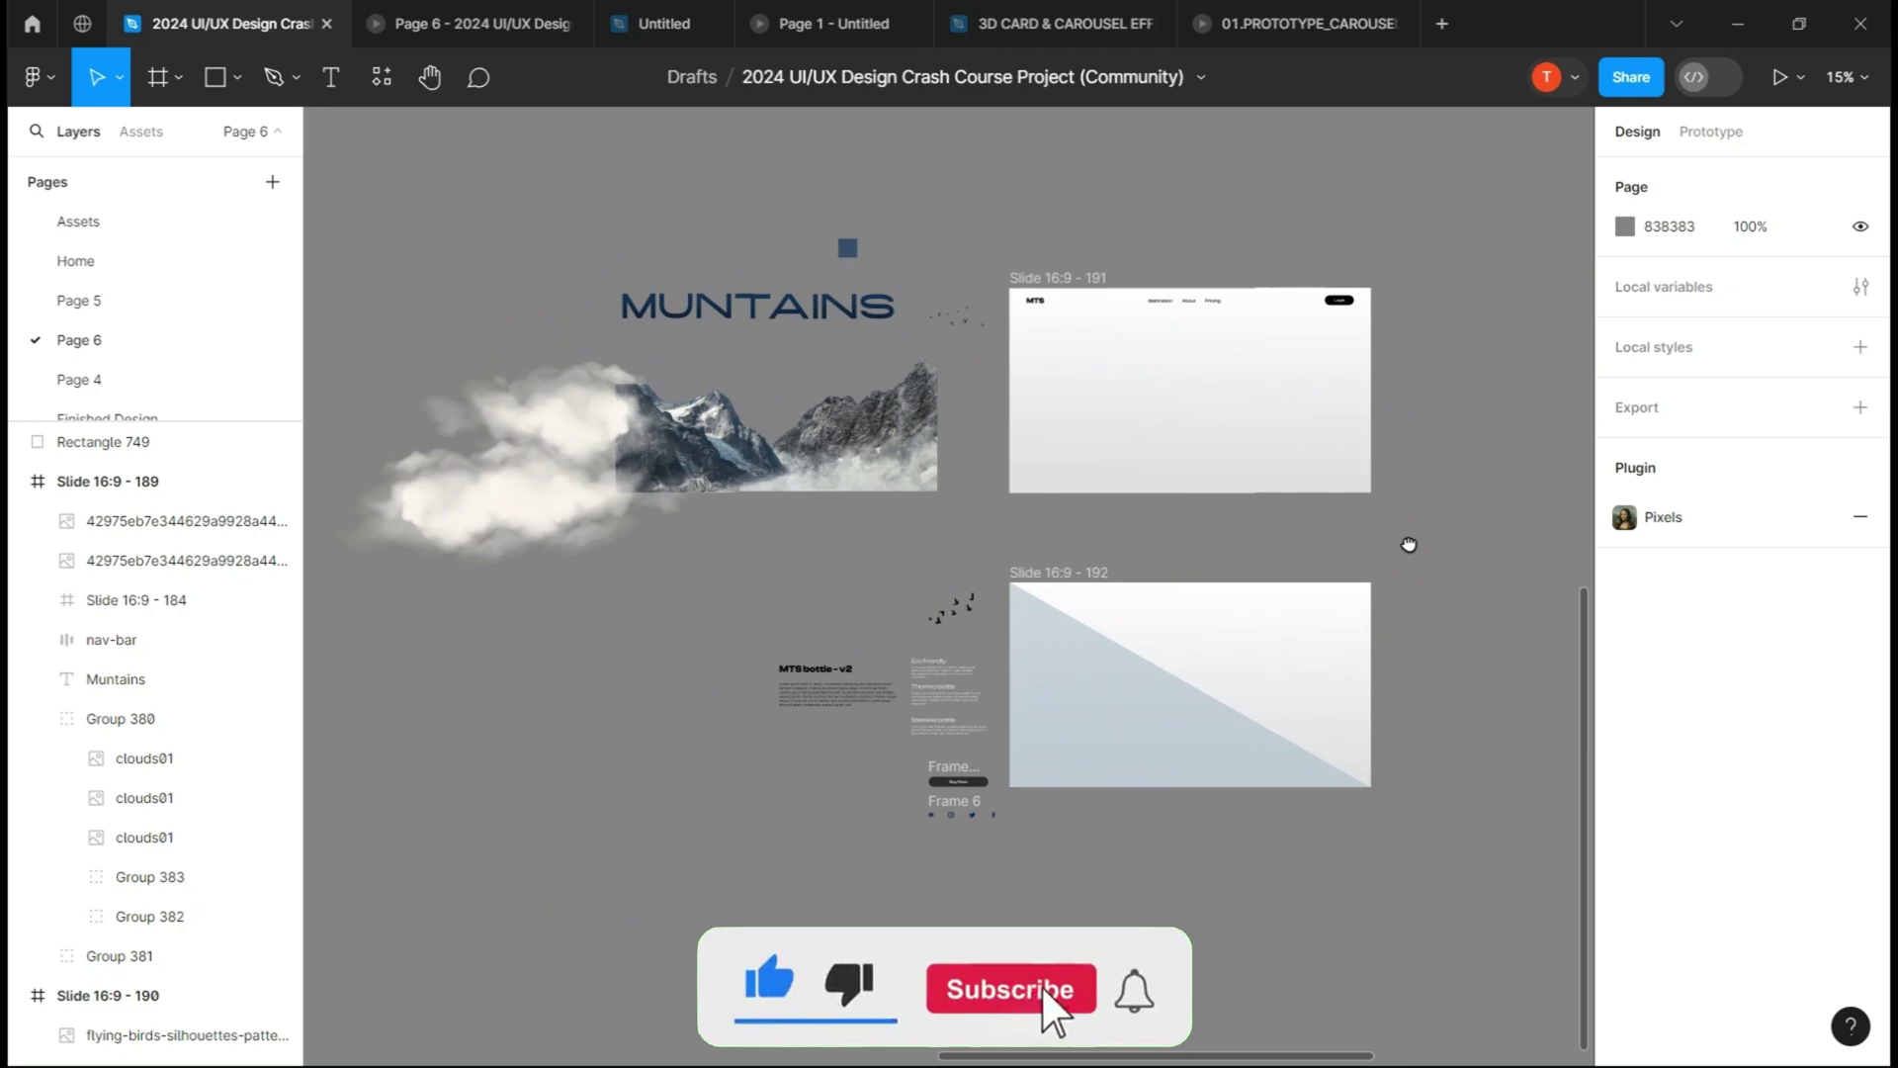
pyautogui.scroll(3, 905, 502)
pyautogui.scroll(-4, 905, 501)
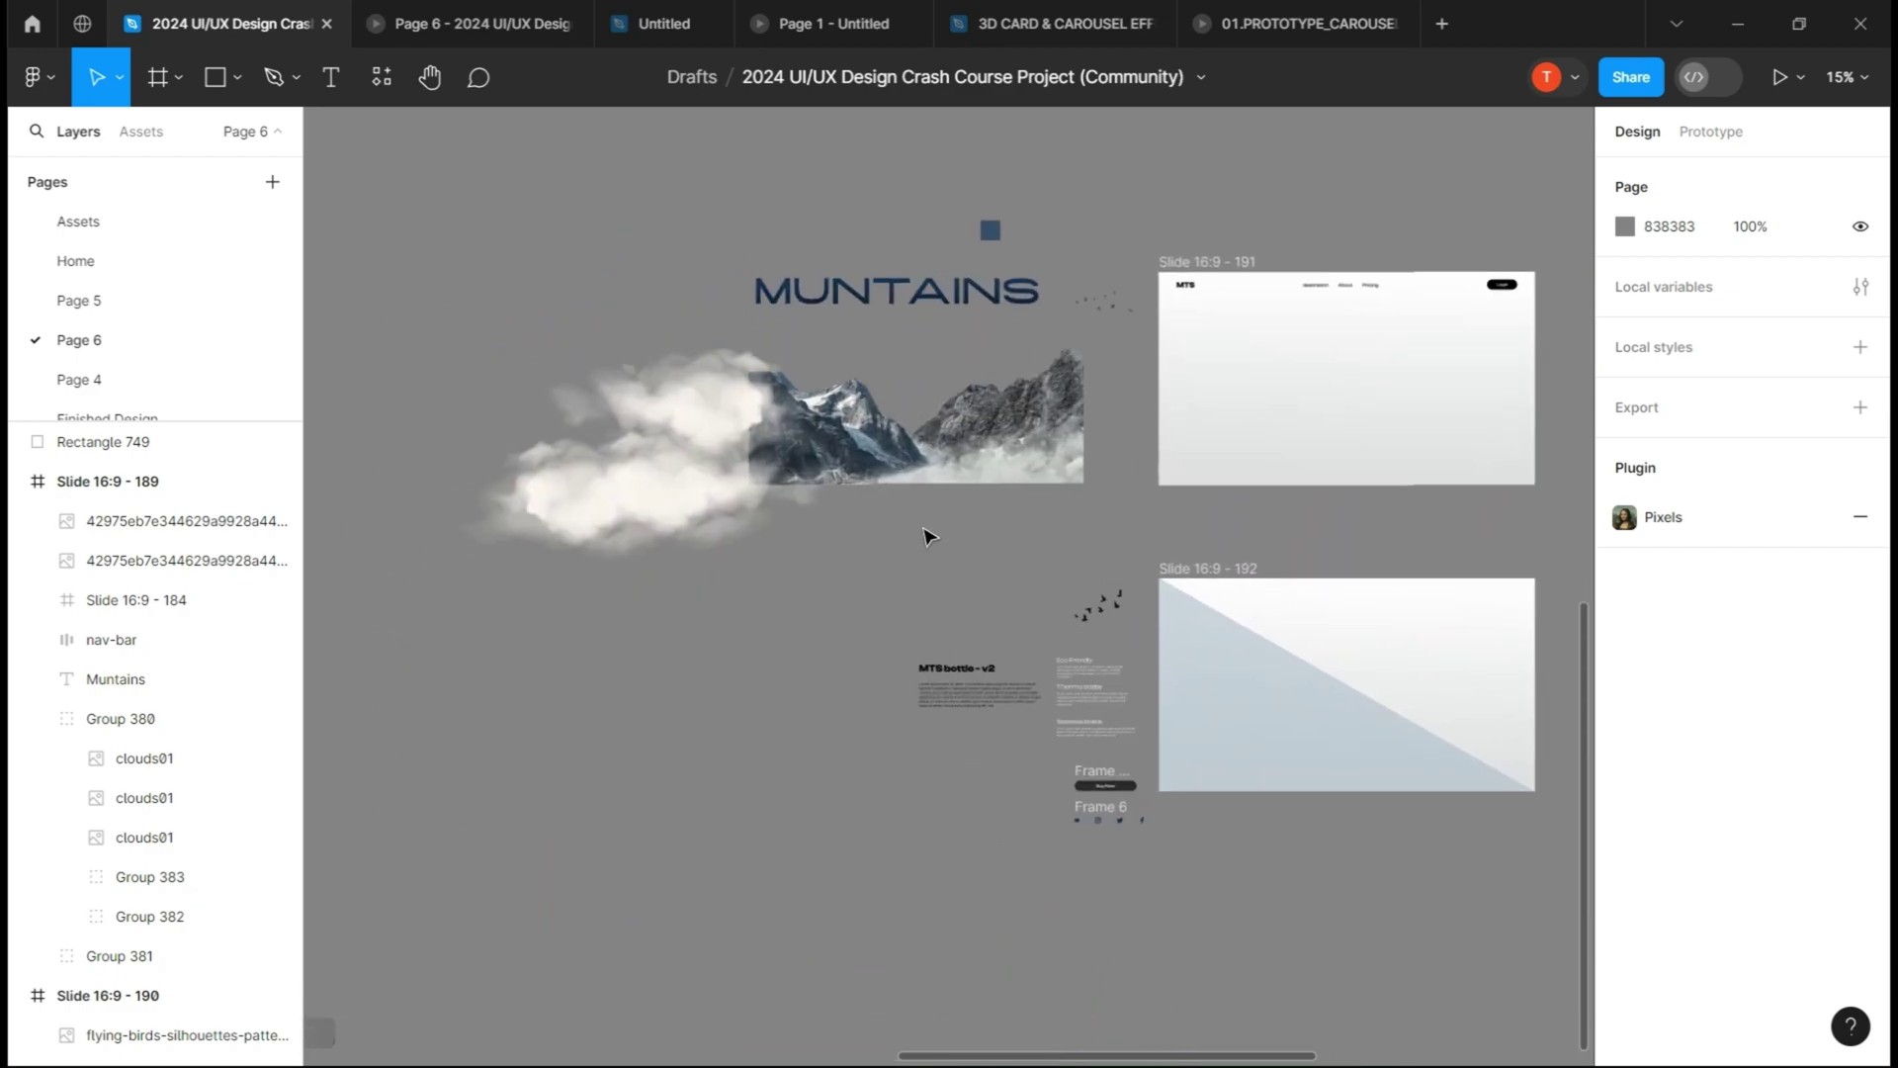
pyautogui.scroll(5, 905, 584)
pyautogui.moveTo(1039, 697)
pyautogui.mouseDown()
pyautogui.moveTo(1086, 754)
pyautogui.moveTo(742, 446)
pyautogui.moveTo(949, 370)
pyautogui.moveTo(890, 741)
pyautogui.mouseUp()
pyautogui.click(810, 714)
pyautogui.moveTo(1039, 667); pyautogui.dragTo(772, 623)
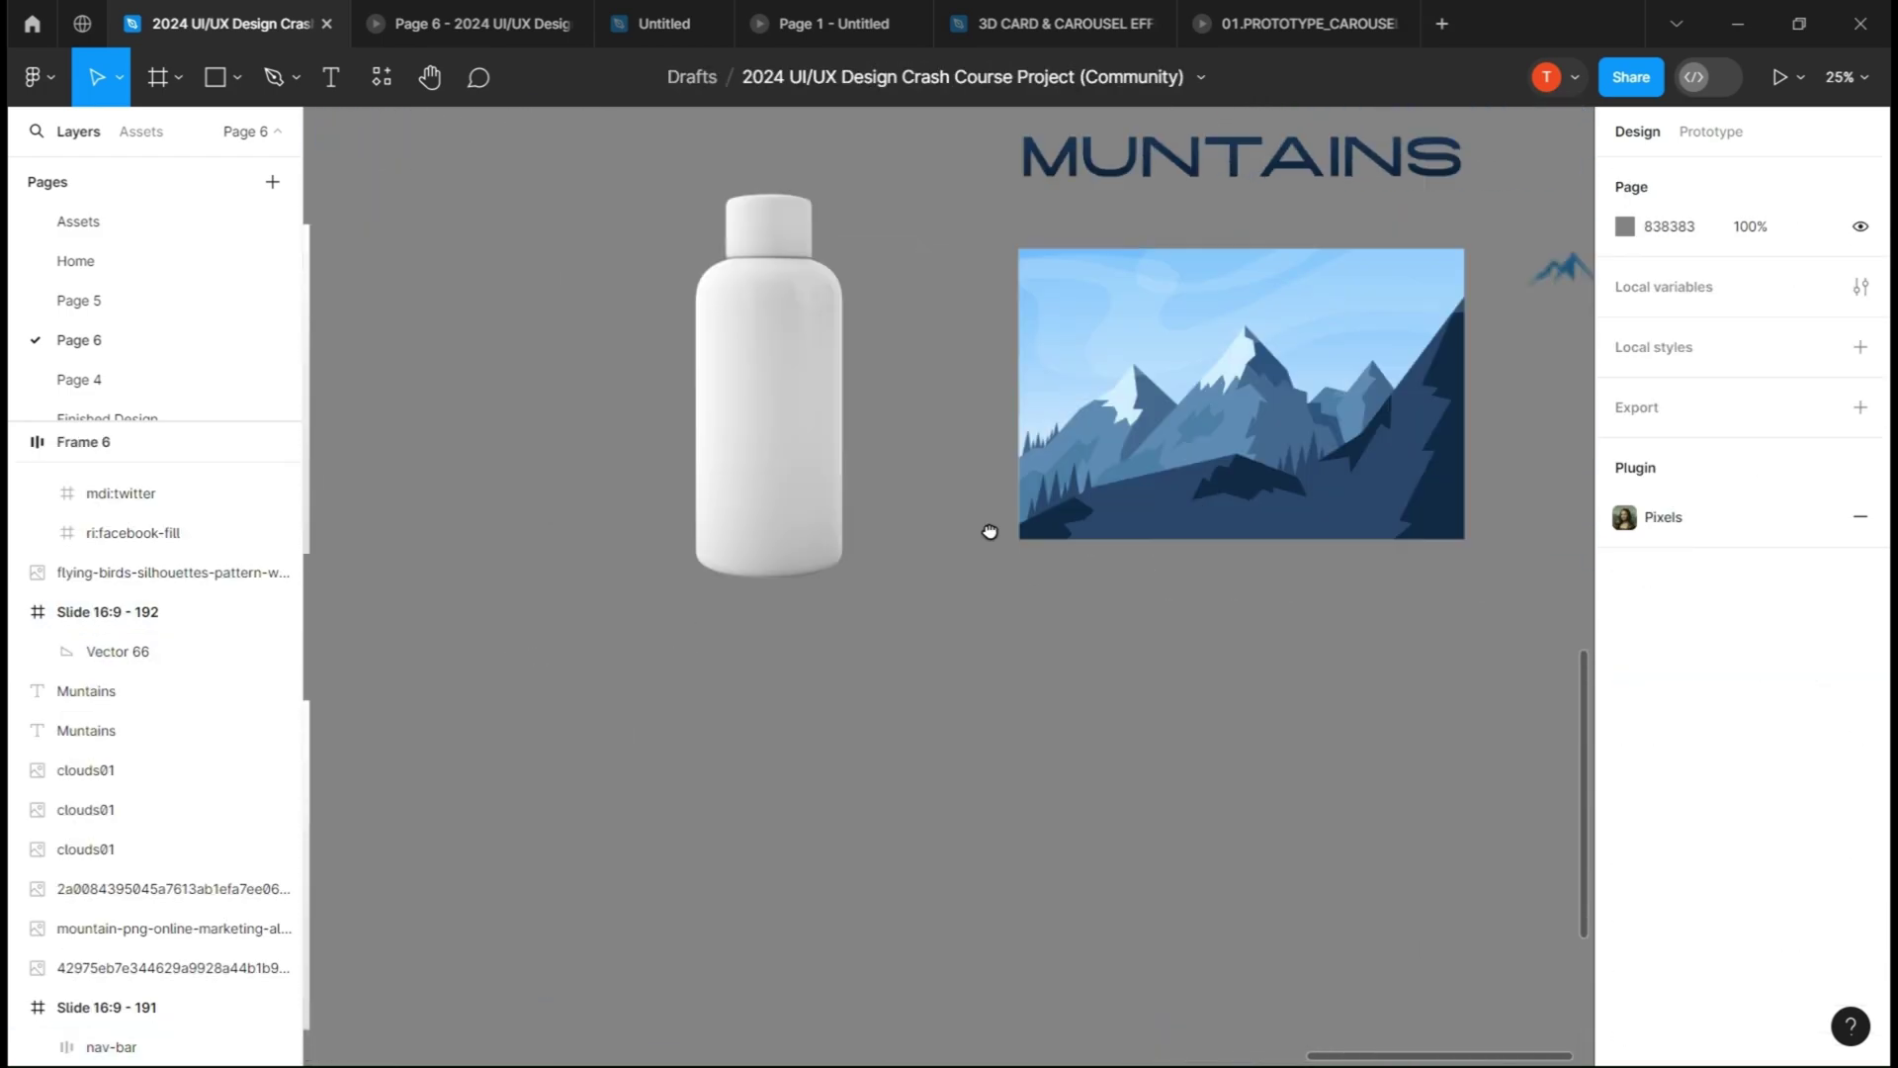
pyautogui.moveTo(979, 416)
pyautogui.mouseDown()
pyautogui.moveTo(1068, 471)
pyautogui.moveTo(1038, 489)
pyautogui.moveTo(1150, 492)
pyautogui.mouseUp()
pyautogui.scroll(4, 1039, 491)
pyautogui.scroll(3, 1147, 514)
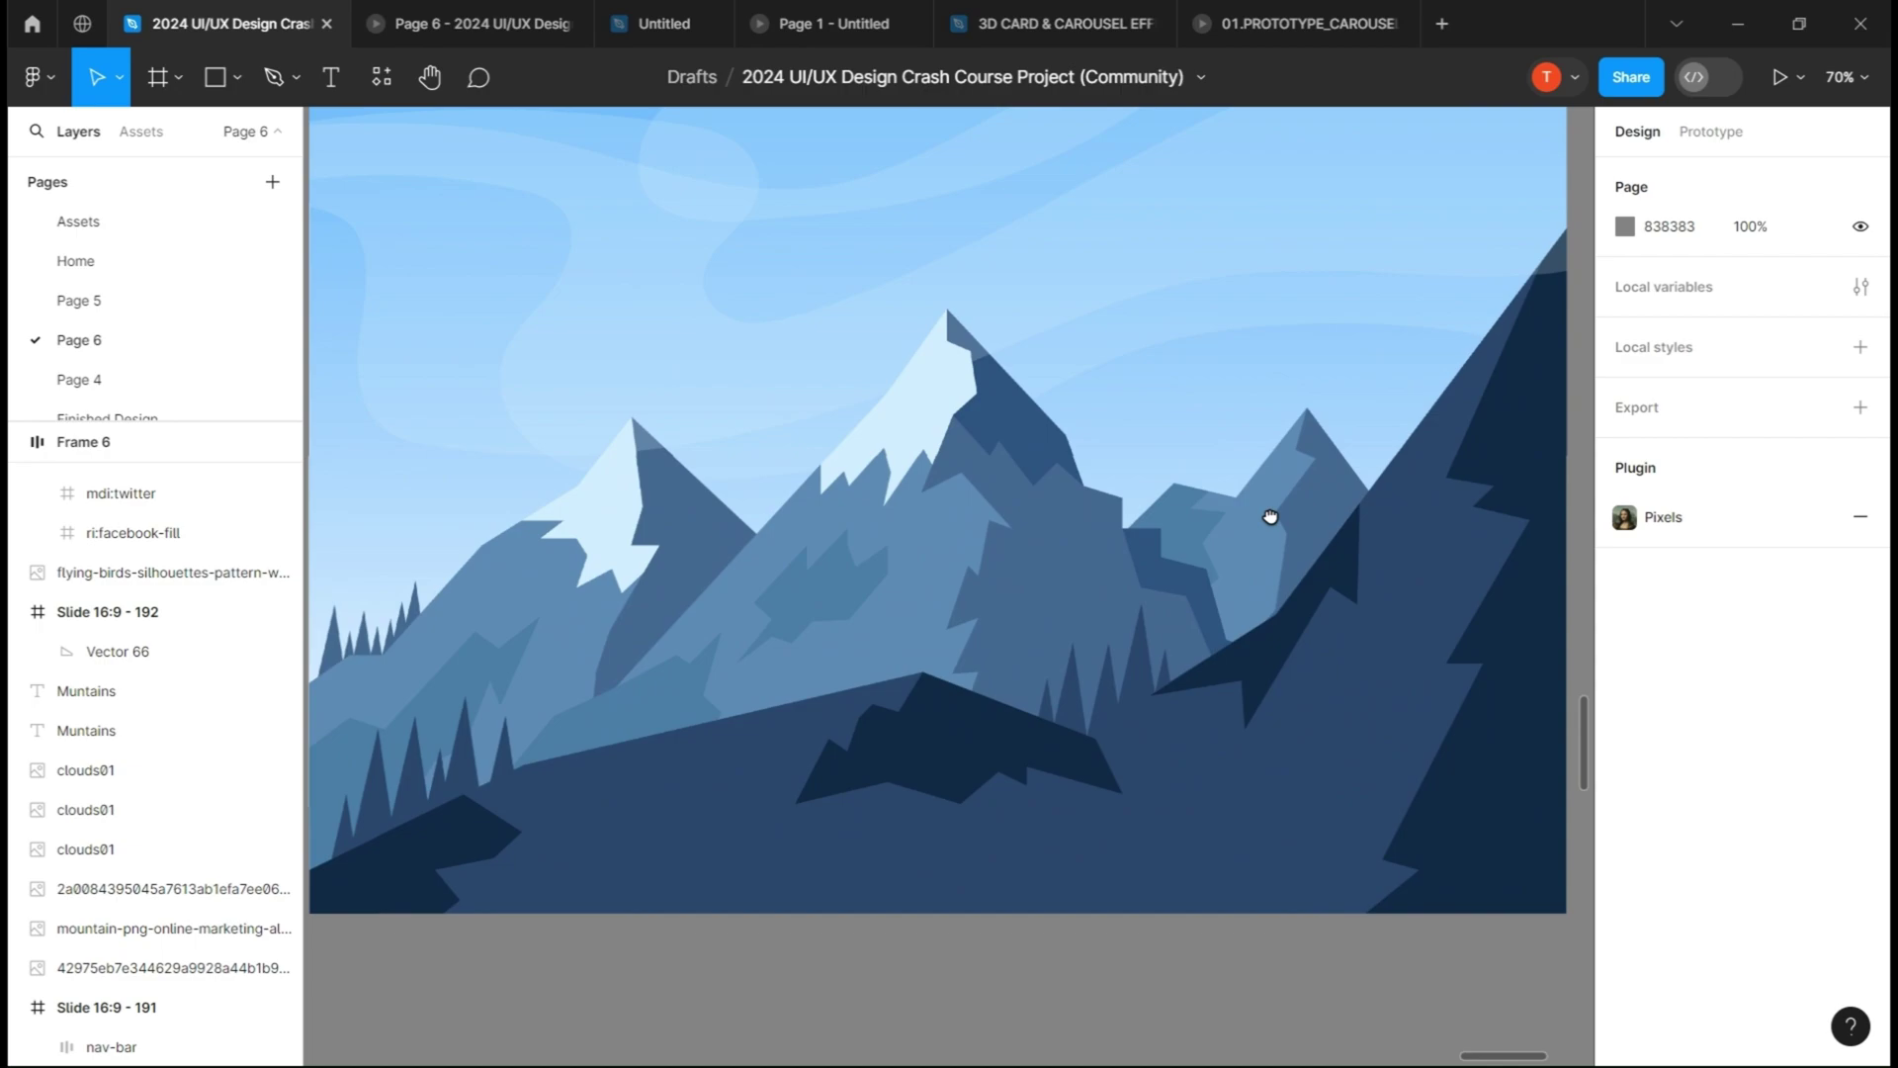
pyautogui.scroll(3, 919, 504)
# - Trace the mountain illustration's ridge line with the Pen tool
pyautogui.press('p')
pyautogui.scroll(5, 623, 713)
pyautogui.click(575, 731)
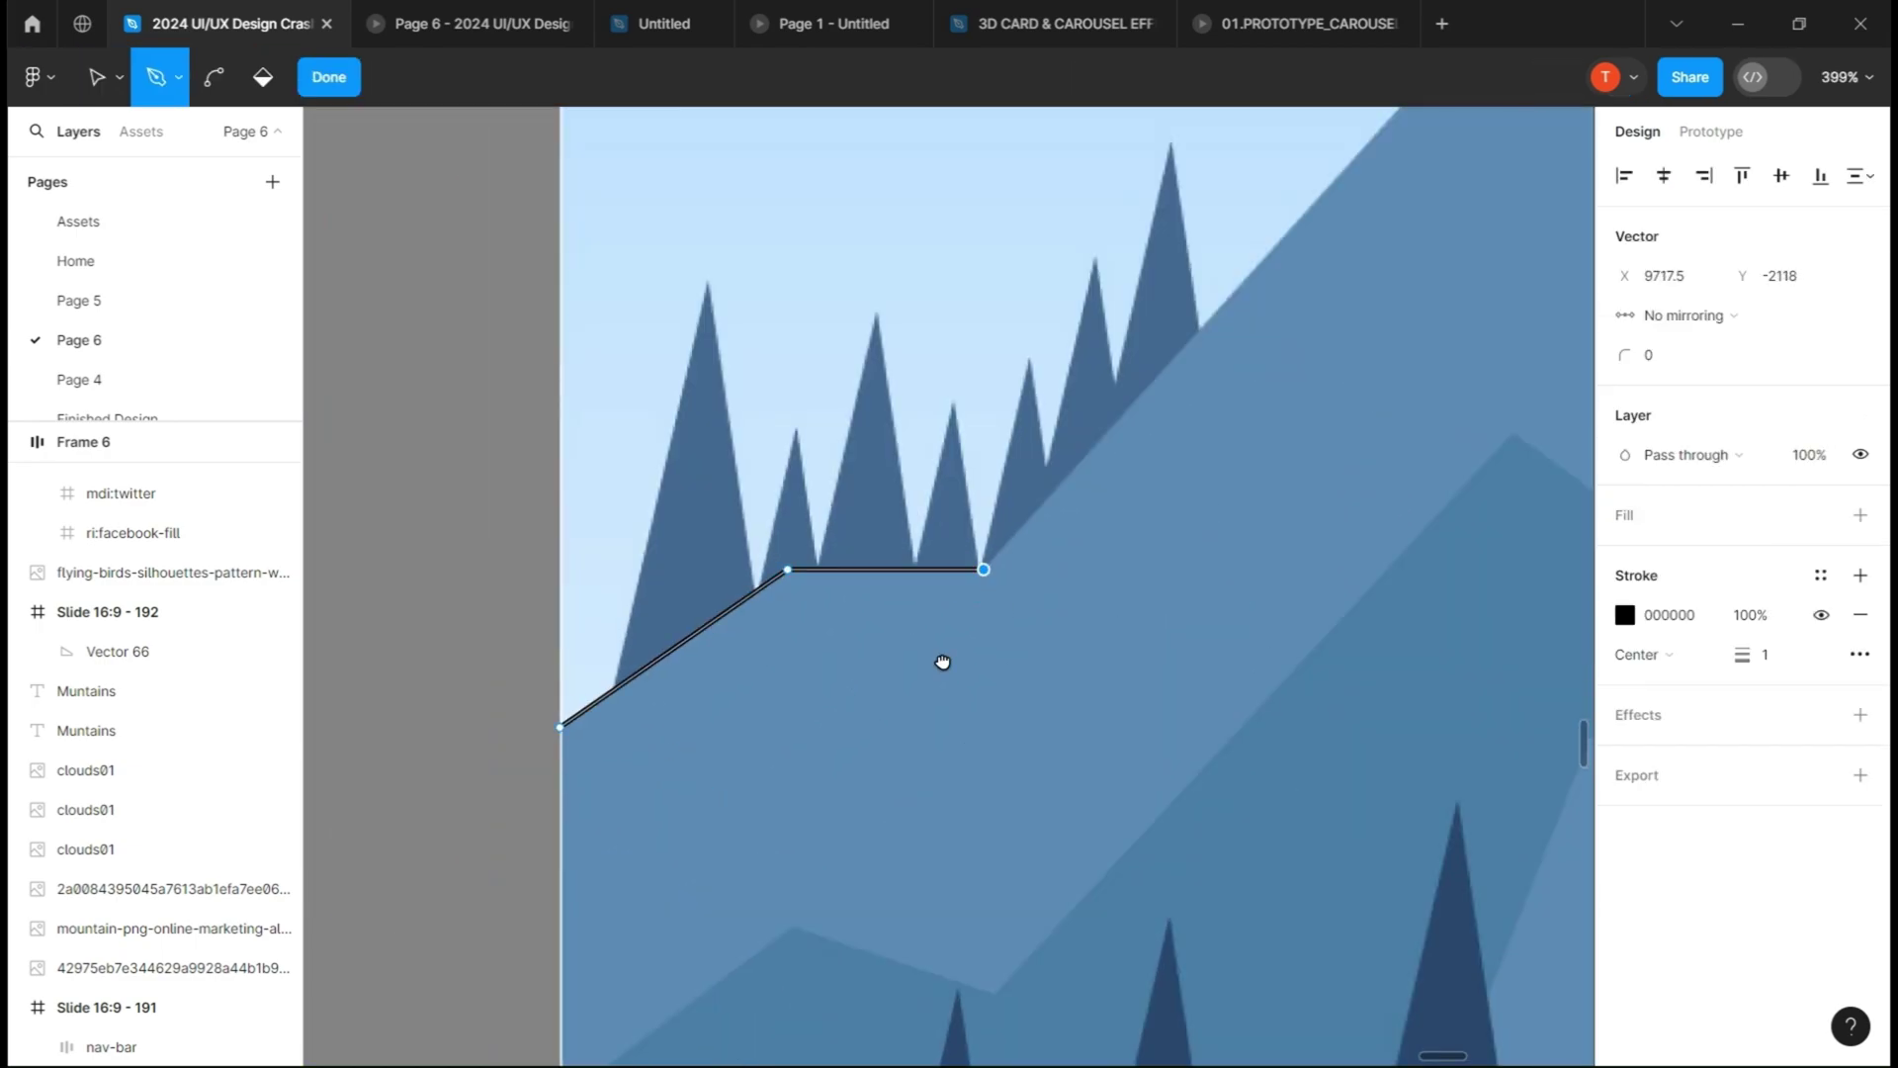
pyautogui.click(942, 660)
pyautogui.click(1110, 556)
pyautogui.click(690, 356)
pyautogui.scroll(3, 1210, 684)
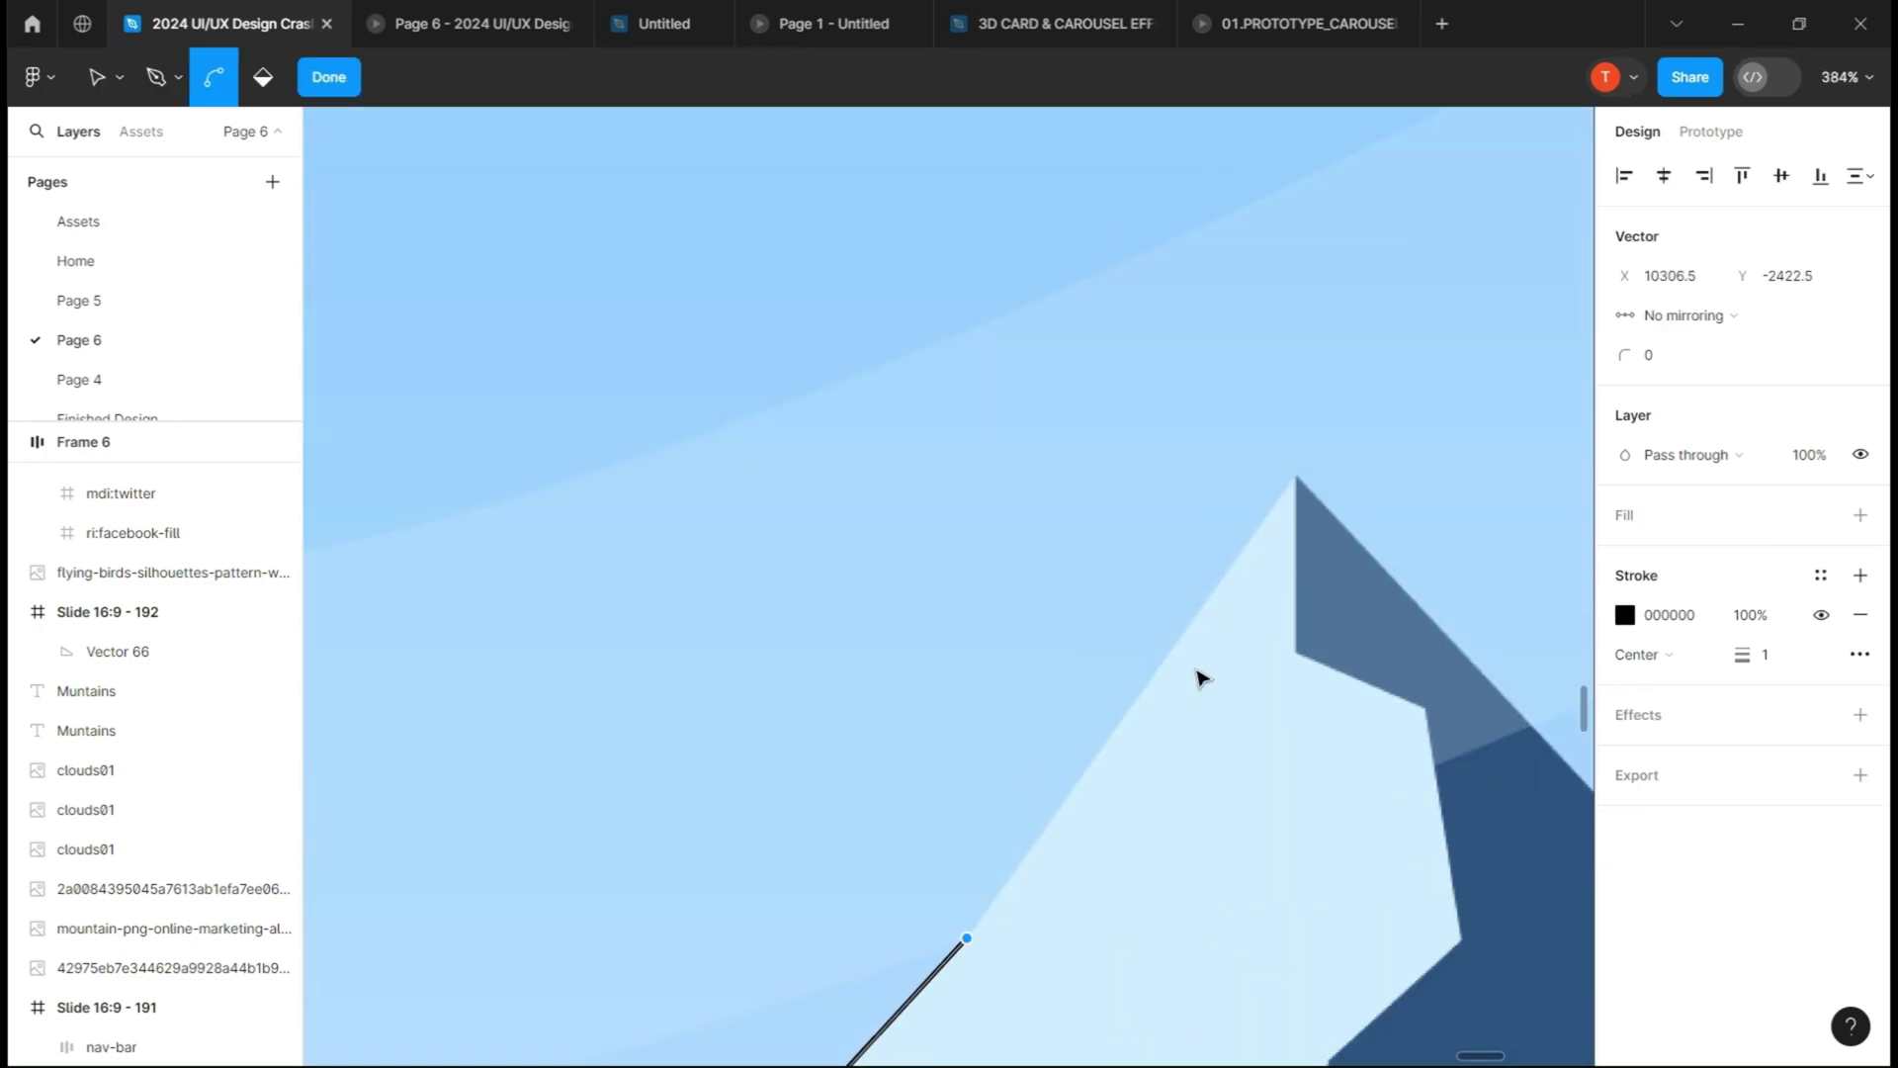
pyautogui.click(1202, 675)
pyautogui.click(1127, 823)
pyautogui.click(1015, 893)
pyautogui.scroll(-2, 1009, 743)
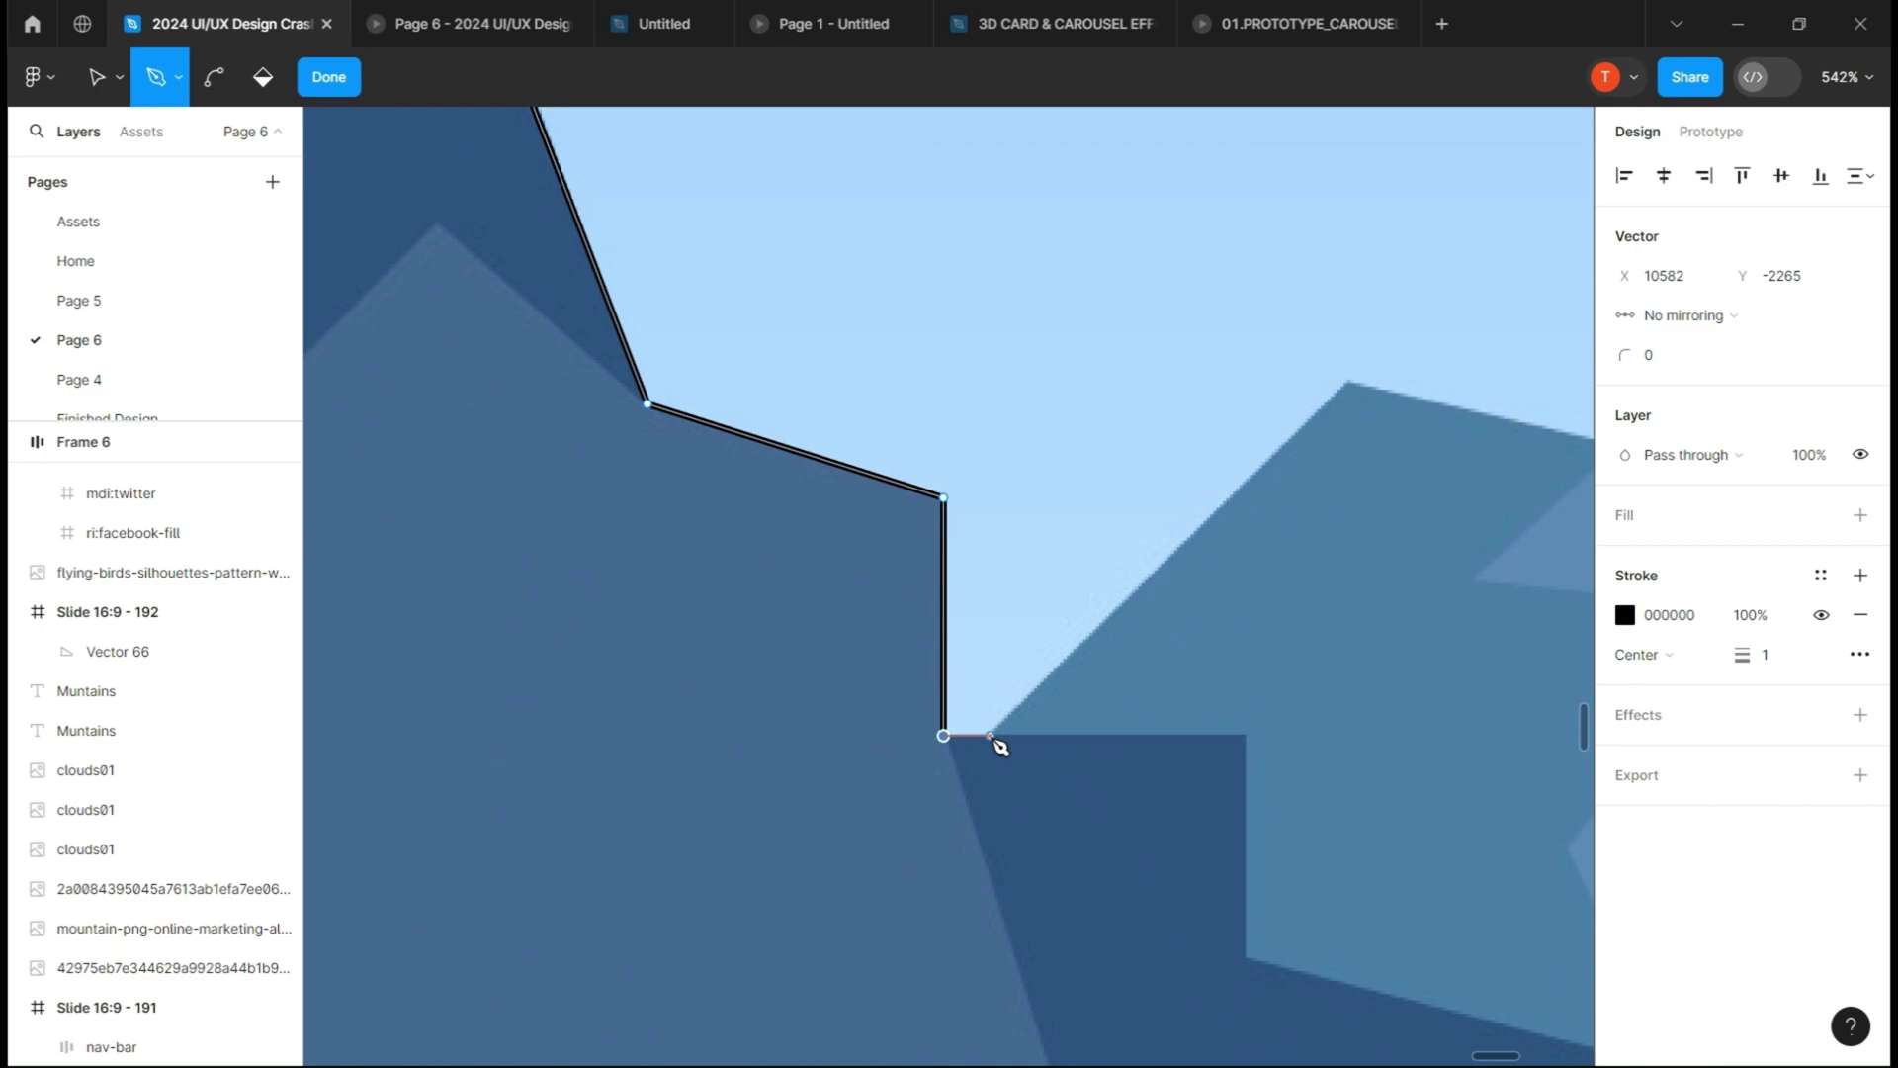
pyautogui.click(1134, 743)
pyautogui.click(682, 312)
pyautogui.click(867, 653)
pyautogui.scroll(-3, 1210, 799)
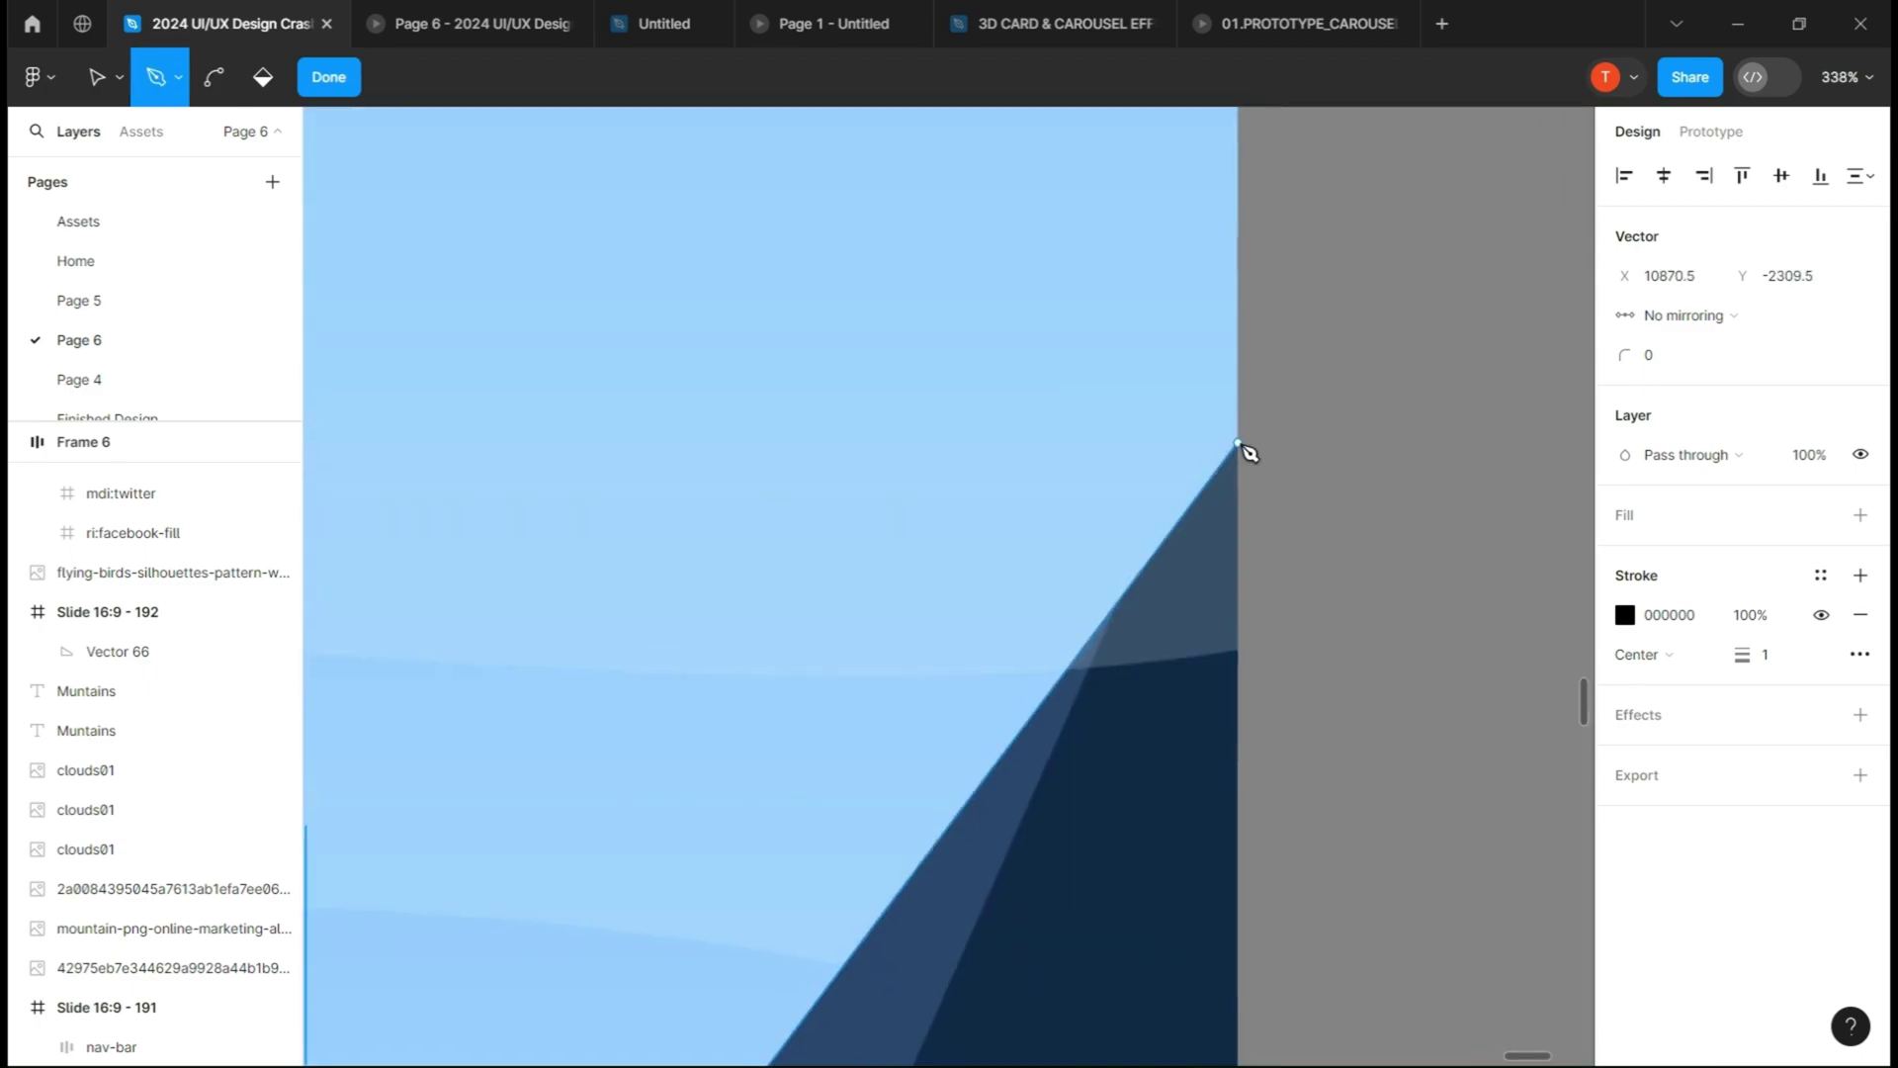
pyautogui.scroll(-3, 920, 593)
# - Close the traced outline and use it to mask the illustration
pyautogui.click(1116, 657)
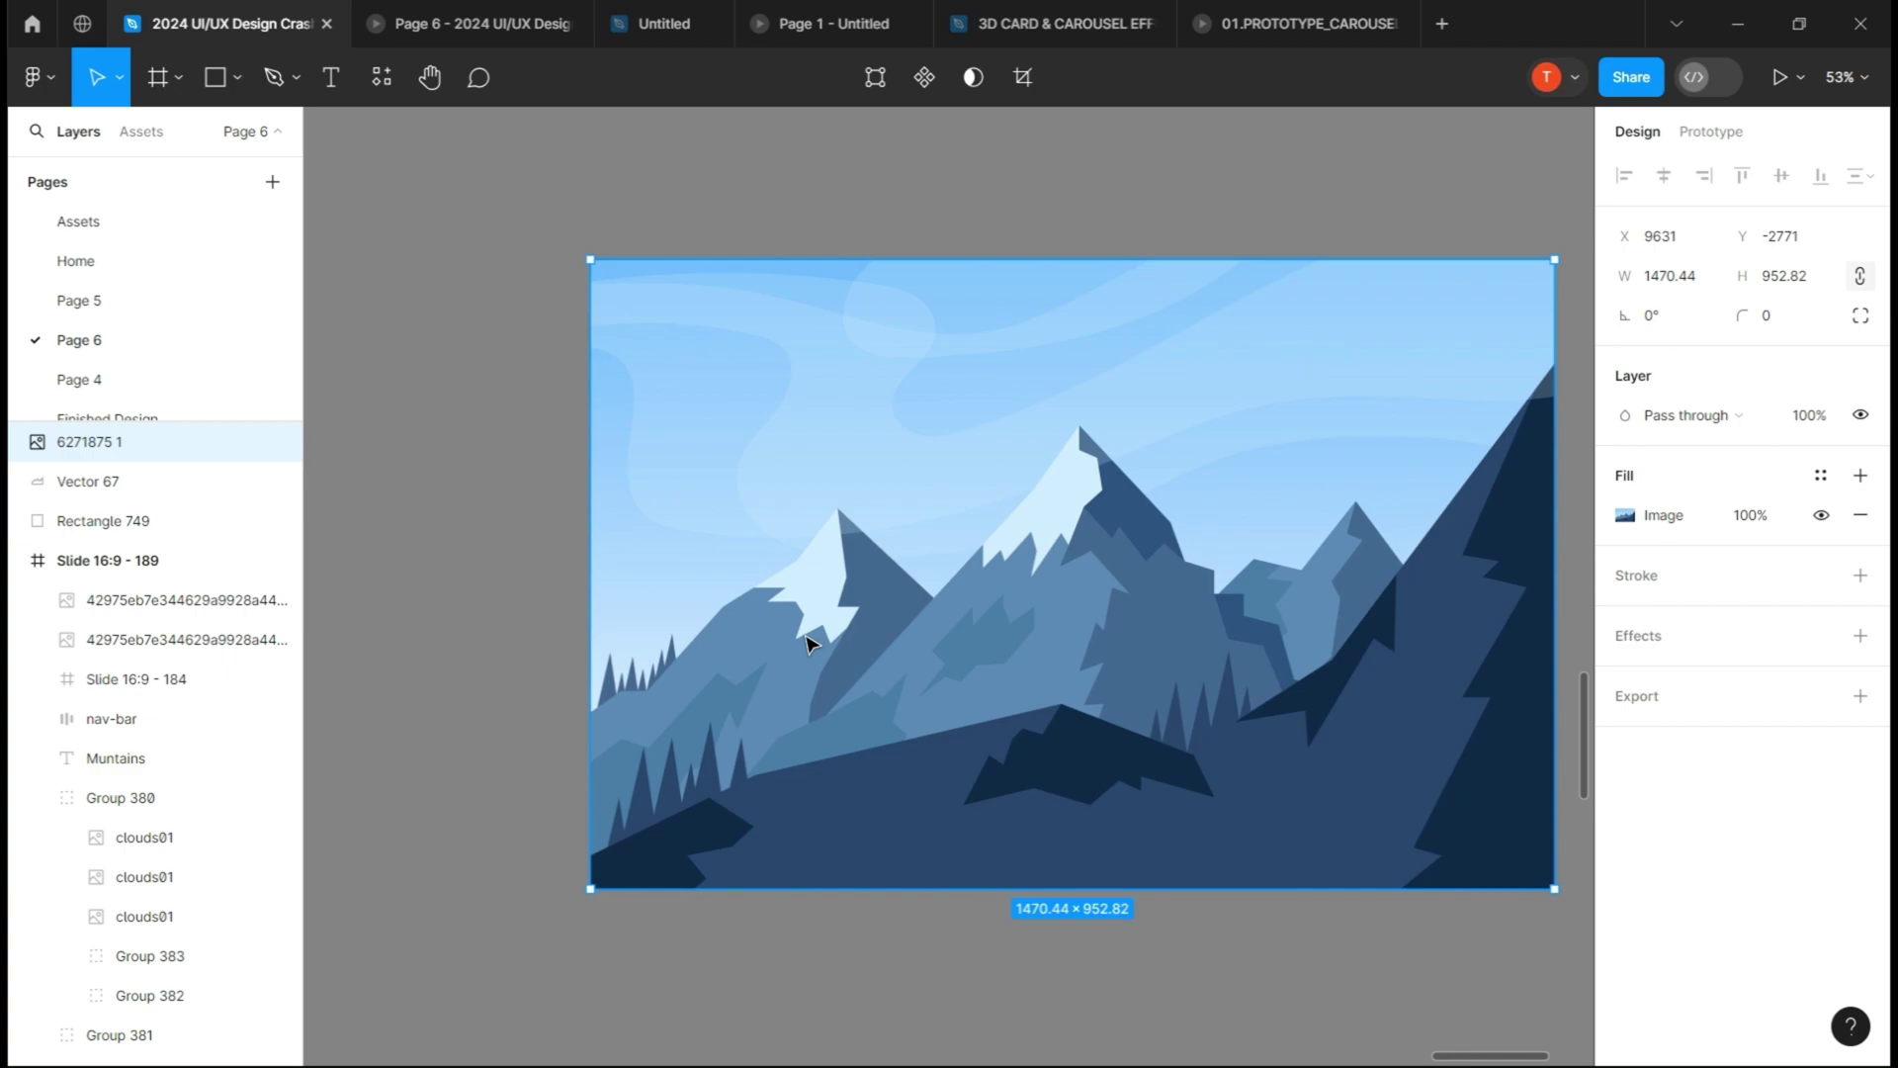
pyautogui.keyDown('shift'); pyautogui.click(1372, 831); pyautogui.keyUp('shift')
pyautogui.click(1022, 77)
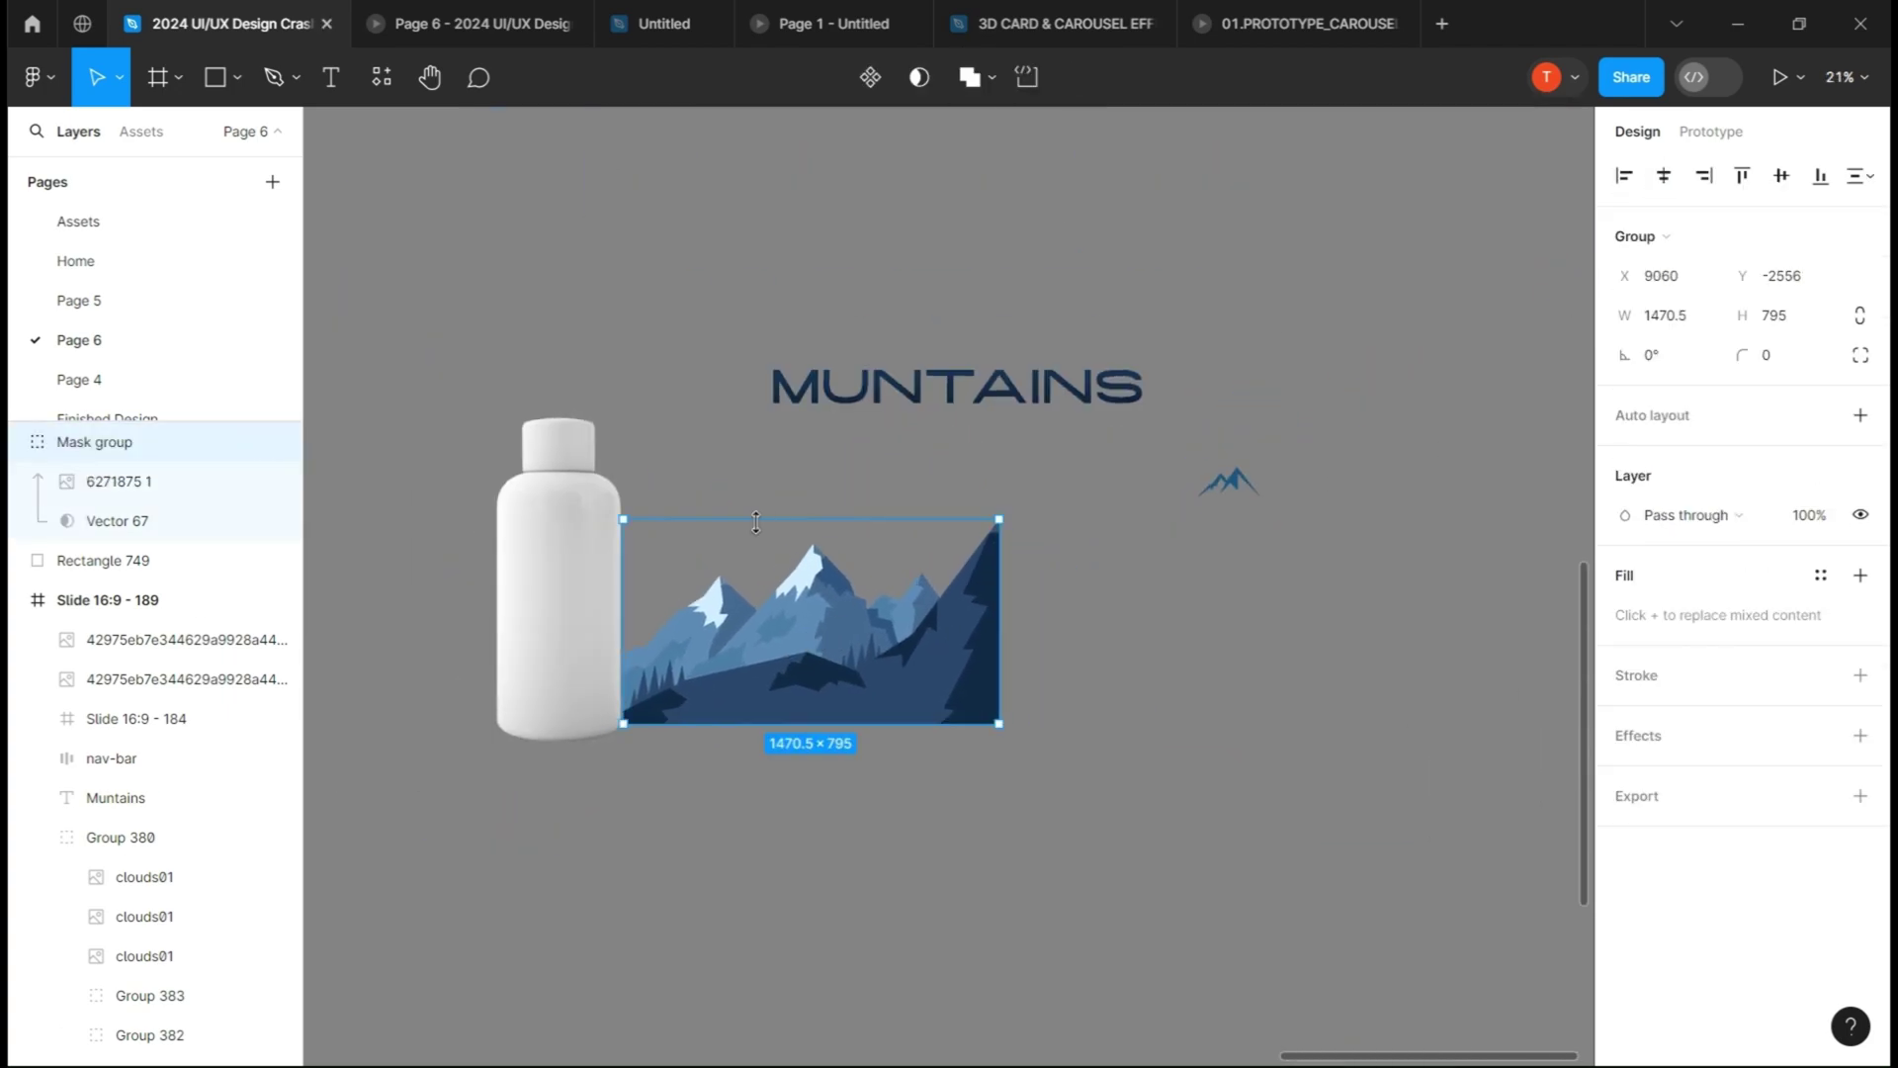
# - Enlarge the masked mountains, add a backing rectangle, and group the label pieces
pyautogui.moveTo(999, 520); pyautogui.dragTo(1047, 472)
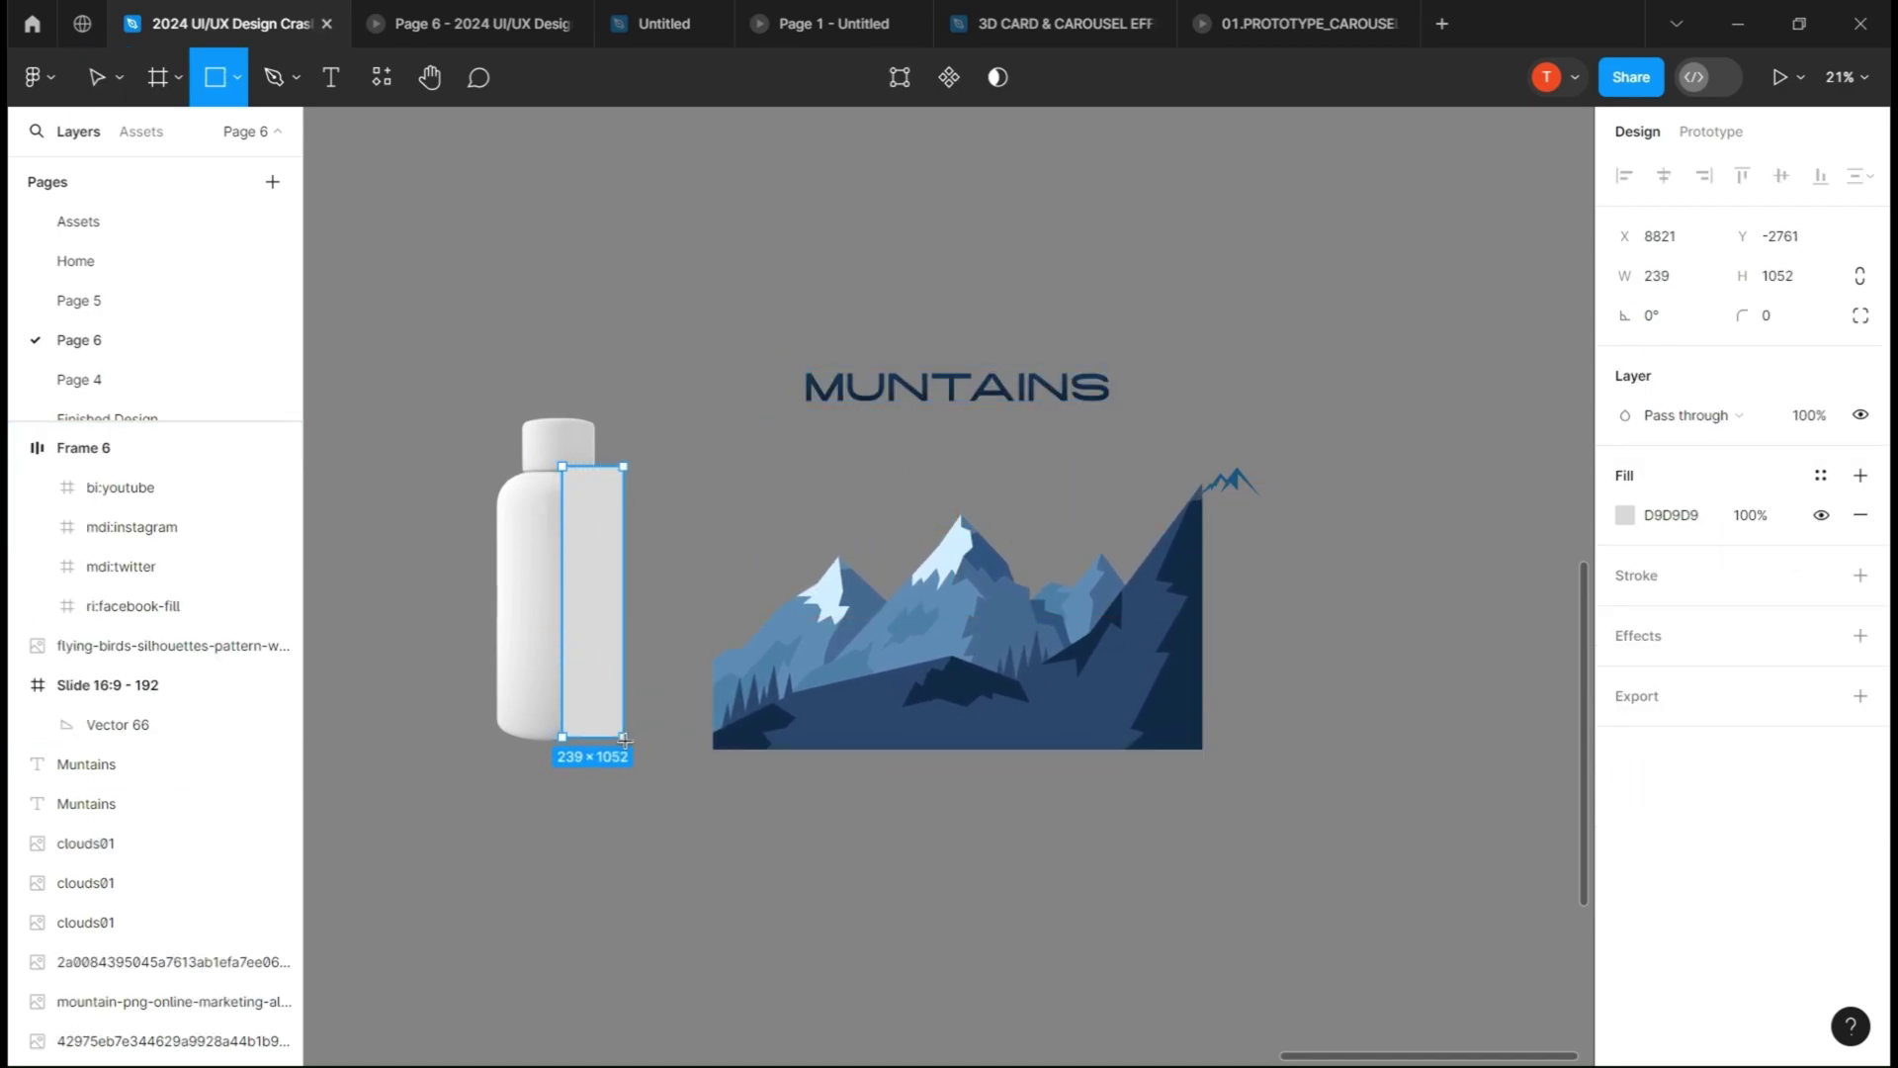
pyautogui.moveTo(610, 727); pyautogui.dragTo(611, 730)
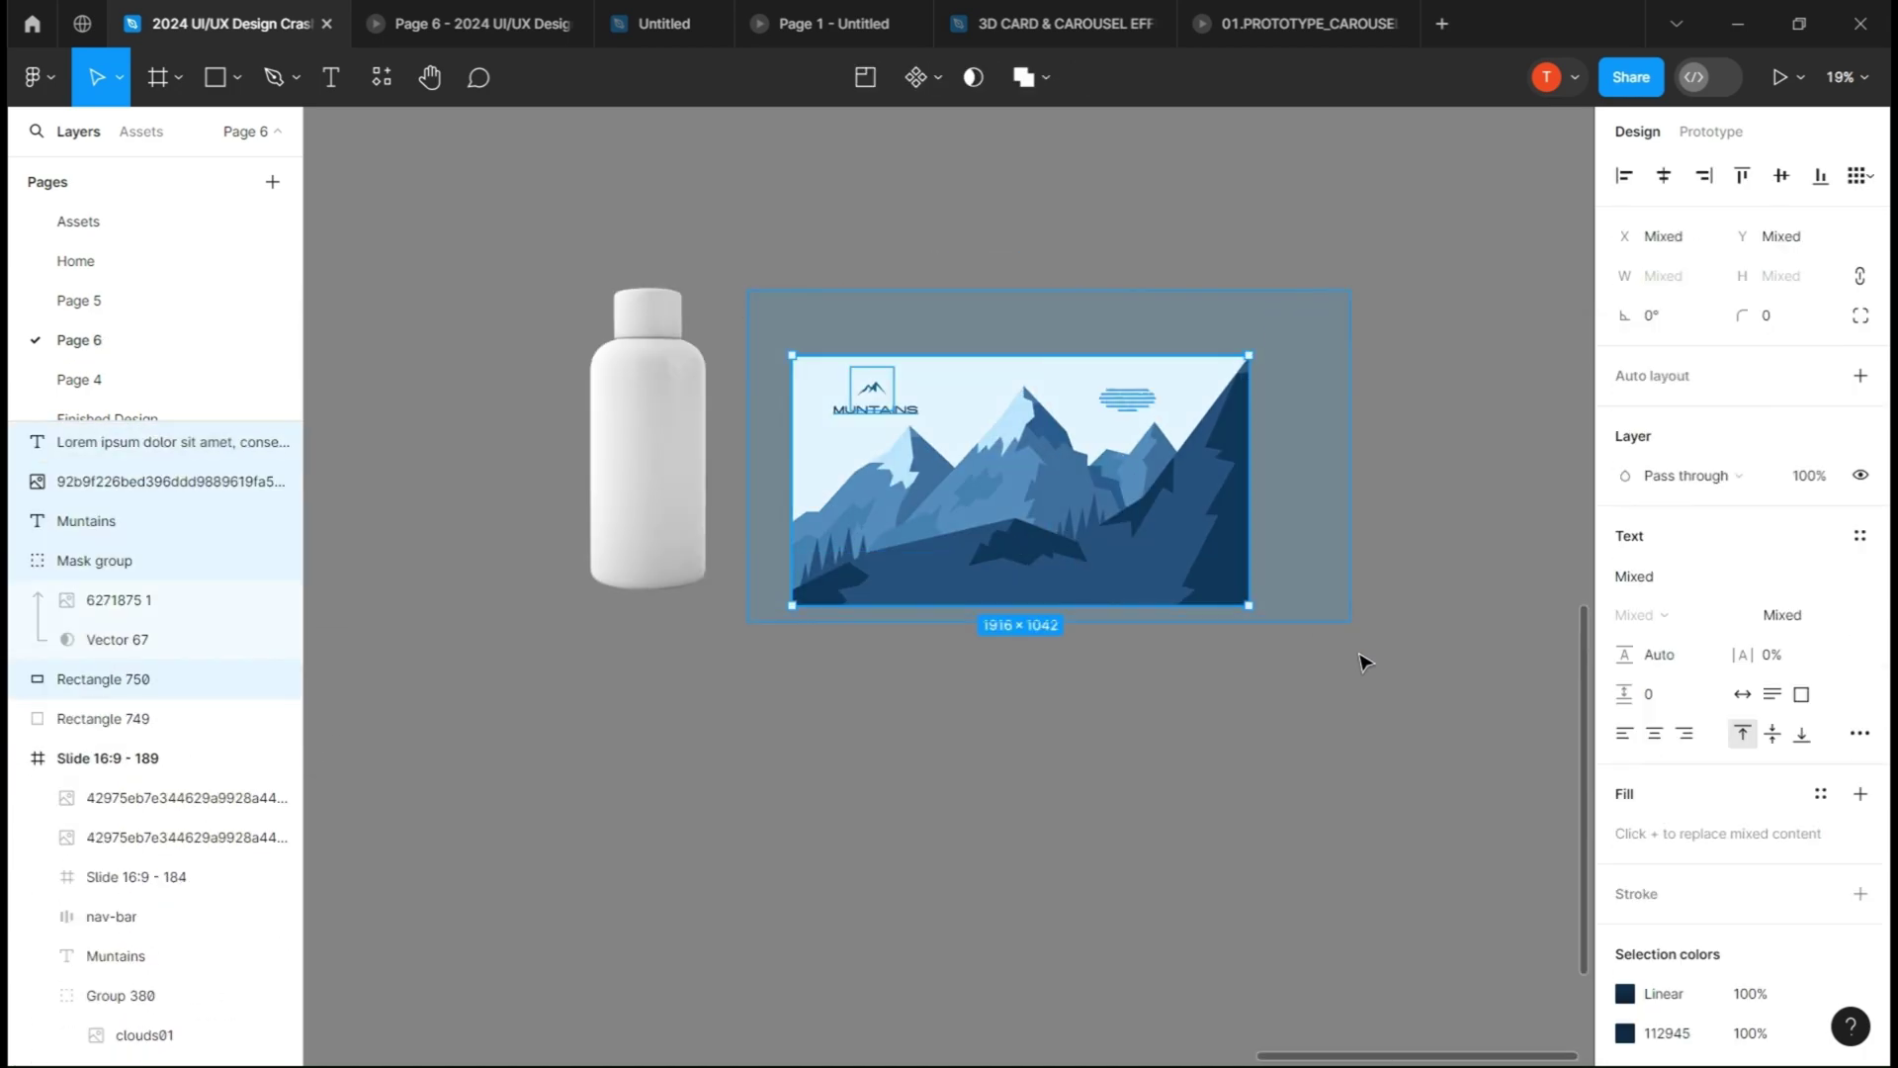
pyautogui.moveTo(1363, 662); pyautogui.dragTo(1363, 662)
pyautogui.hotkey('ctrl', 'g')
pyautogui.write('design')
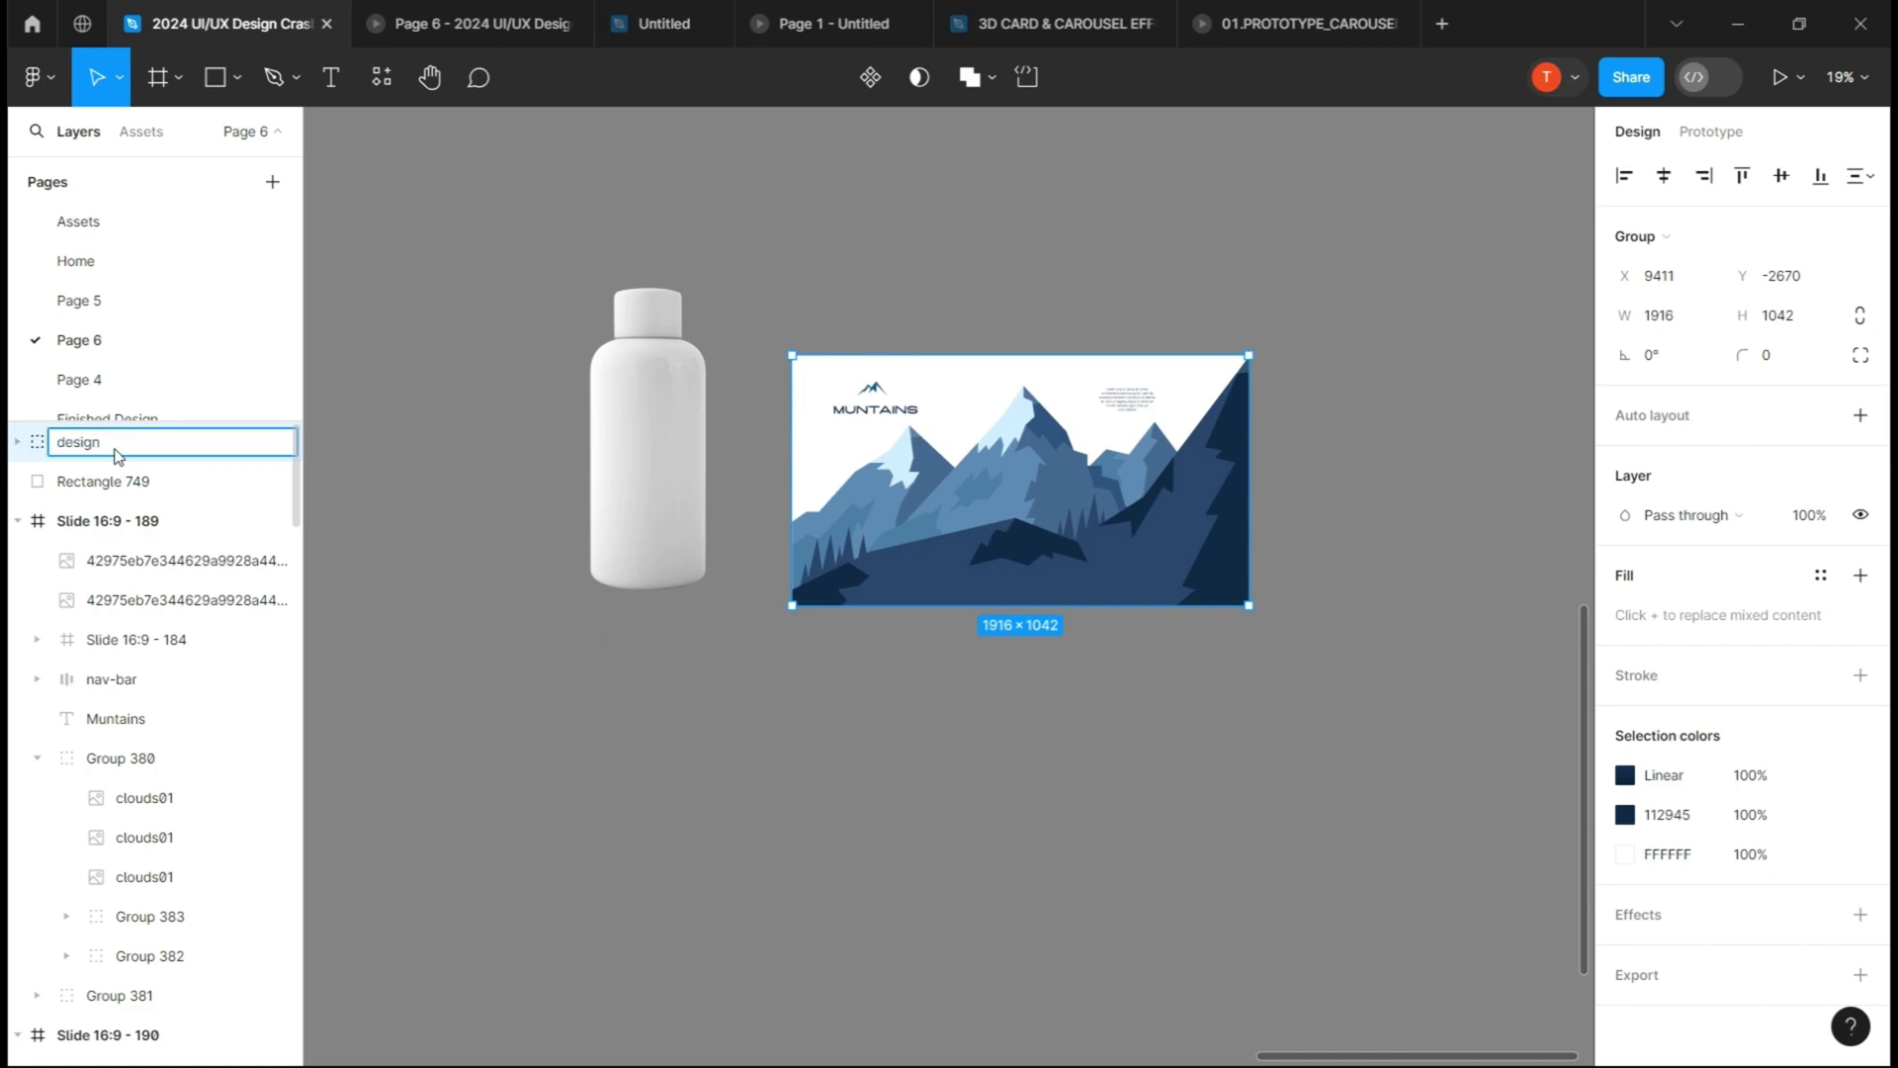
# - Duplicate the bottle and place the design group over the copy
pyautogui.click(461, 574)
pyautogui.click(666, 548)
pyautogui.scroll(2, 665, 524)
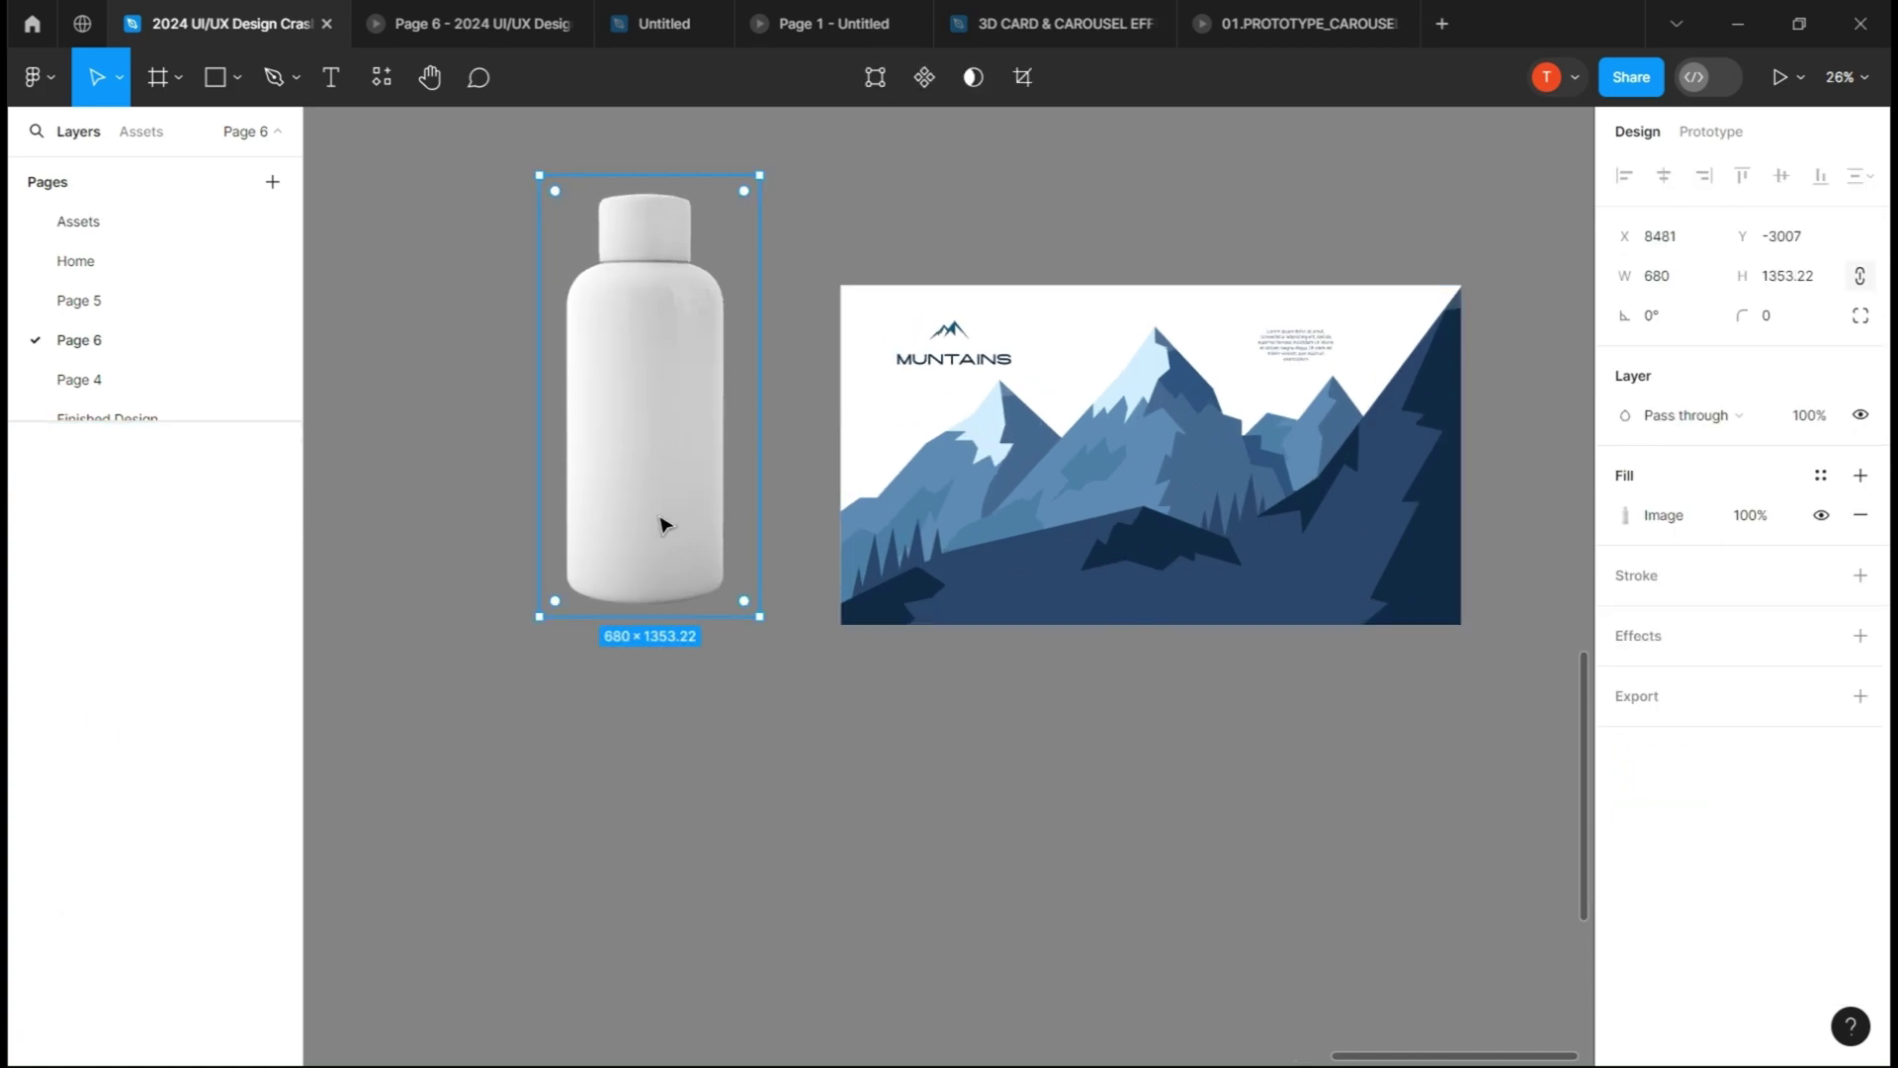
pyautogui.moveTo(665, 522); pyautogui.dragTo(811, 857)
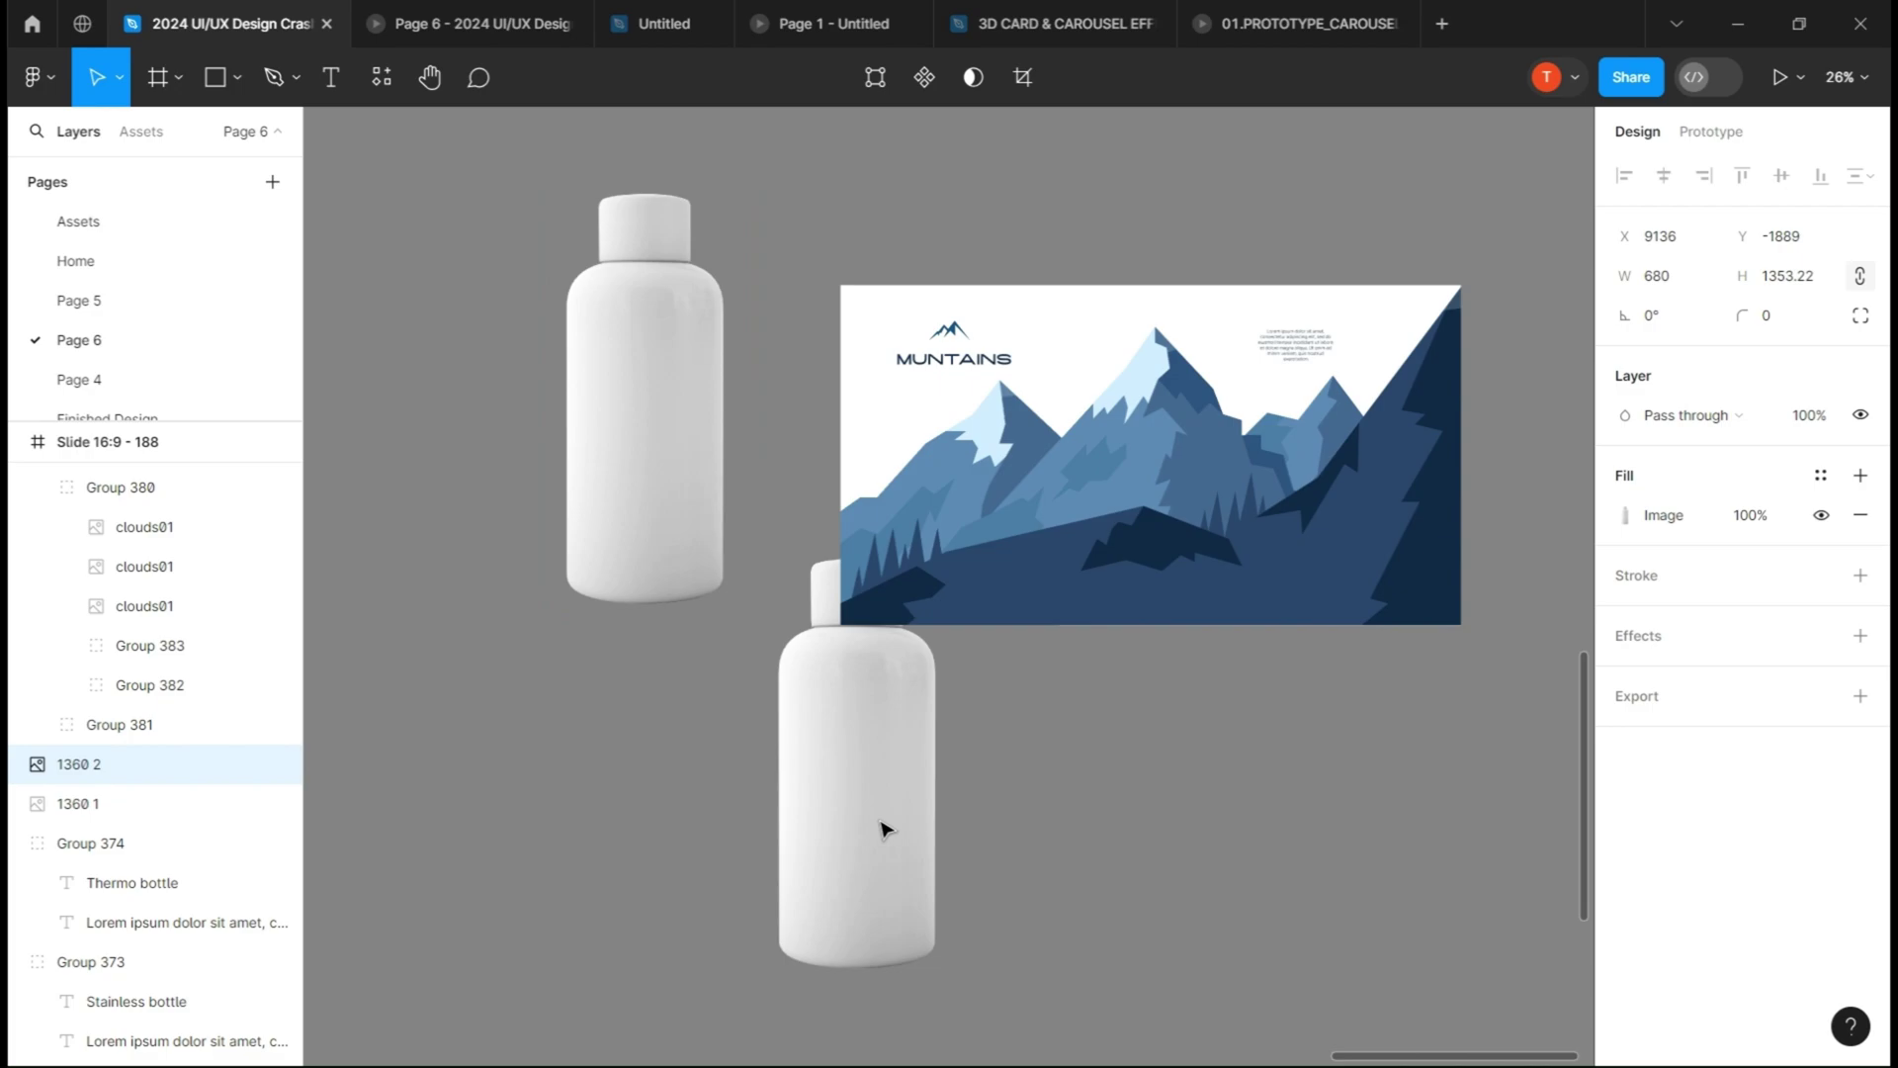
pyautogui.moveTo(1015, 426)
pyautogui.mouseDown()
pyautogui.moveTo(910, 757)
pyautogui.moveTo(898, 751)
pyautogui.mouseUp()
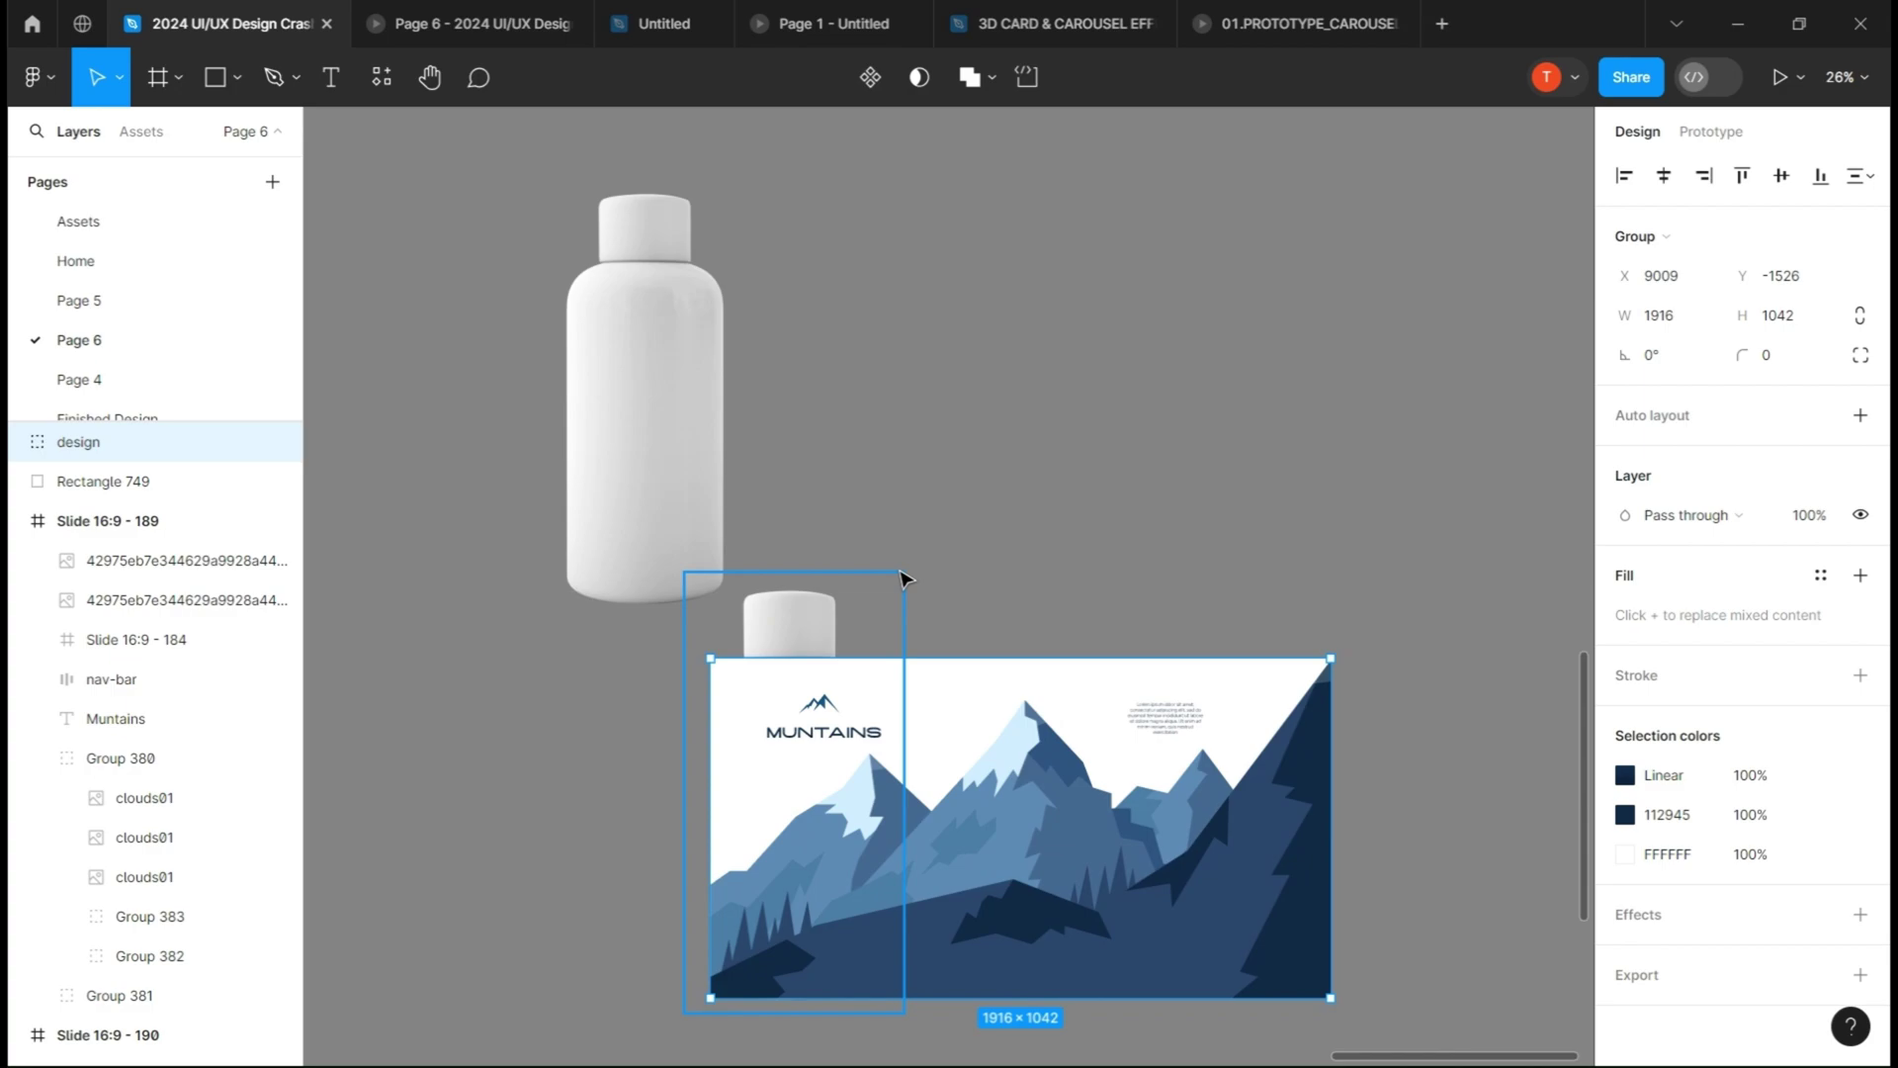
# - Clip the design to the bottle copy and group it as 'multiply design'
pyautogui.keyDown('shift'); pyautogui.click(801, 623); pyautogui.keyUp('shift')
pyautogui.click(997, 78)
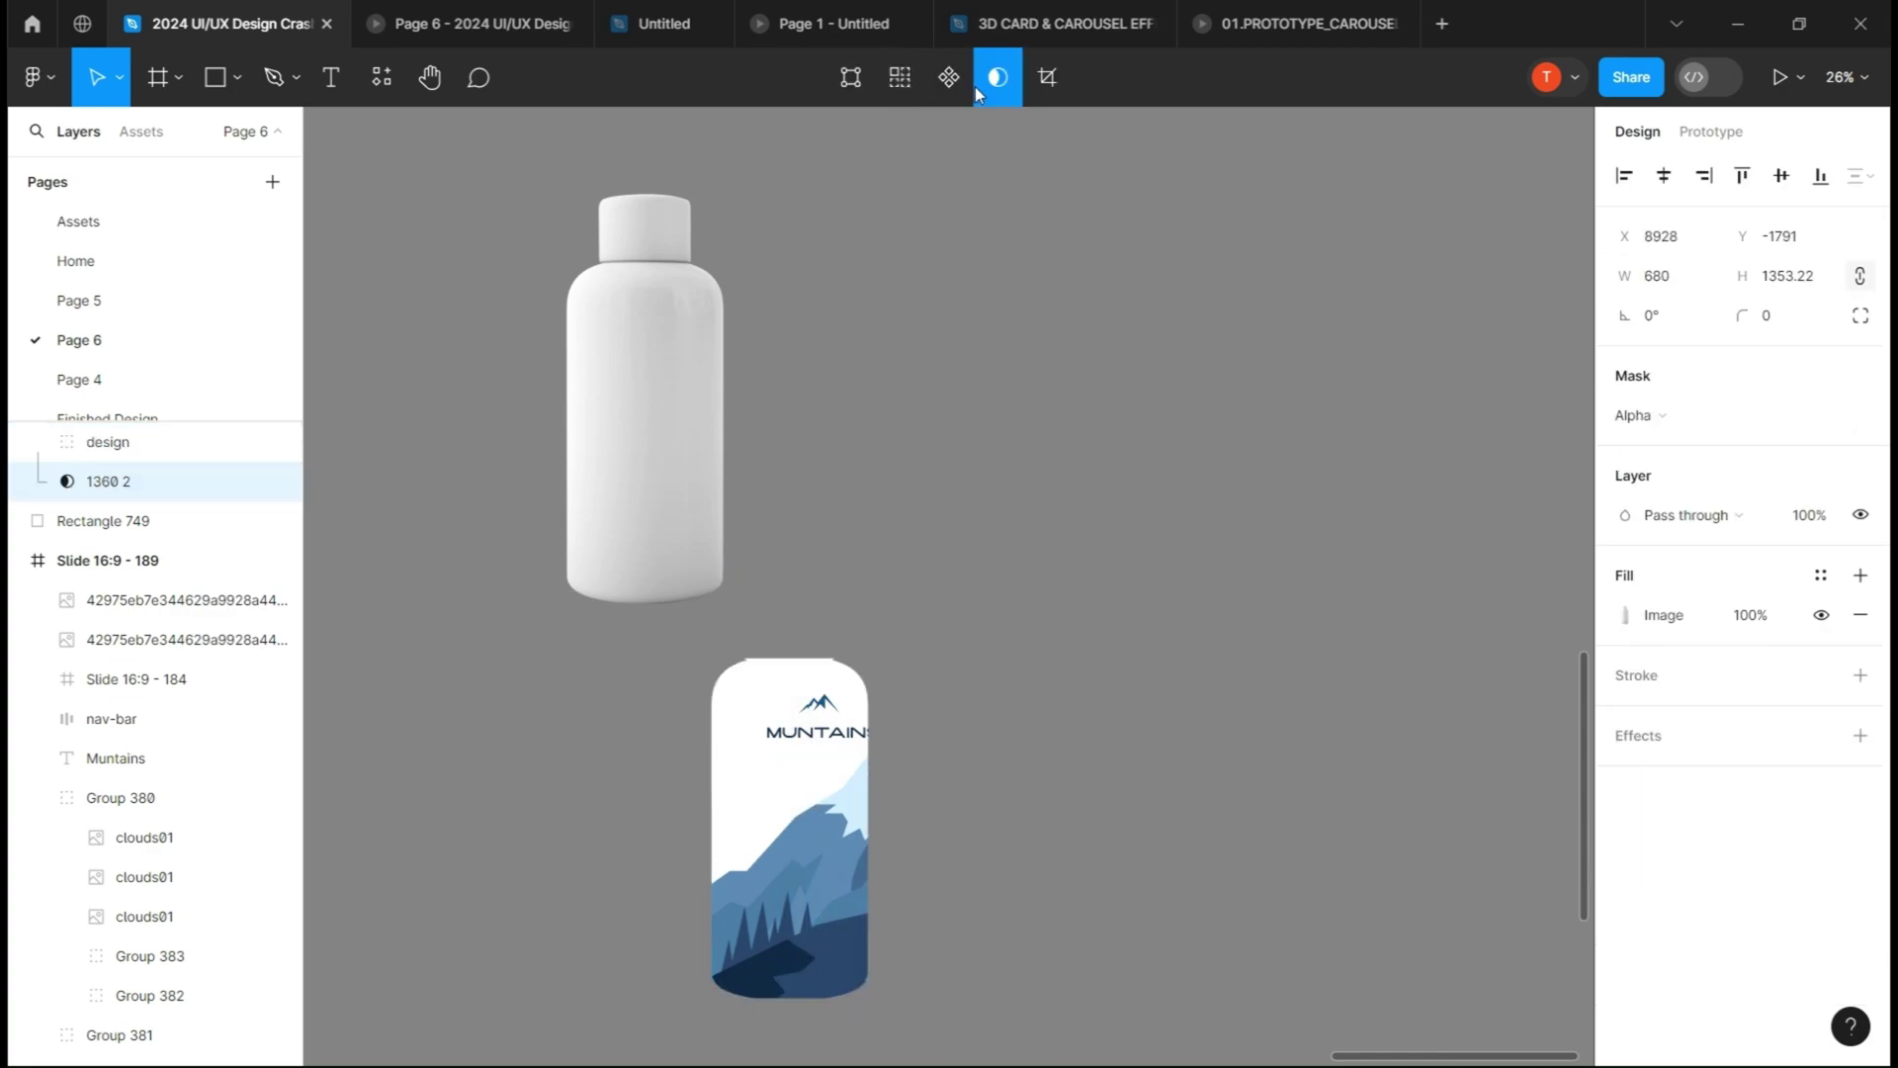
pyautogui.hotkey('ctrl', 'g')
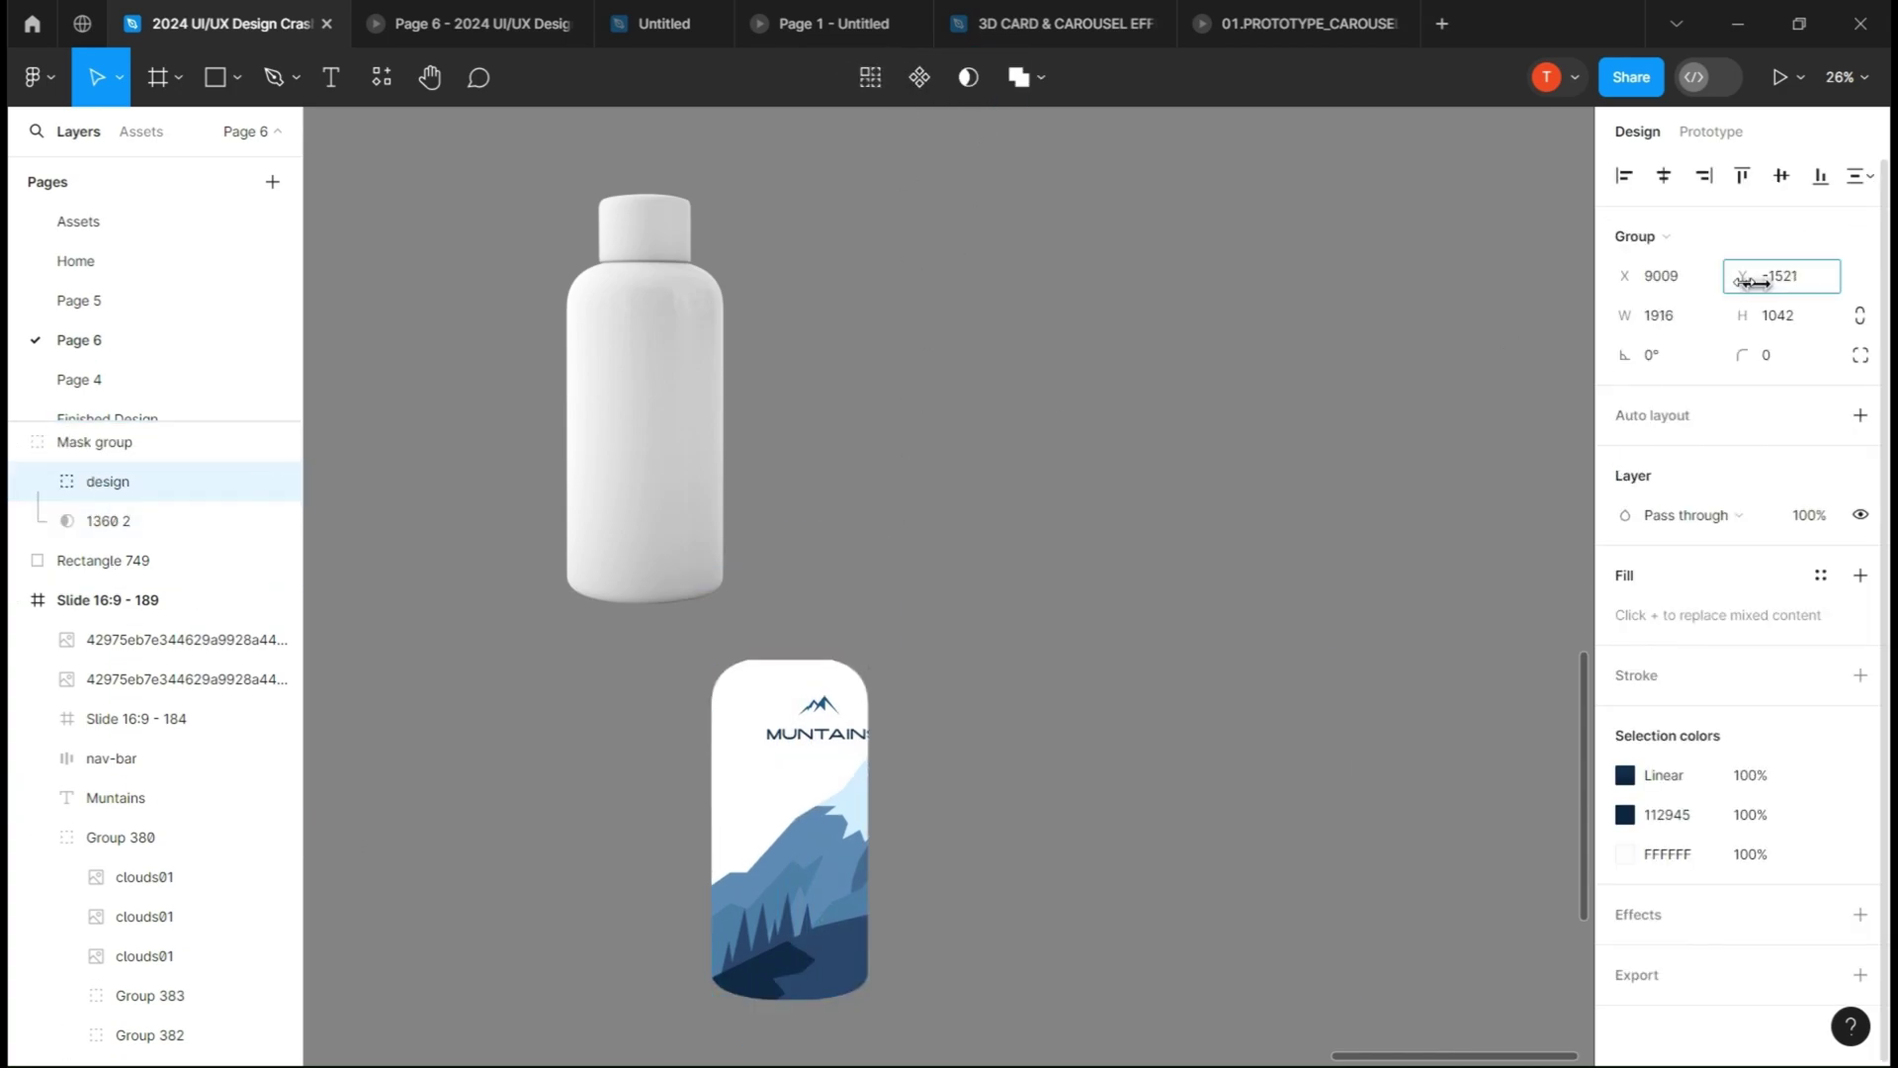
pyautogui.doubleClick(96, 442)
pyautogui.write('multiply design')
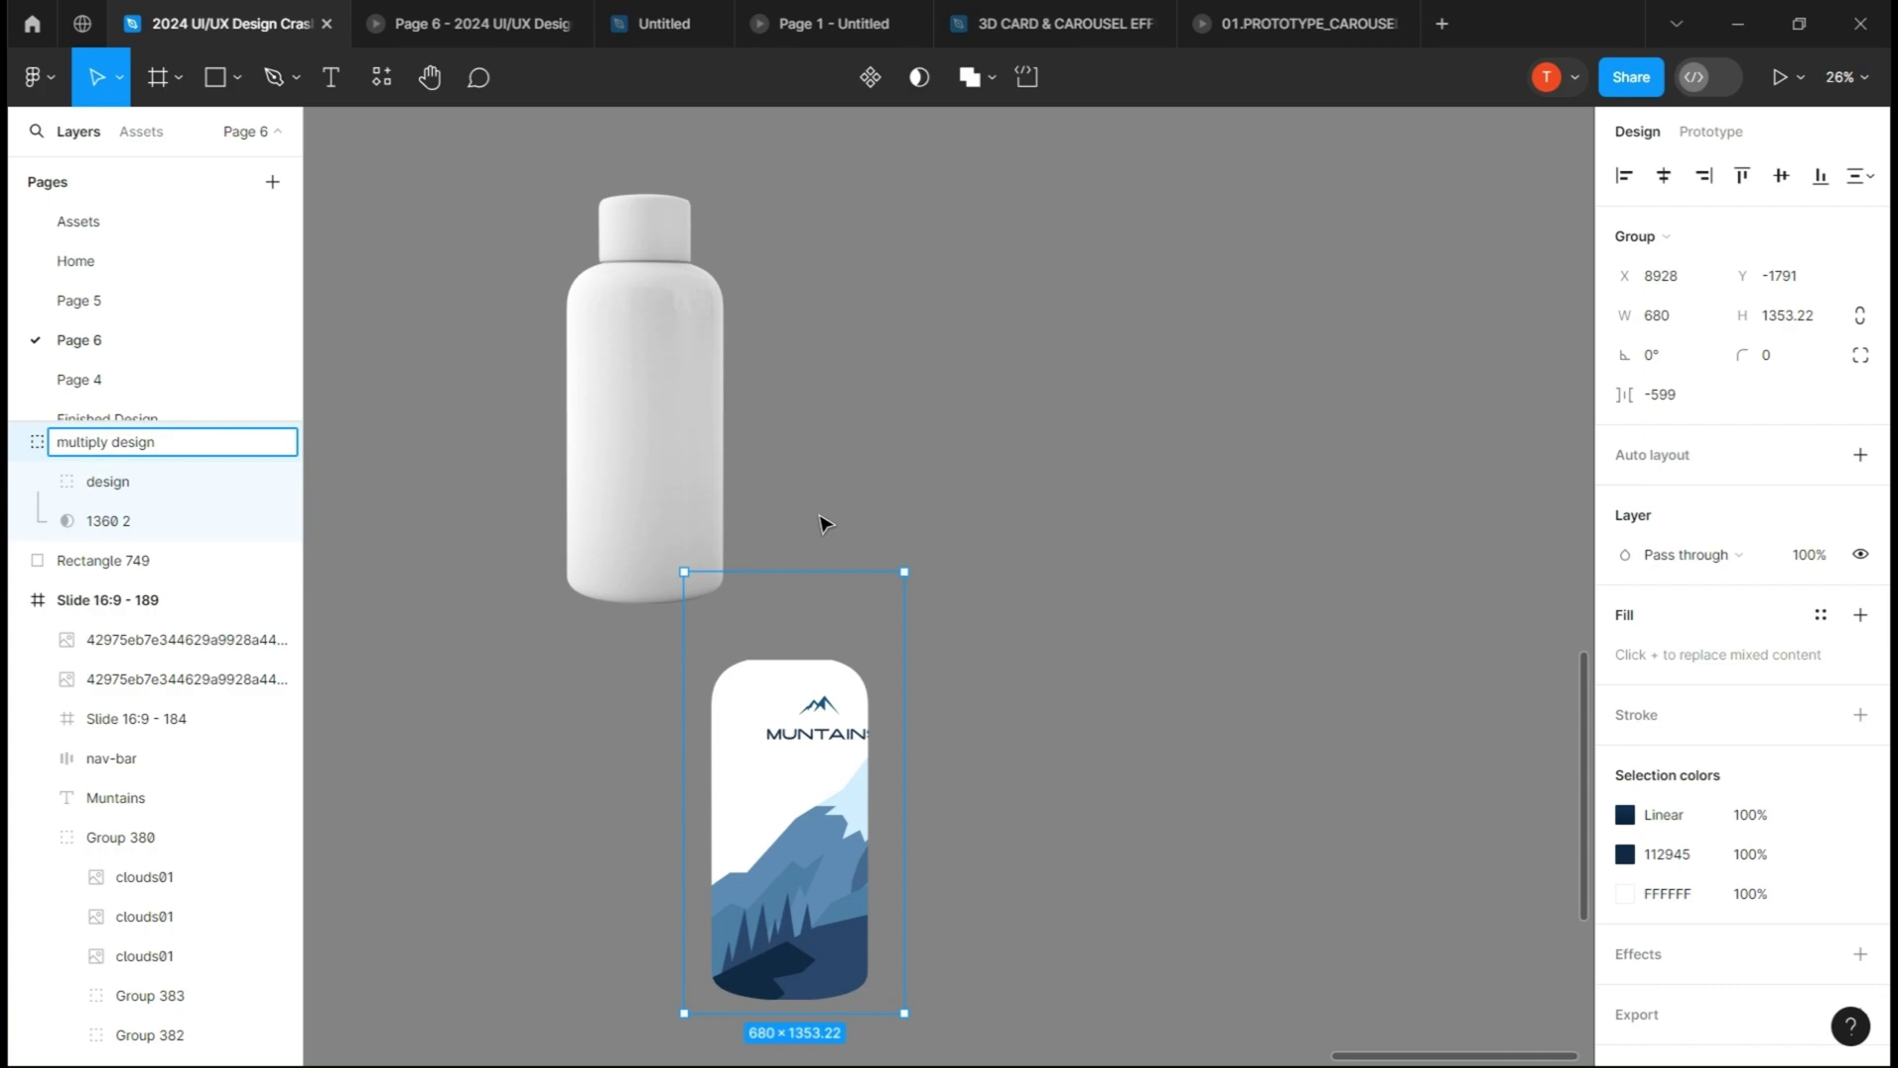
pyautogui.press('Return')
# - Set the group's blend mode to Multiply and move it onto the original bottle
pyautogui.click(1686, 553)
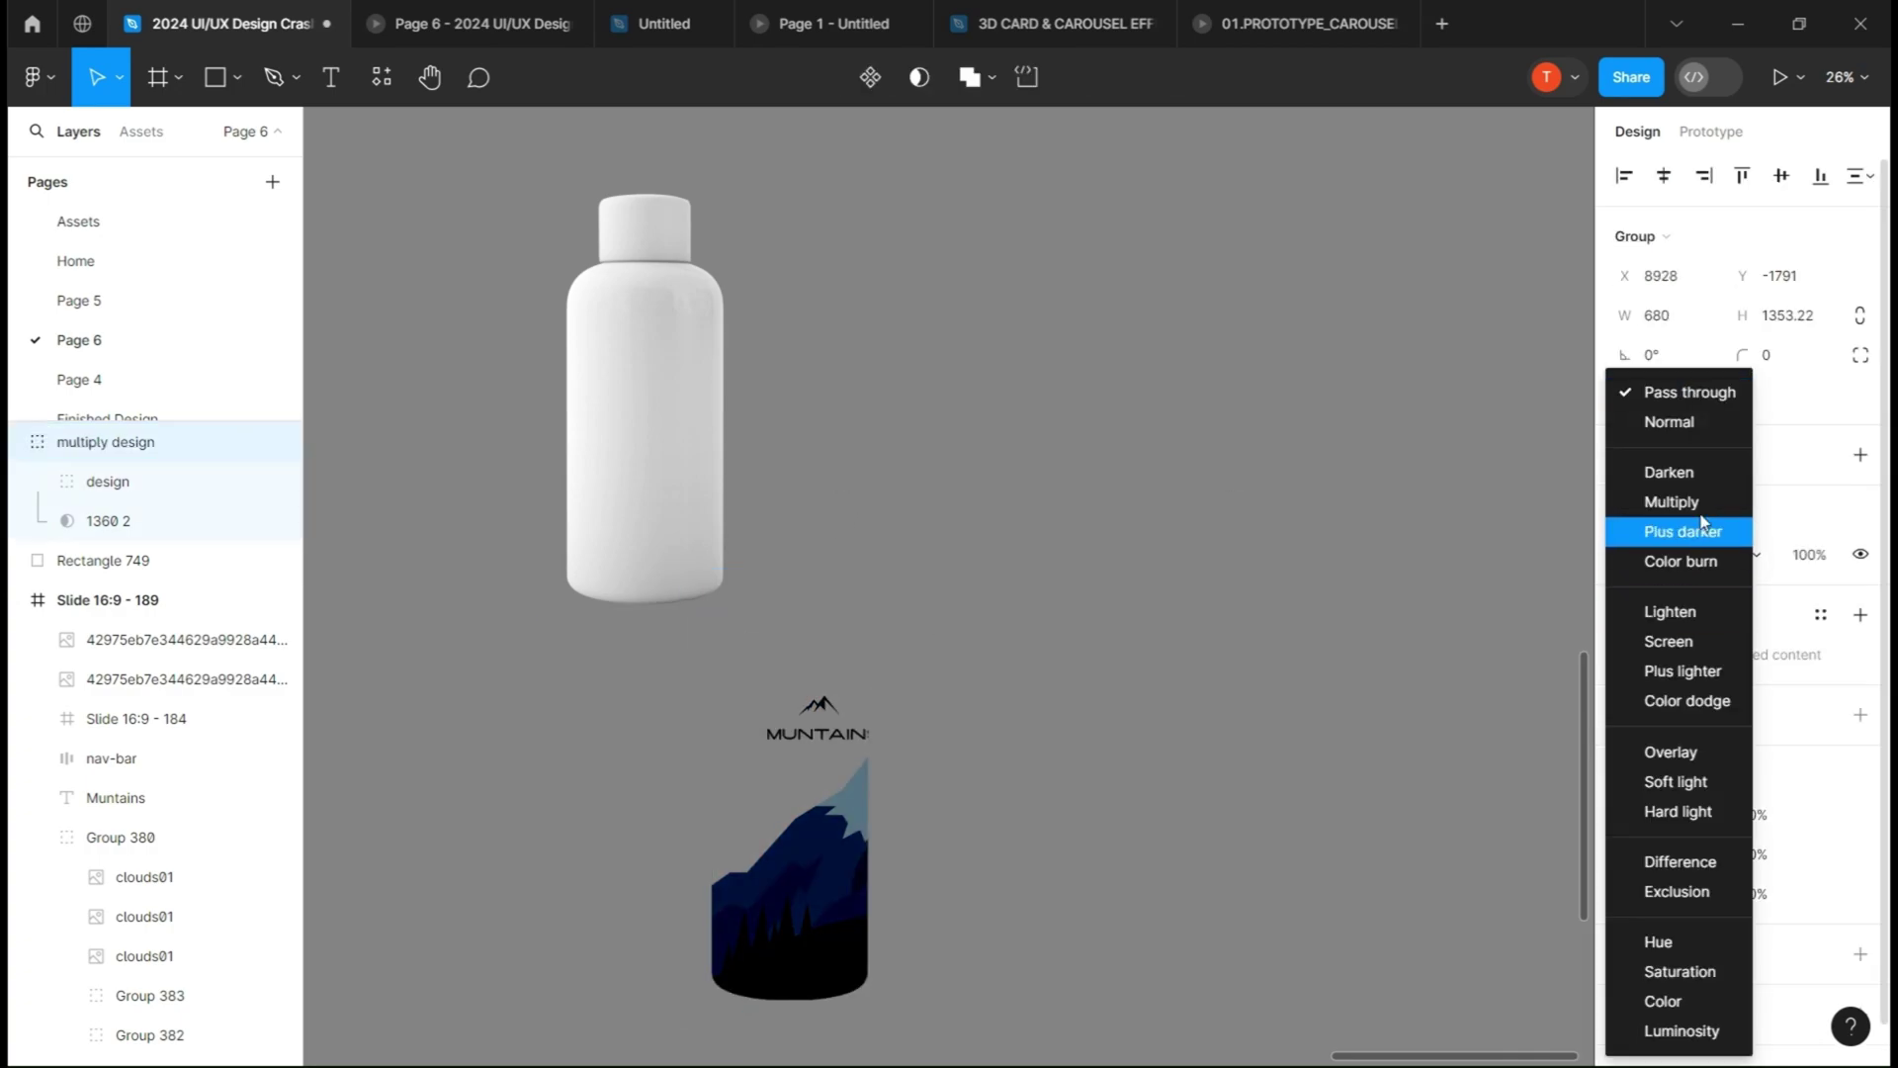
pyautogui.click(1673, 501)
pyautogui.moveTo(782, 631); pyautogui.dragTo(684, 441)
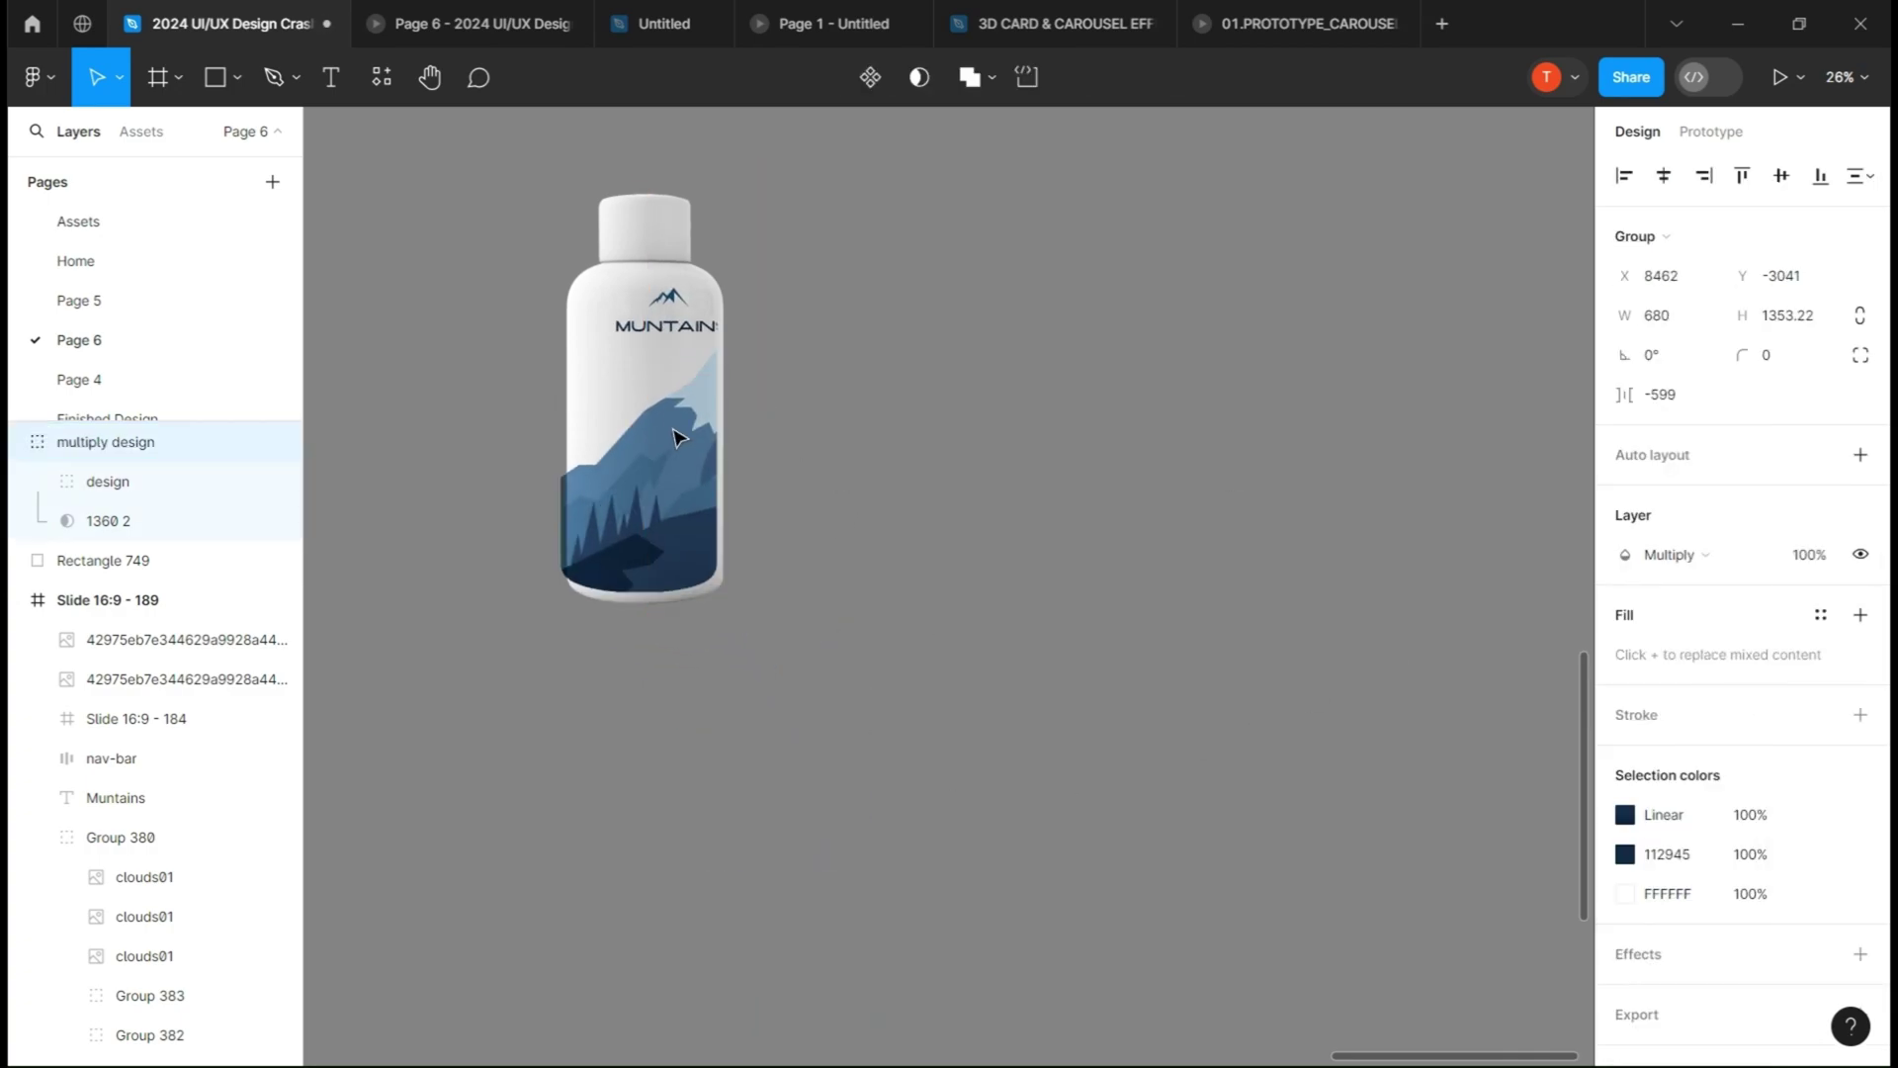
pyautogui.click(121, 481)
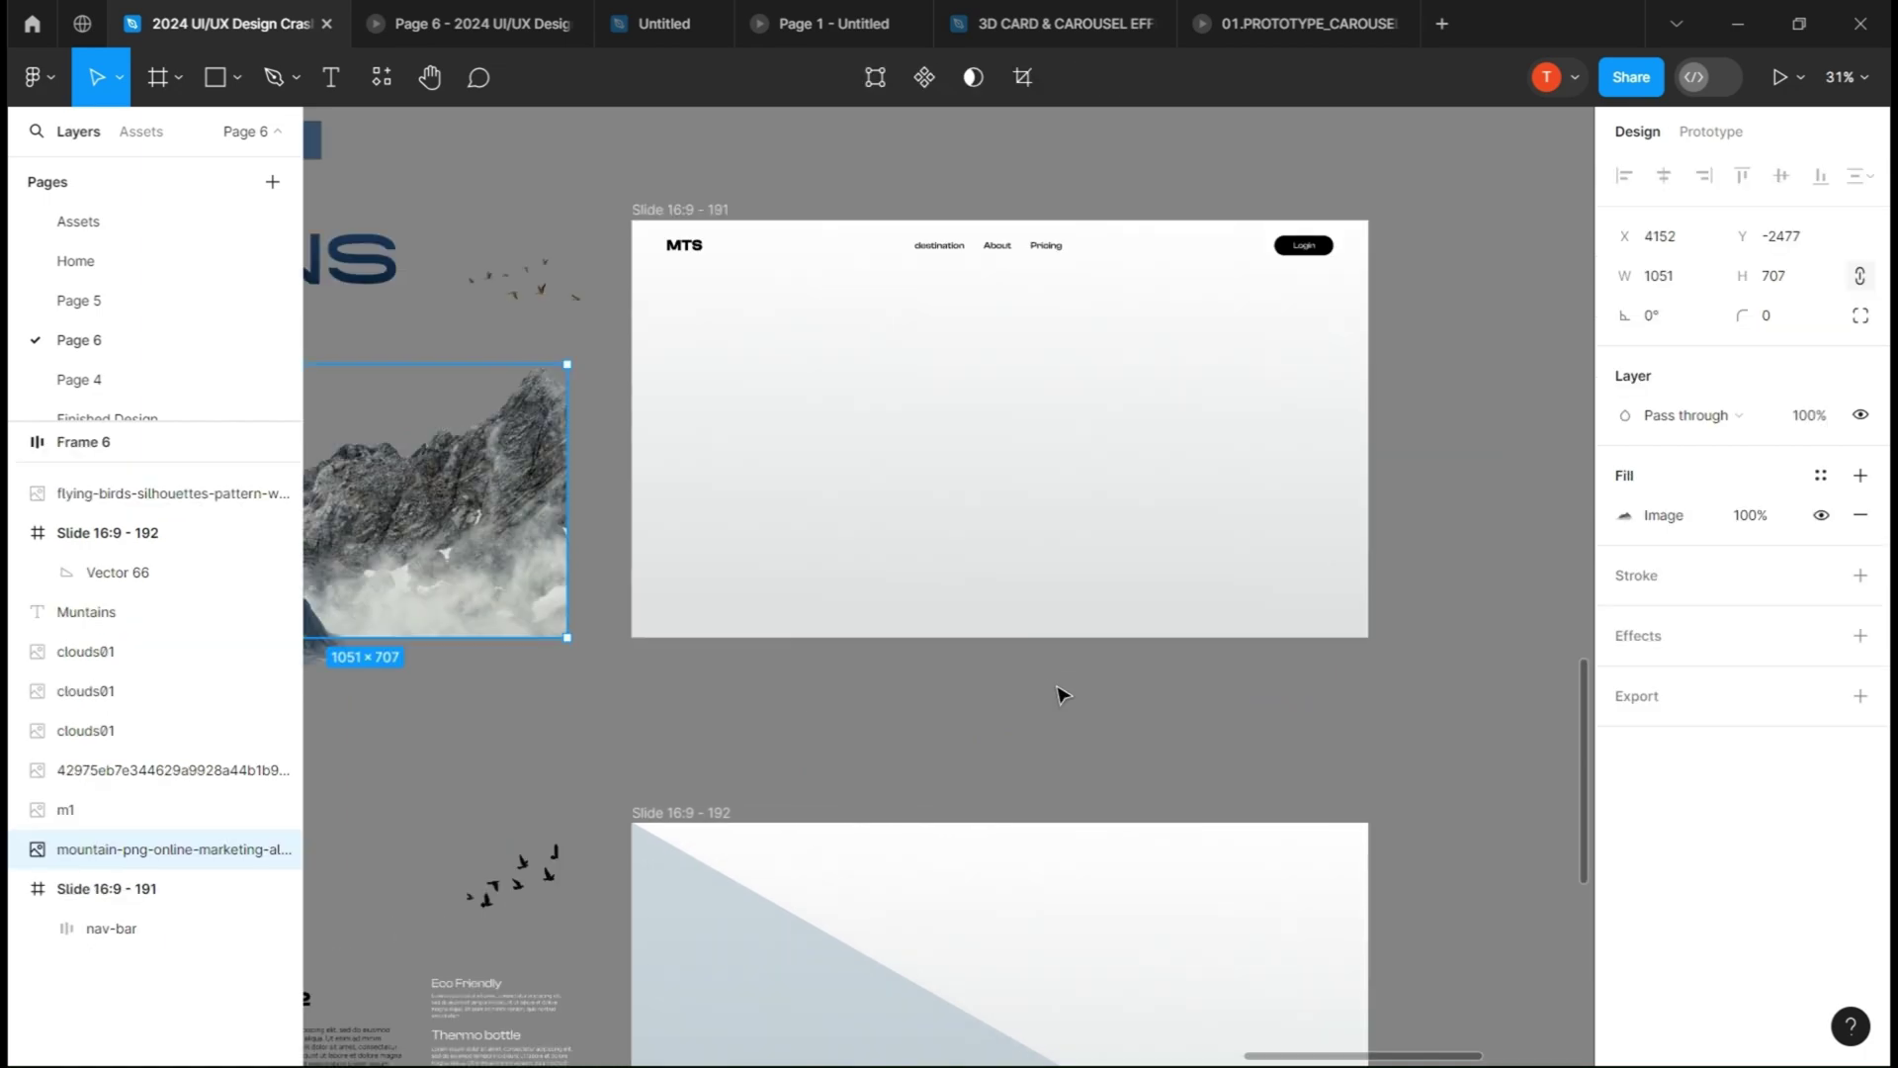
# - Place the rocky mountain photo and give a dark blue rectangle Overlay blending and layer blur
pyautogui.click(1061, 694)
pyautogui.hscroll(-5, 835, 690)
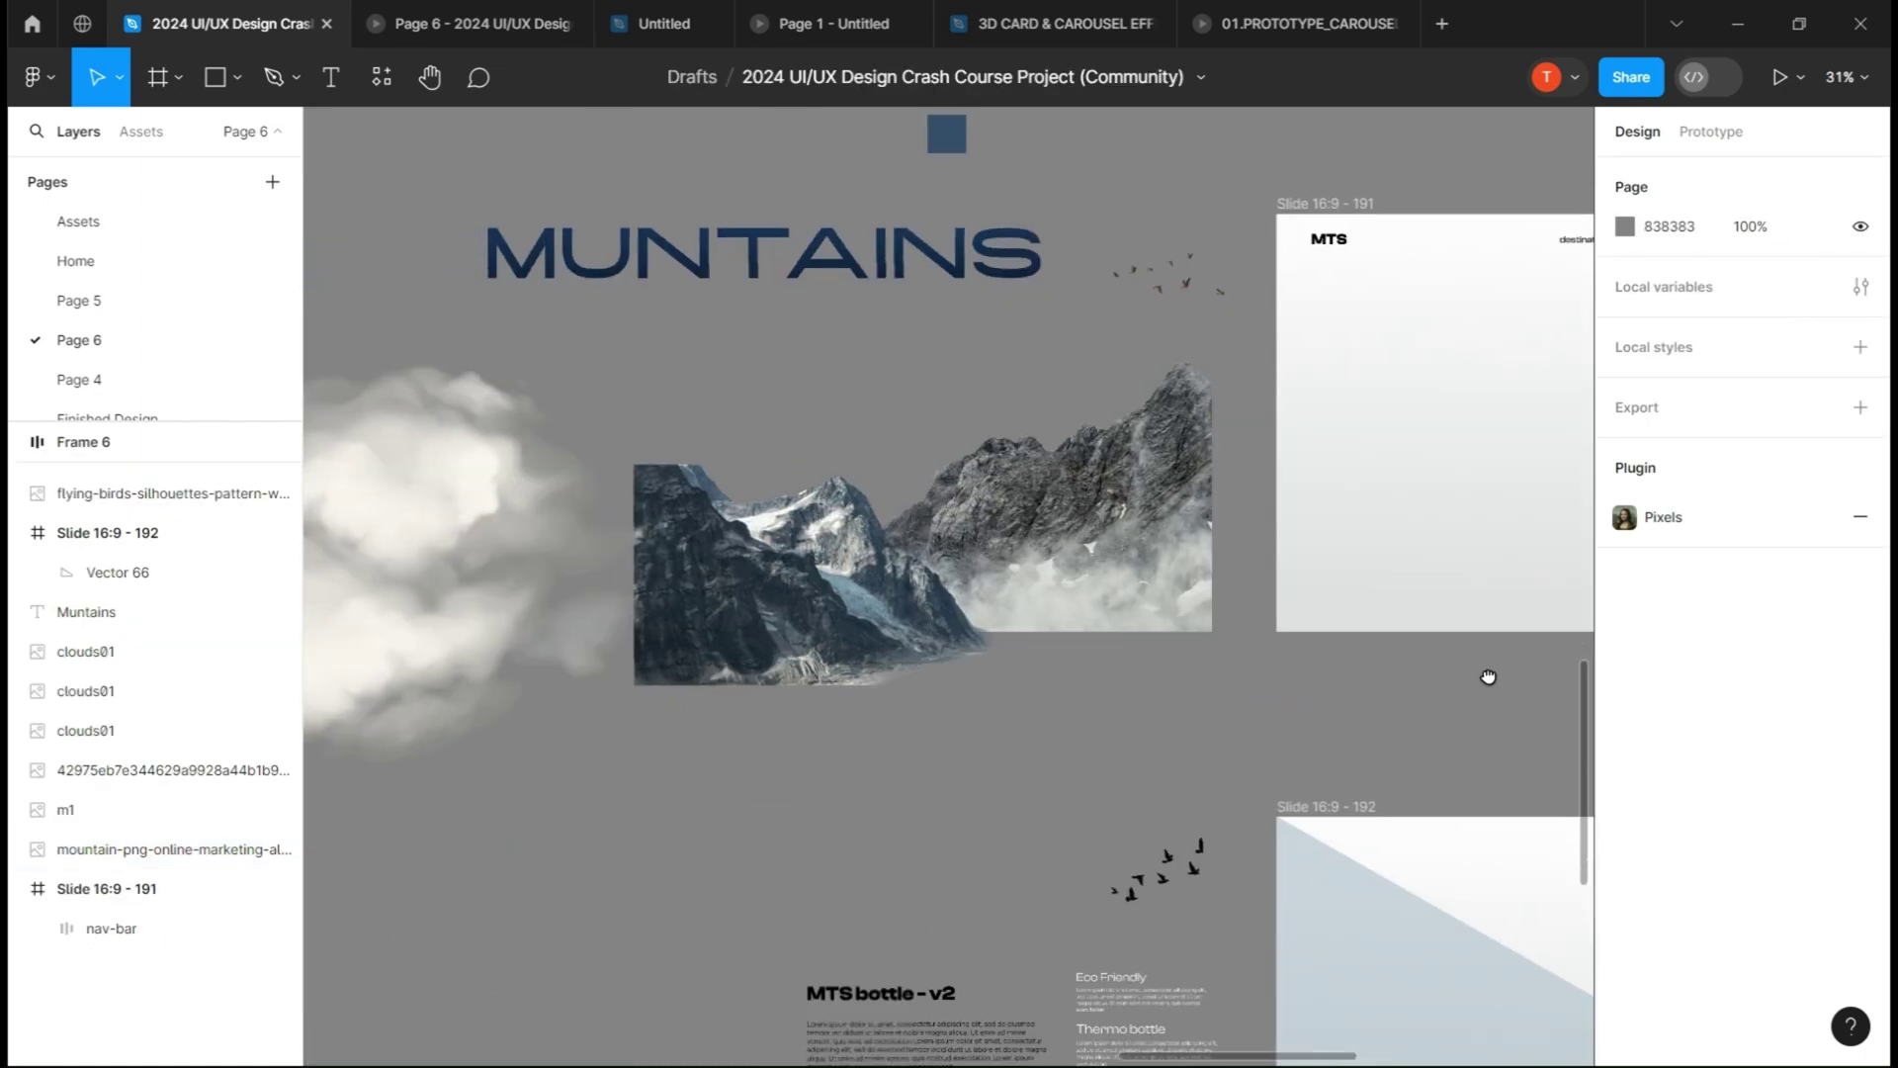
pyautogui.hscroll(-5, 1038, 757)
pyautogui.scroll(-2, 1057, 766)
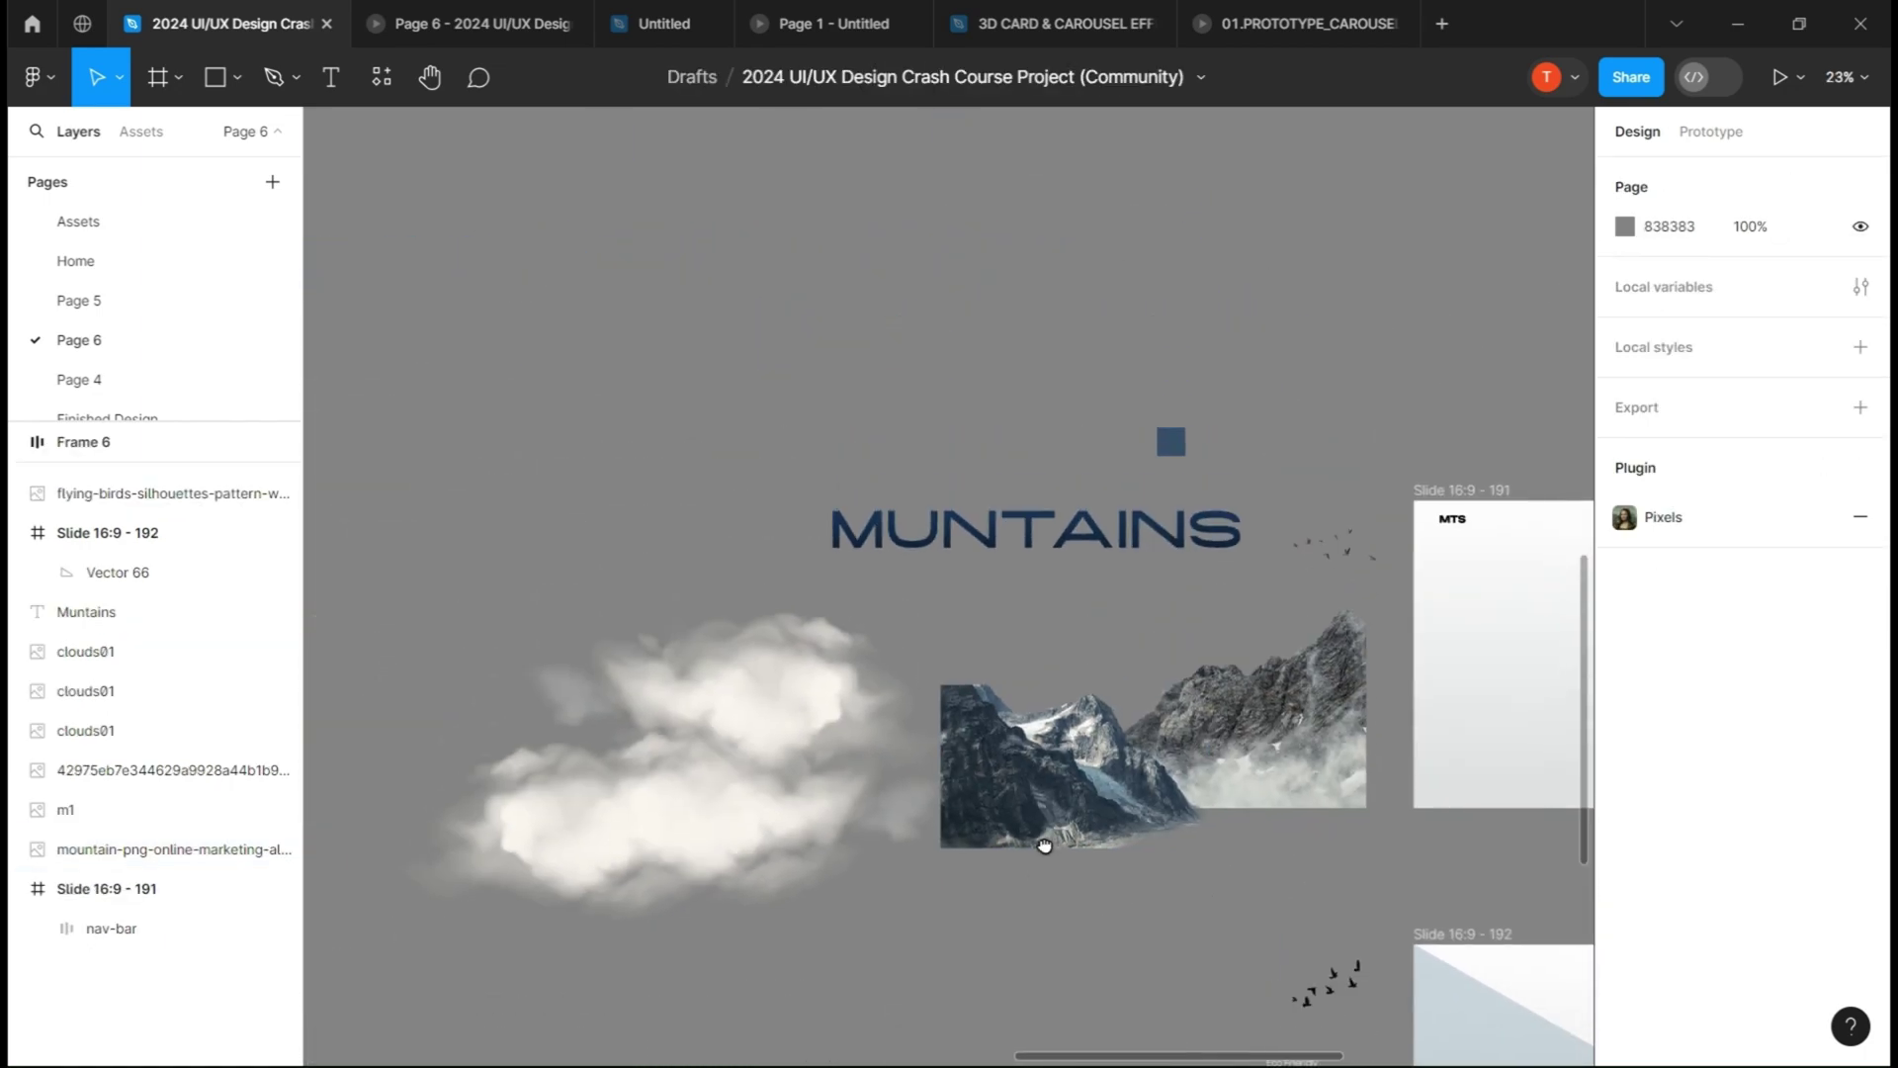
pyautogui.moveTo(986, 767); pyautogui.dragTo(768, 282)
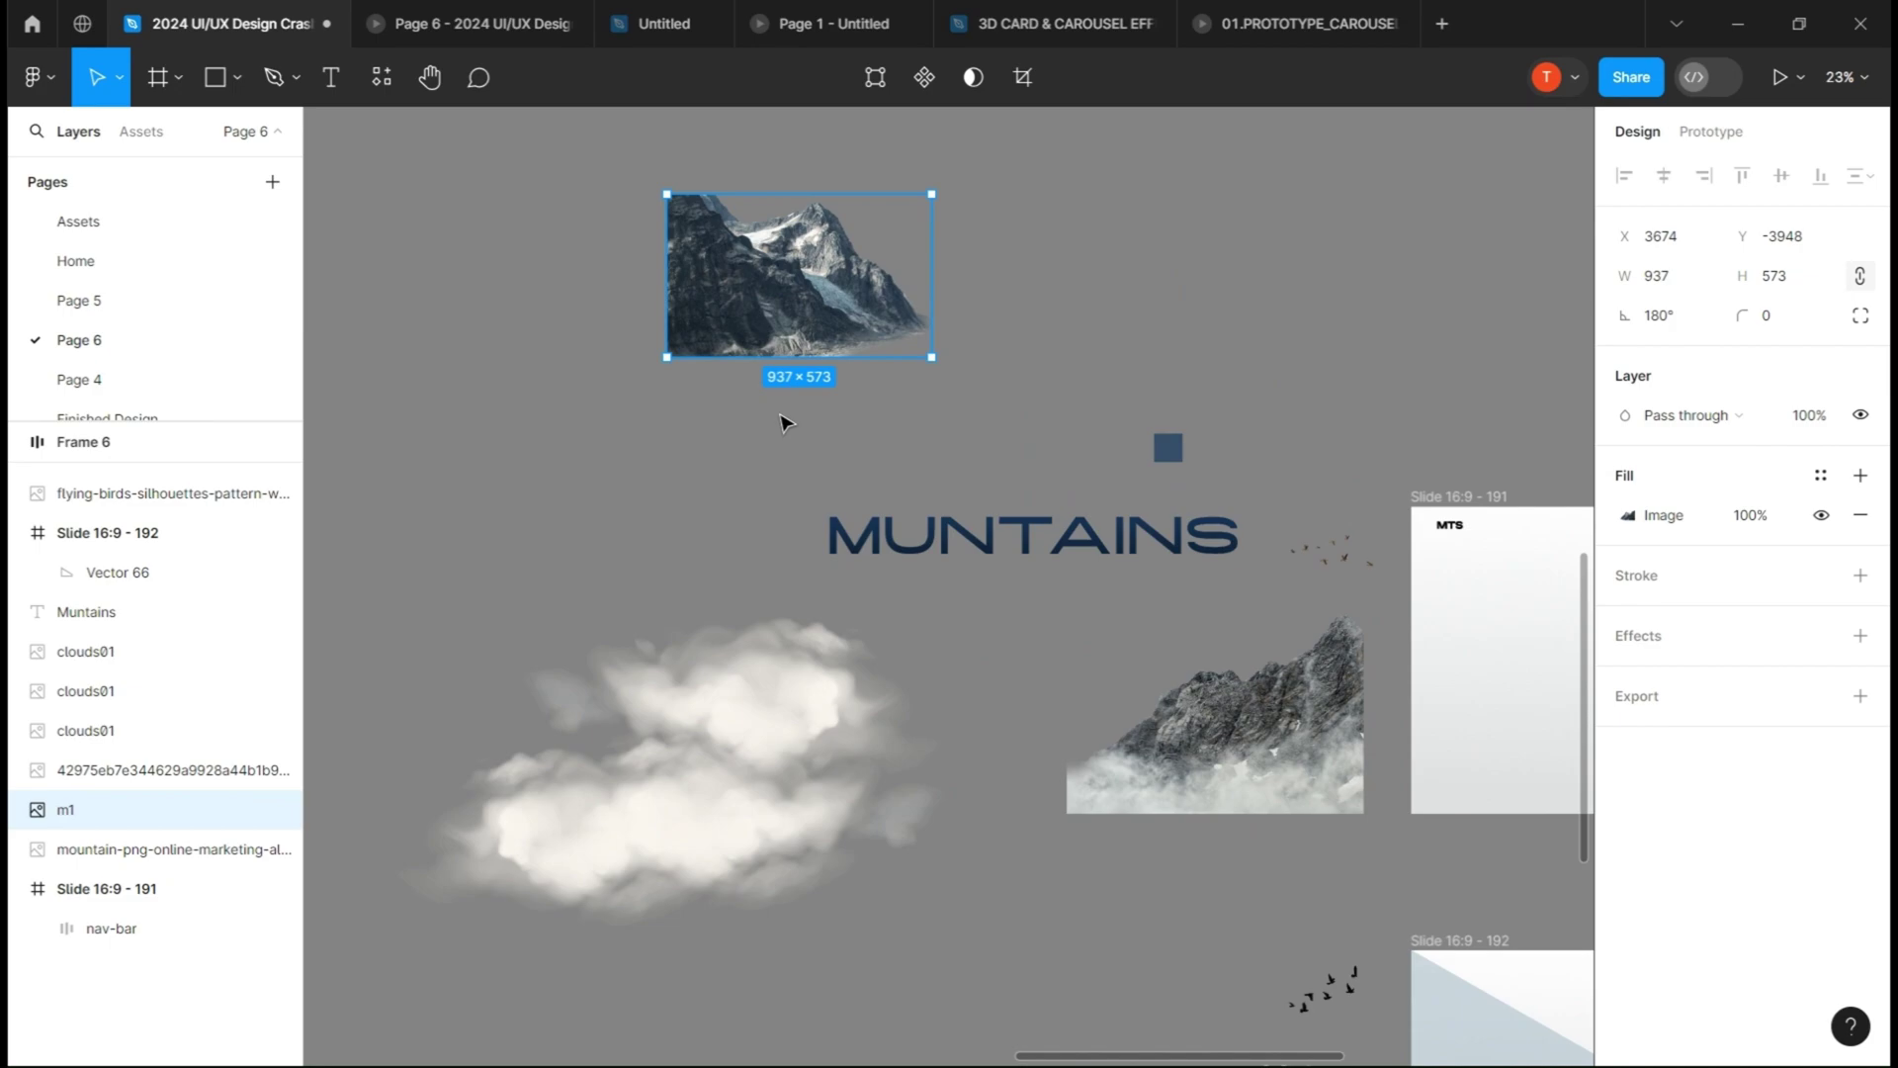
pyautogui.scroll(3, 792, 543)
pyautogui.click(1266, 667)
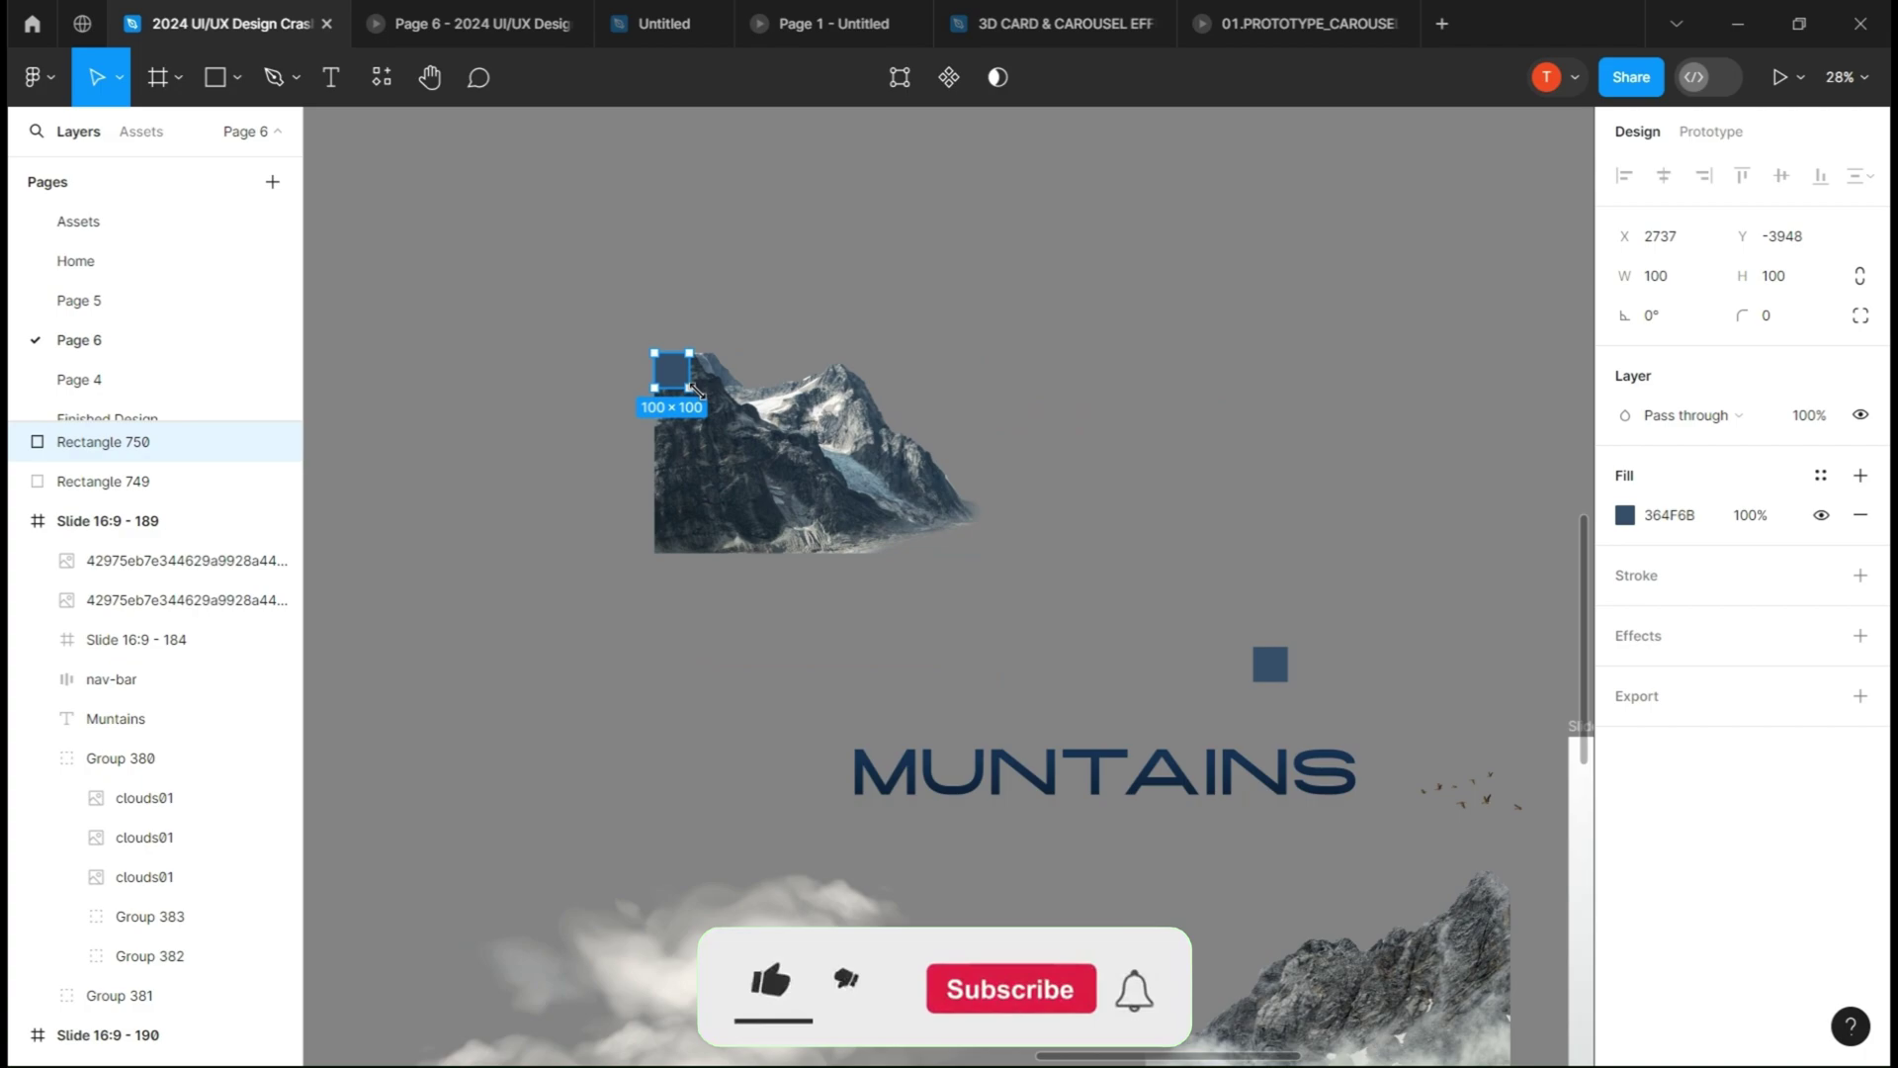
pyautogui.moveTo(692, 390); pyautogui.dragTo(1013, 537)
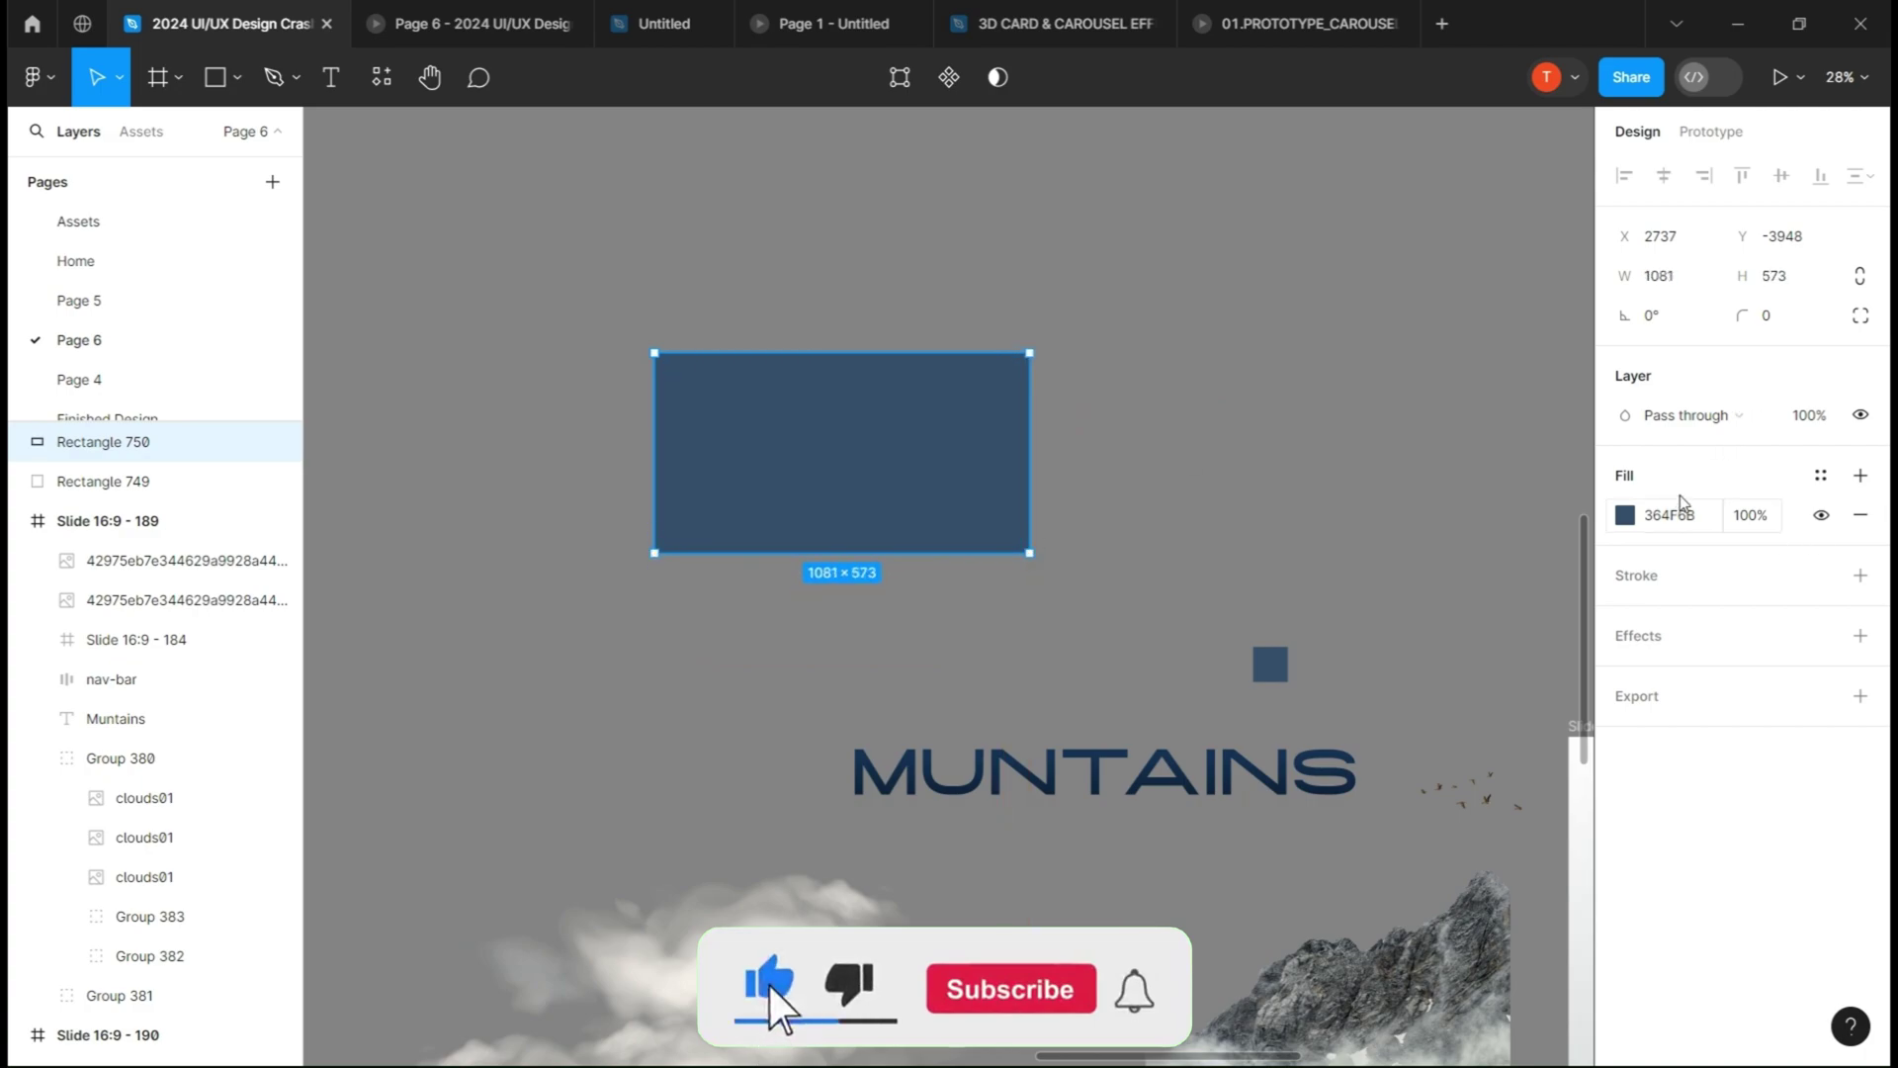
pyautogui.click(1686, 415)
pyautogui.click(1694, 759)
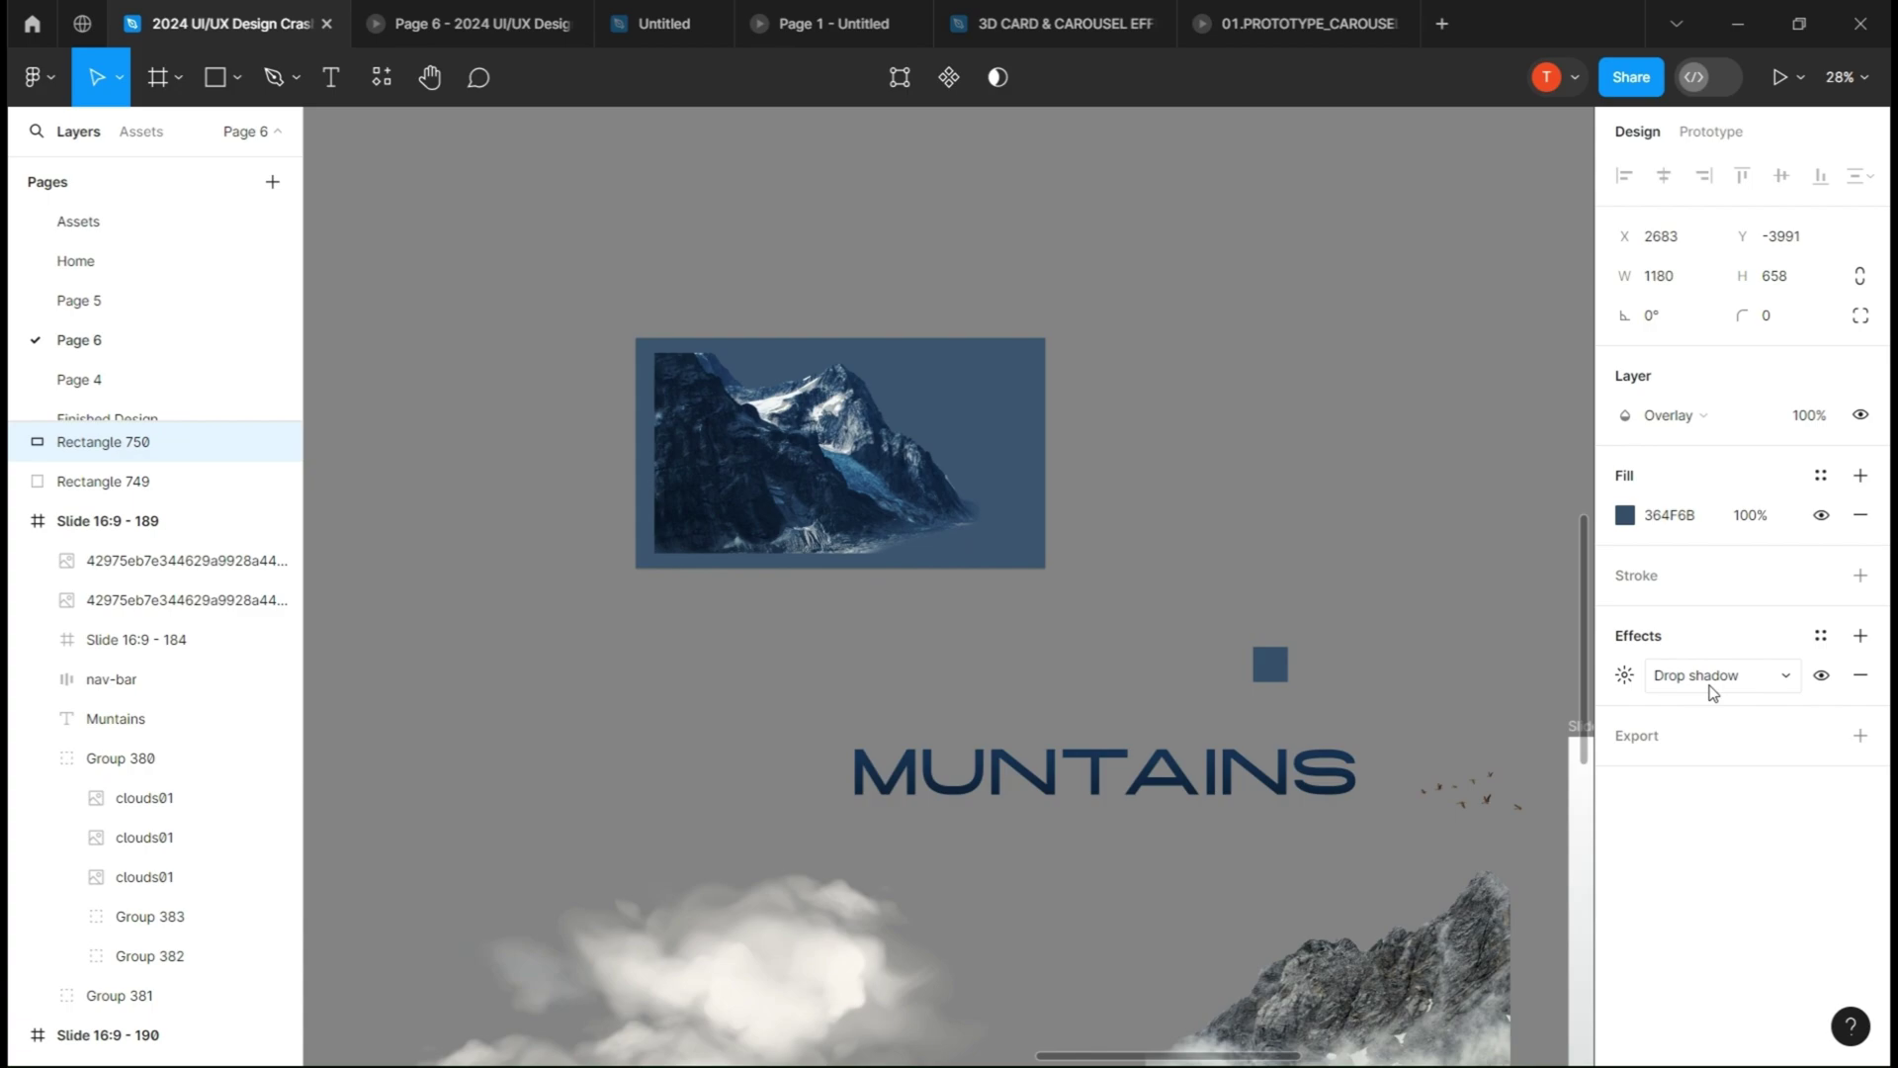
pyautogui.click(1626, 675)
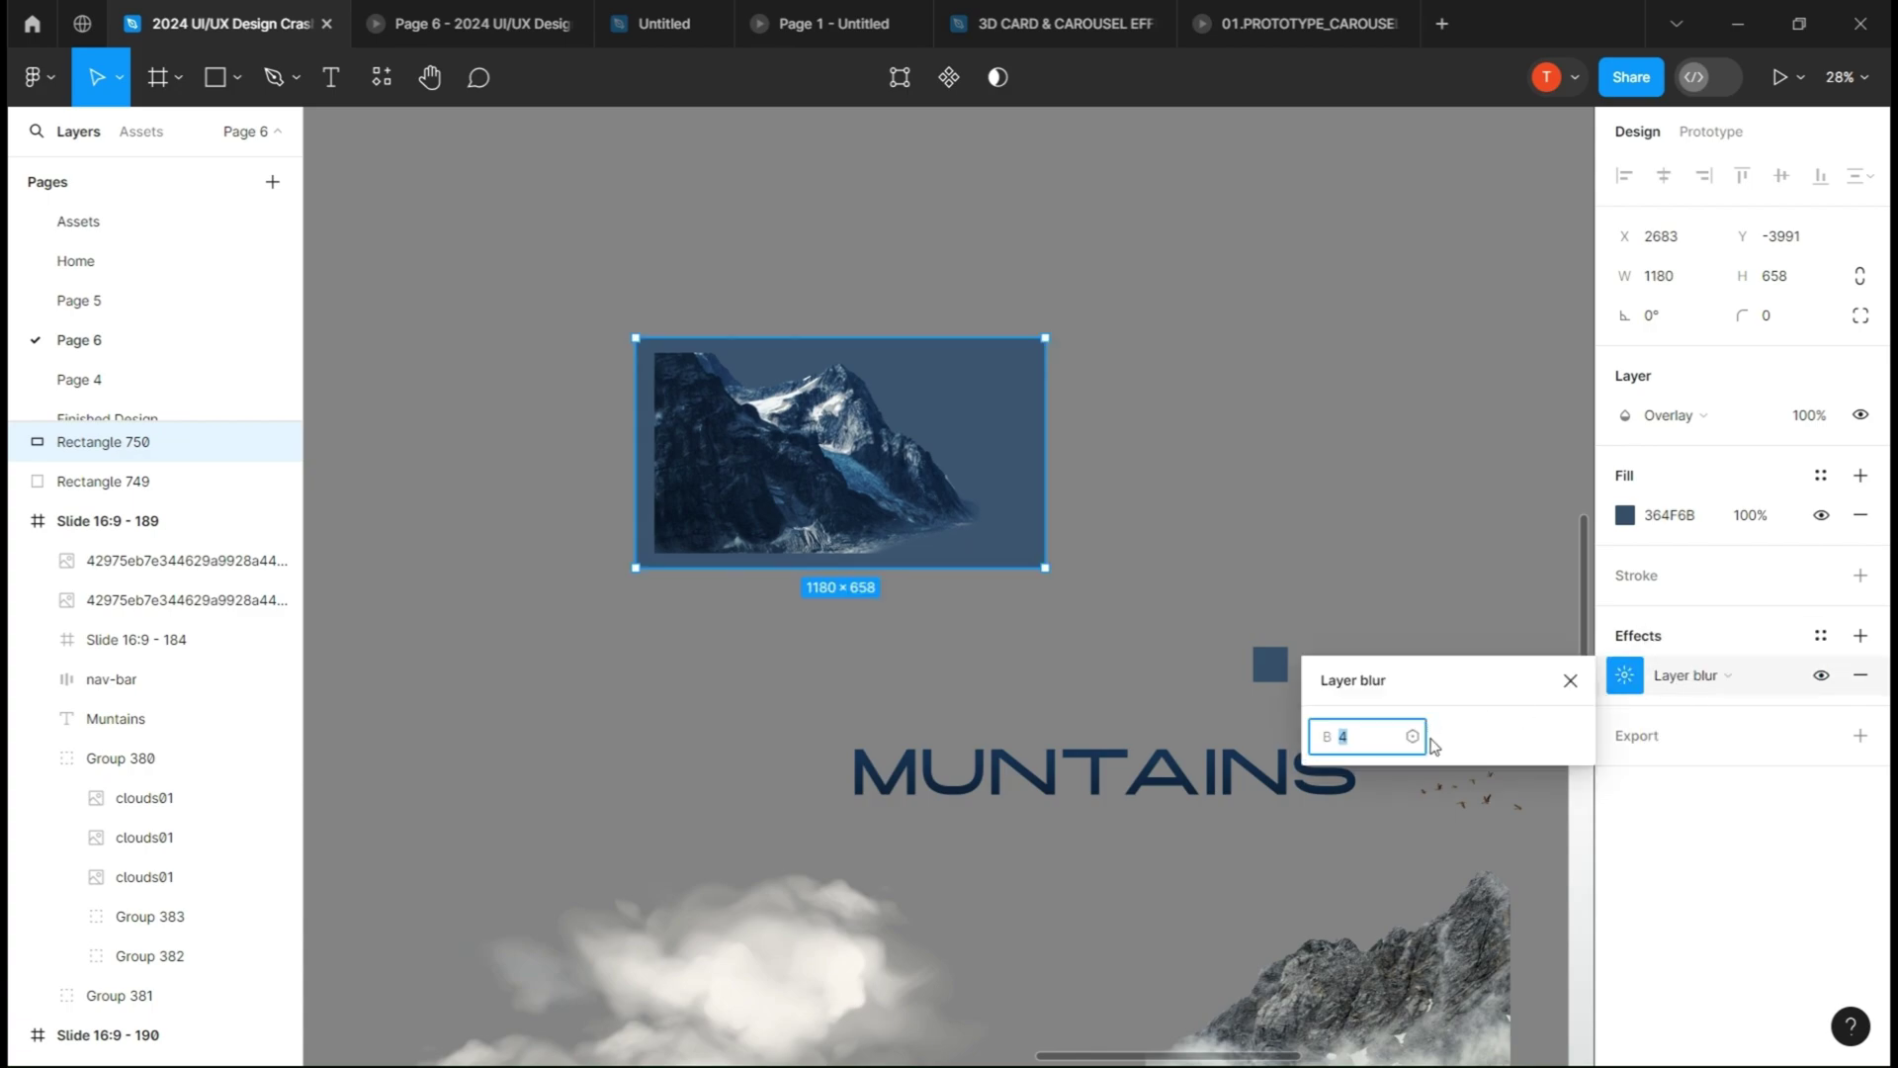
pyautogui.click(1257, 479)
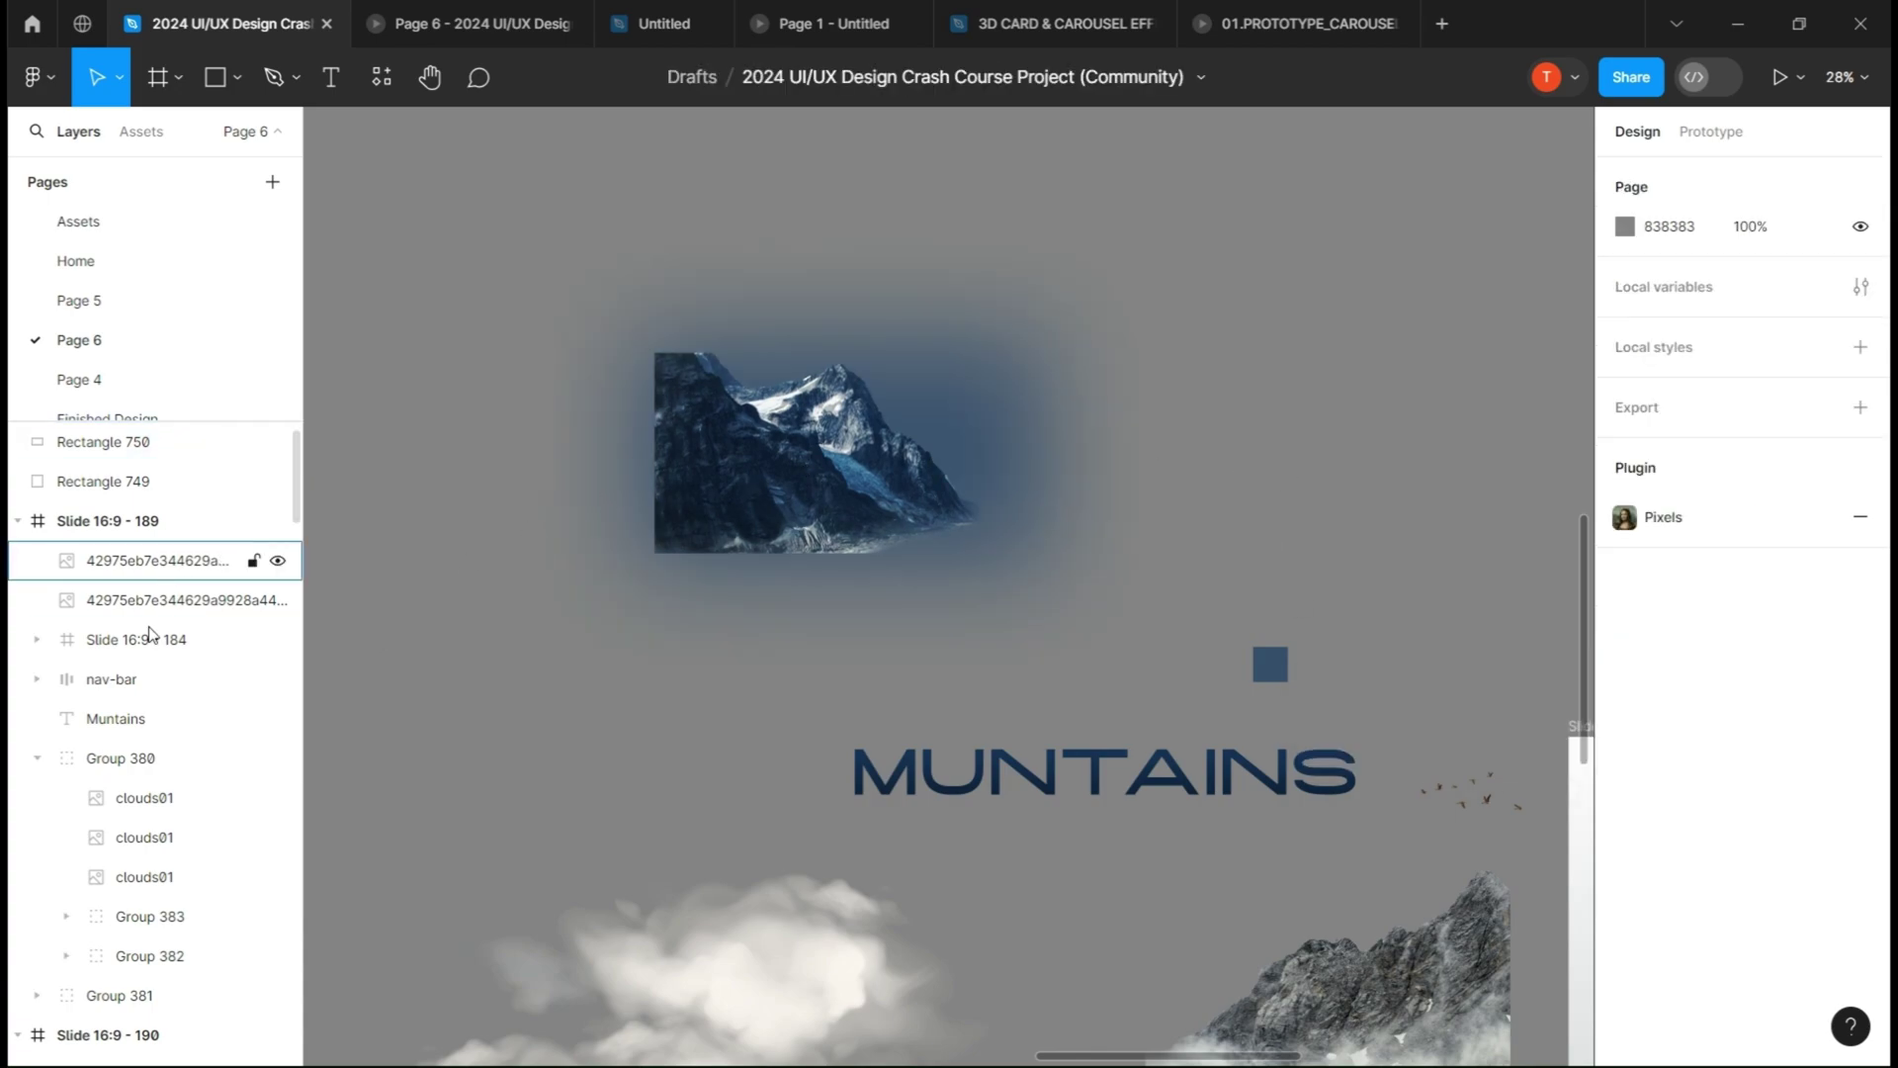
# - Mask the first mountain image m1 with the blurred rectangle
pyautogui.click(710, 445)
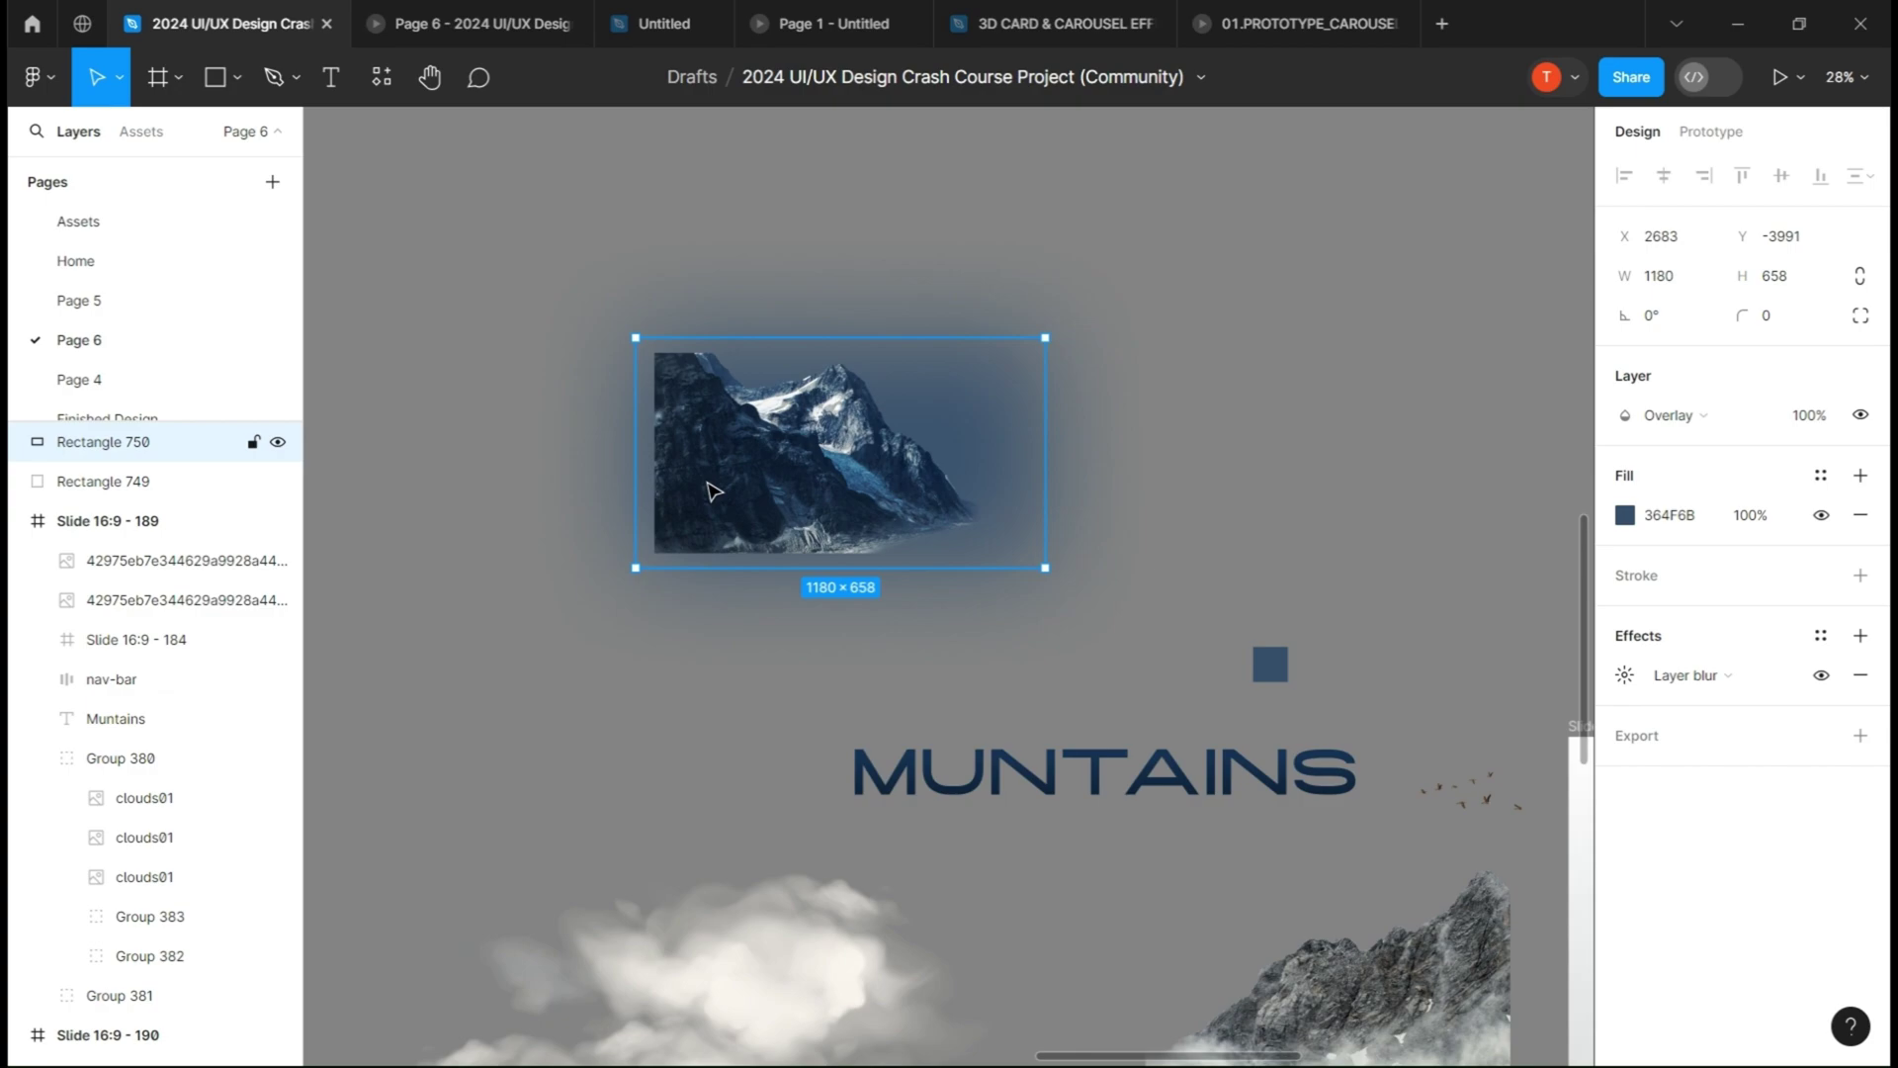
pyautogui.moveTo(708, 446); pyautogui.dragTo(683, 450)
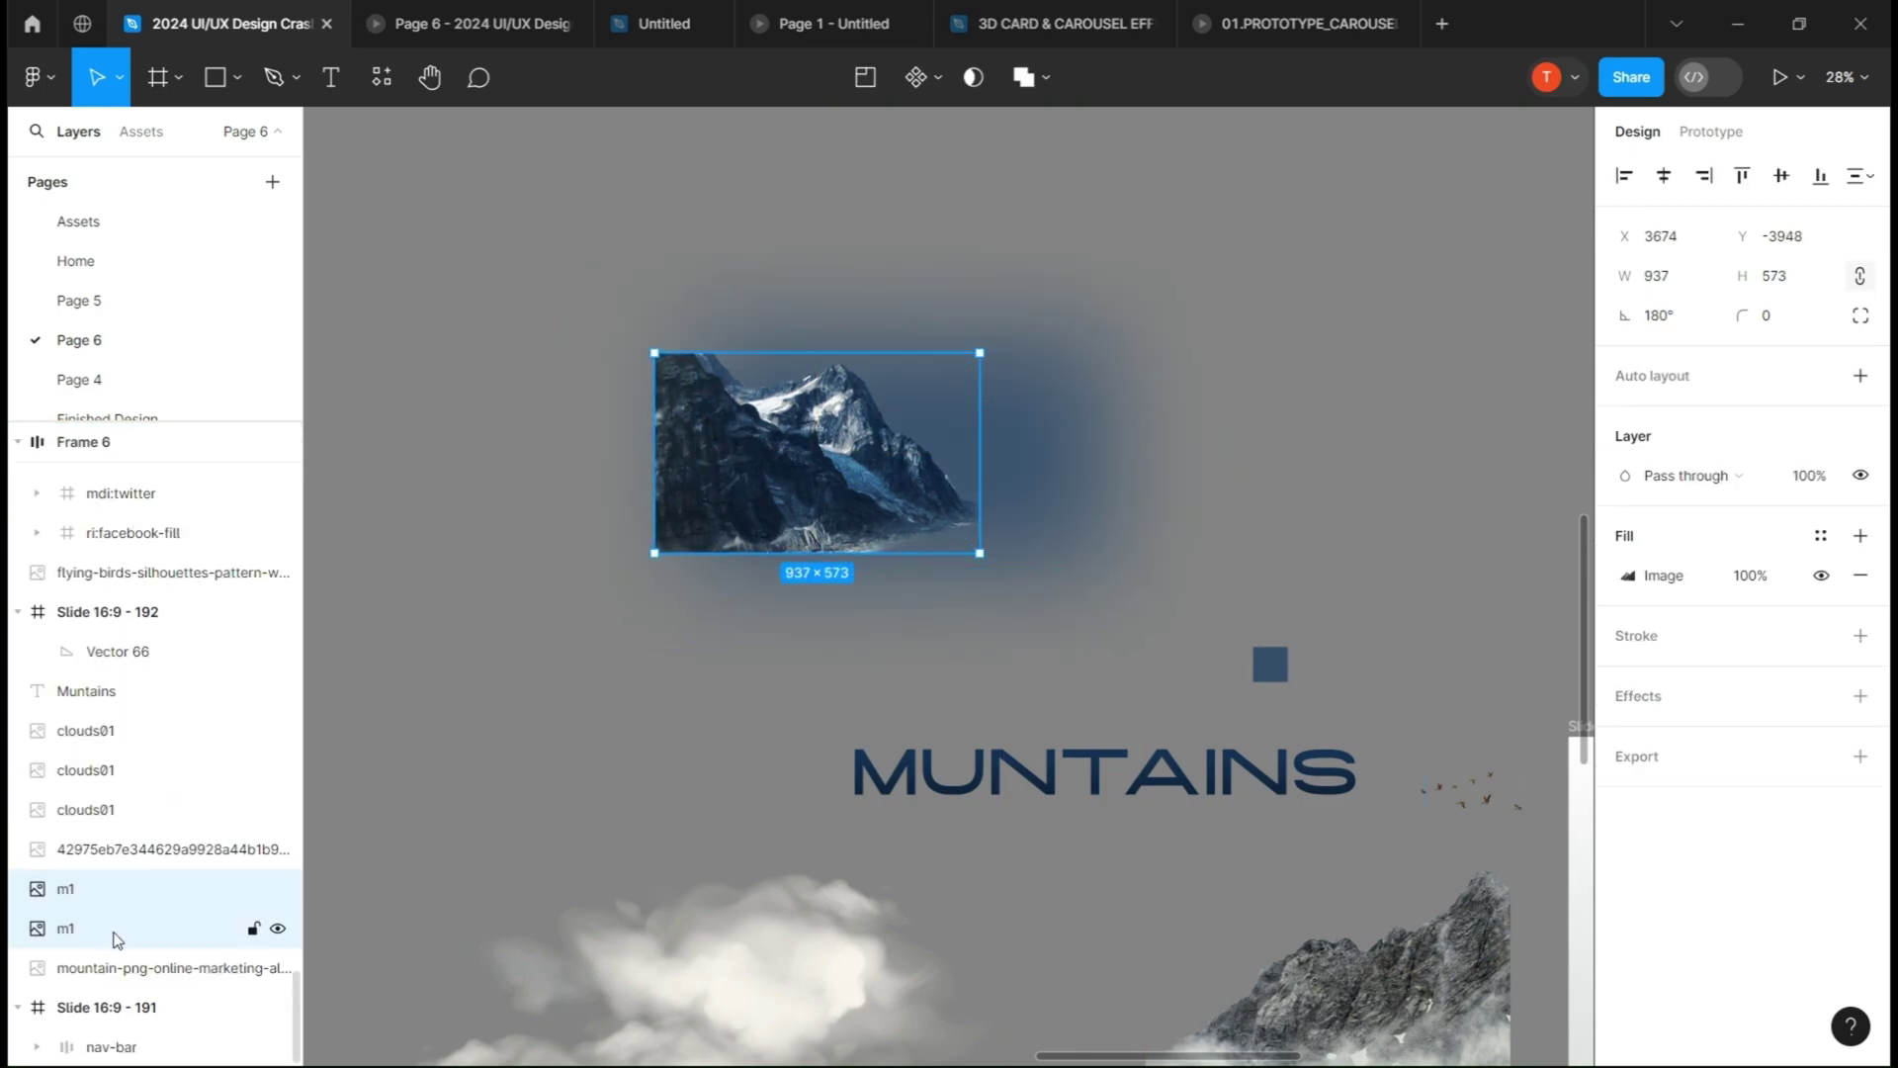
pyautogui.click(1039, 445)
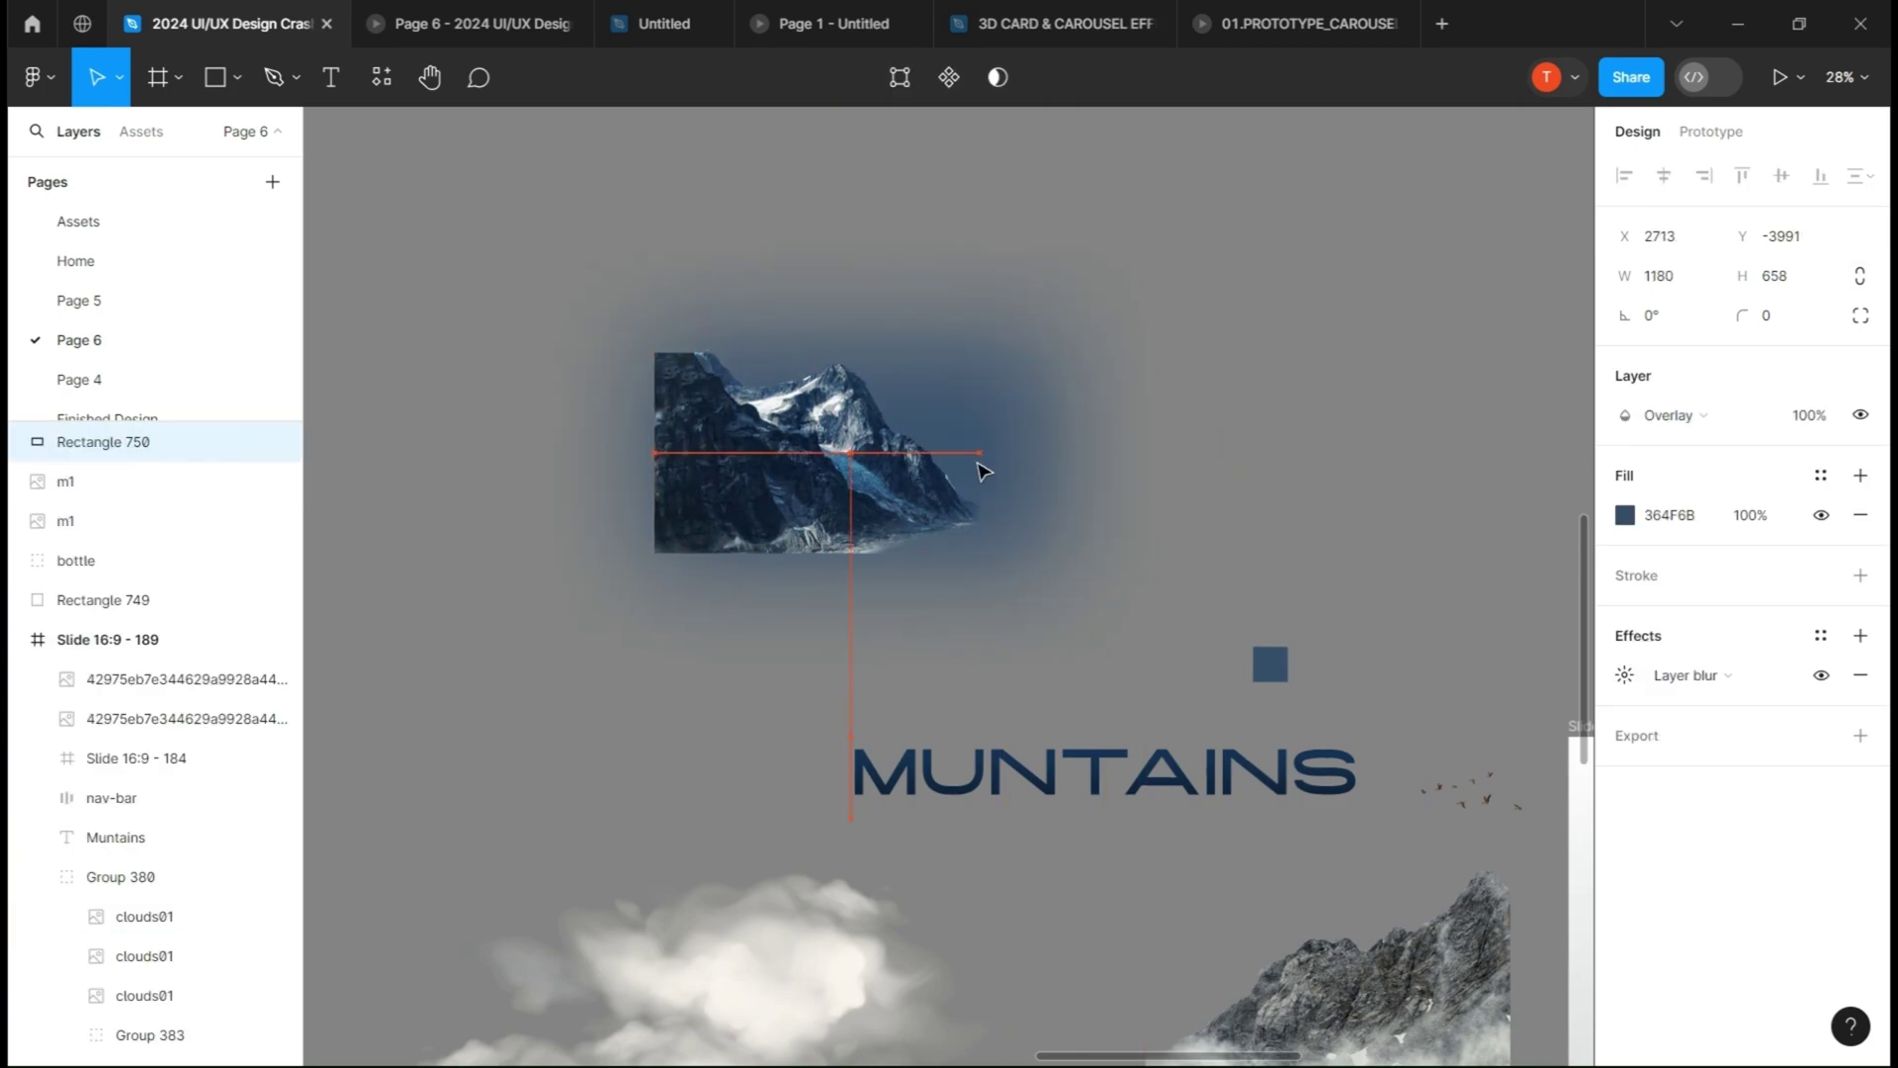
pyautogui.click(165, 480)
pyautogui.click(166, 442)
pyautogui.keyDown('shift'); pyautogui.click(164, 482); pyautogui.keyUp('shift')
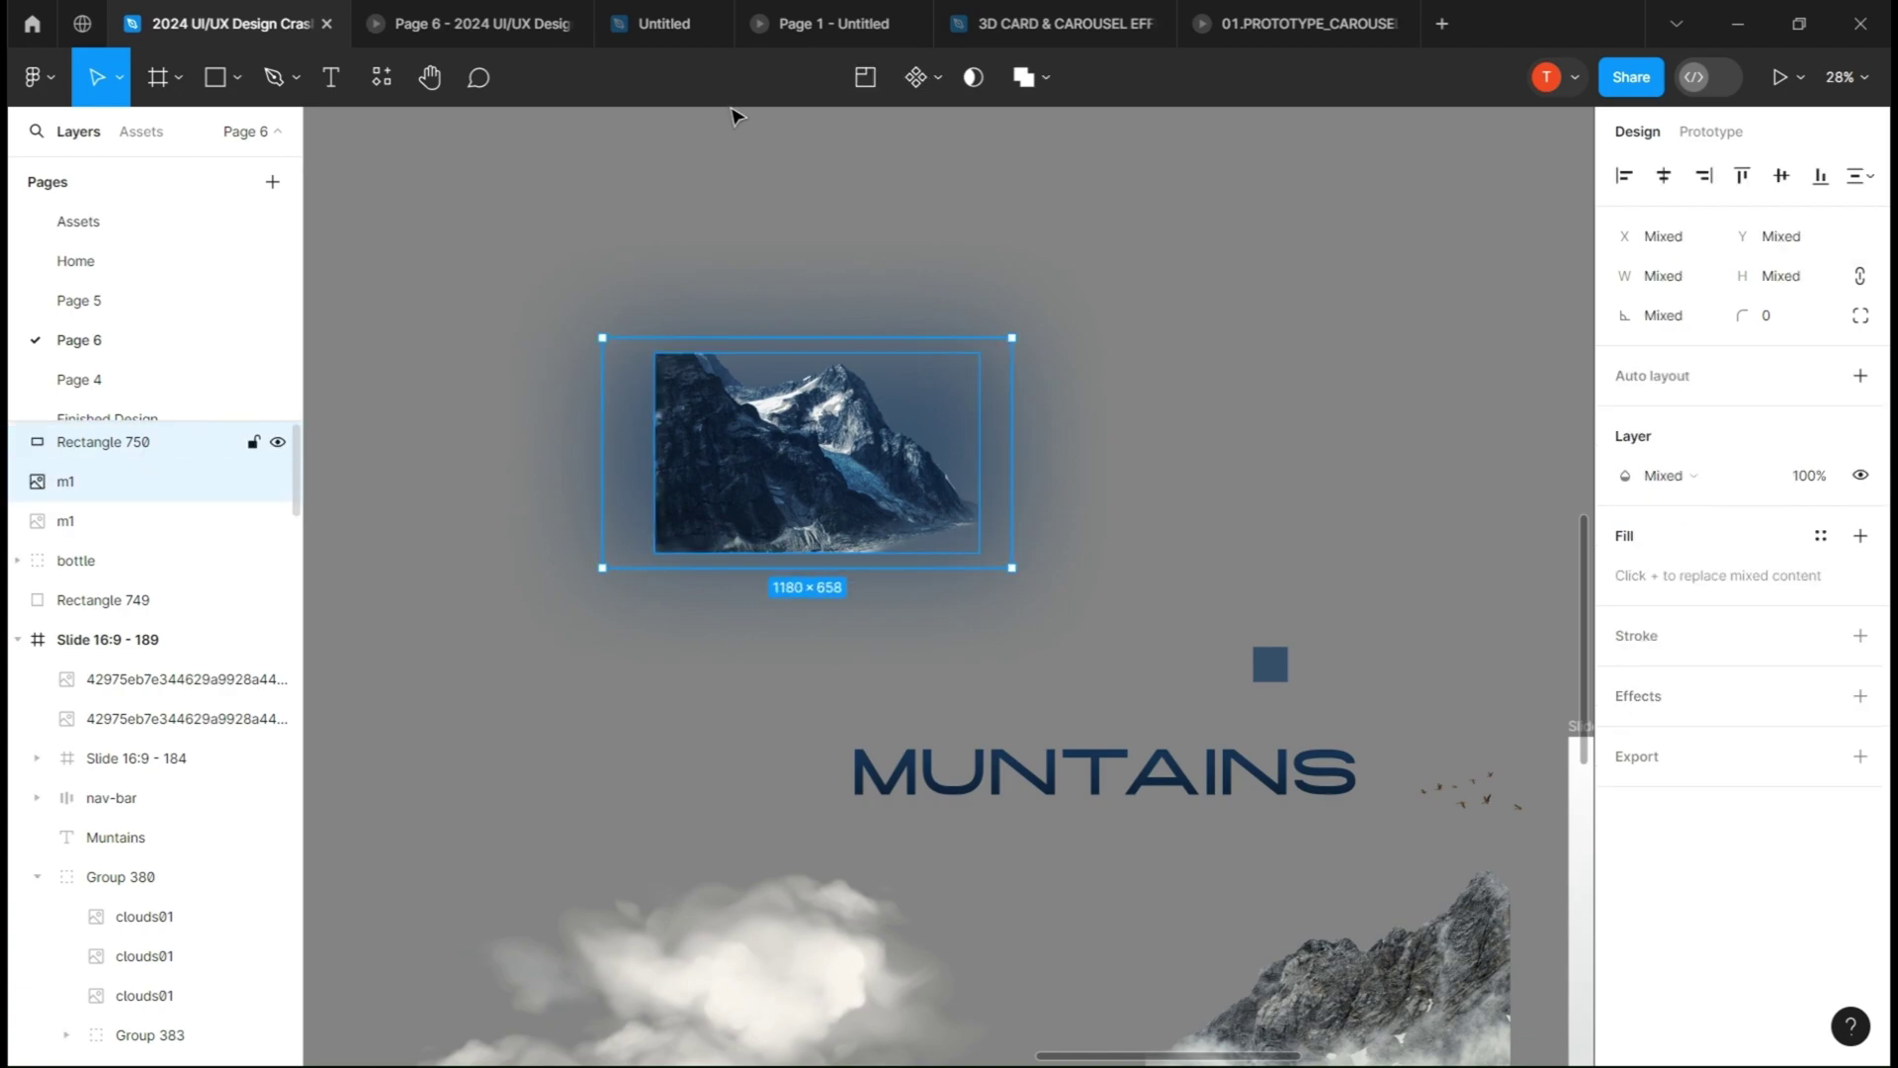
pyautogui.click(974, 77)
pyautogui.click(1059, 401)
pyautogui.scroll(-3, 1060, 401)
# - Add an Overlay, blurred dark blue rectangle over the second mountain image
pyautogui.moveTo(831, 697); pyautogui.dragTo(873, 345)
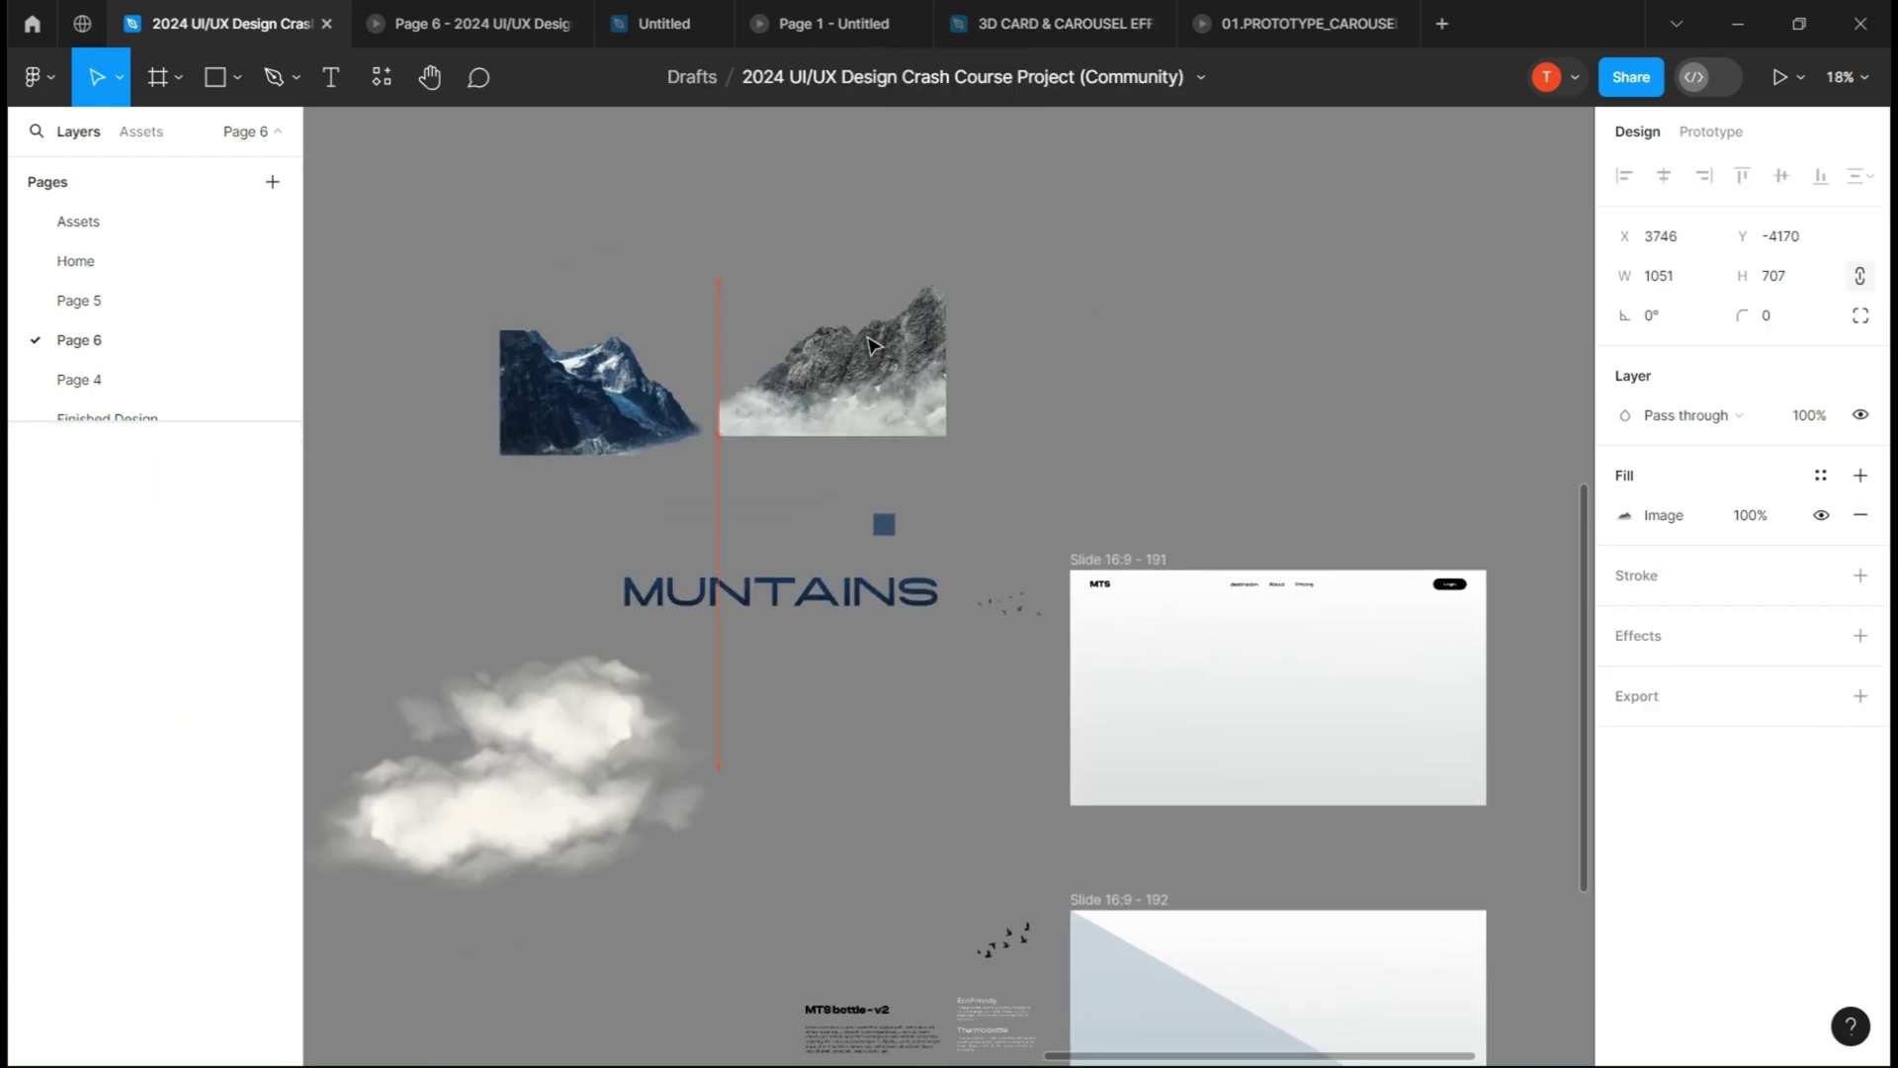
pyautogui.click(872, 345)
pyautogui.scroll(3, 867, 450)
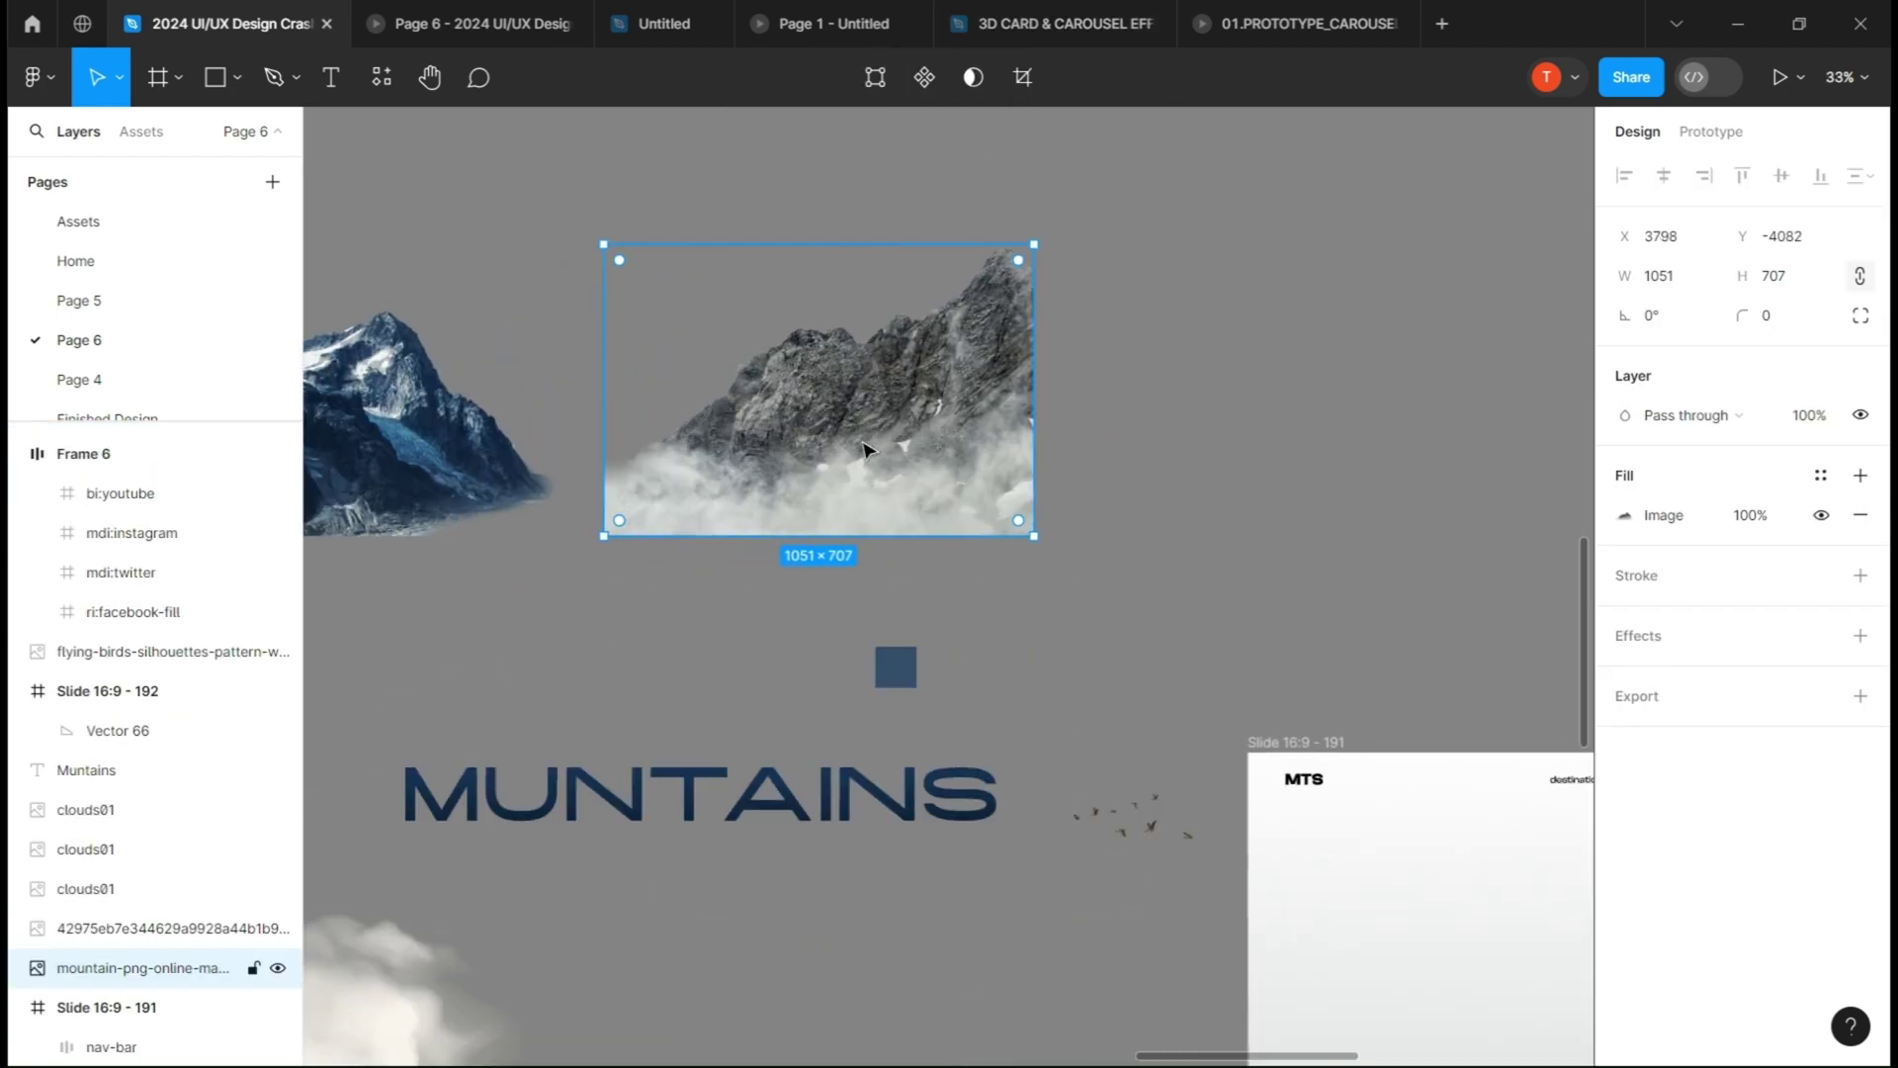
pyautogui.click(895, 666)
pyautogui.moveTo(1020, 527); pyautogui.dragTo(594, 221)
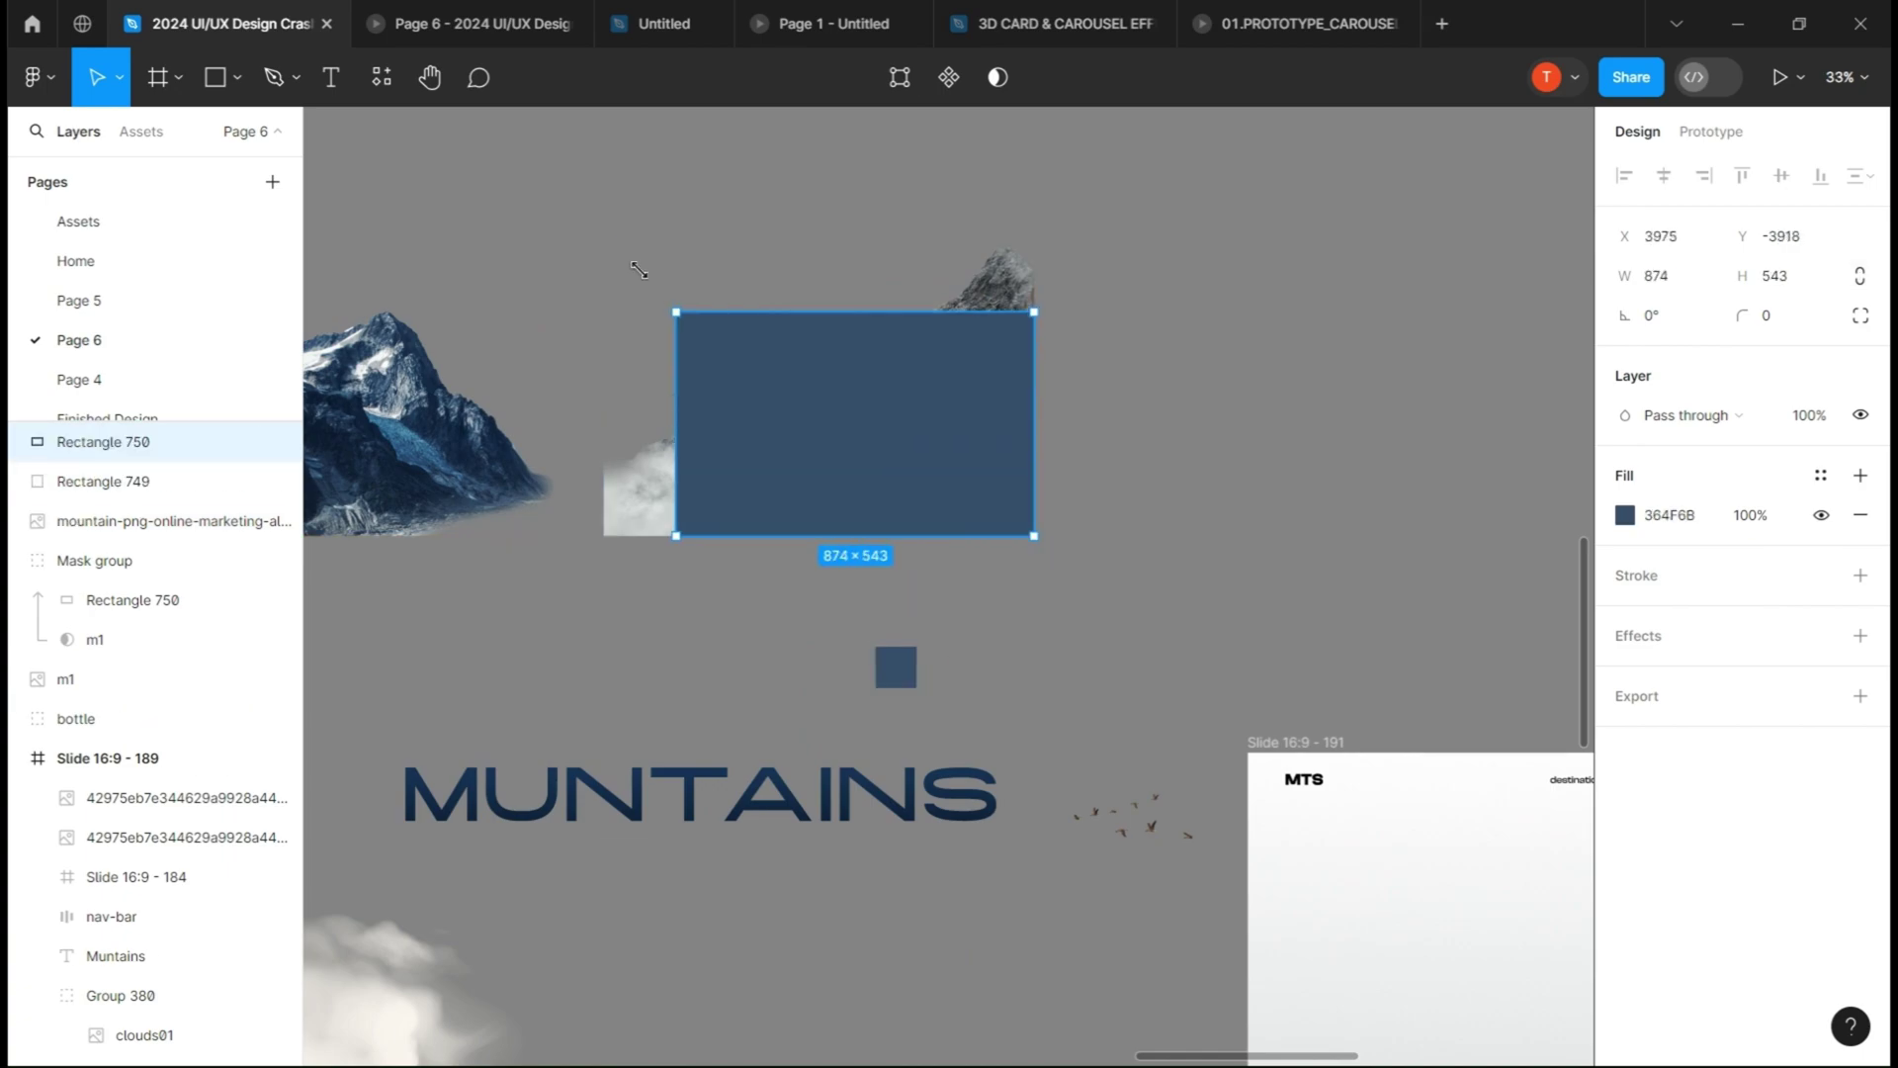
pyautogui.click(1685, 416)
pyautogui.click(1861, 636)
pyautogui.click(1691, 676)
pyautogui.click(1625, 674)
pyautogui.write('320')
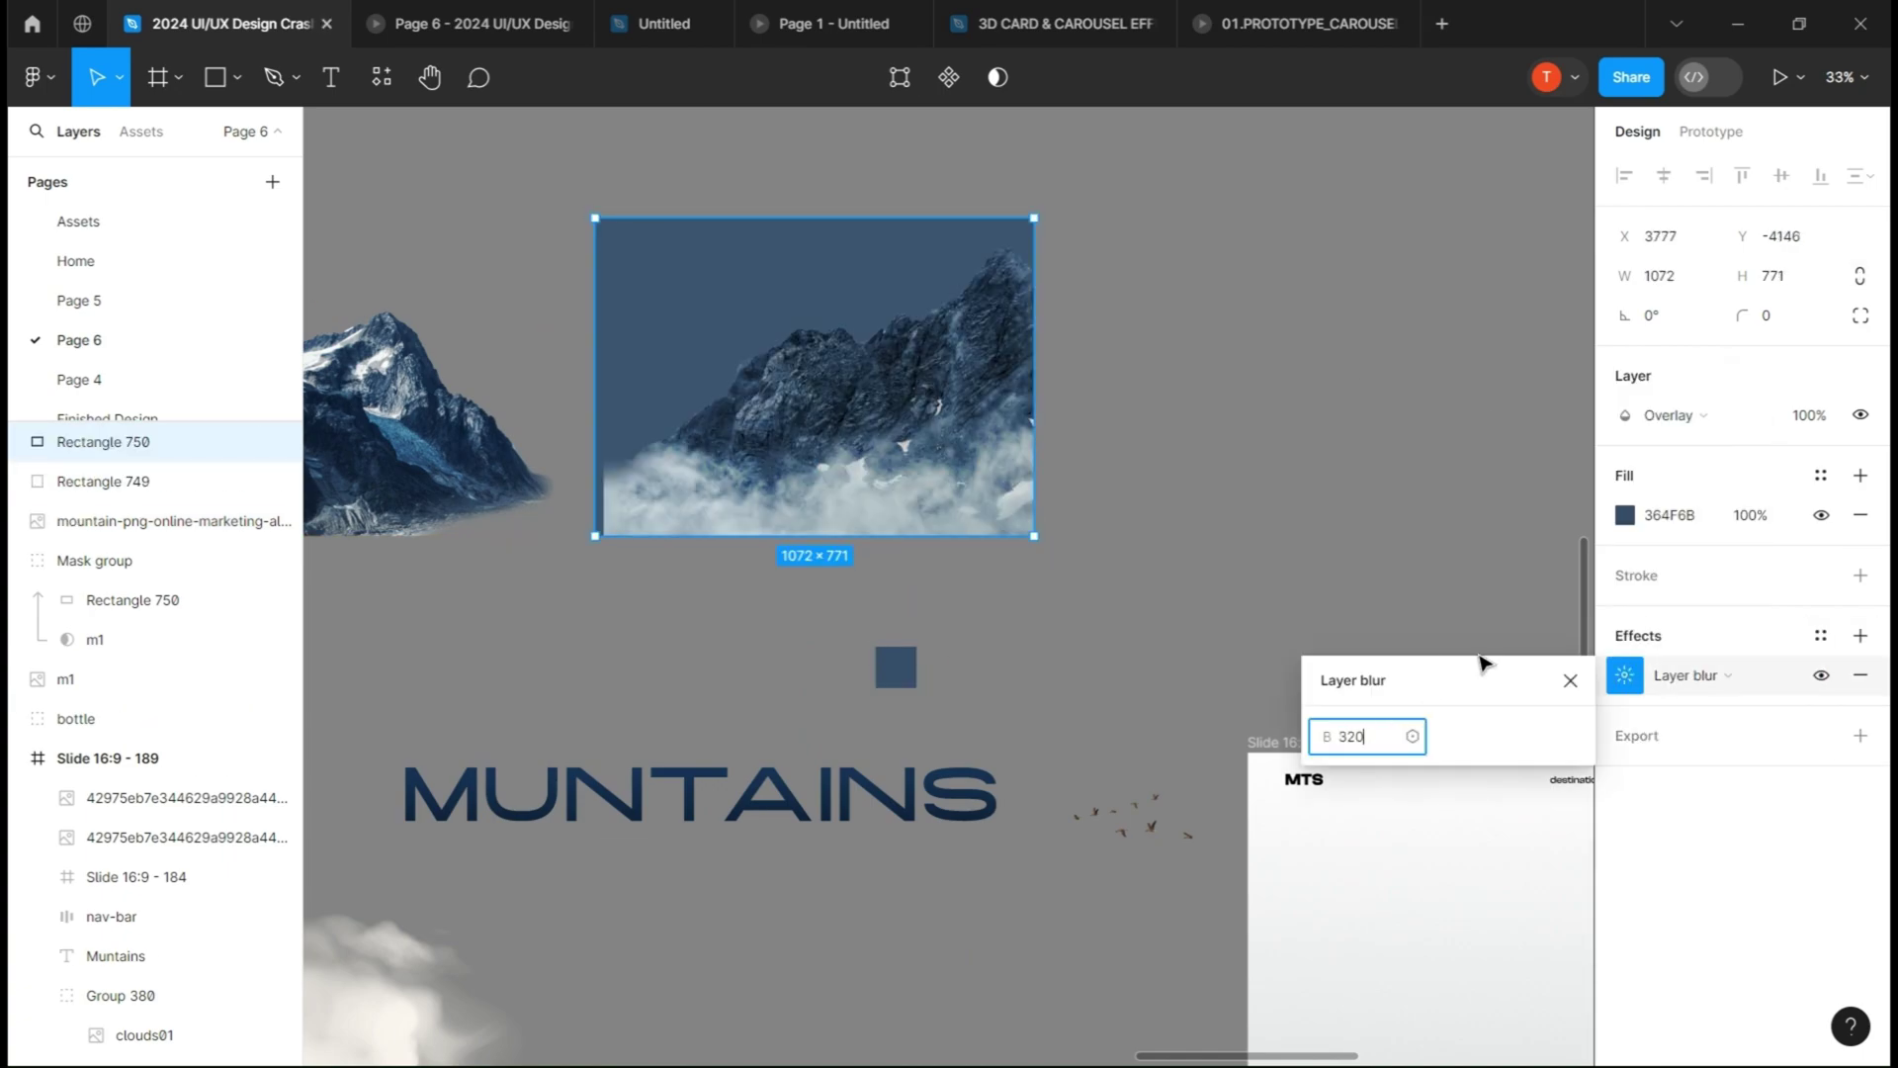
pyautogui.press('Return')
# - Name the first group 'mount 1' and group the second mountain as 'mount 2'
pyautogui.click(152, 480)
pyautogui.write('mount 1')
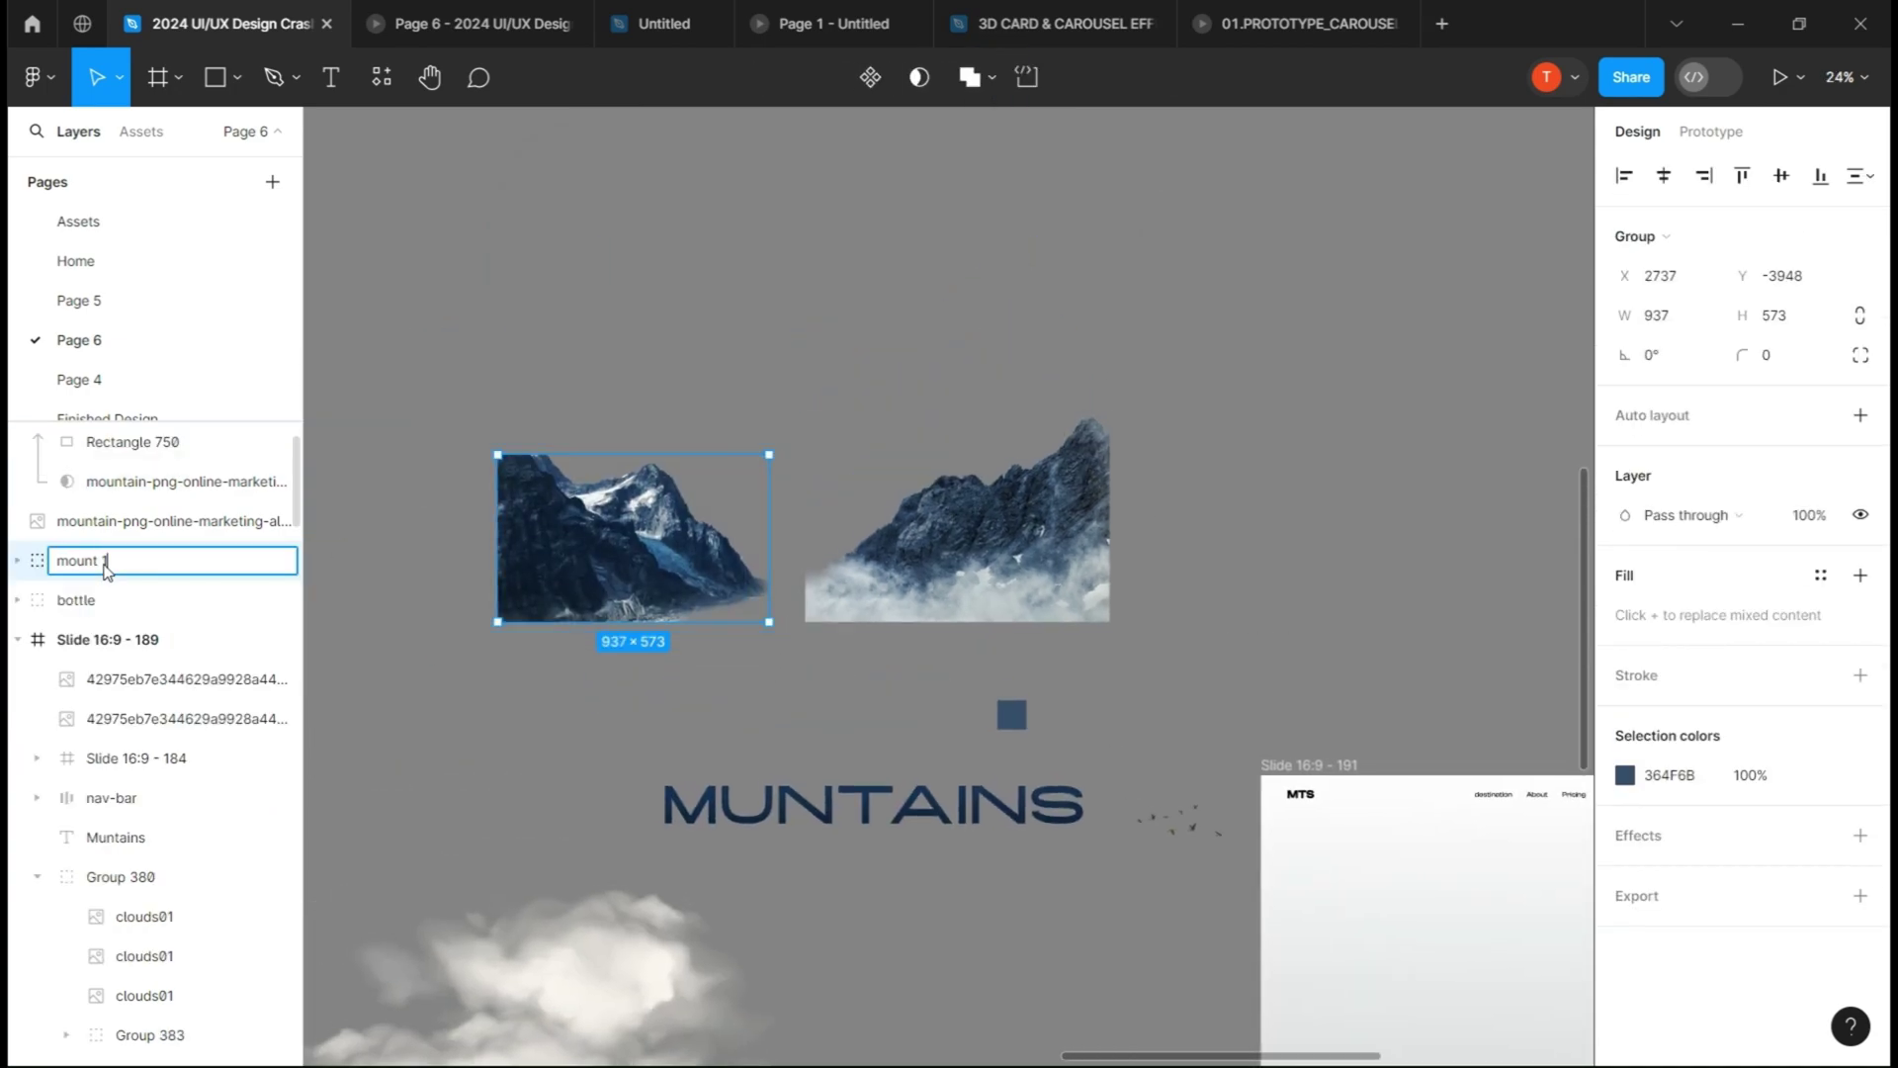
pyautogui.press('Return')
pyautogui.click(957, 534)
pyautogui.hotkey('ctrl', 'g')
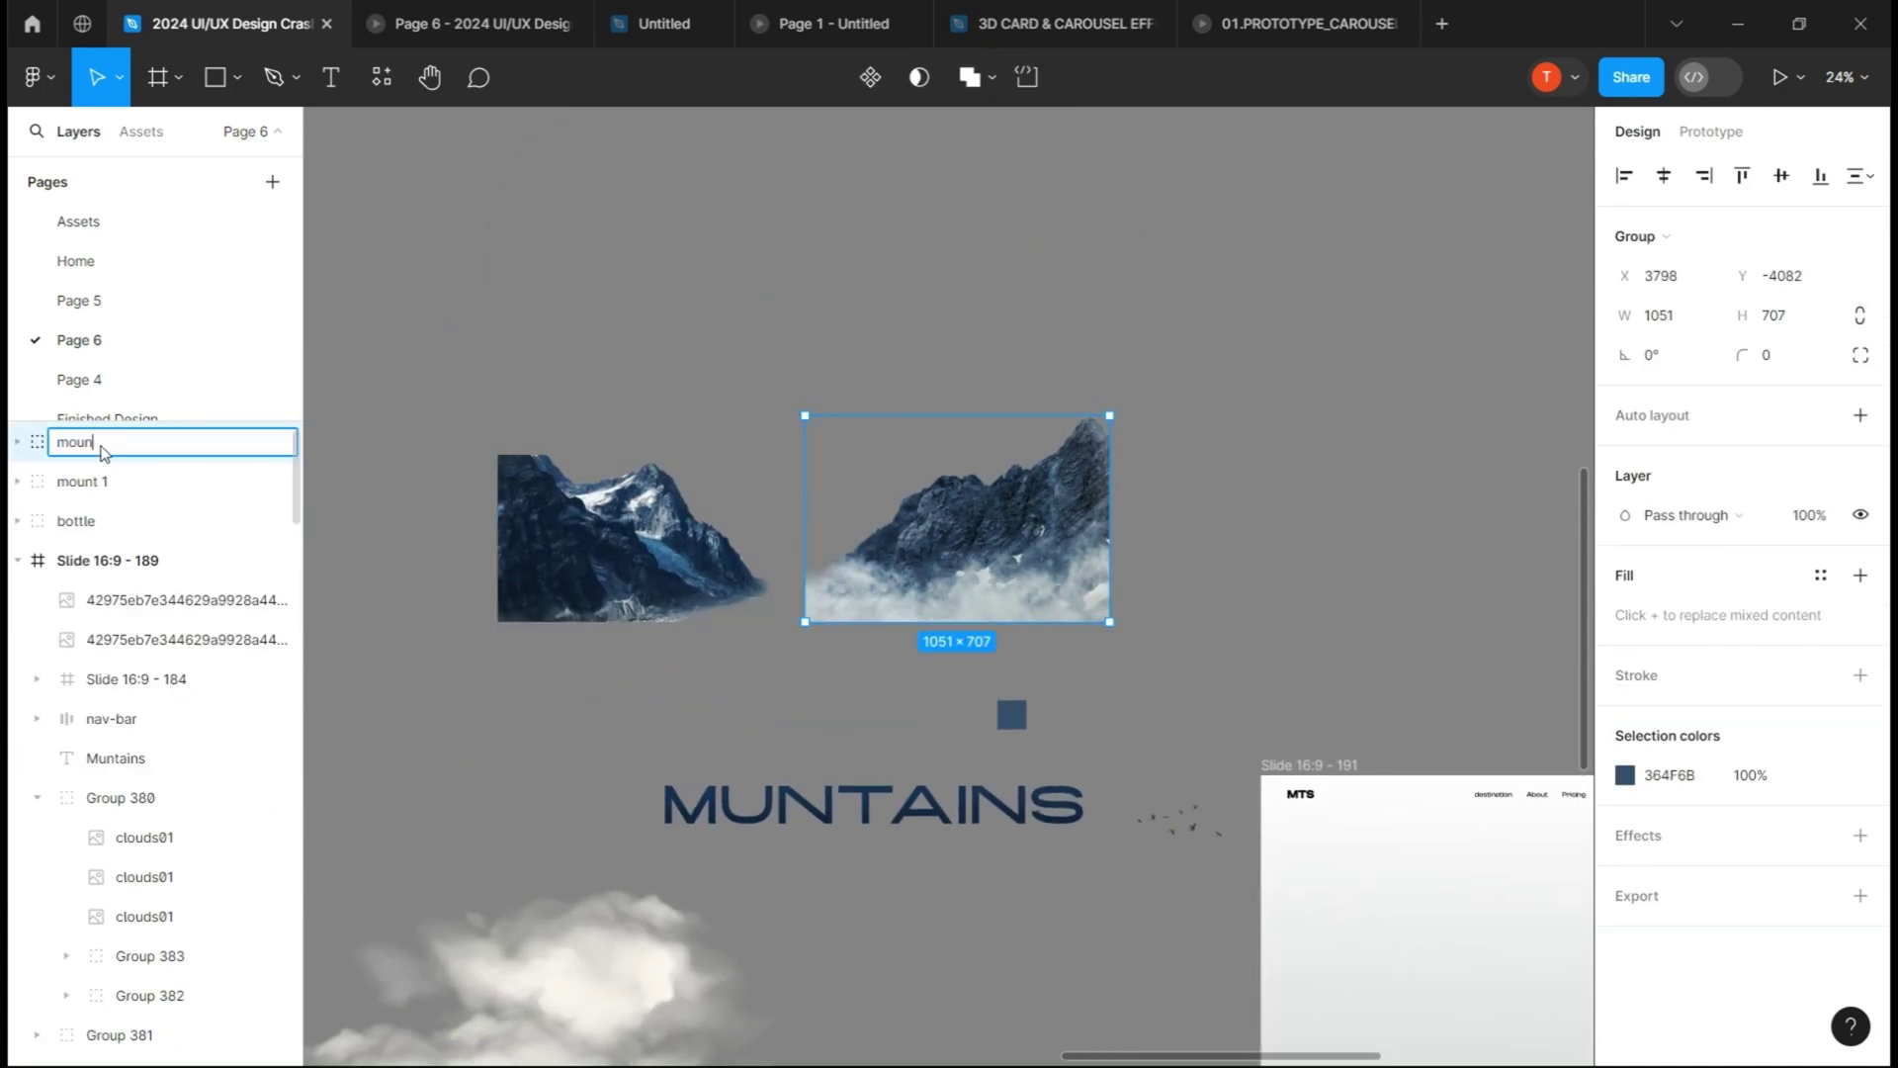
pyautogui.press('Return')
pyautogui.scroll(-5, 949, 594)
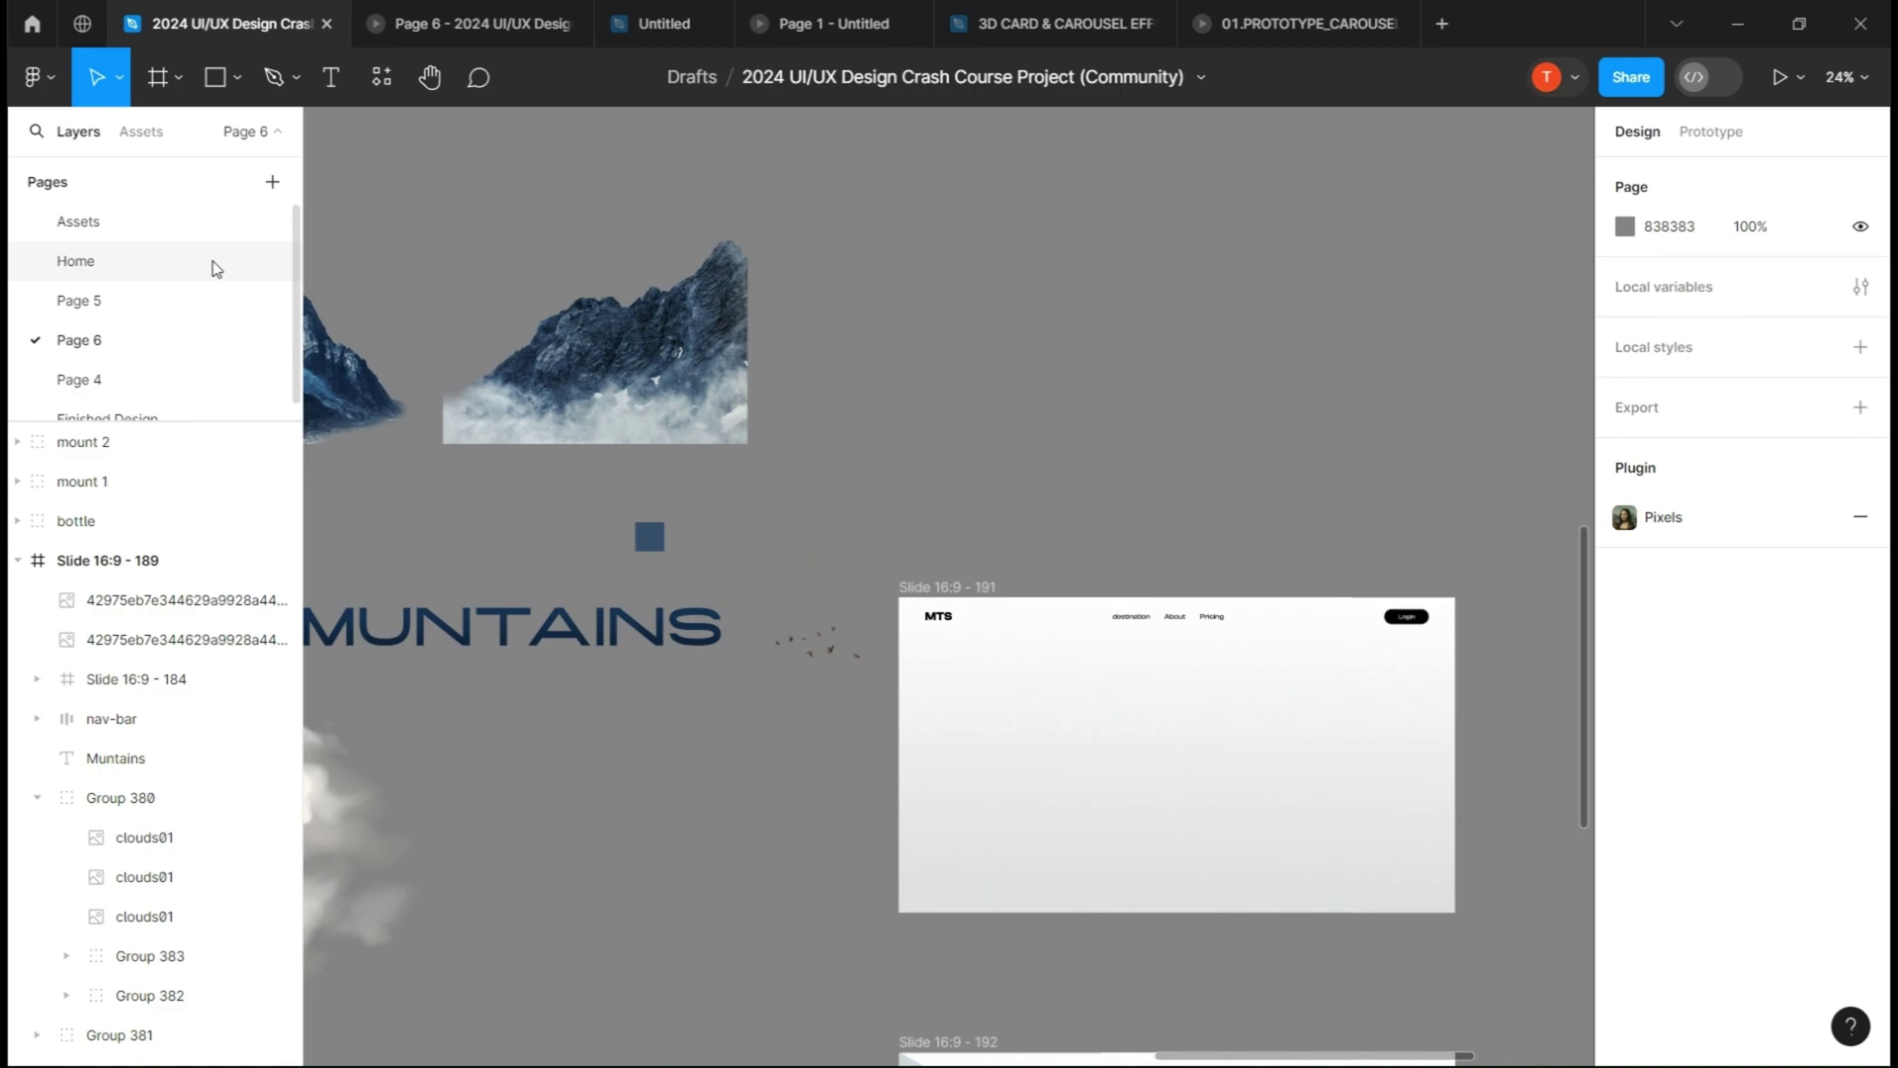
# - Place mount 2, mount 1 and clouds01 inside the page 1 frame
pyautogui.moveTo(957, 519)
pyautogui.mouseDown()
pyautogui.moveTo(1134, 708)
pyautogui.moveTo(1306, 832)
pyautogui.mouseUp()
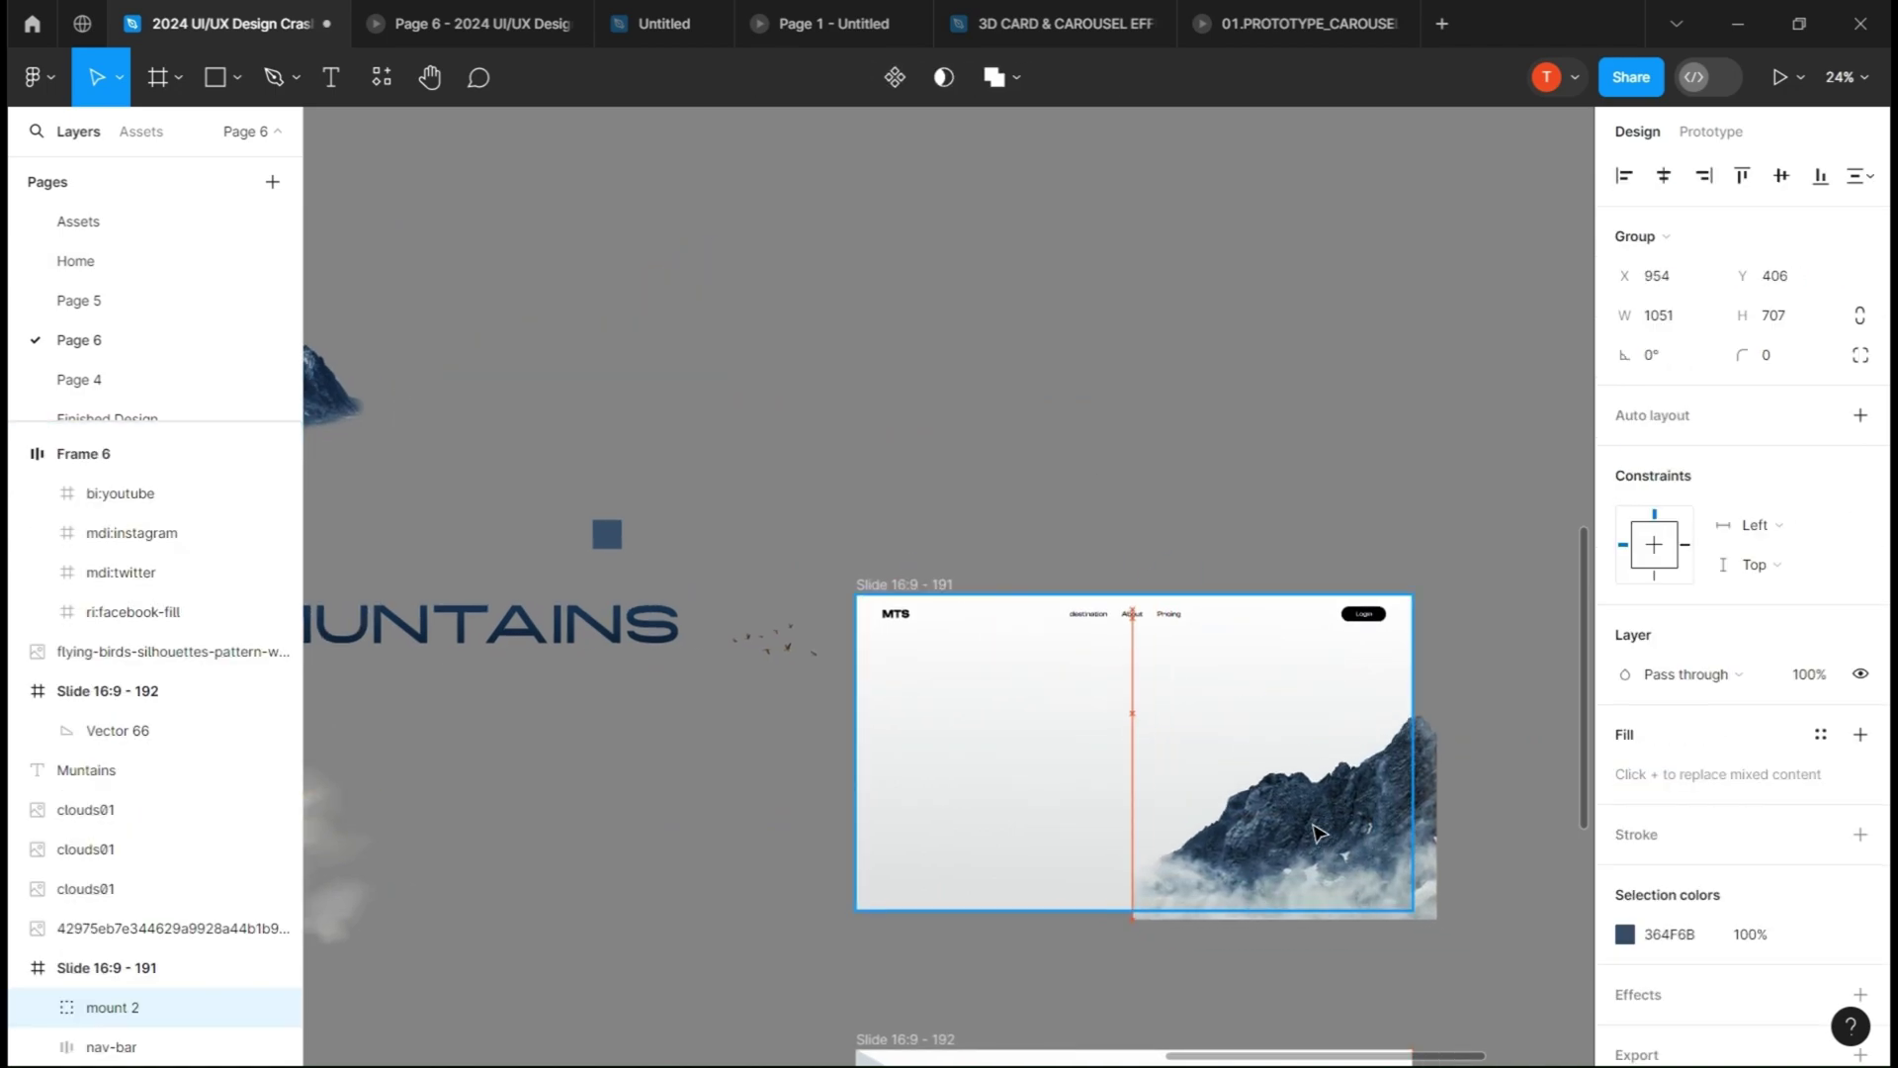
pyautogui.hscroll(-3, 949, 593)
pyautogui.click(1208, 818)
pyautogui.hscroll(-4, 1038, 667)
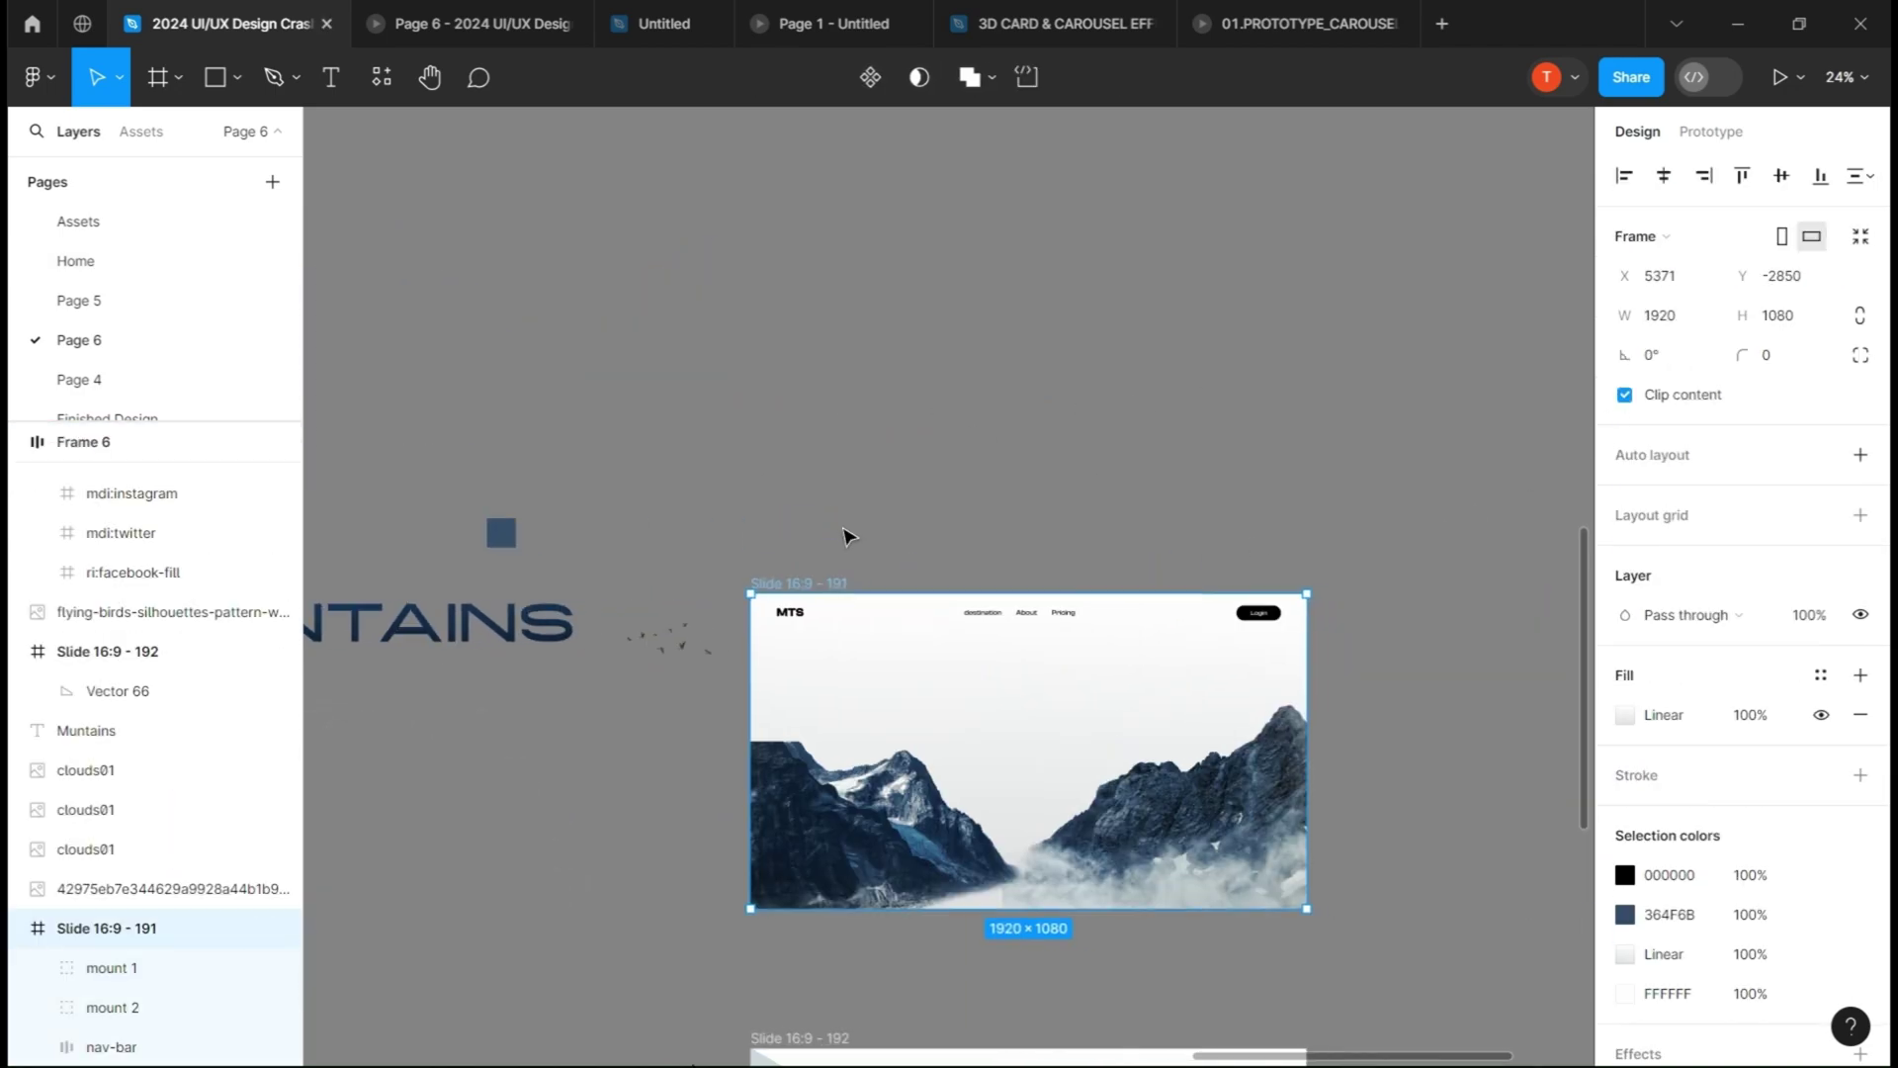
pyautogui.click(943, 449)
pyautogui.scroll(3, 943, 450)
pyautogui.click(712, 682)
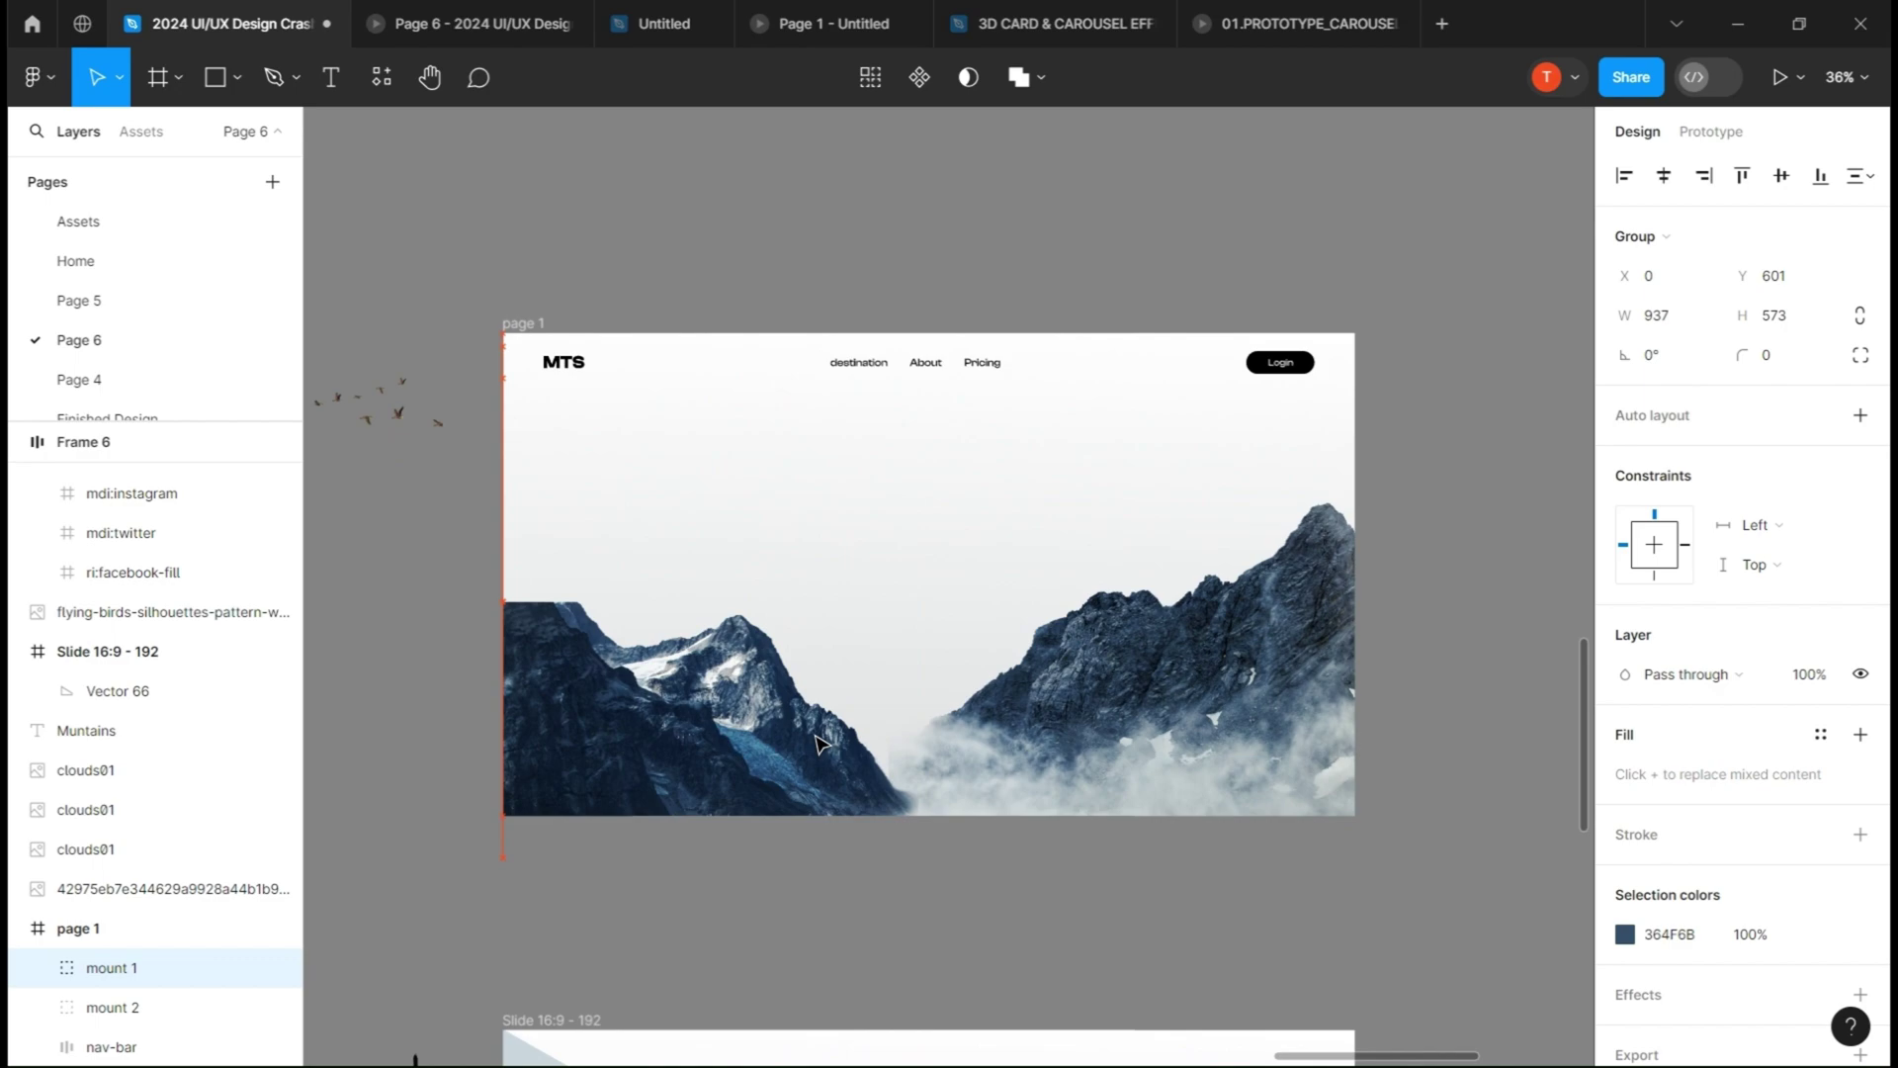
pyautogui.click(1112, 652)
pyautogui.scroll(-4, 831, 687)
pyautogui.moveTo(446, 593); pyautogui.dragTo(1194, 570)
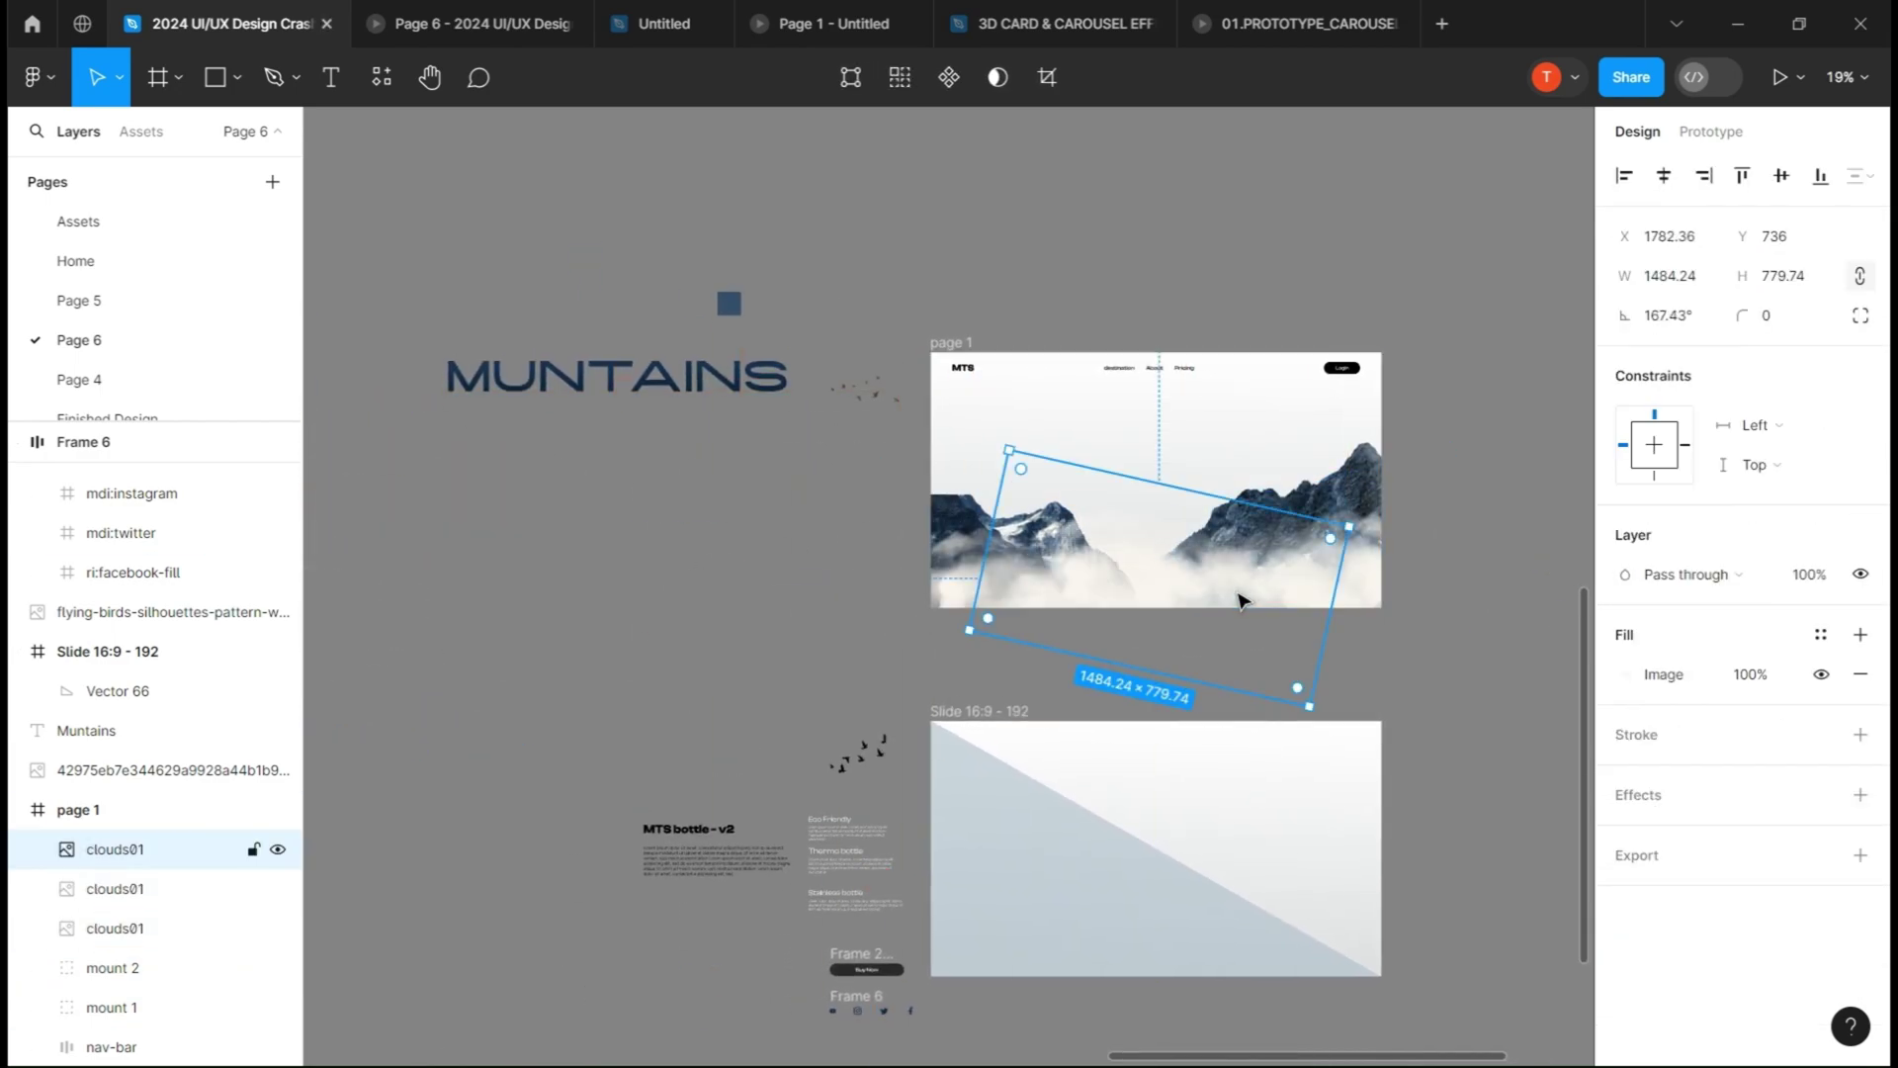
pyautogui.scroll(3, 1098, 550)
pyautogui.click(817, 578)
pyautogui.moveTo(1627, 276); pyautogui.dragTo(1732, 278)
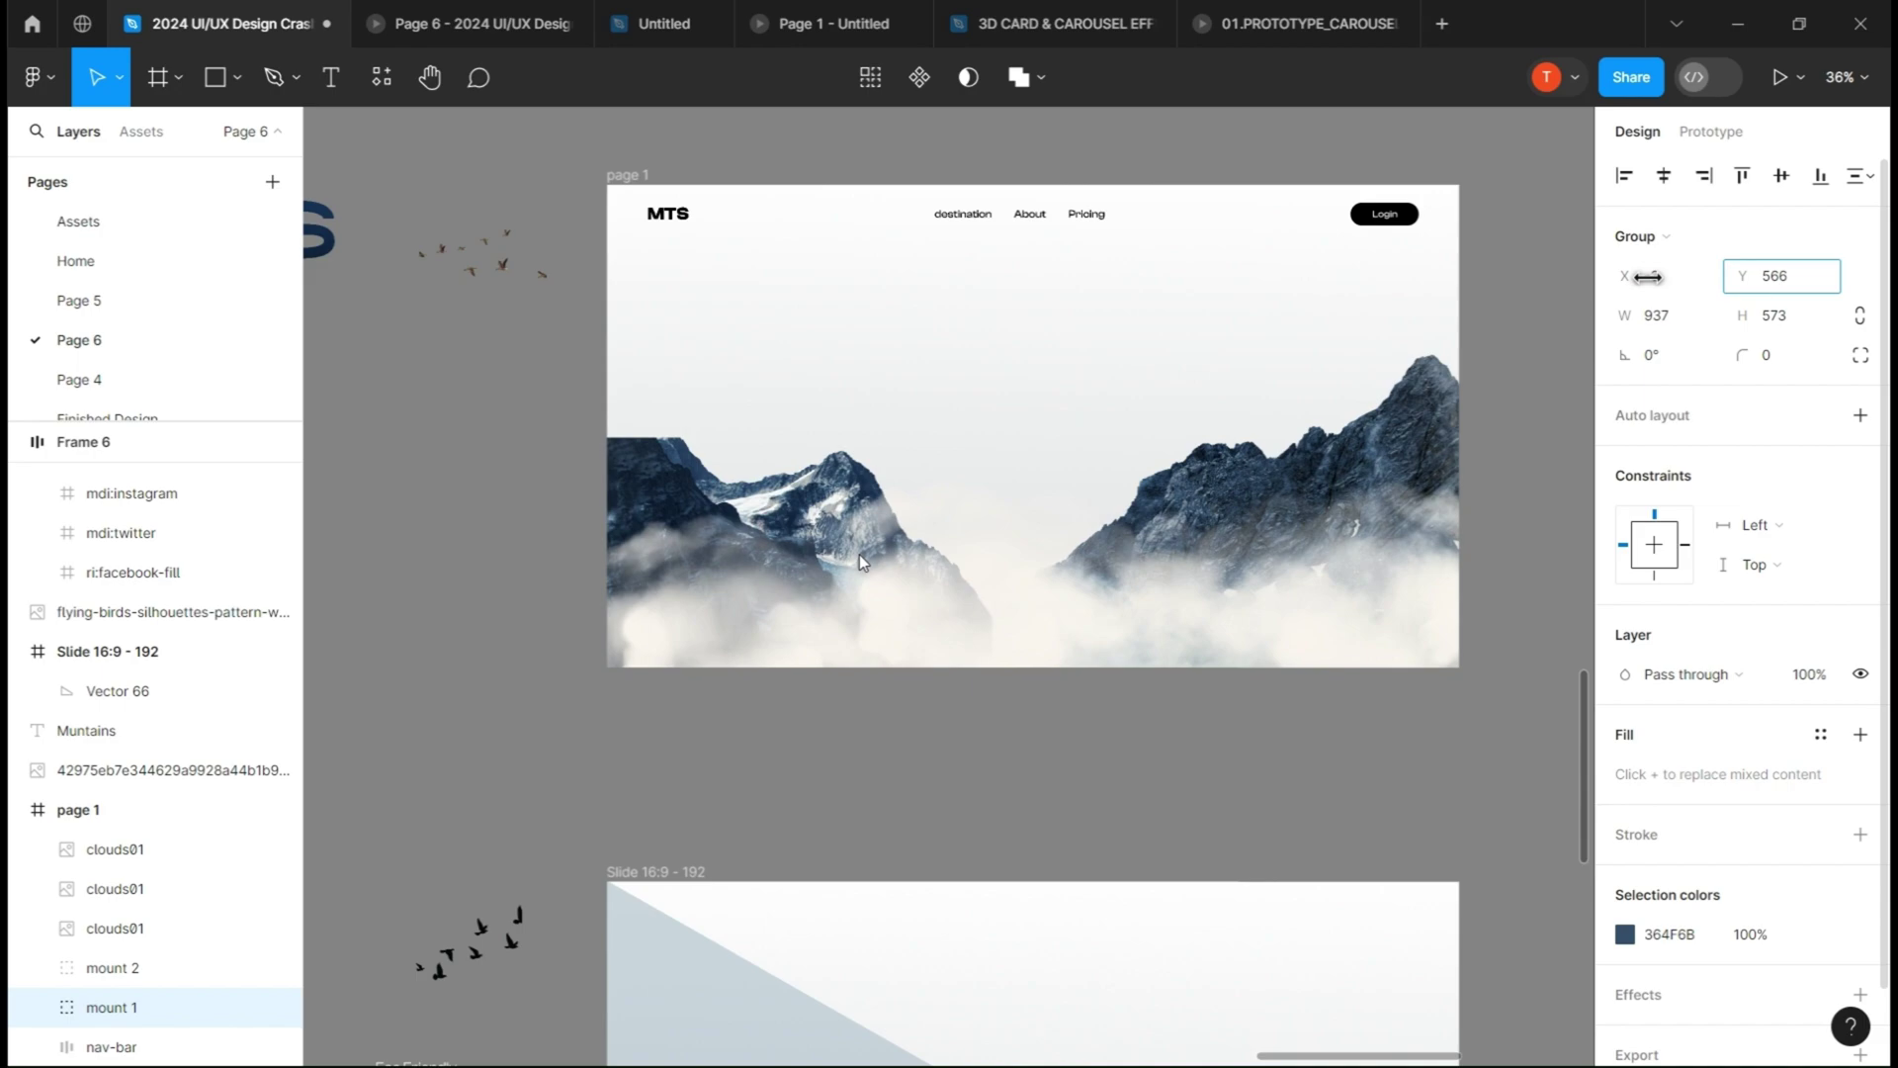
# - Move the MUNTAINS title and birds image into page 1, with the title near the top
pyautogui.click(1009, 748)
pyautogui.scroll(-4, 1008, 749)
pyautogui.click(514, 469)
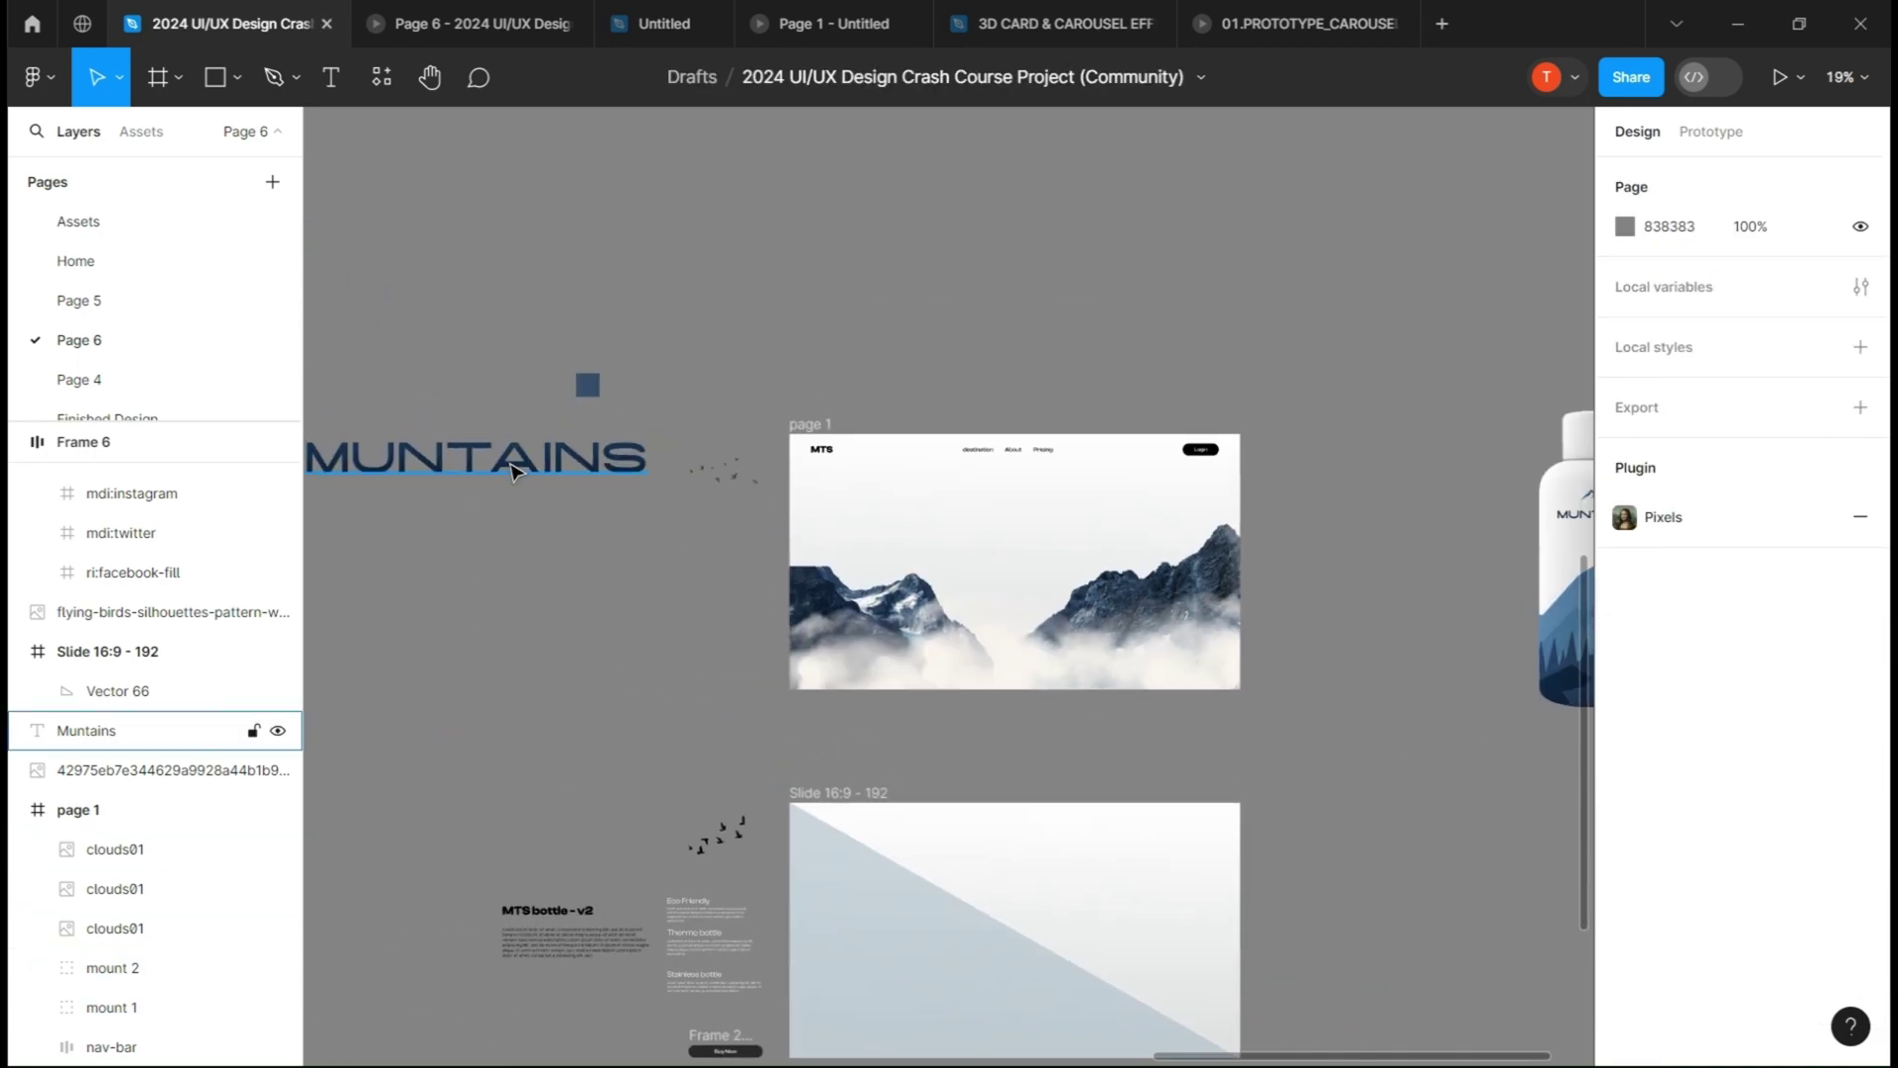
pyautogui.moveTo(515, 470); pyautogui.dragTo(1008, 512)
pyautogui.scroll(3, 1009, 563)
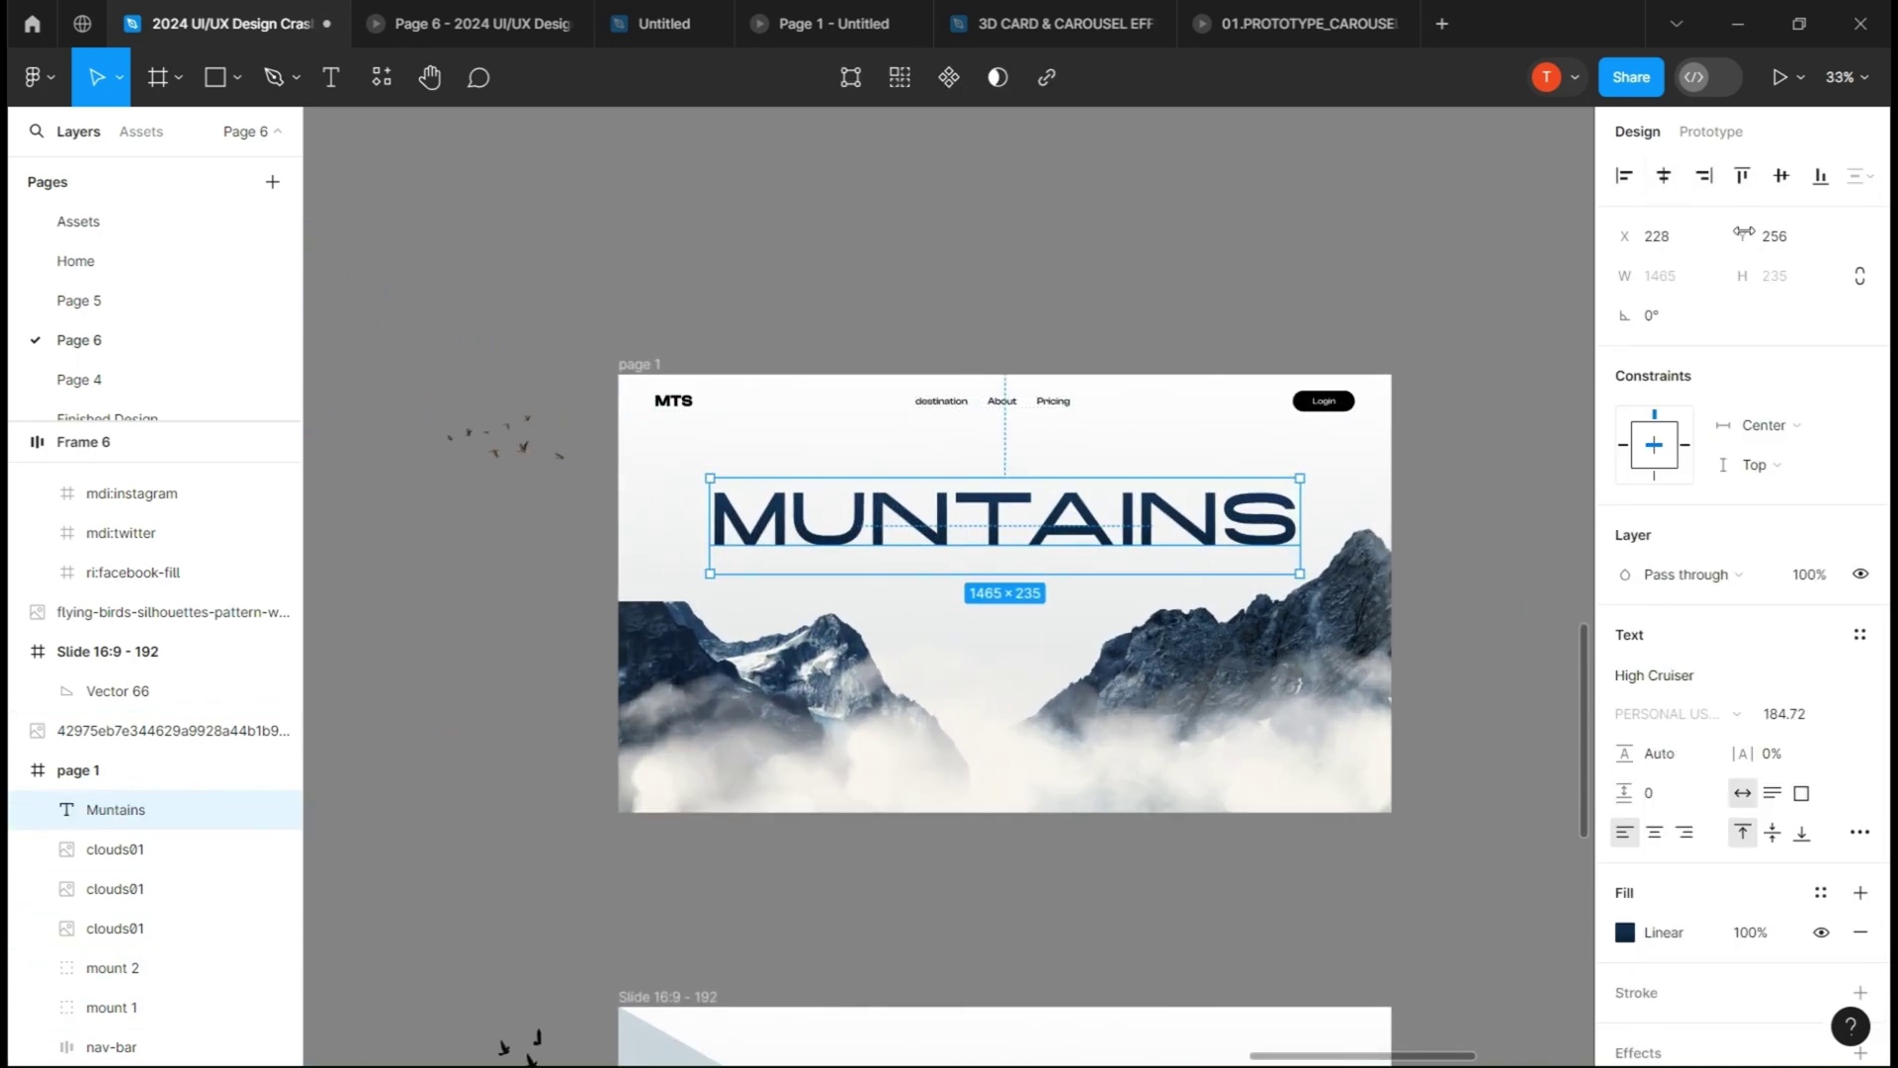
pyautogui.moveTo(1744, 232); pyautogui.dragTo(1474, 243)
pyautogui.moveTo(504, 437); pyautogui.dragTo(749, 564)
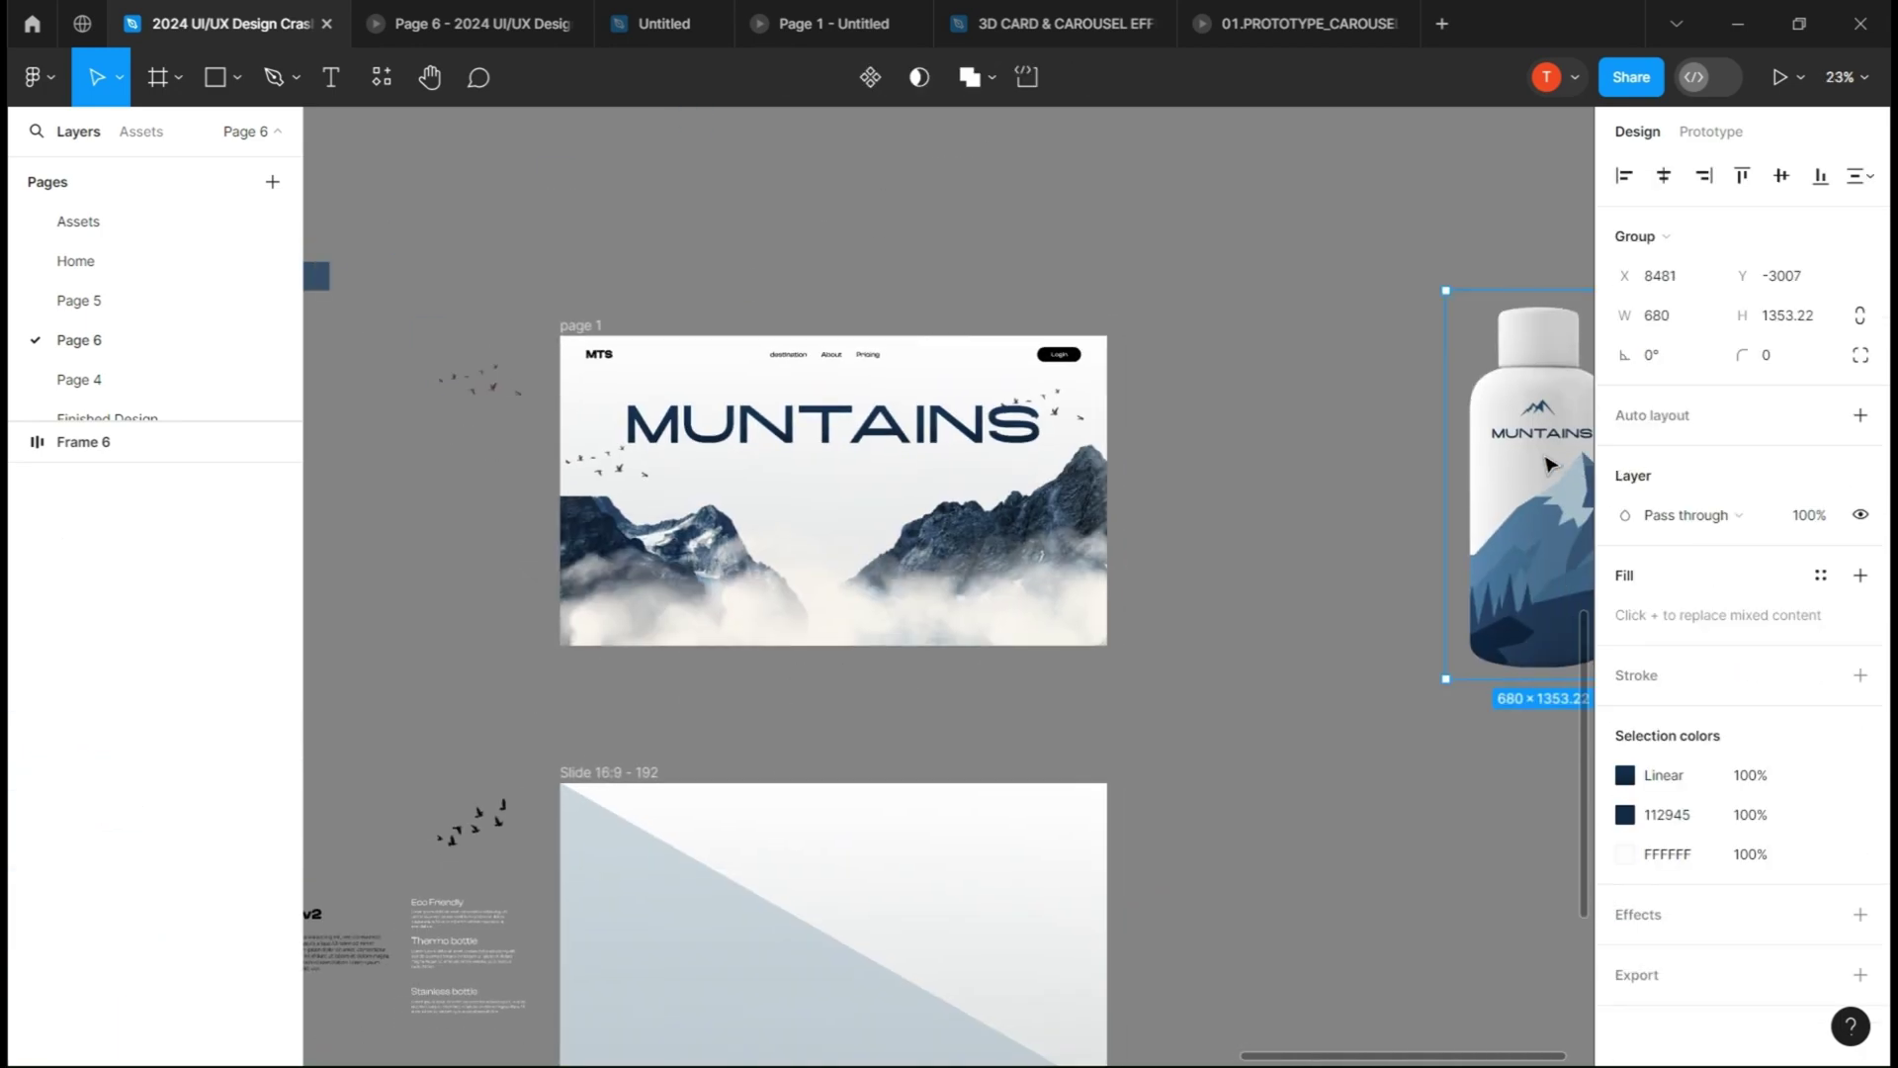
# - Add a bottle duplicate to the slide and group the background cloud and mountain layers
pyautogui.moveTo(1551, 463); pyautogui.dragTo(1257, 534)
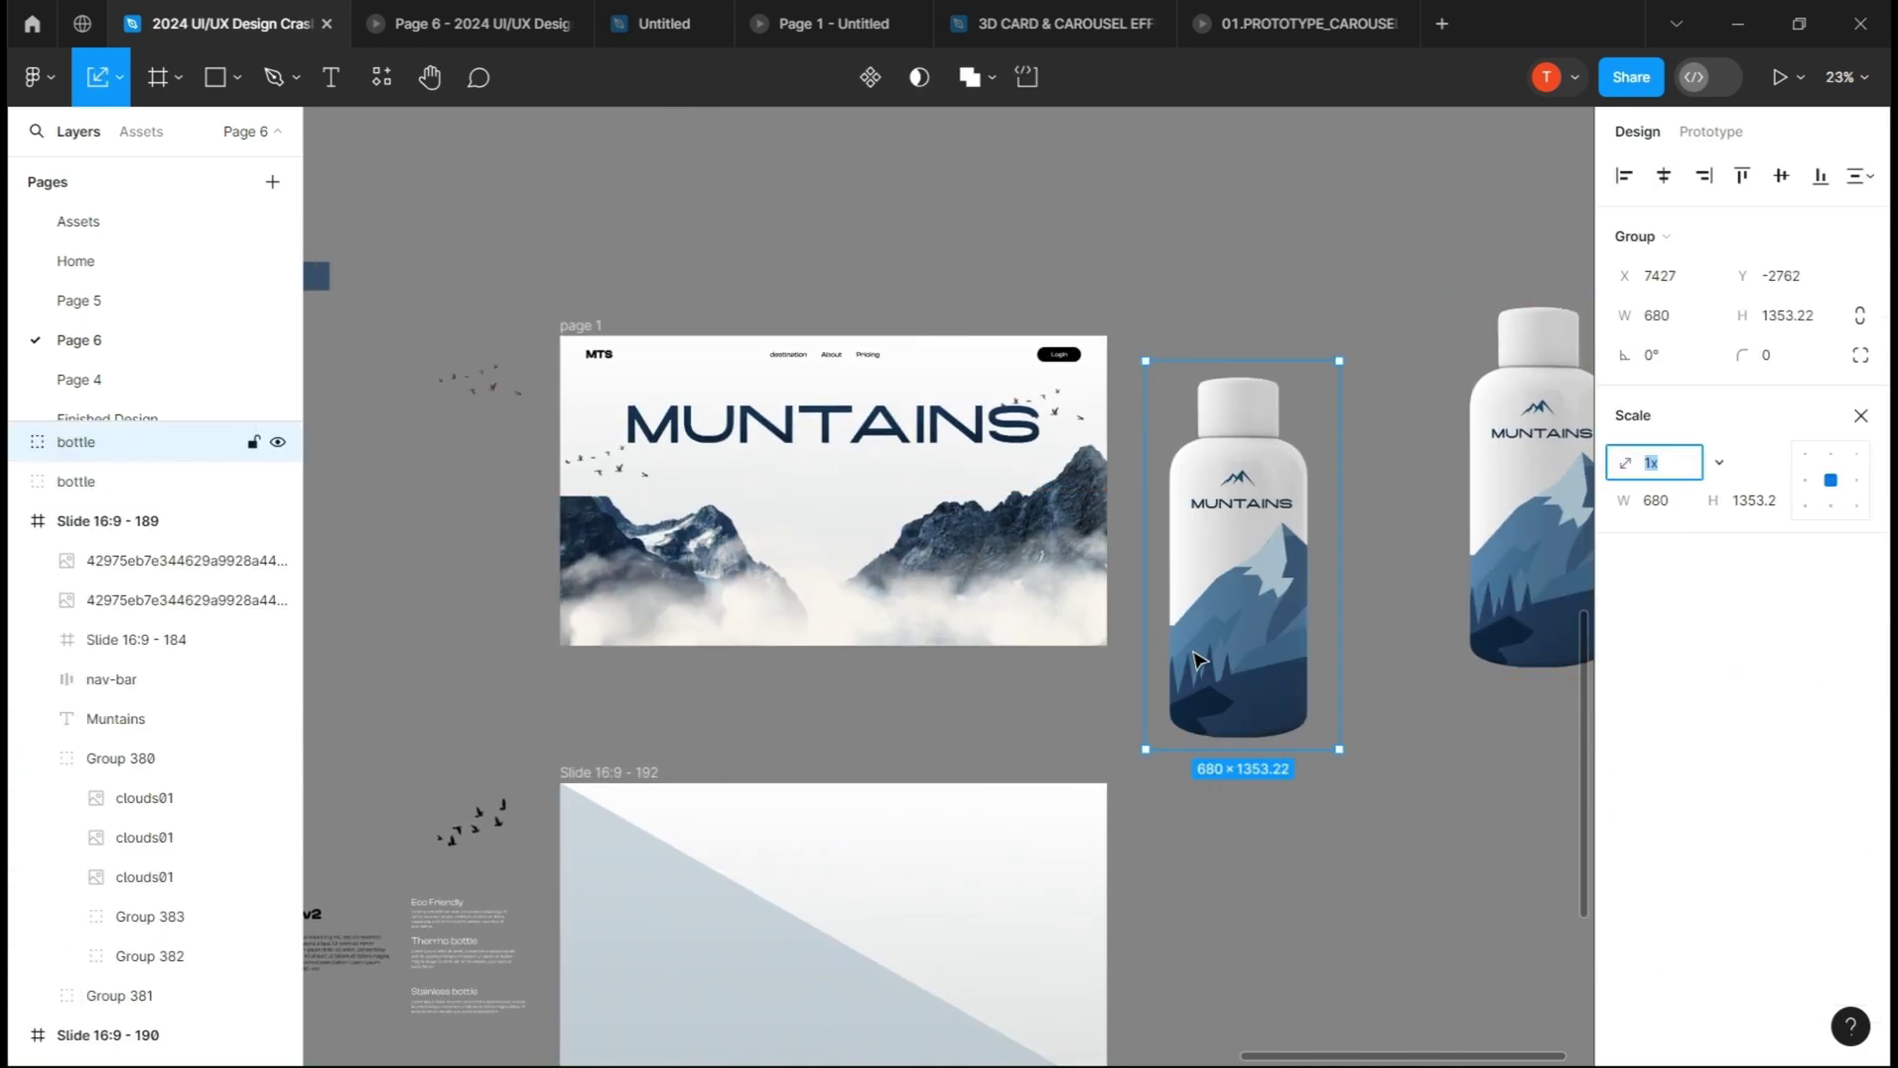
pyautogui.scroll(2, 1198, 660)
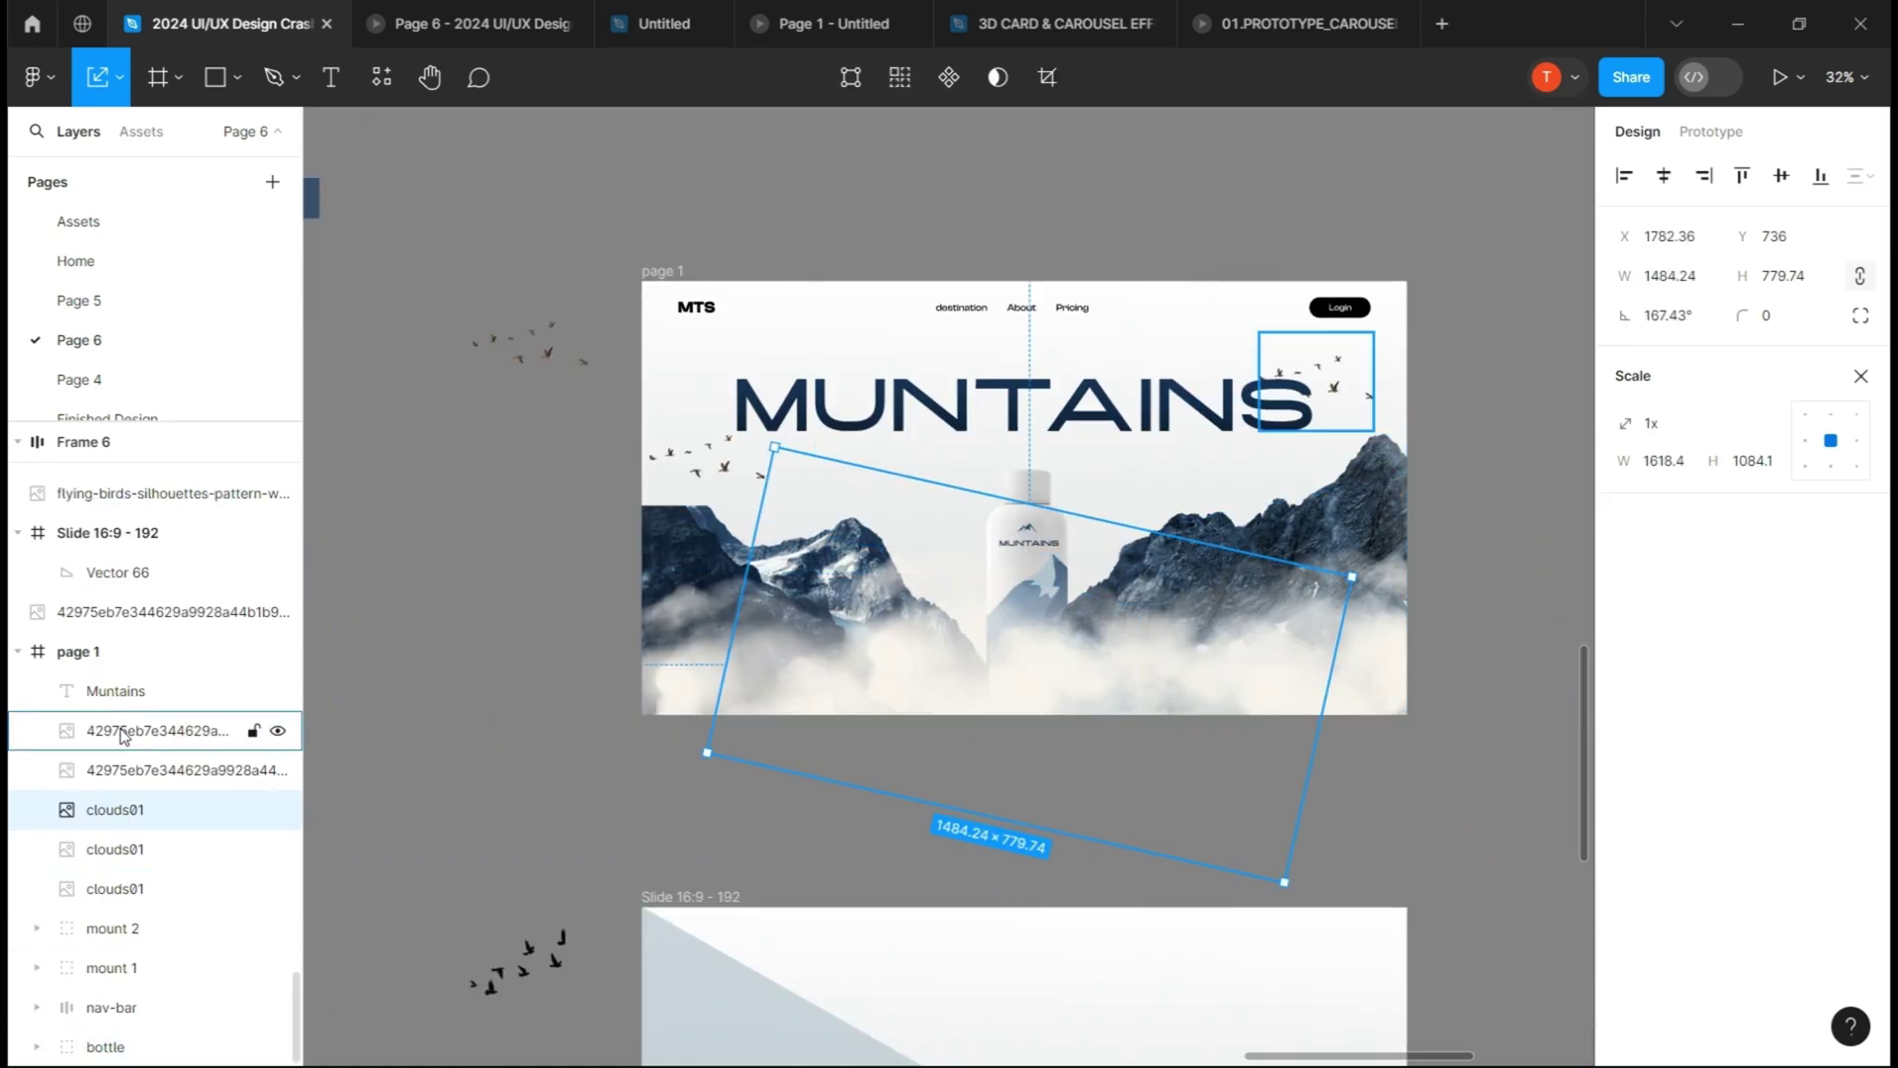
pyautogui.keyDown('shift'); pyautogui.click(114, 968); pyautogui.keyUp('shift')
pyautogui.hotkey('ctrl', 'g')
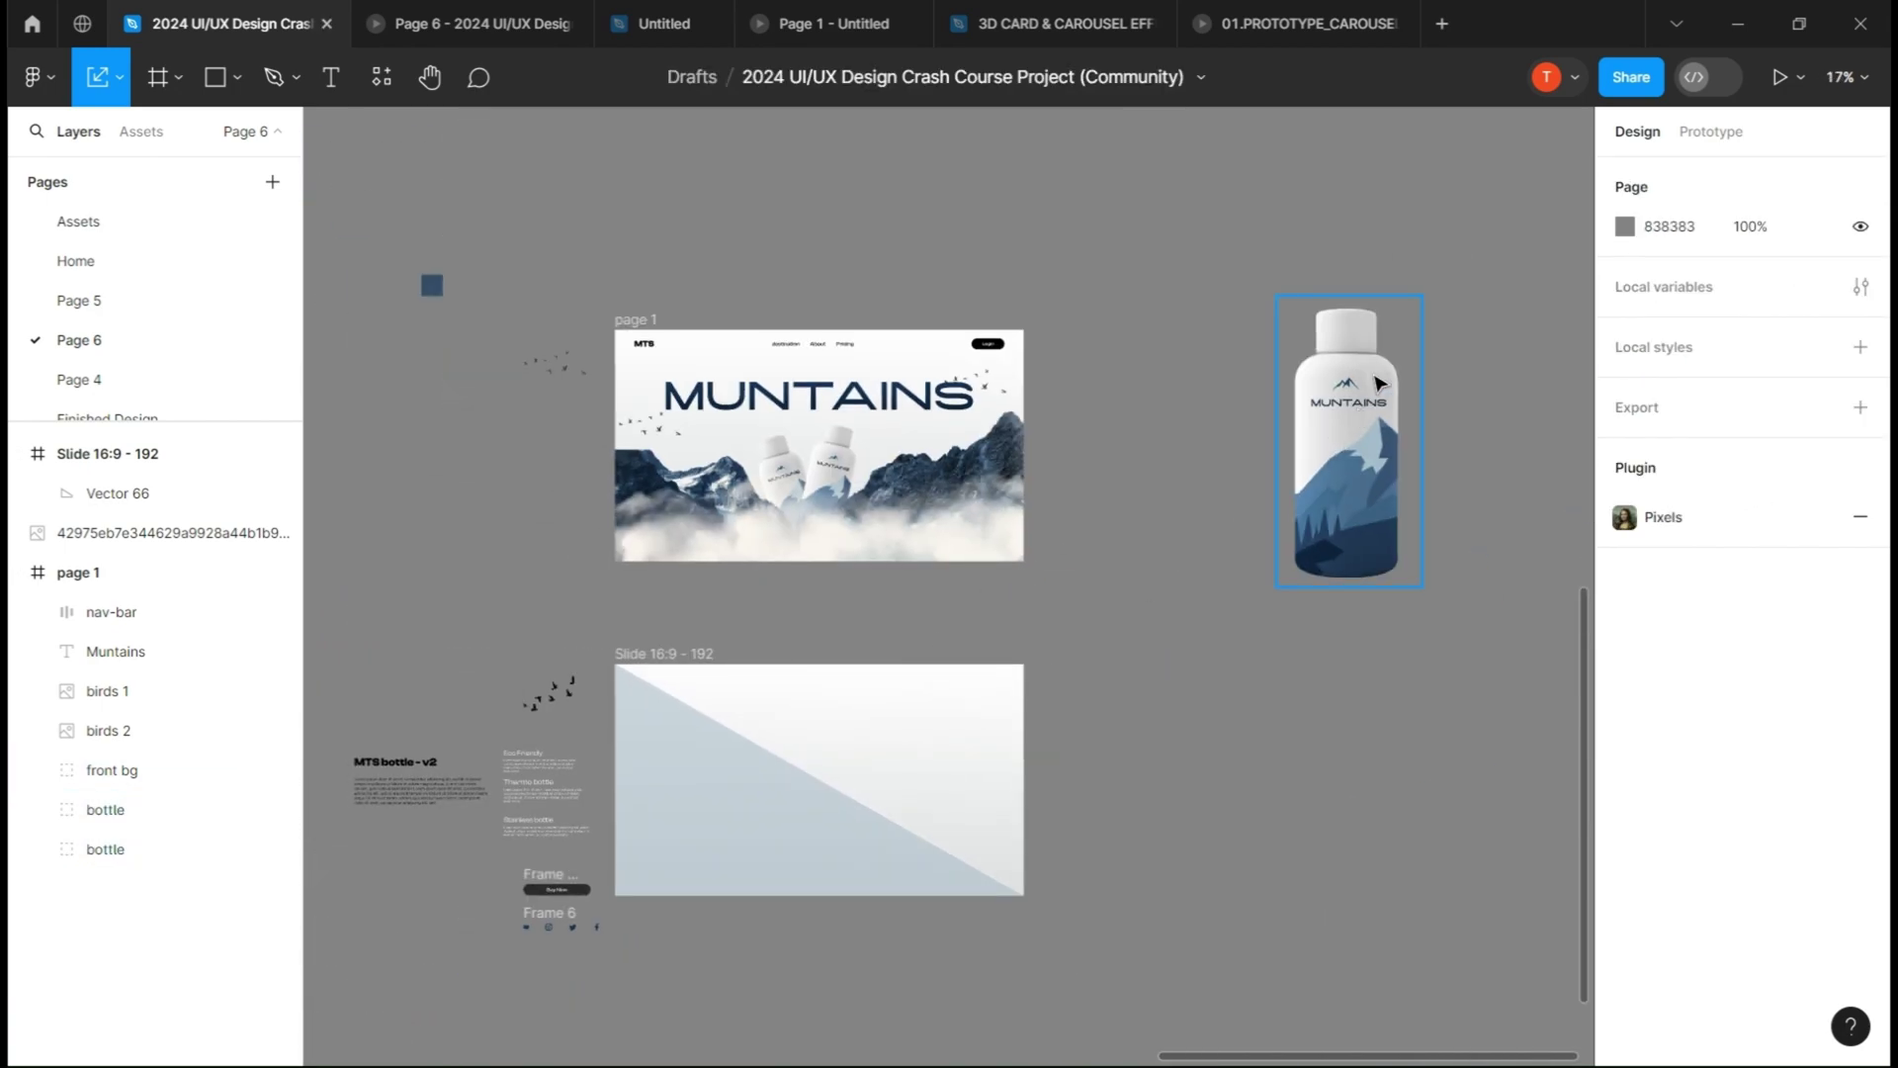
# - Place a copy of the bottle in Slide 16:9 - 192 and position it lower
pyautogui.click(1376, 382)
pyautogui.keyDown('alt'); pyautogui.moveTo(1350, 445); pyautogui.dragTo(968, 831); pyautogui.keyUp('alt')
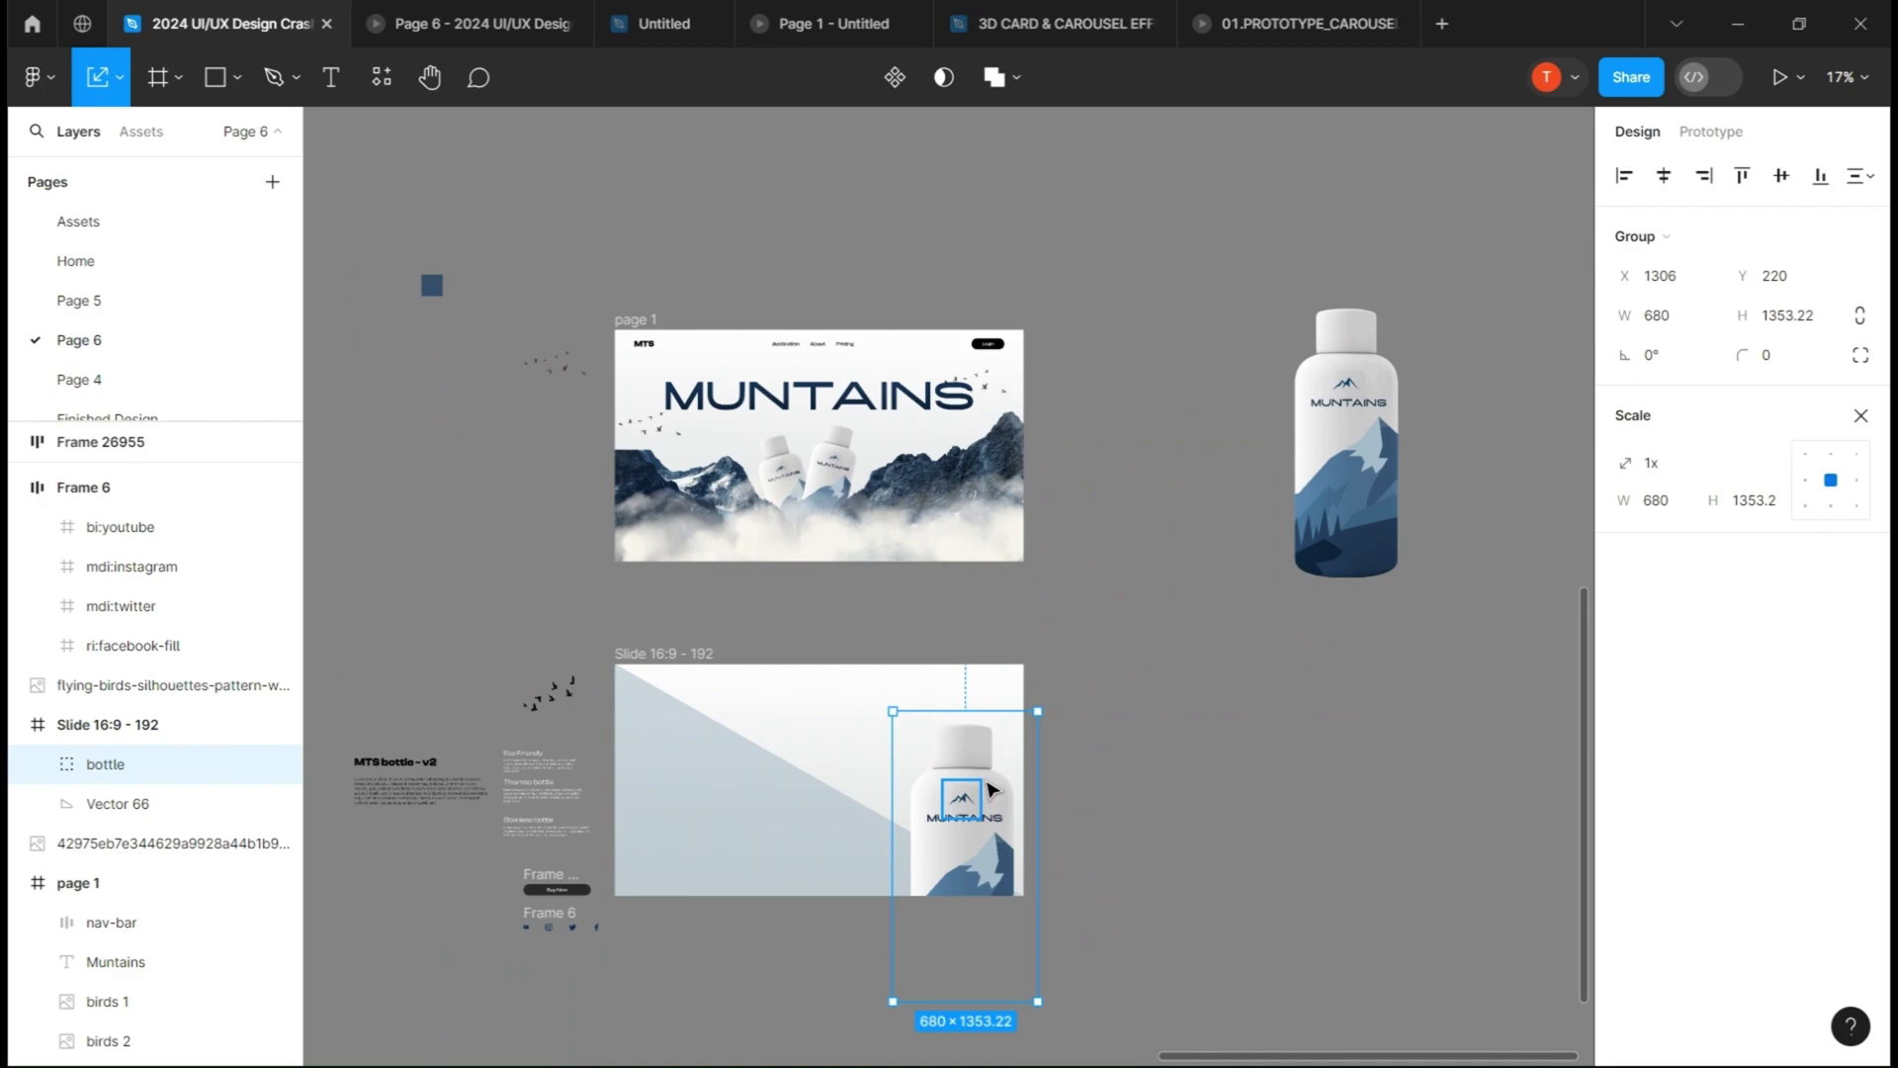
pyautogui.keyDown('ctrl'); pyautogui.scroll(3, 991, 791); pyautogui.keyUp('ctrl')
pyautogui.moveTo(949, 682)
pyautogui.mouseDown()
pyautogui.moveTo(961, 608)
pyautogui.moveTo(935, 609)
pyautogui.mouseUp()
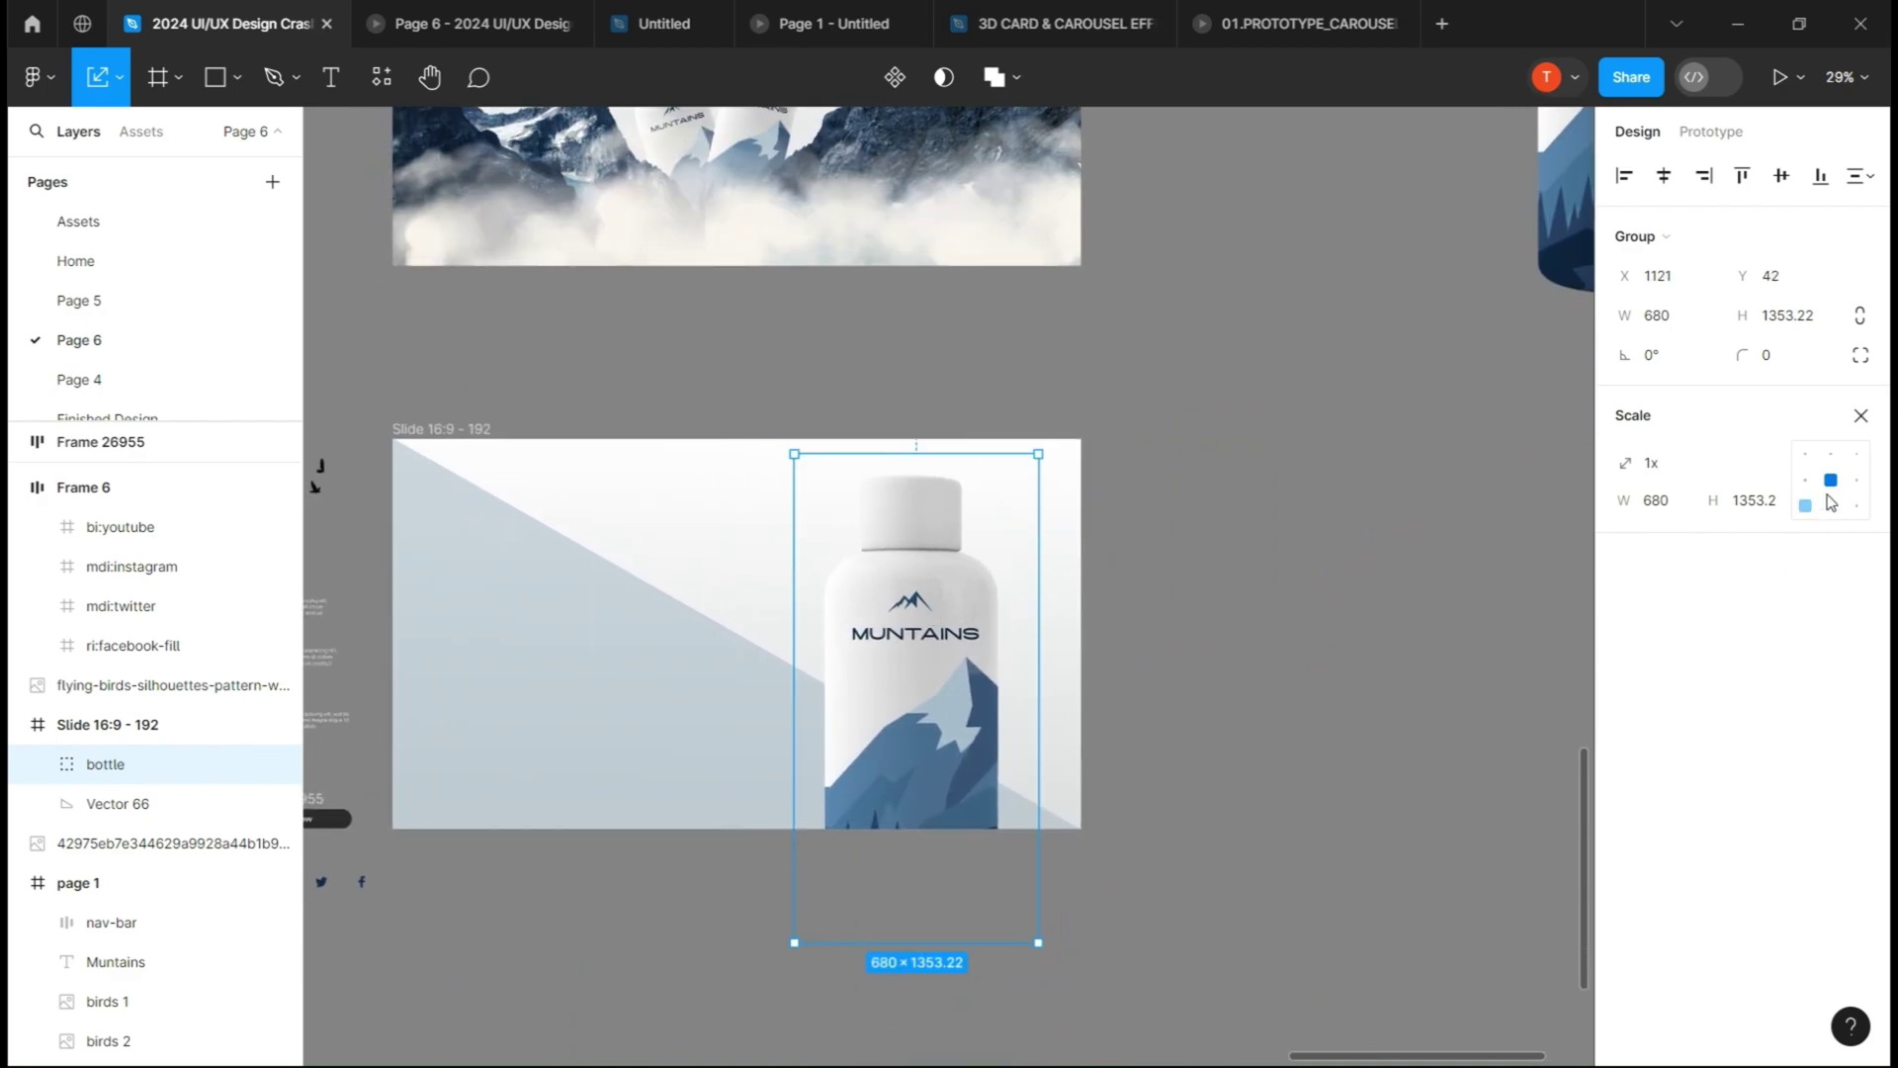
pyautogui.click(1862, 415)
pyautogui.scroll(-3, 1748, 841)
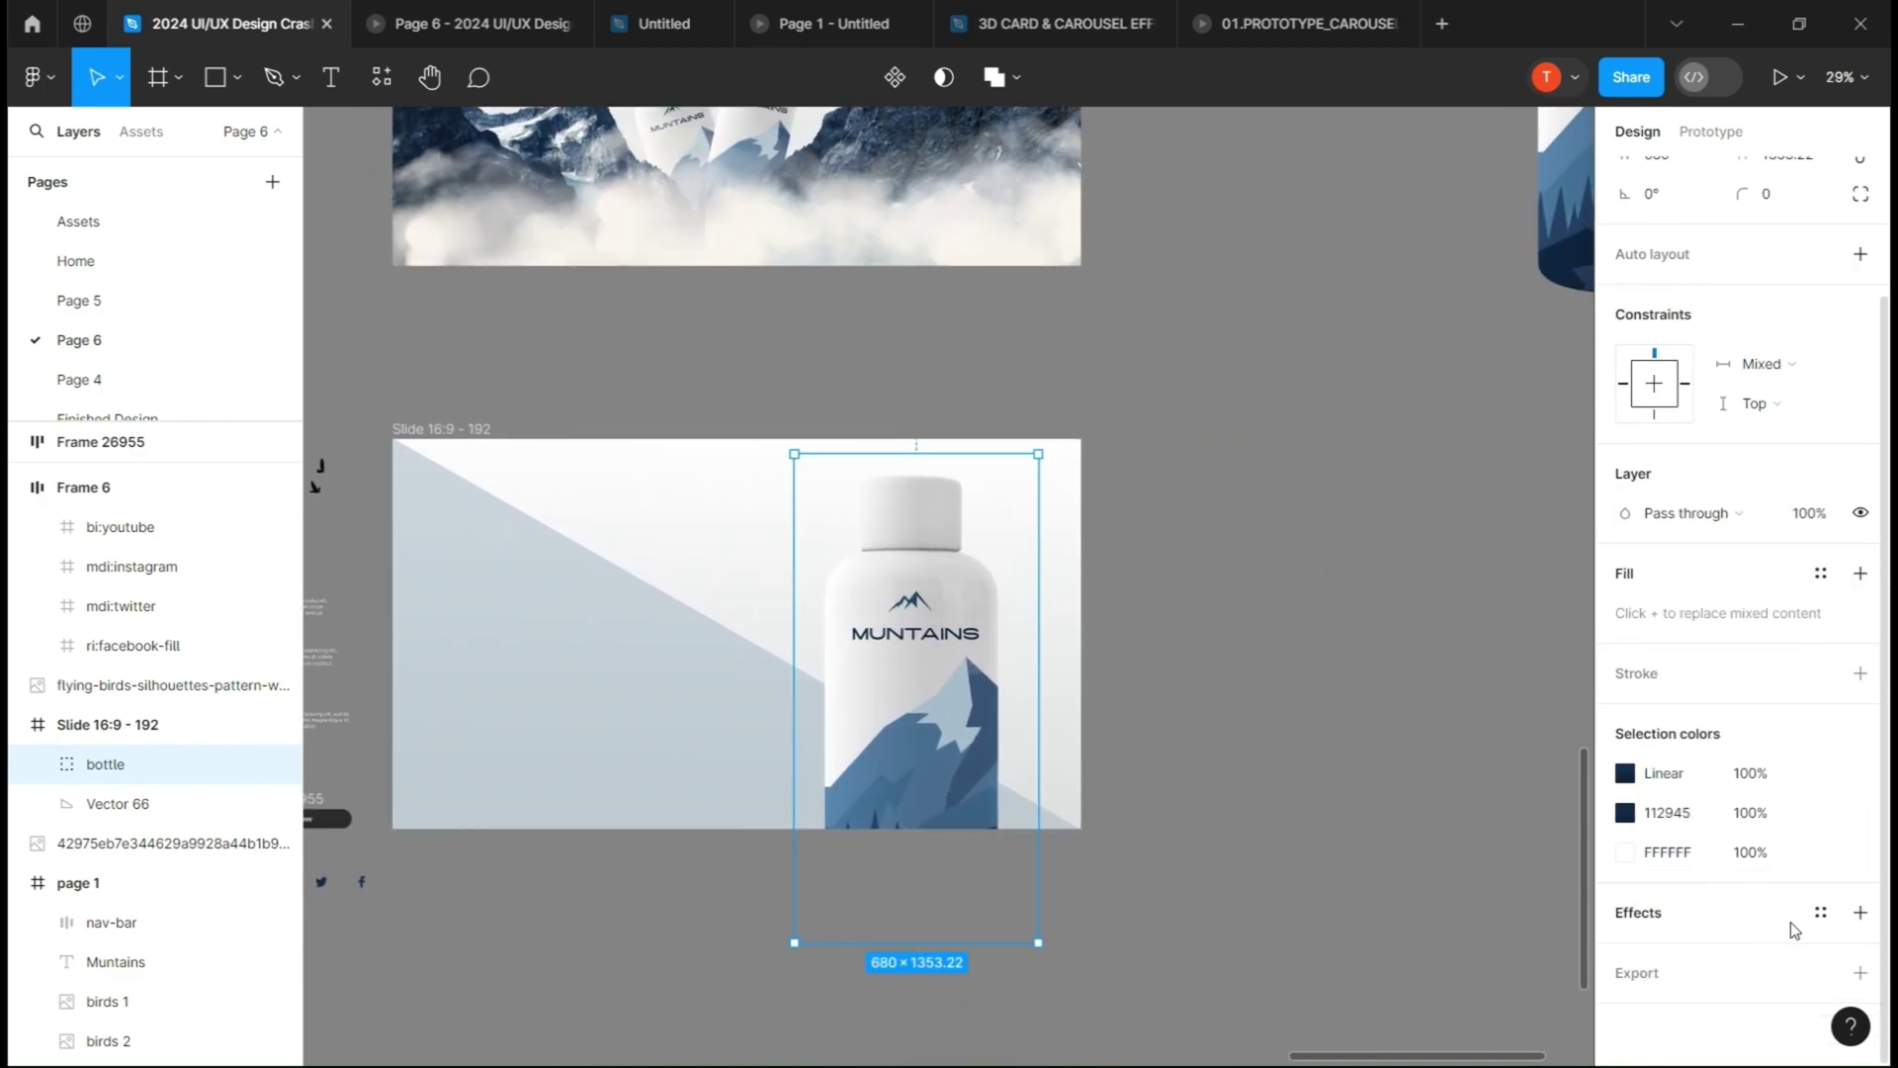
# - Give the bottle a drop shadow with X 62, Y 49 and blur 28
pyautogui.click(1863, 915)
pyautogui.click(1625, 953)
pyautogui.write('25')
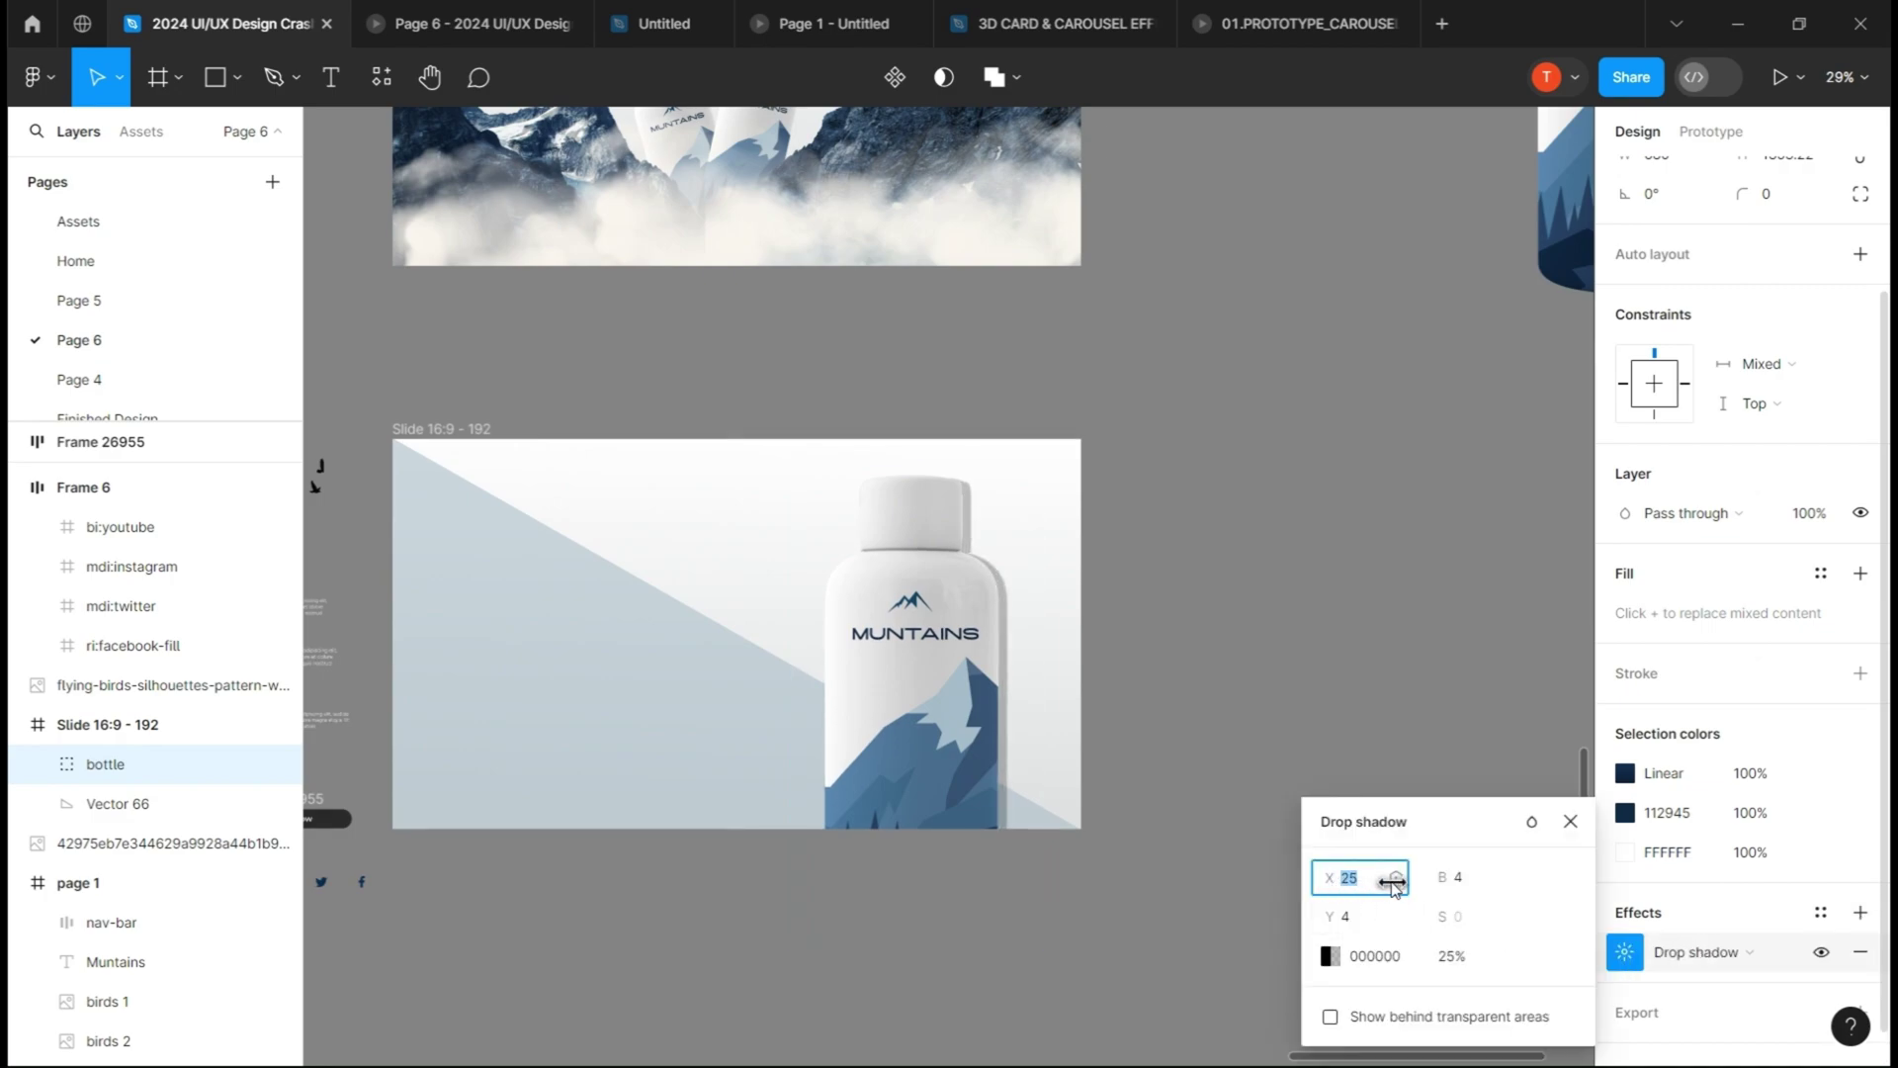
pyautogui.moveTo(1394, 915); pyautogui.dragTo(1437, 920)
pyautogui.moveTo(1332, 874)
pyautogui.mouseDown()
pyautogui.moveTo(1410, 887)
pyautogui.moveTo(1292, 922)
pyautogui.mouseUp()
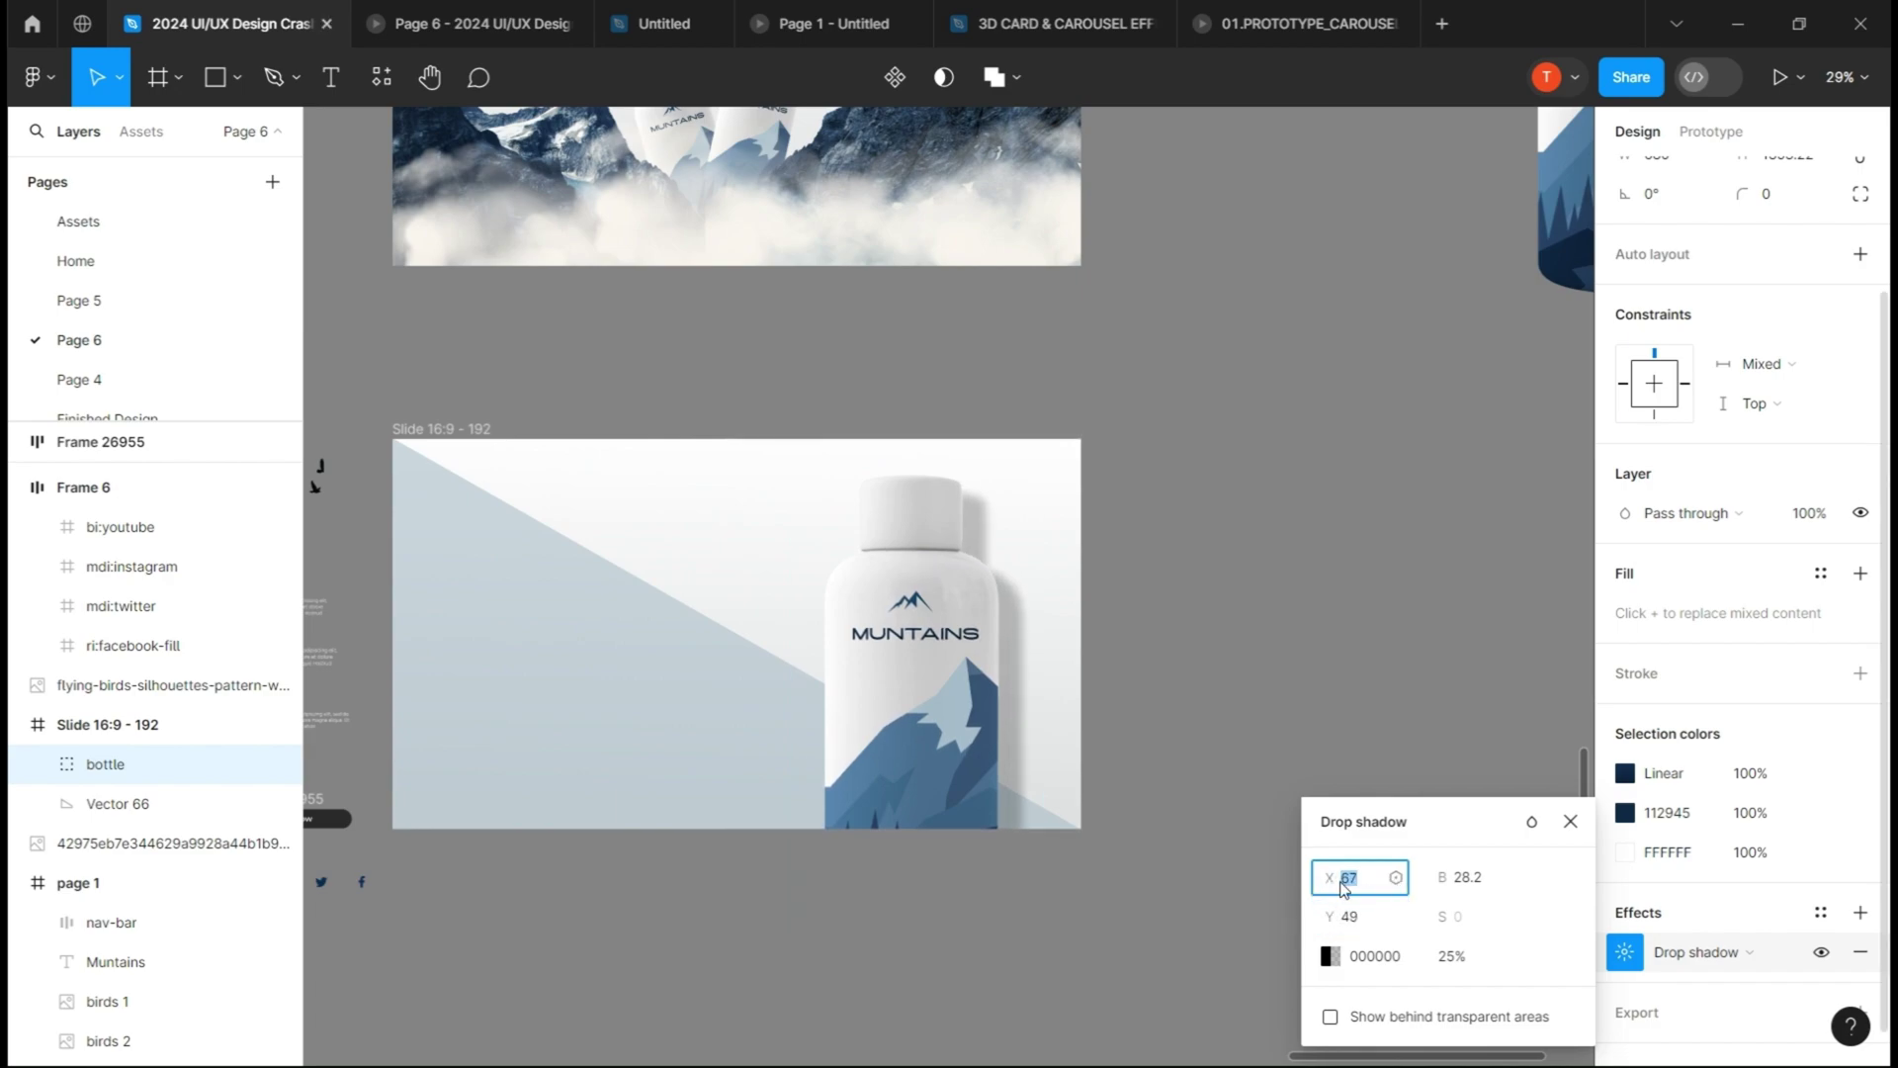
pyautogui.moveTo(1312, 884); pyautogui.dragTo(1317, 886)
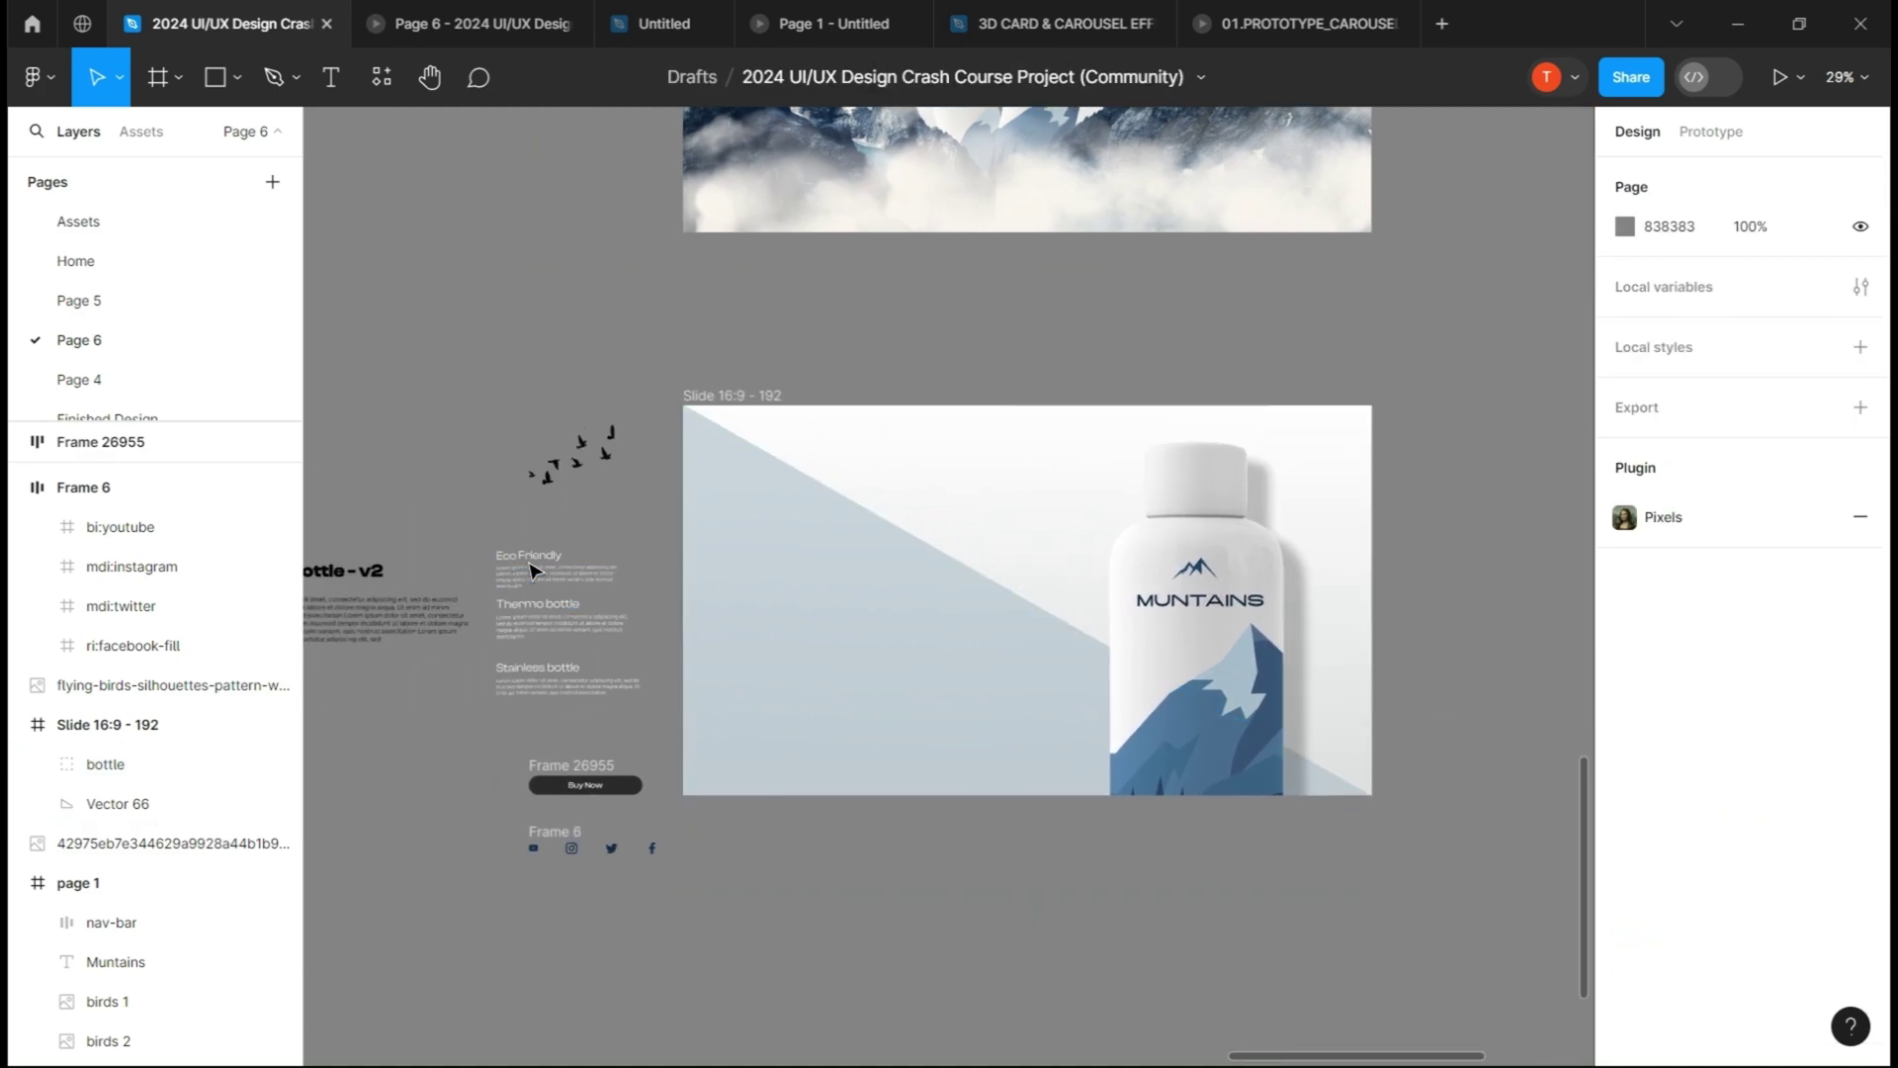
# - Draw a rectangle over the Eco Friendly text with corner radius 28
pyautogui.moveTo(528, 573); pyautogui.dragTo(558, 608)
pyautogui.keyDown('ctrl'); pyautogui.scroll(6, 915, 861); pyautogui.keyUp('ctrl')
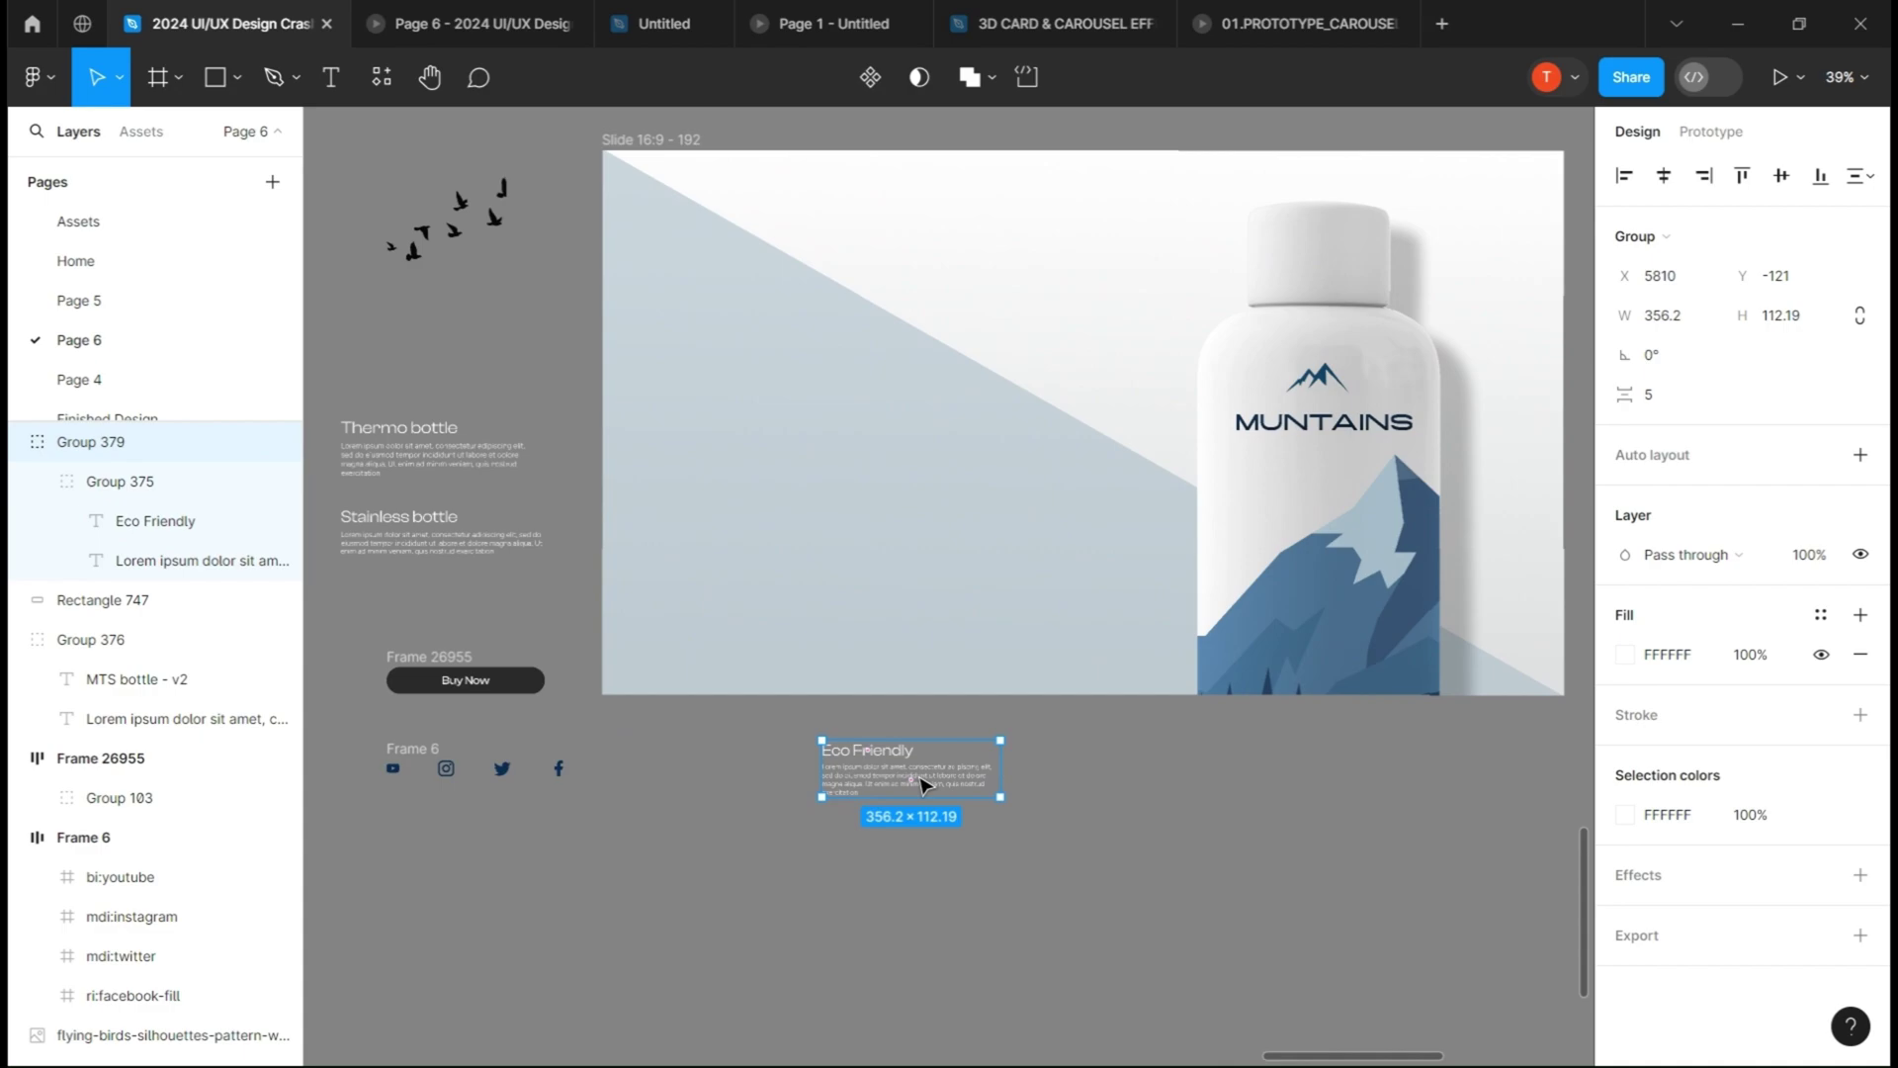
pyautogui.press('r')
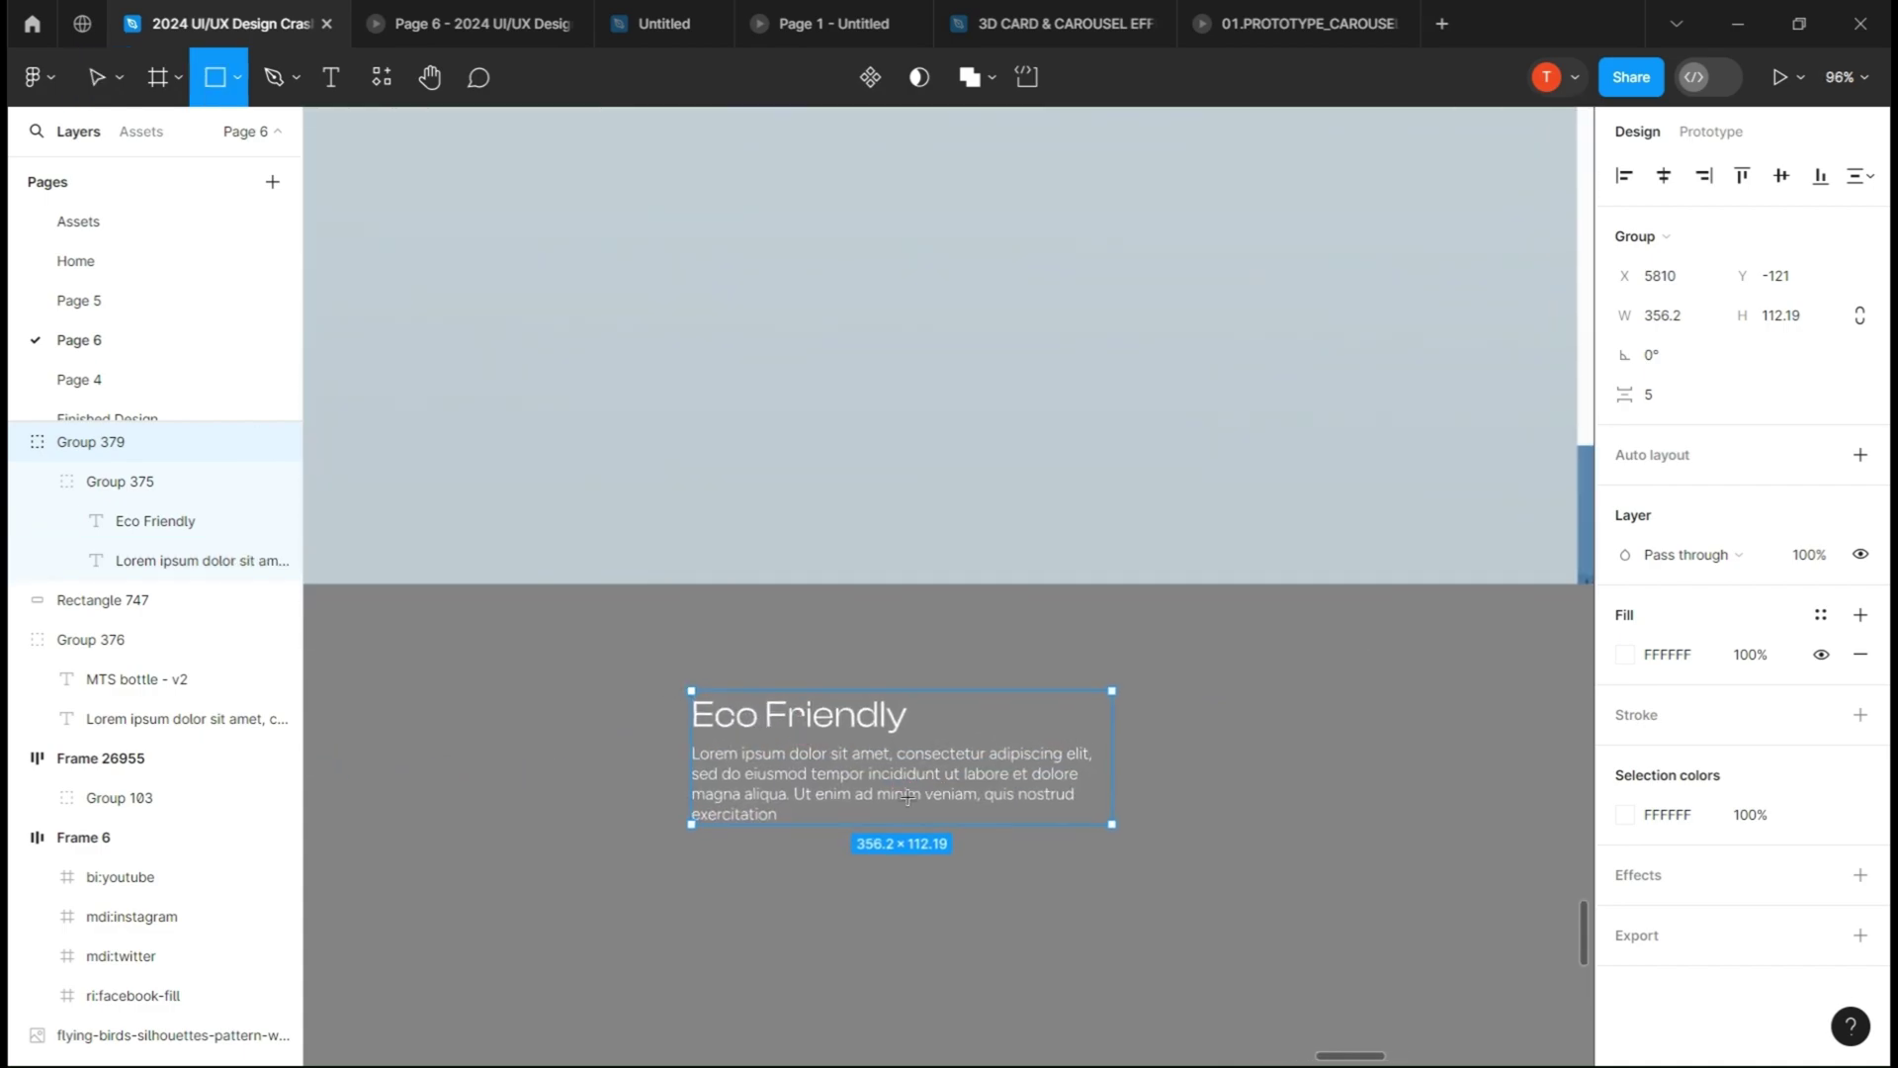
pyautogui.moveTo(678, 680); pyautogui.dragTo(1112, 831)
pyautogui.write('8')
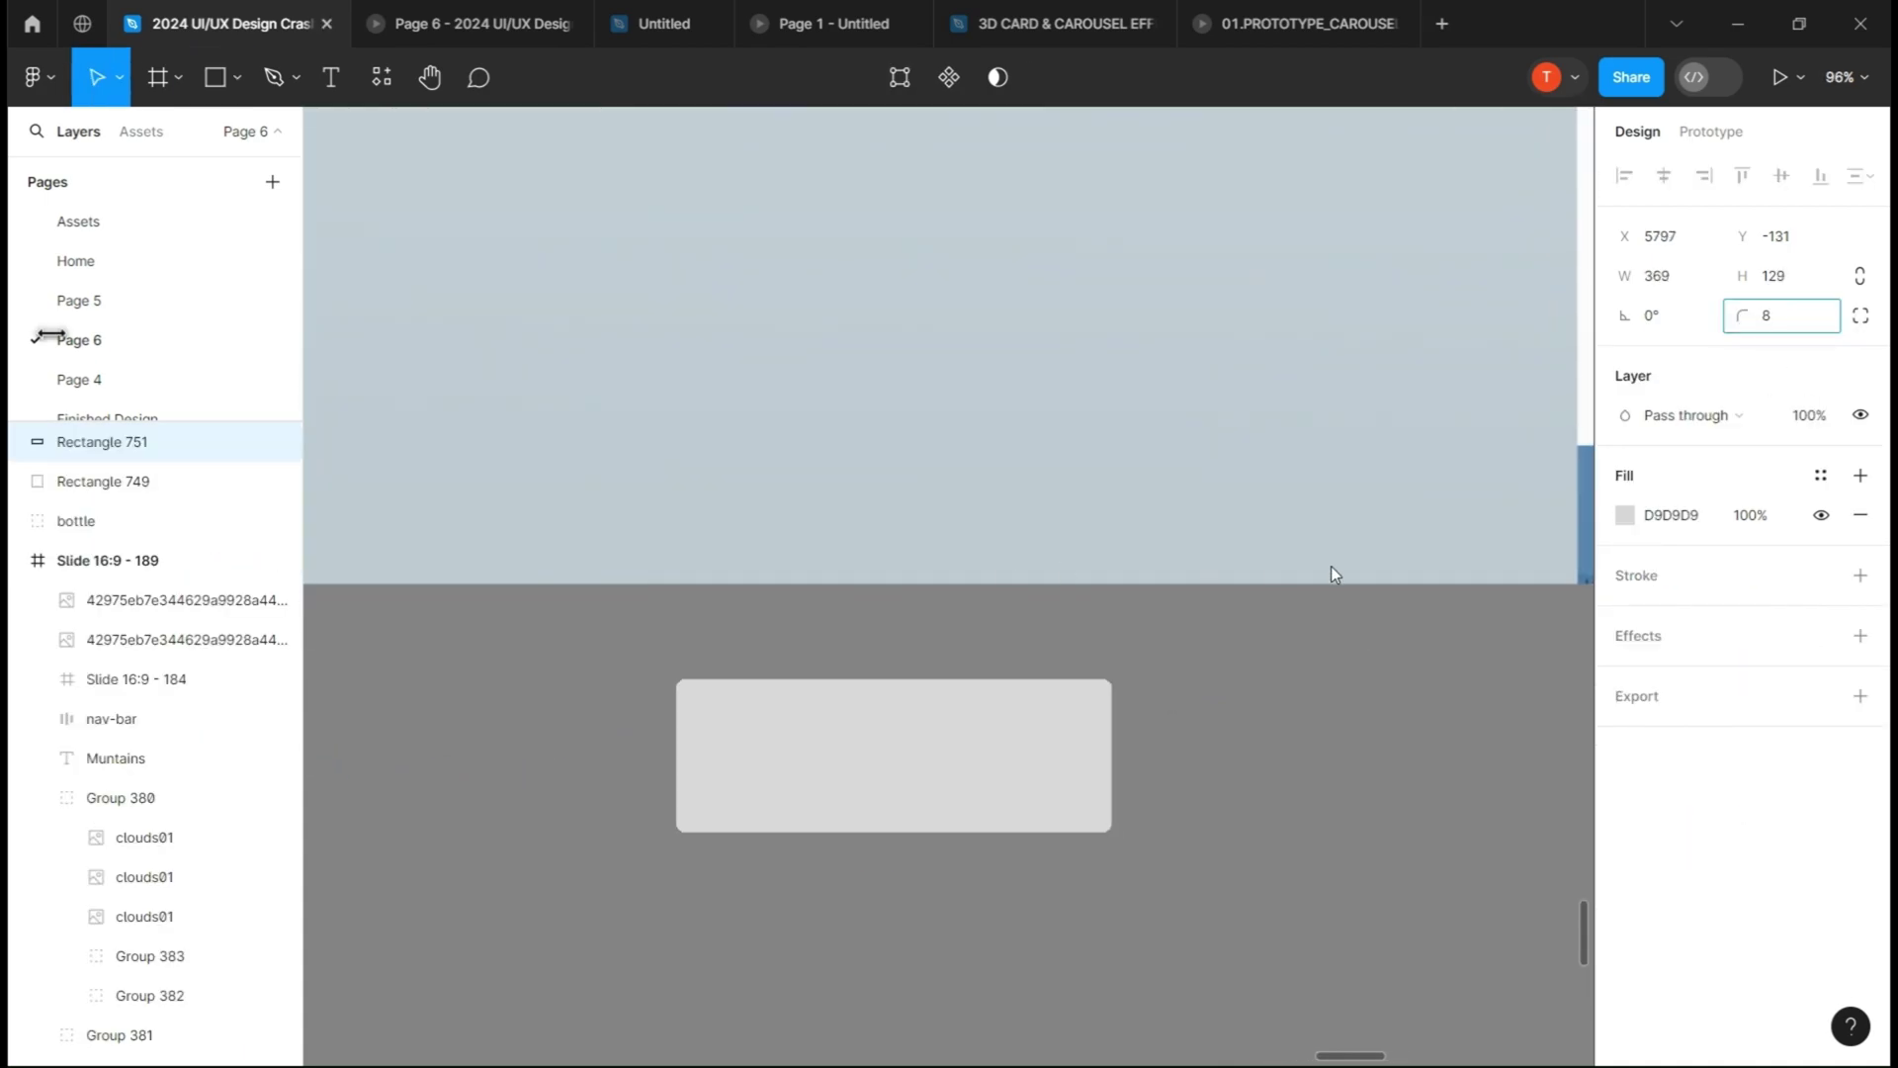
pyautogui.write('28')
pyautogui.press('Return')
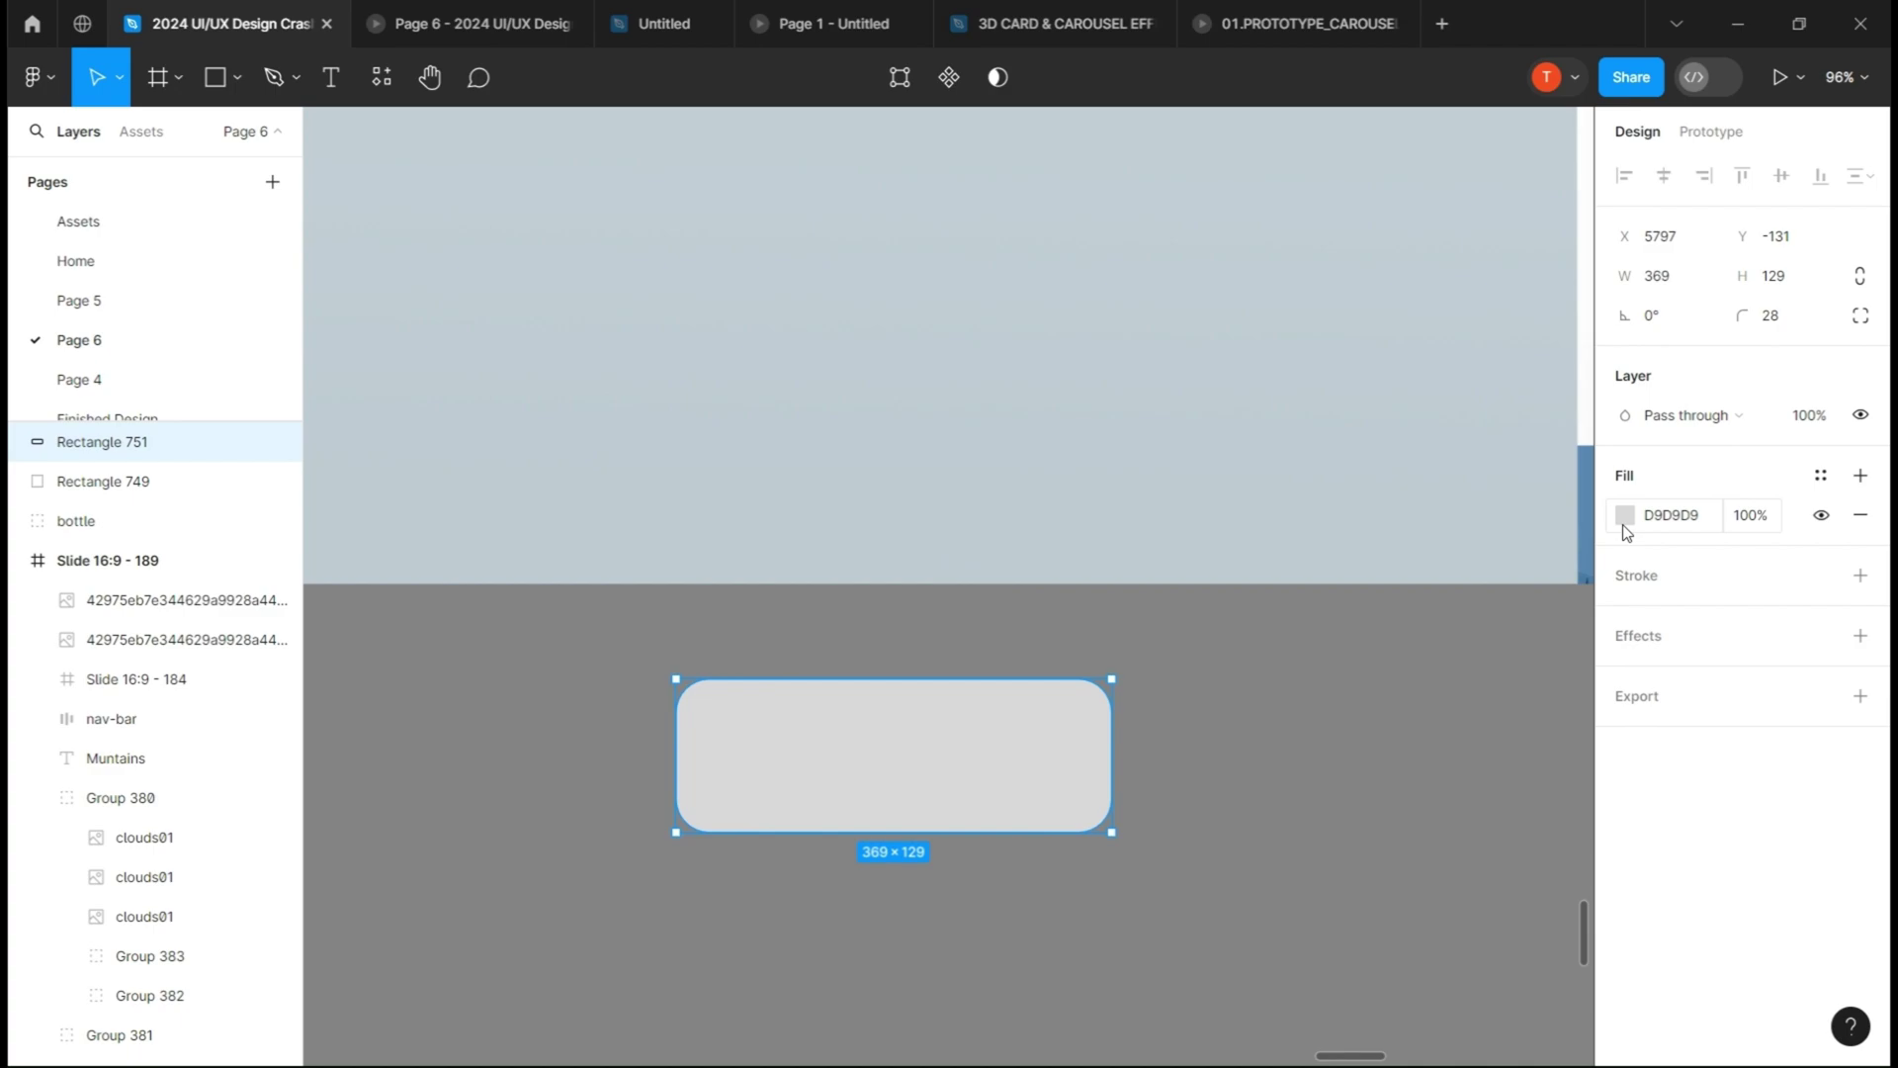
# - Switch its fill to a diagonal linear gradient from top-left to bottom-right
pyautogui.click(1627, 515)
pyautogui.click(1362, 264)
pyautogui.moveTo(902, 683); pyautogui.dragTo(694, 701)
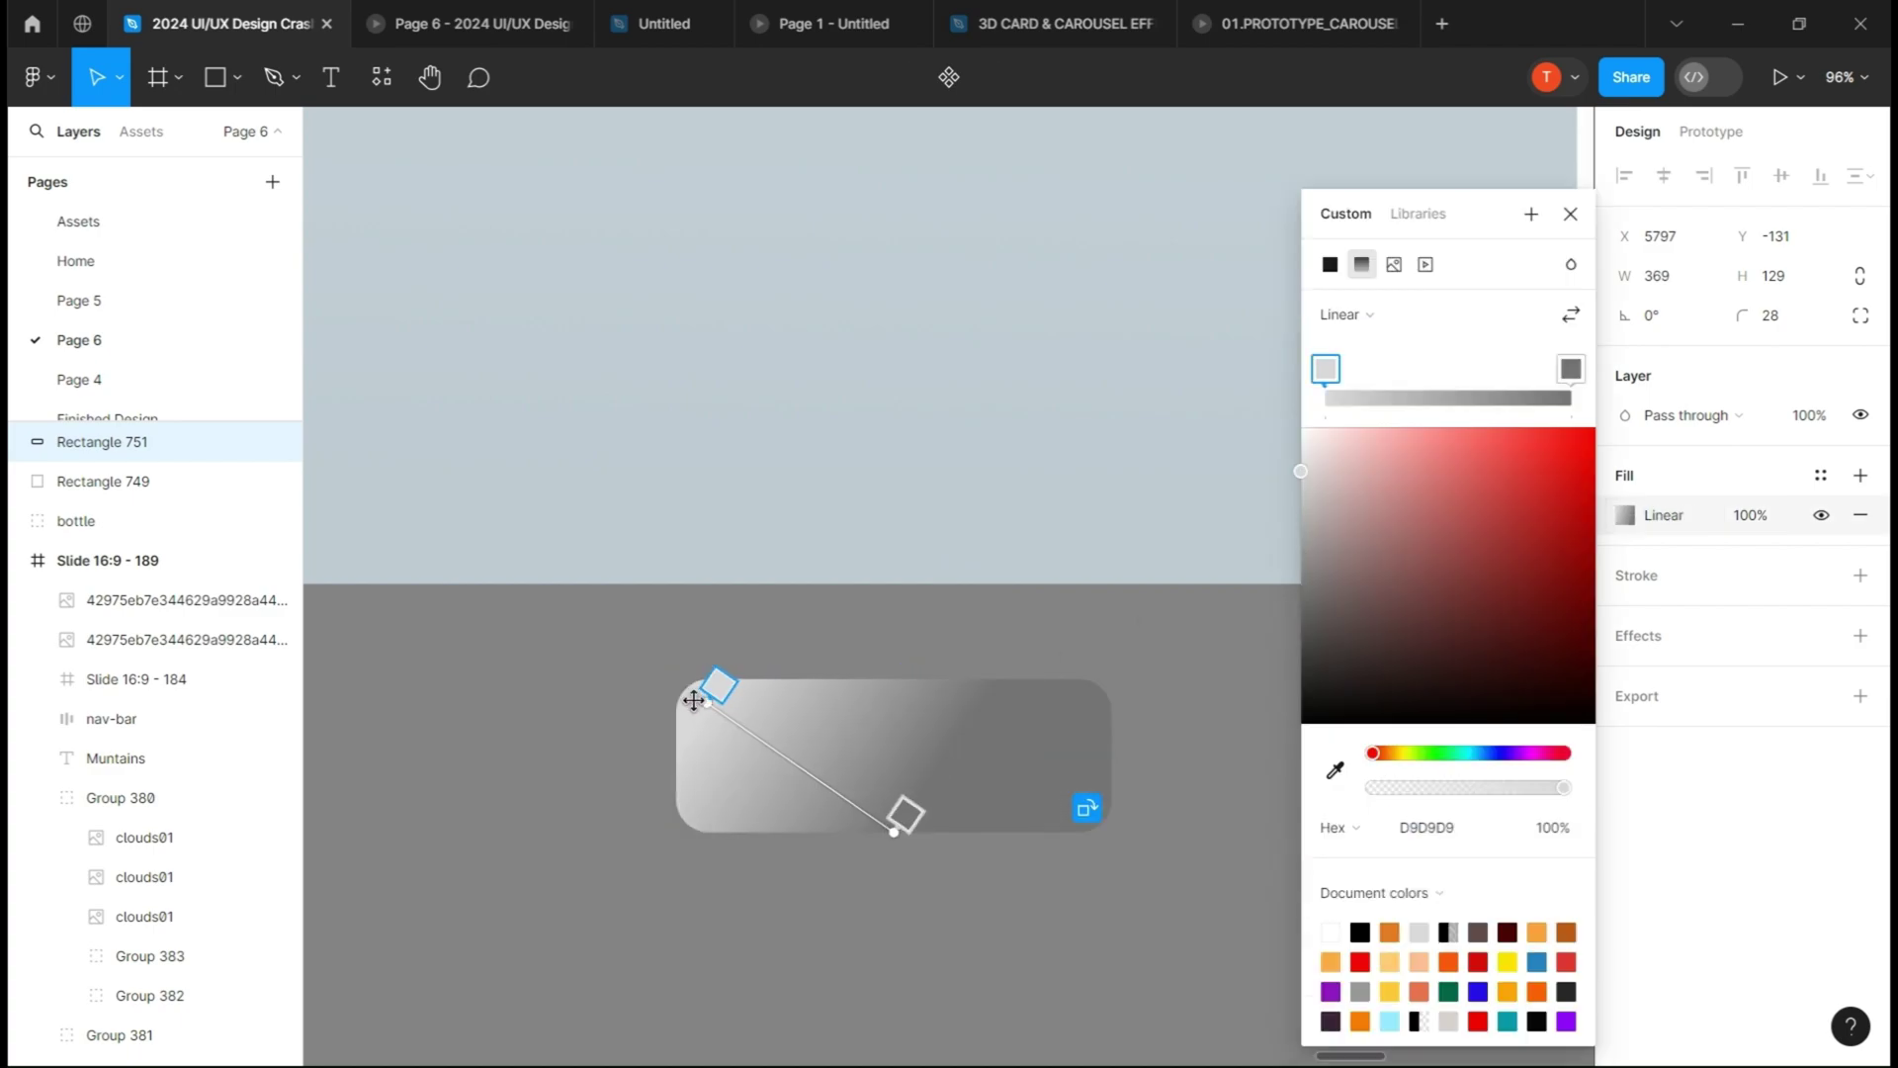
pyautogui.moveTo(897, 828); pyautogui.dragTo(1107, 829)
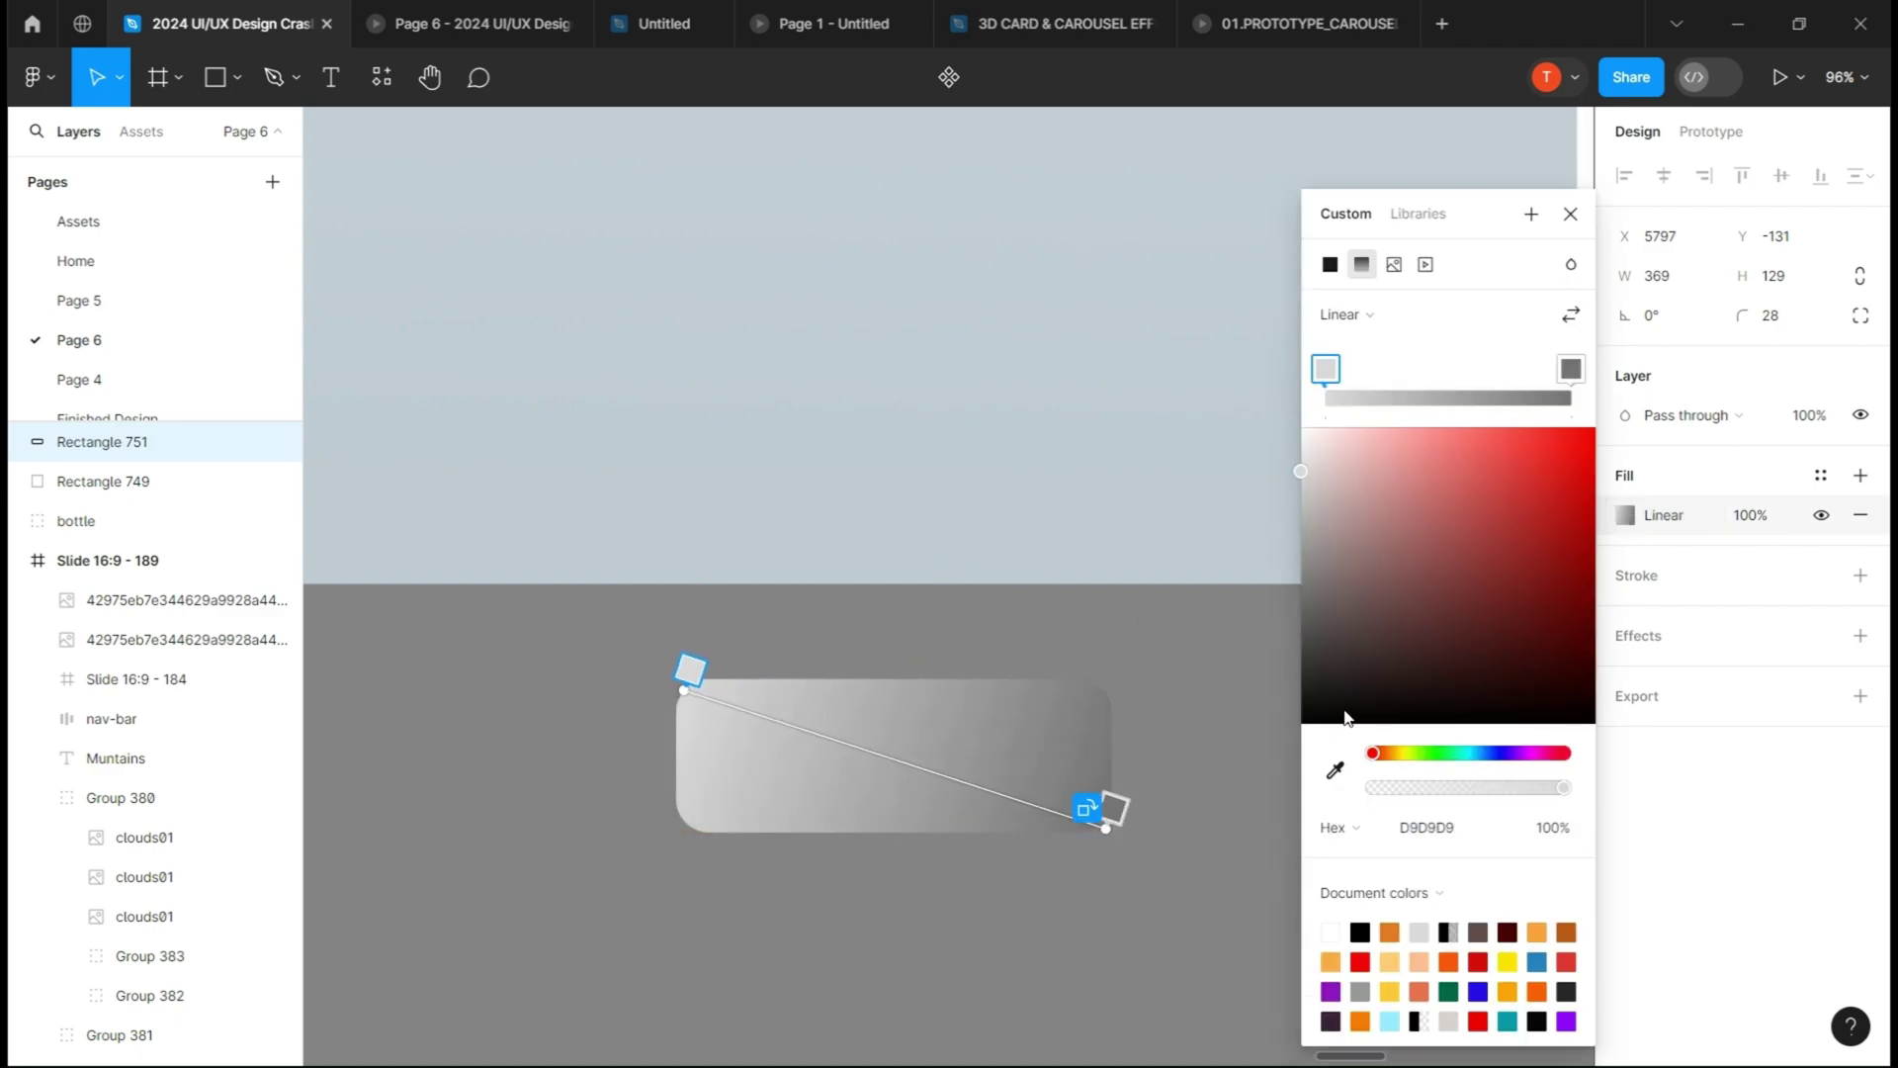
# - Darken both gradient stops to grey and make the fill semi-transparent
pyautogui.moveTo(1320, 461); pyautogui.dragTo(1183, 647)
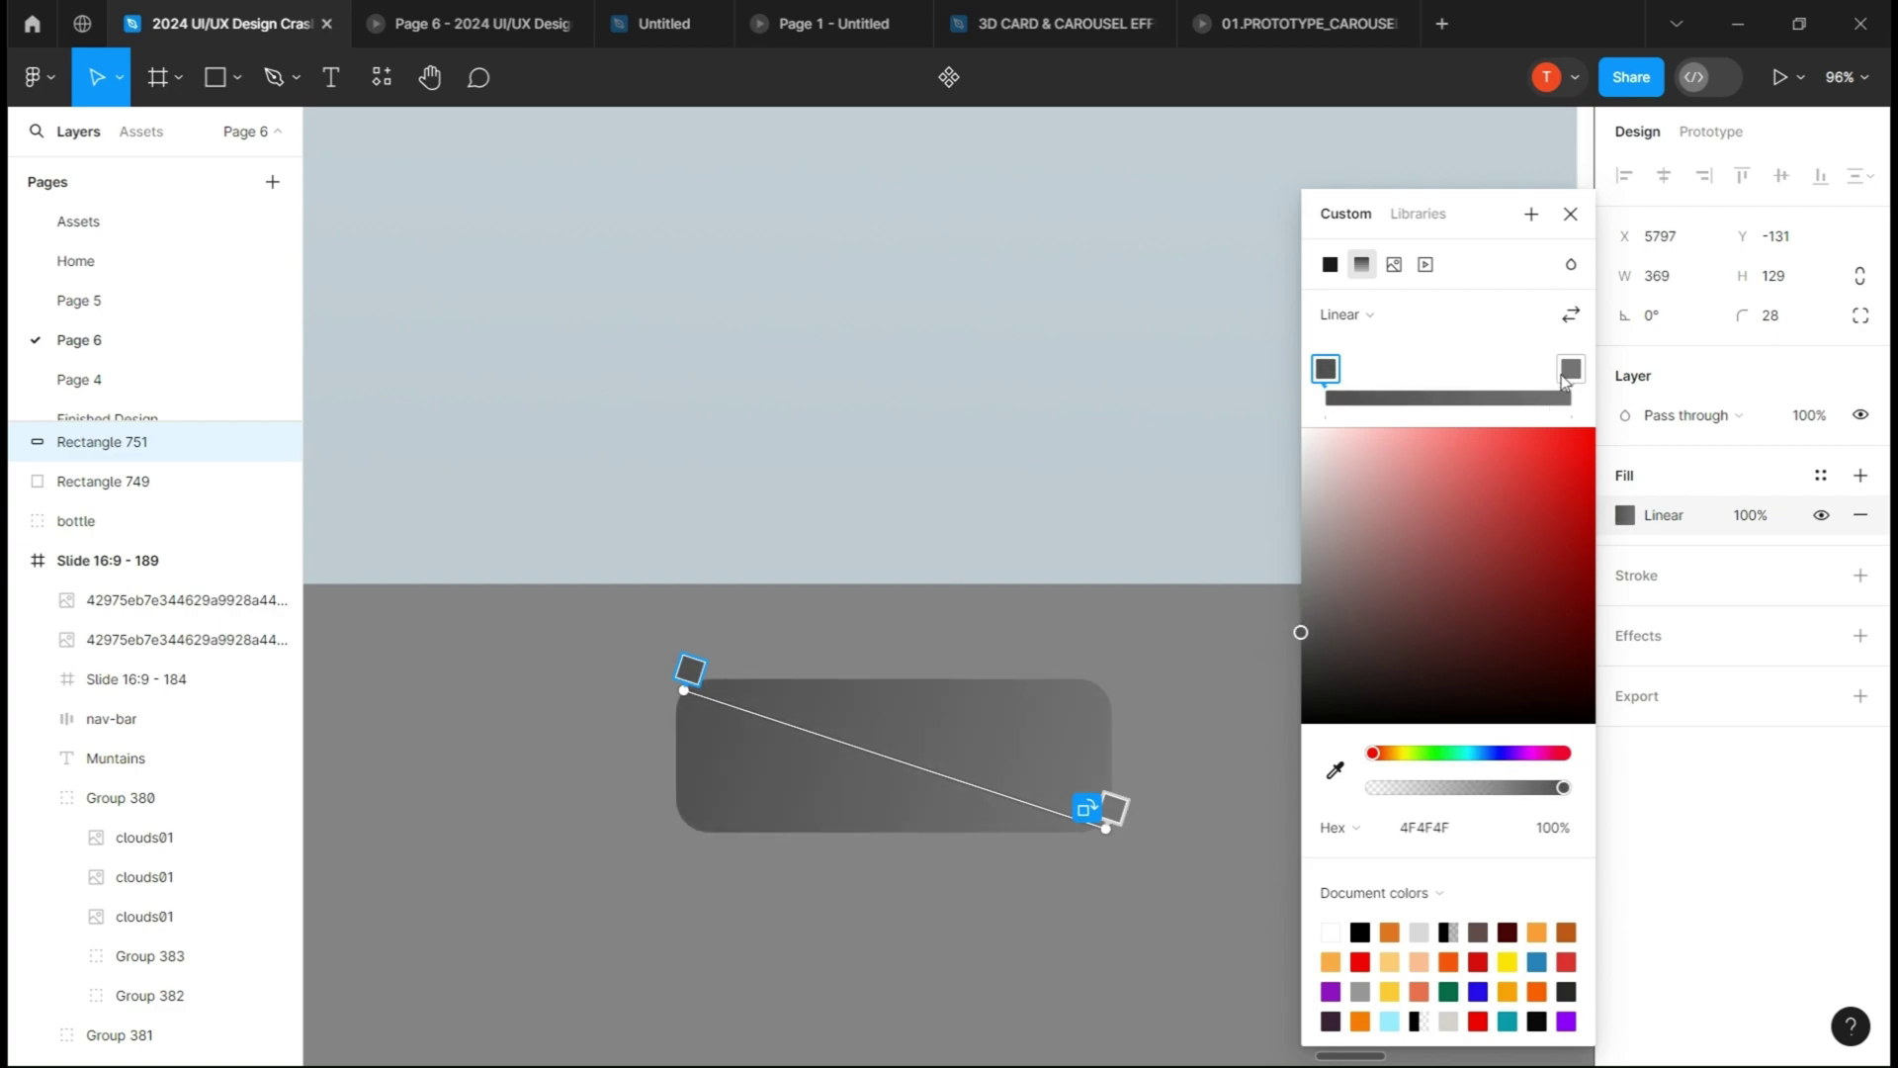
pyautogui.moveTo(1324, 593); pyautogui.dragTo(1202, 591)
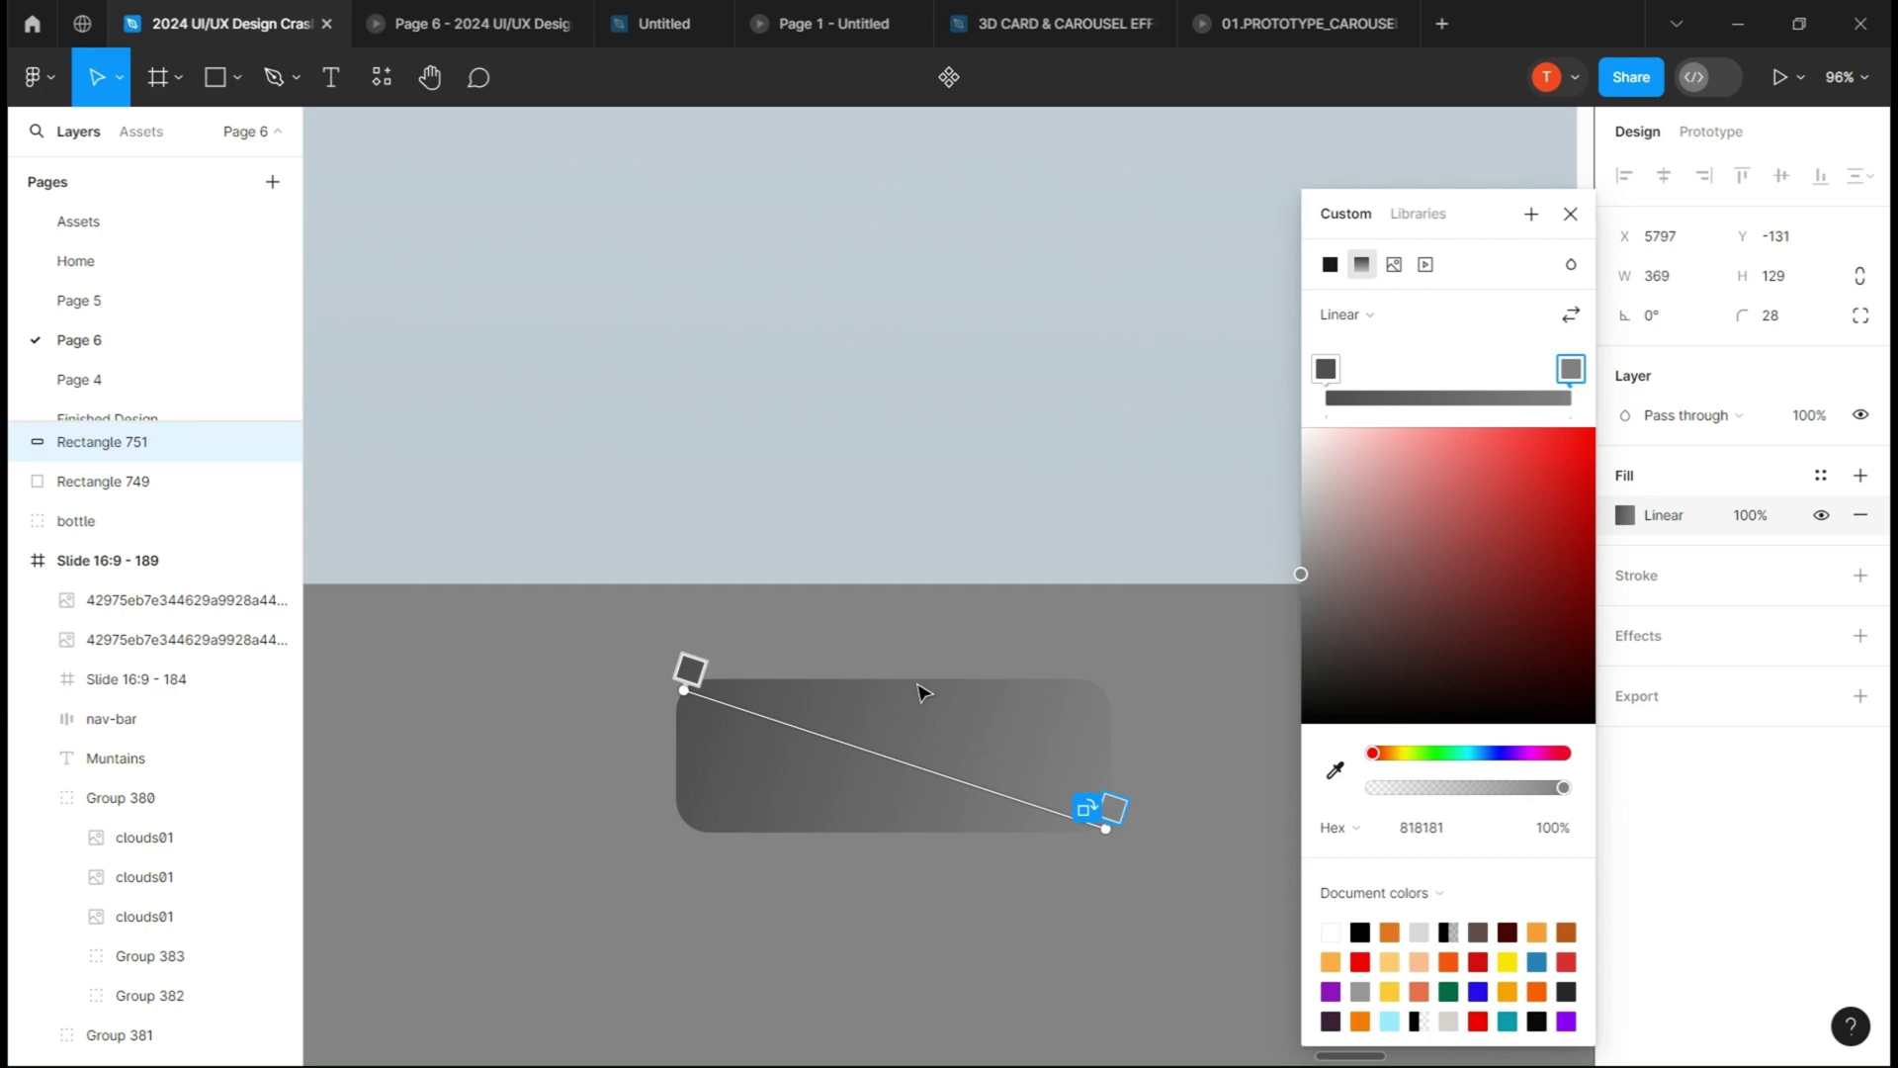
pyautogui.moveTo(1302, 631)
pyautogui.mouseDown()
pyautogui.moveTo(1301, 574)
pyautogui.moveTo(1285, 652)
pyautogui.mouseUp()
pyautogui.click(1571, 370)
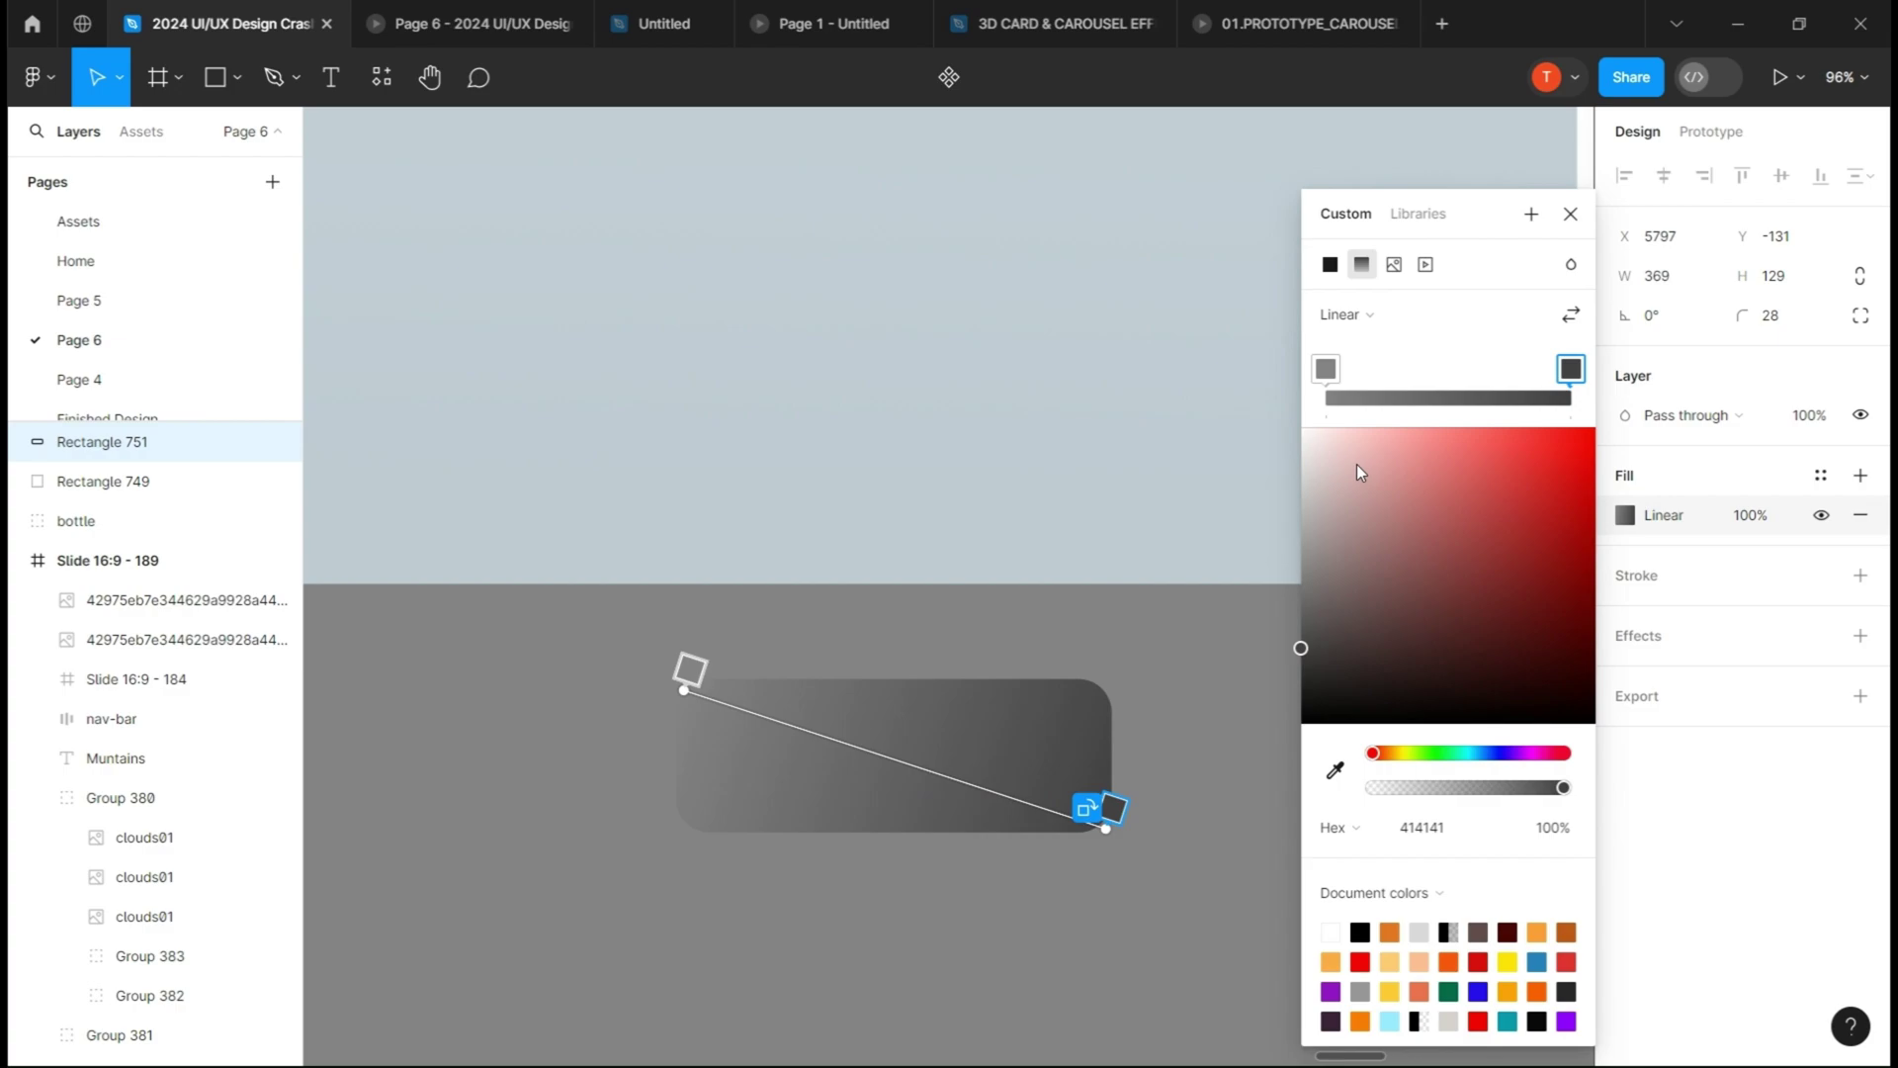
pyautogui.moveTo(1302, 573)
pyautogui.mouseDown()
pyautogui.moveTo(1302, 632)
pyautogui.moveTo(1301, 601)
pyautogui.mouseUp()
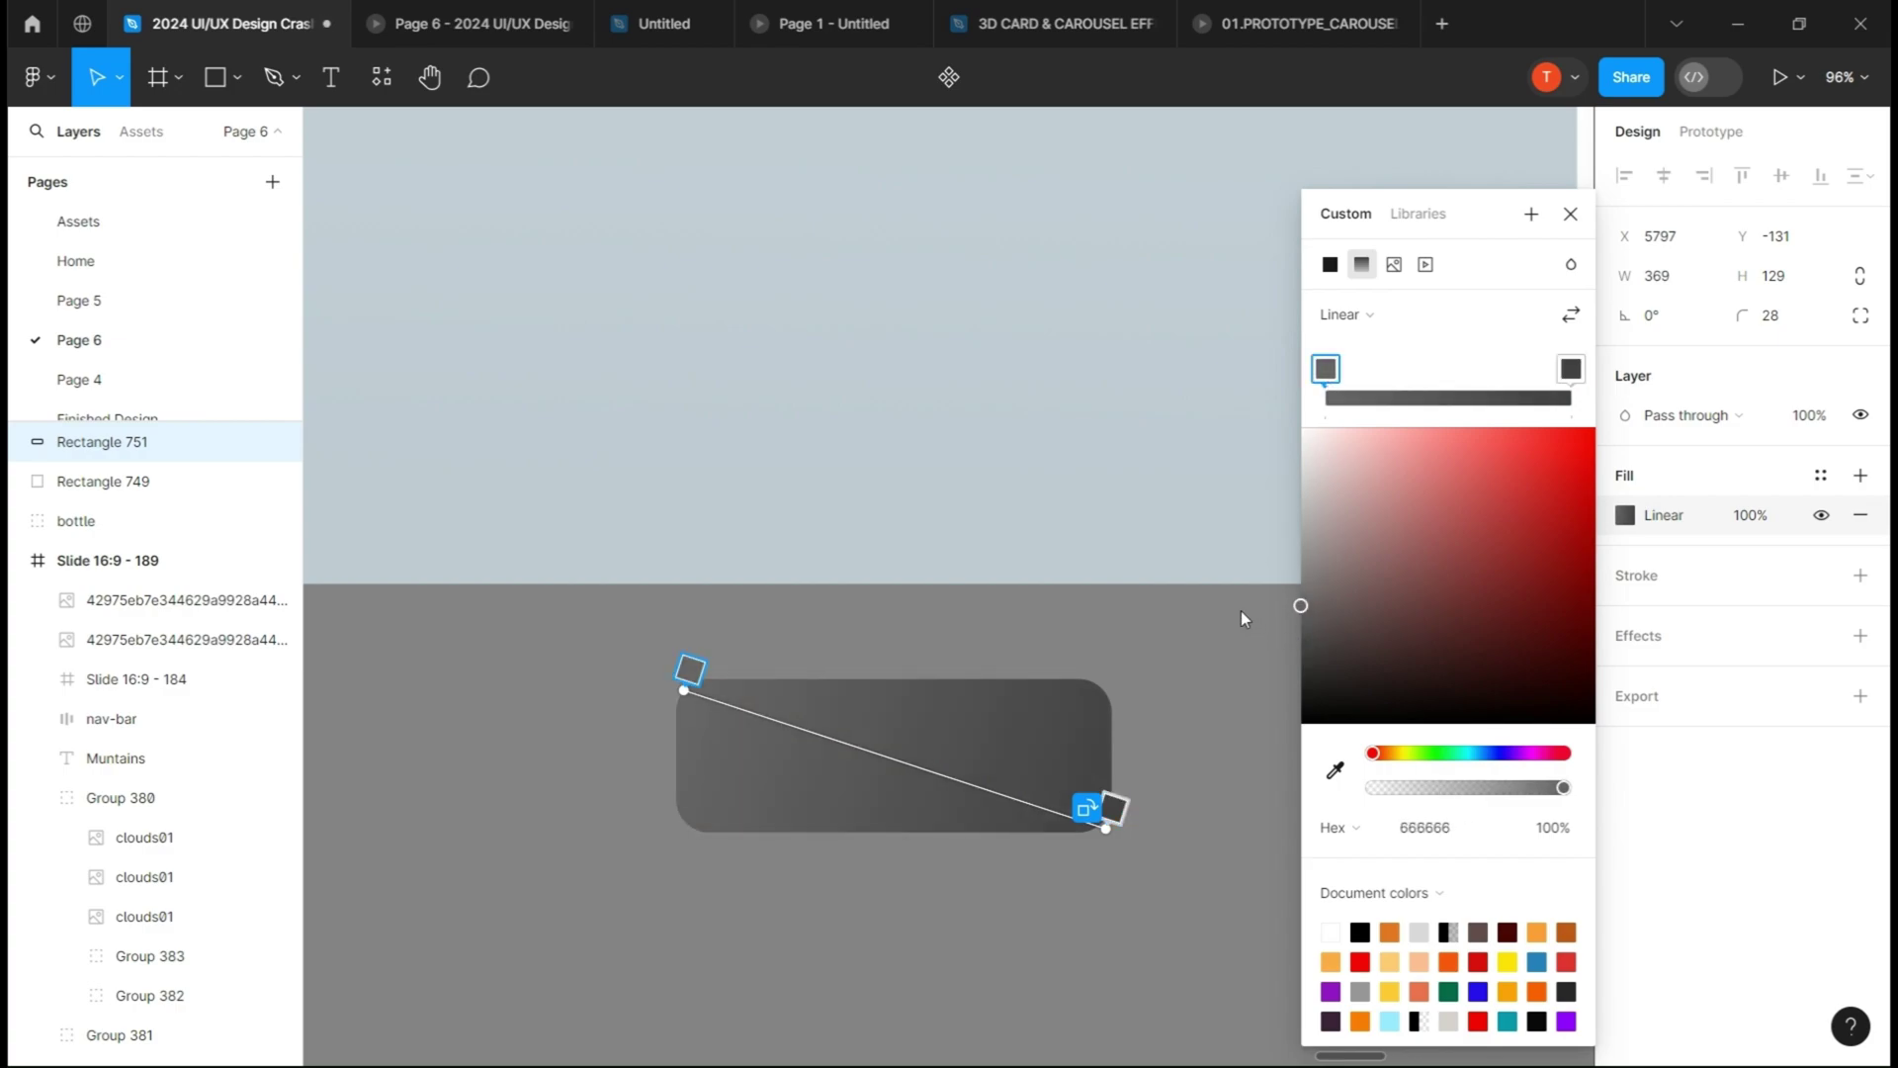
pyautogui.moveTo(1564, 787); pyautogui.dragTo(1490, 791)
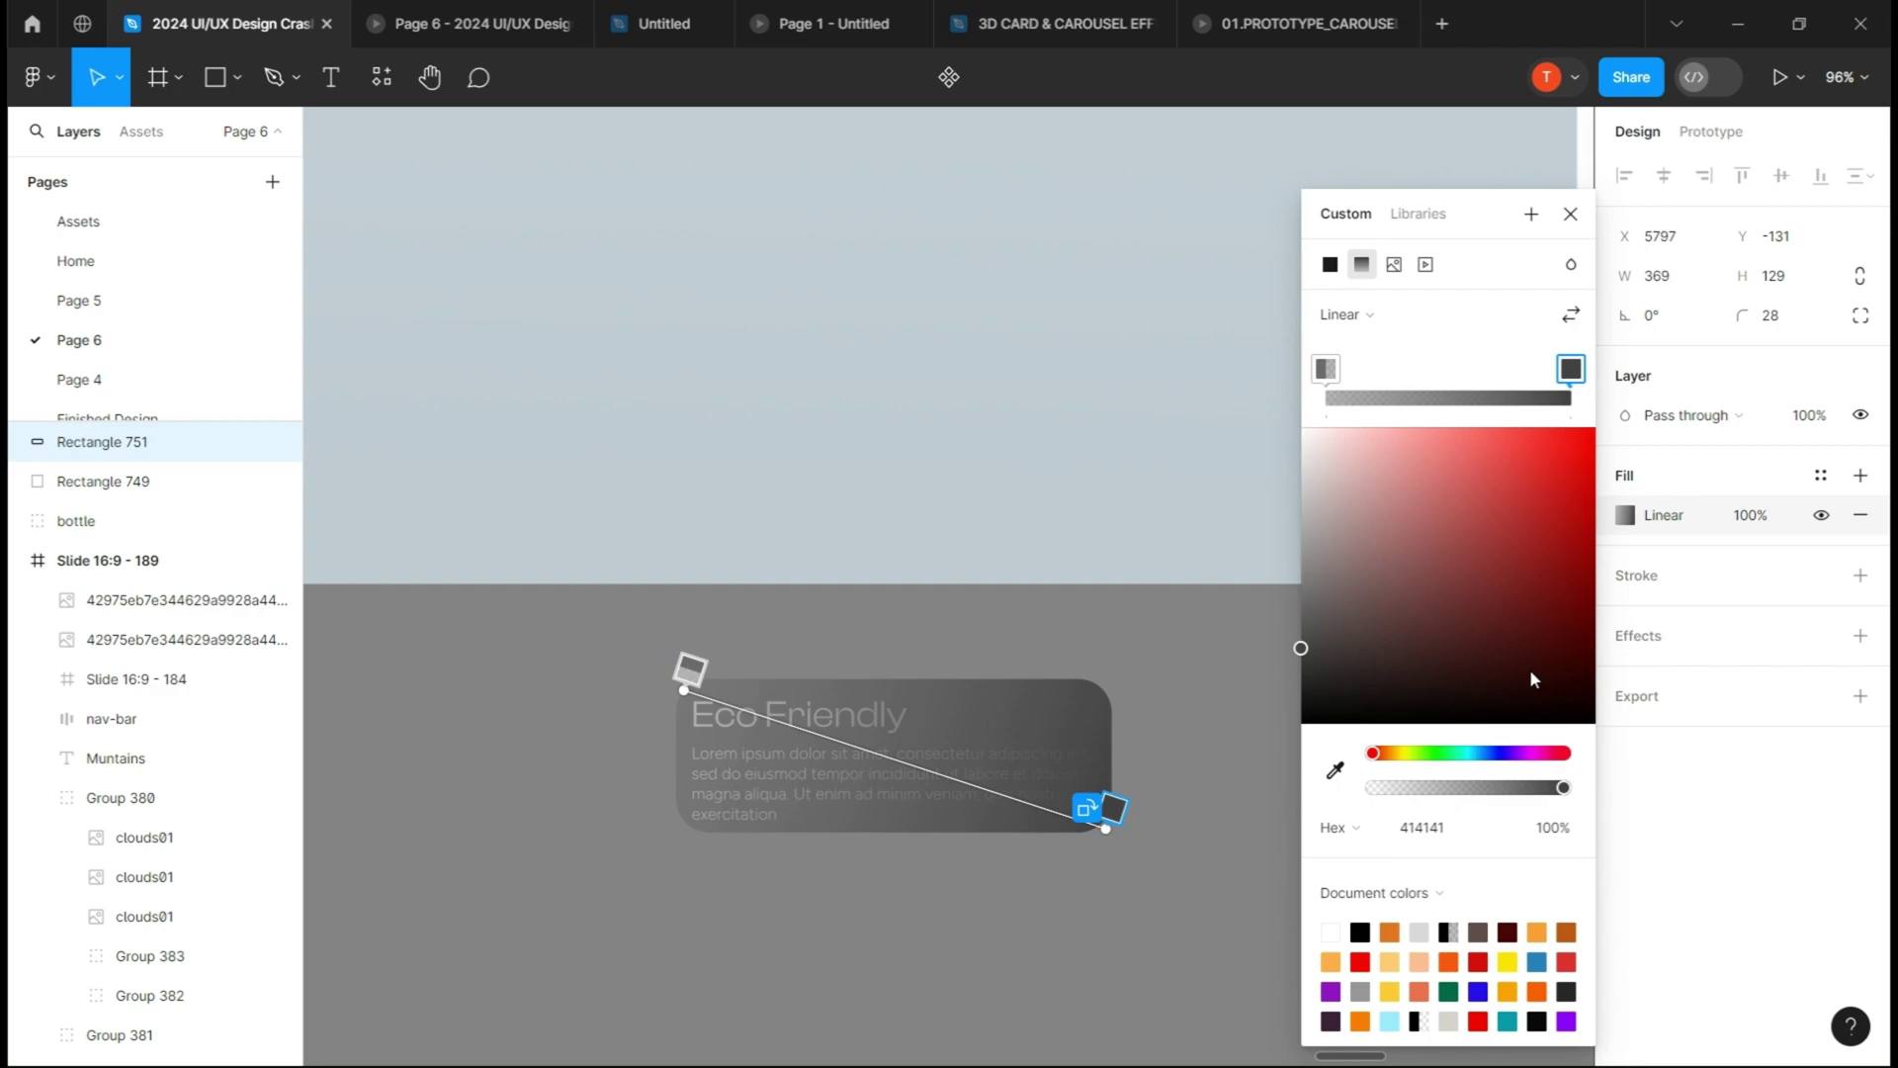
pyautogui.moveTo(1564, 787); pyautogui.dragTo(1495, 790)
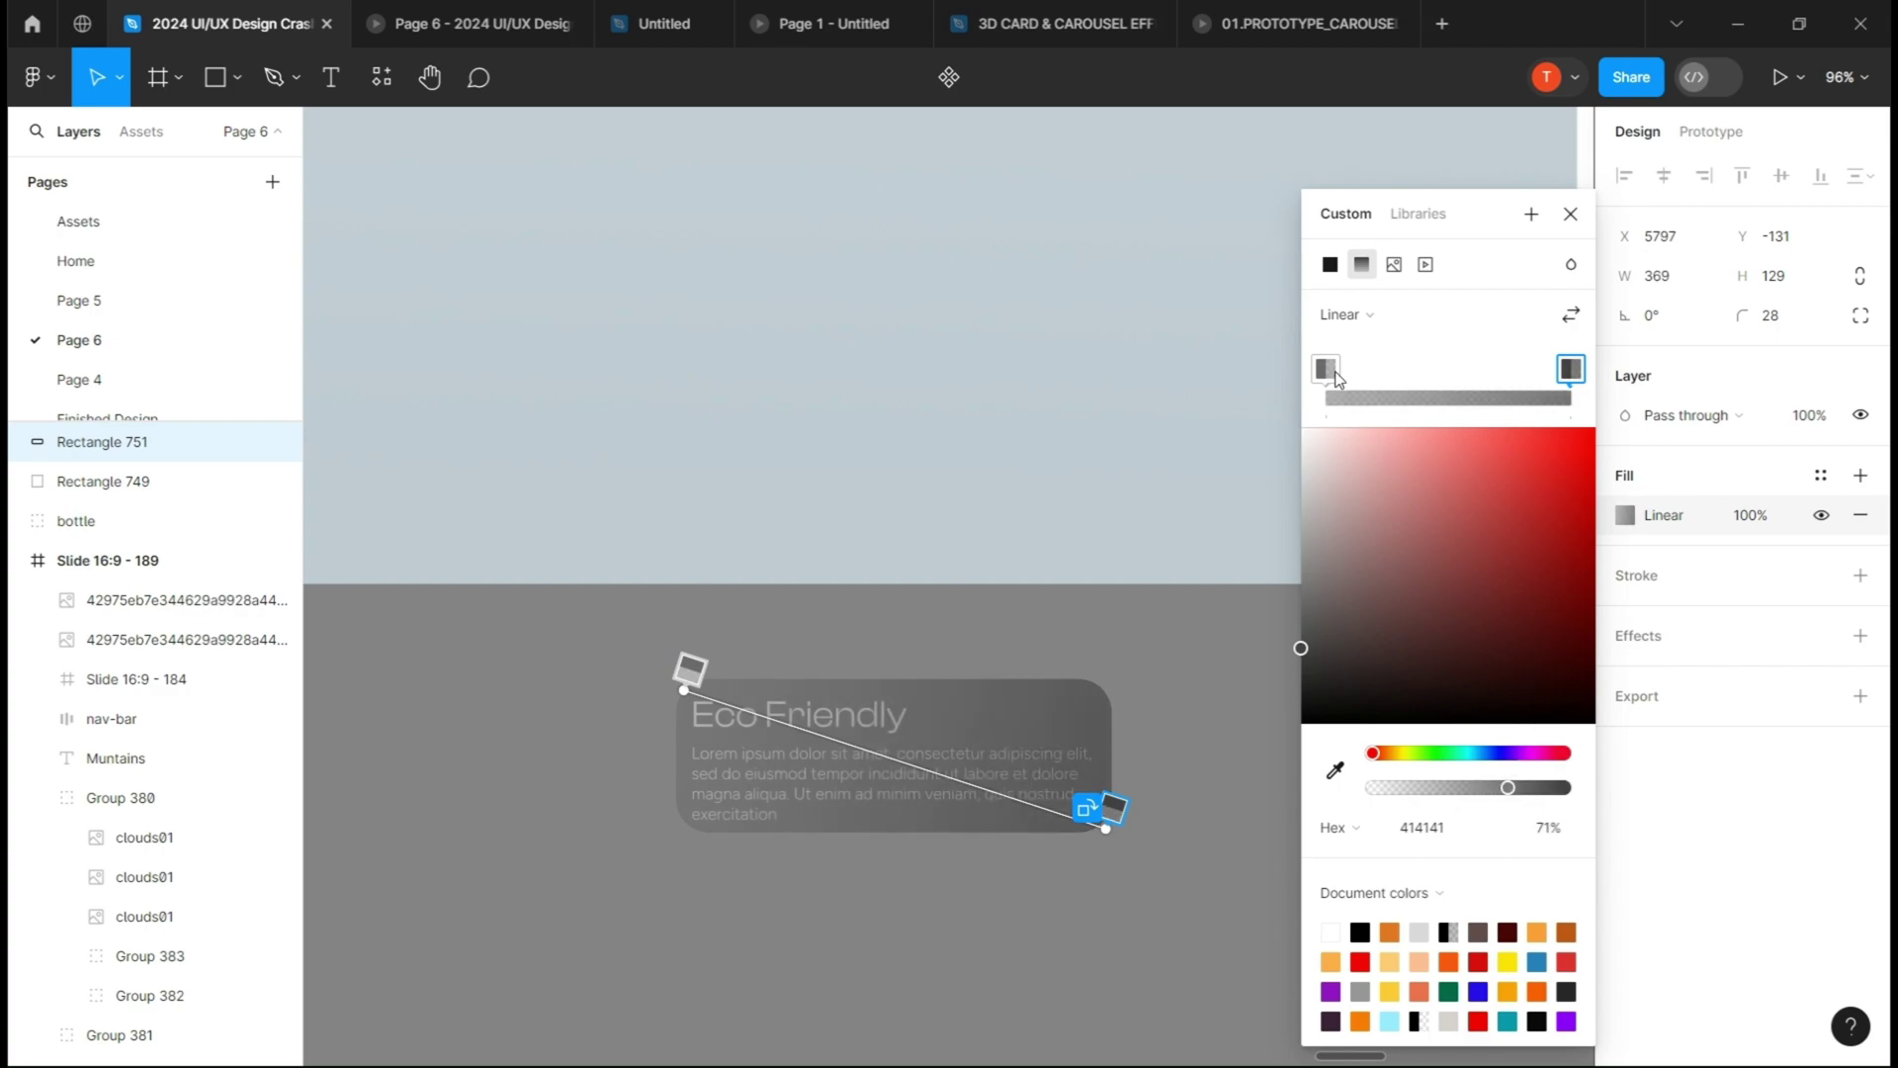
# - Add a linear gradient stroke fading from grey to transparent
pyautogui.click(1861, 577)
pyautogui.click(1628, 615)
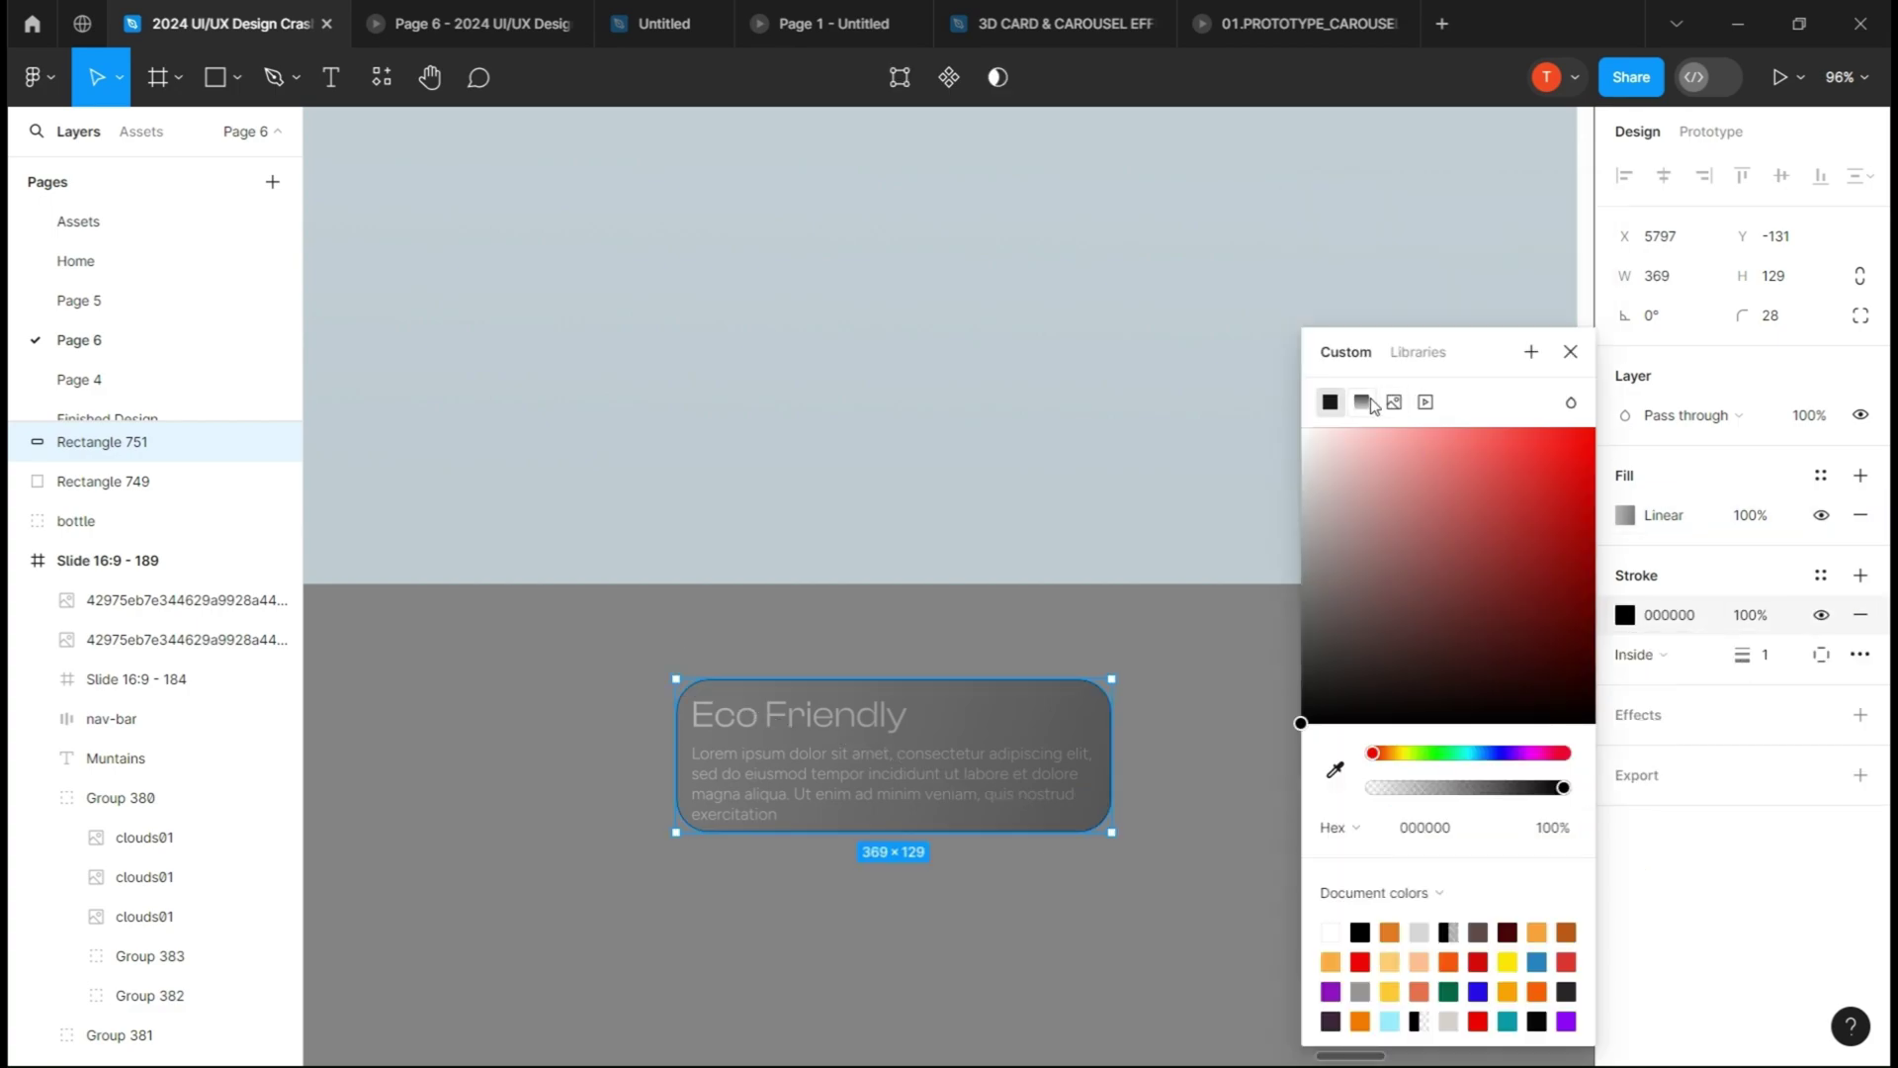
pyautogui.click(1364, 403)
pyautogui.moveTo(897, 686); pyautogui.dragTo(707, 708)
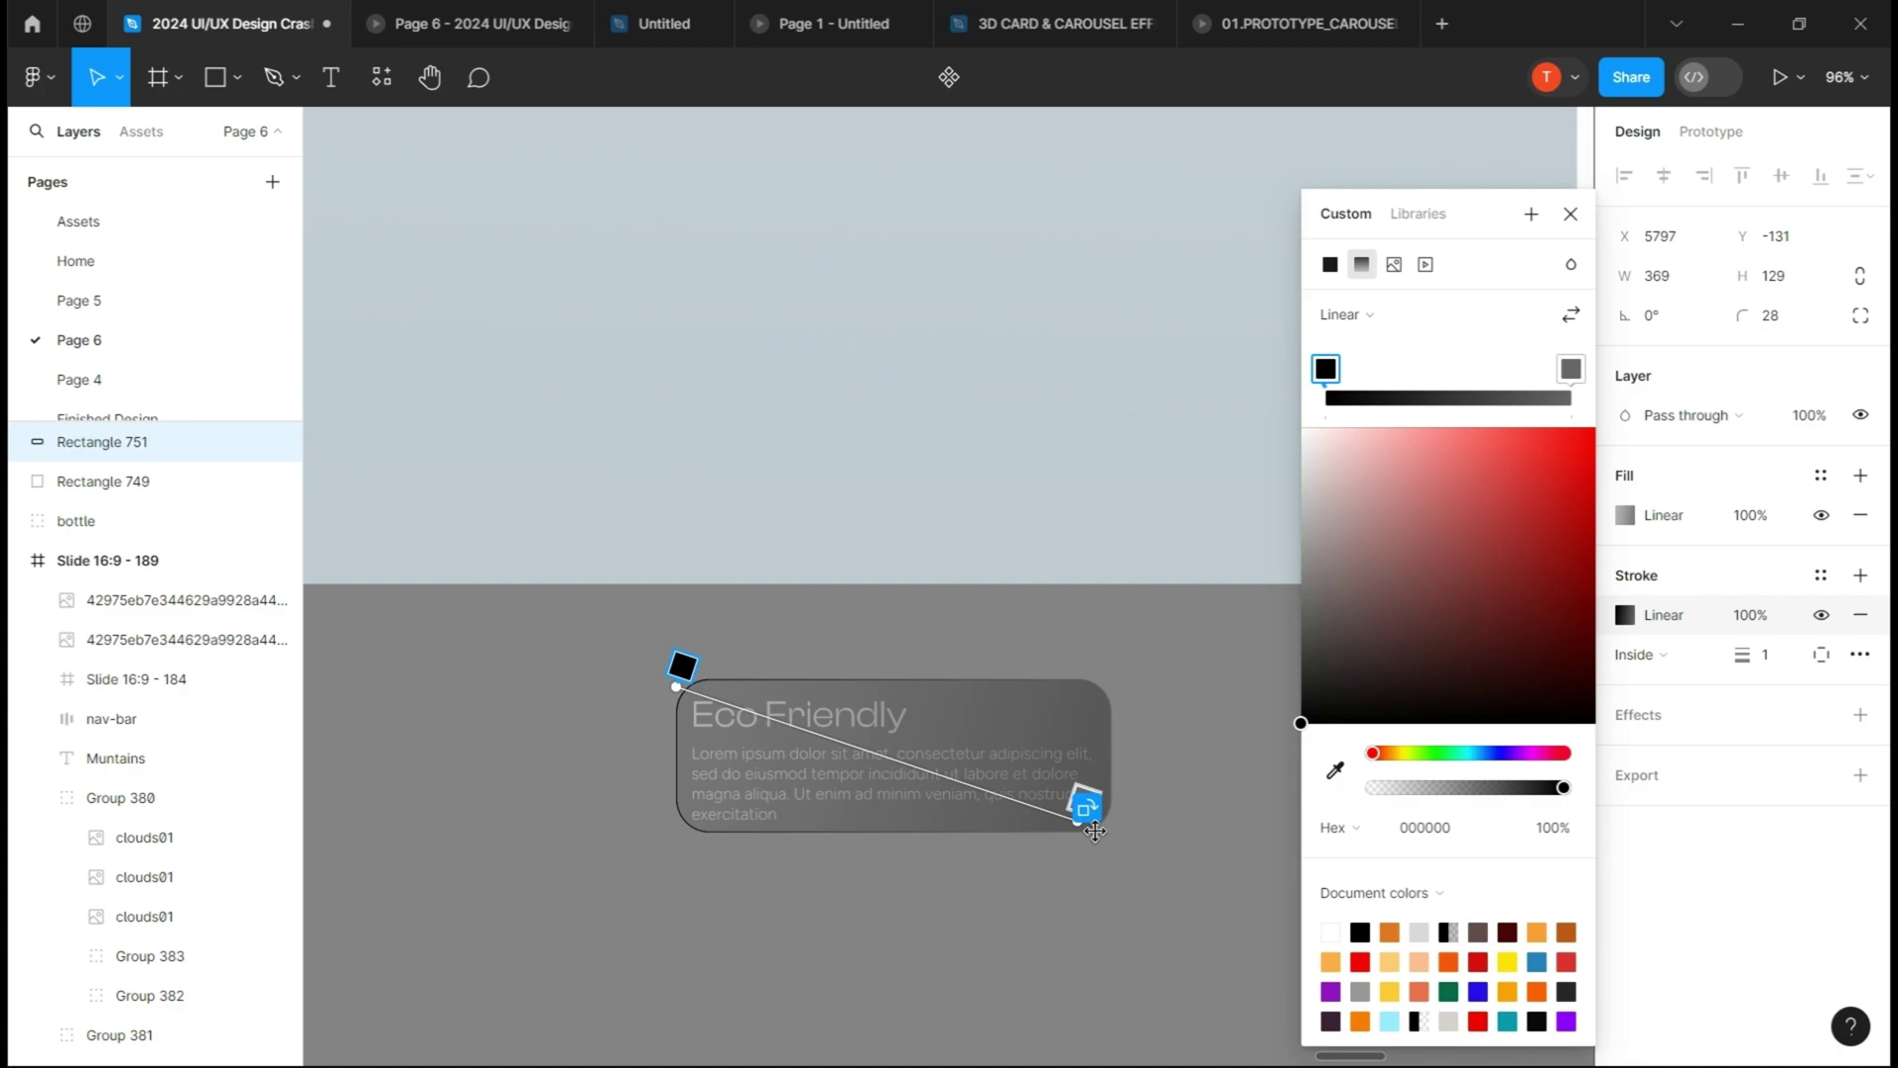
pyautogui.moveTo(1303, 723)
pyautogui.mouseDown()
pyautogui.moveTo(1262, 638)
pyautogui.moveTo(1119, 550)
pyautogui.mouseUp()
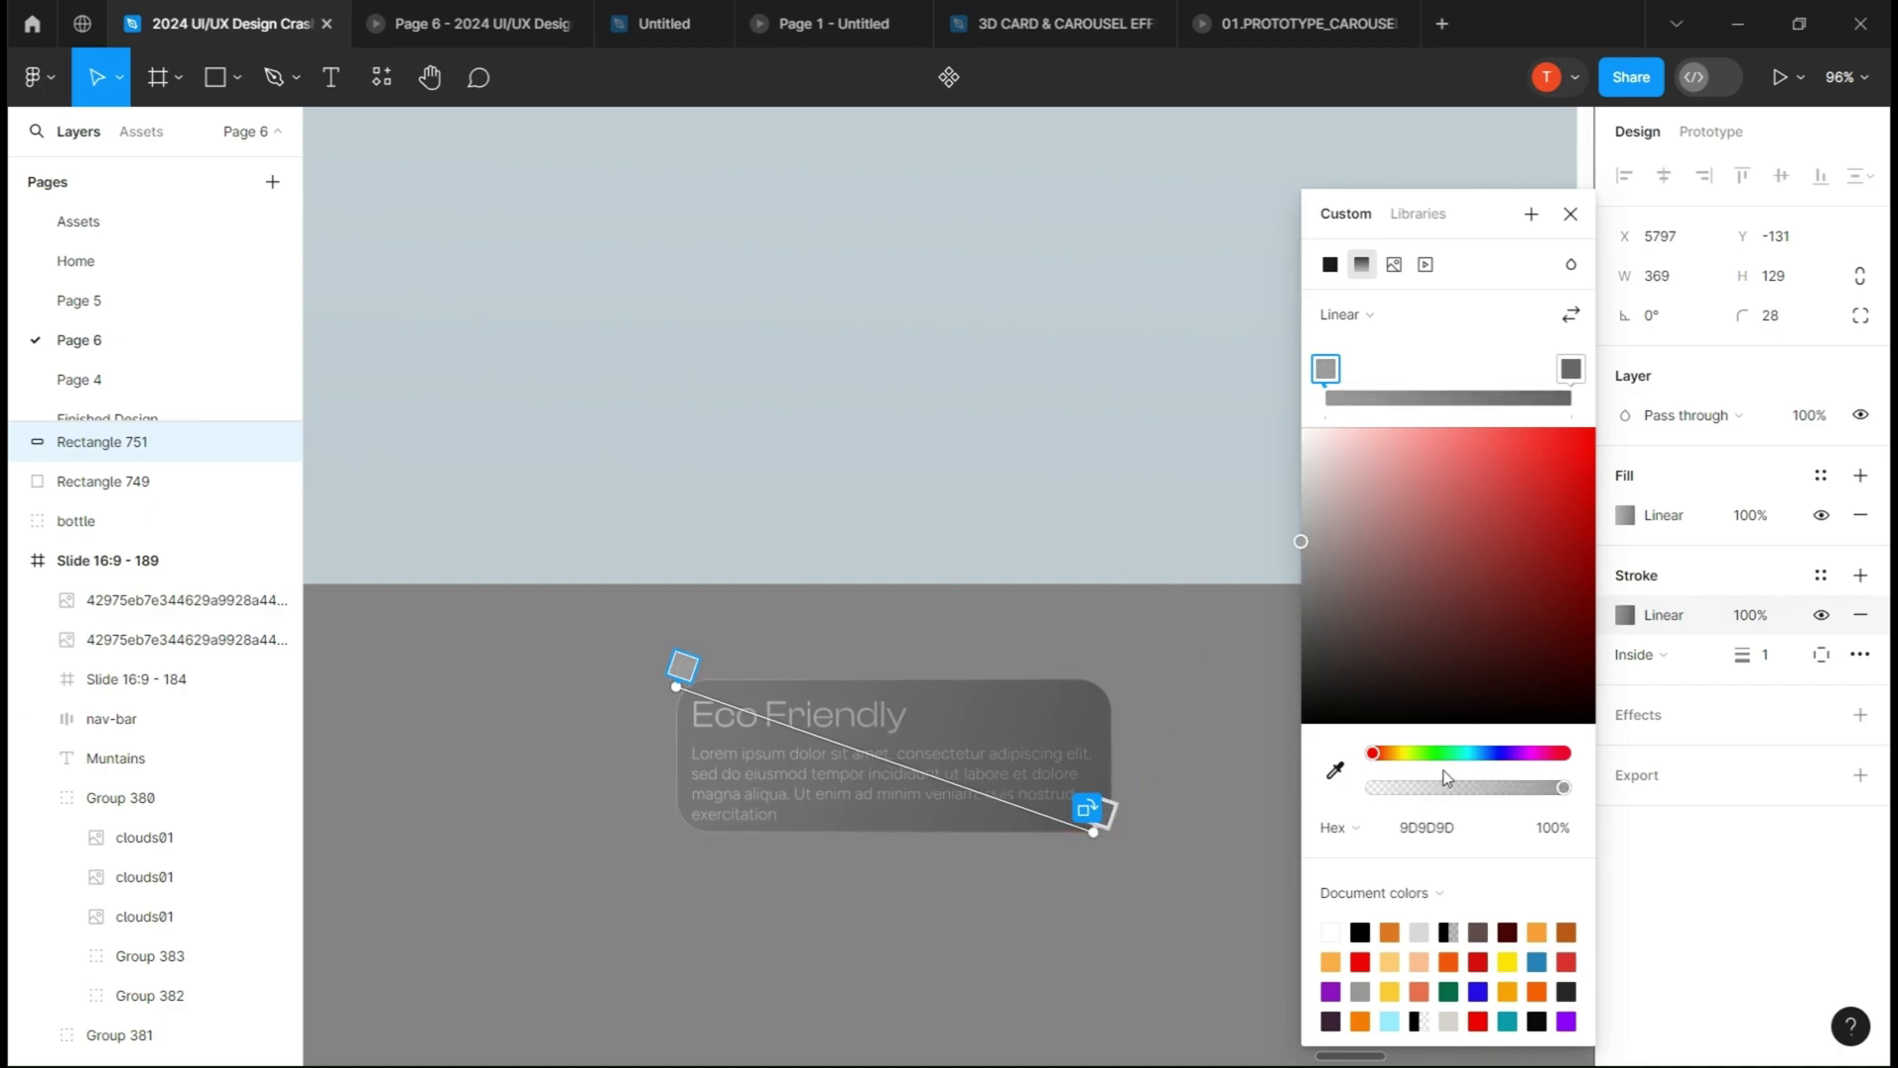
pyautogui.moveTo(1302, 603); pyautogui.dragTo(1206, 462)
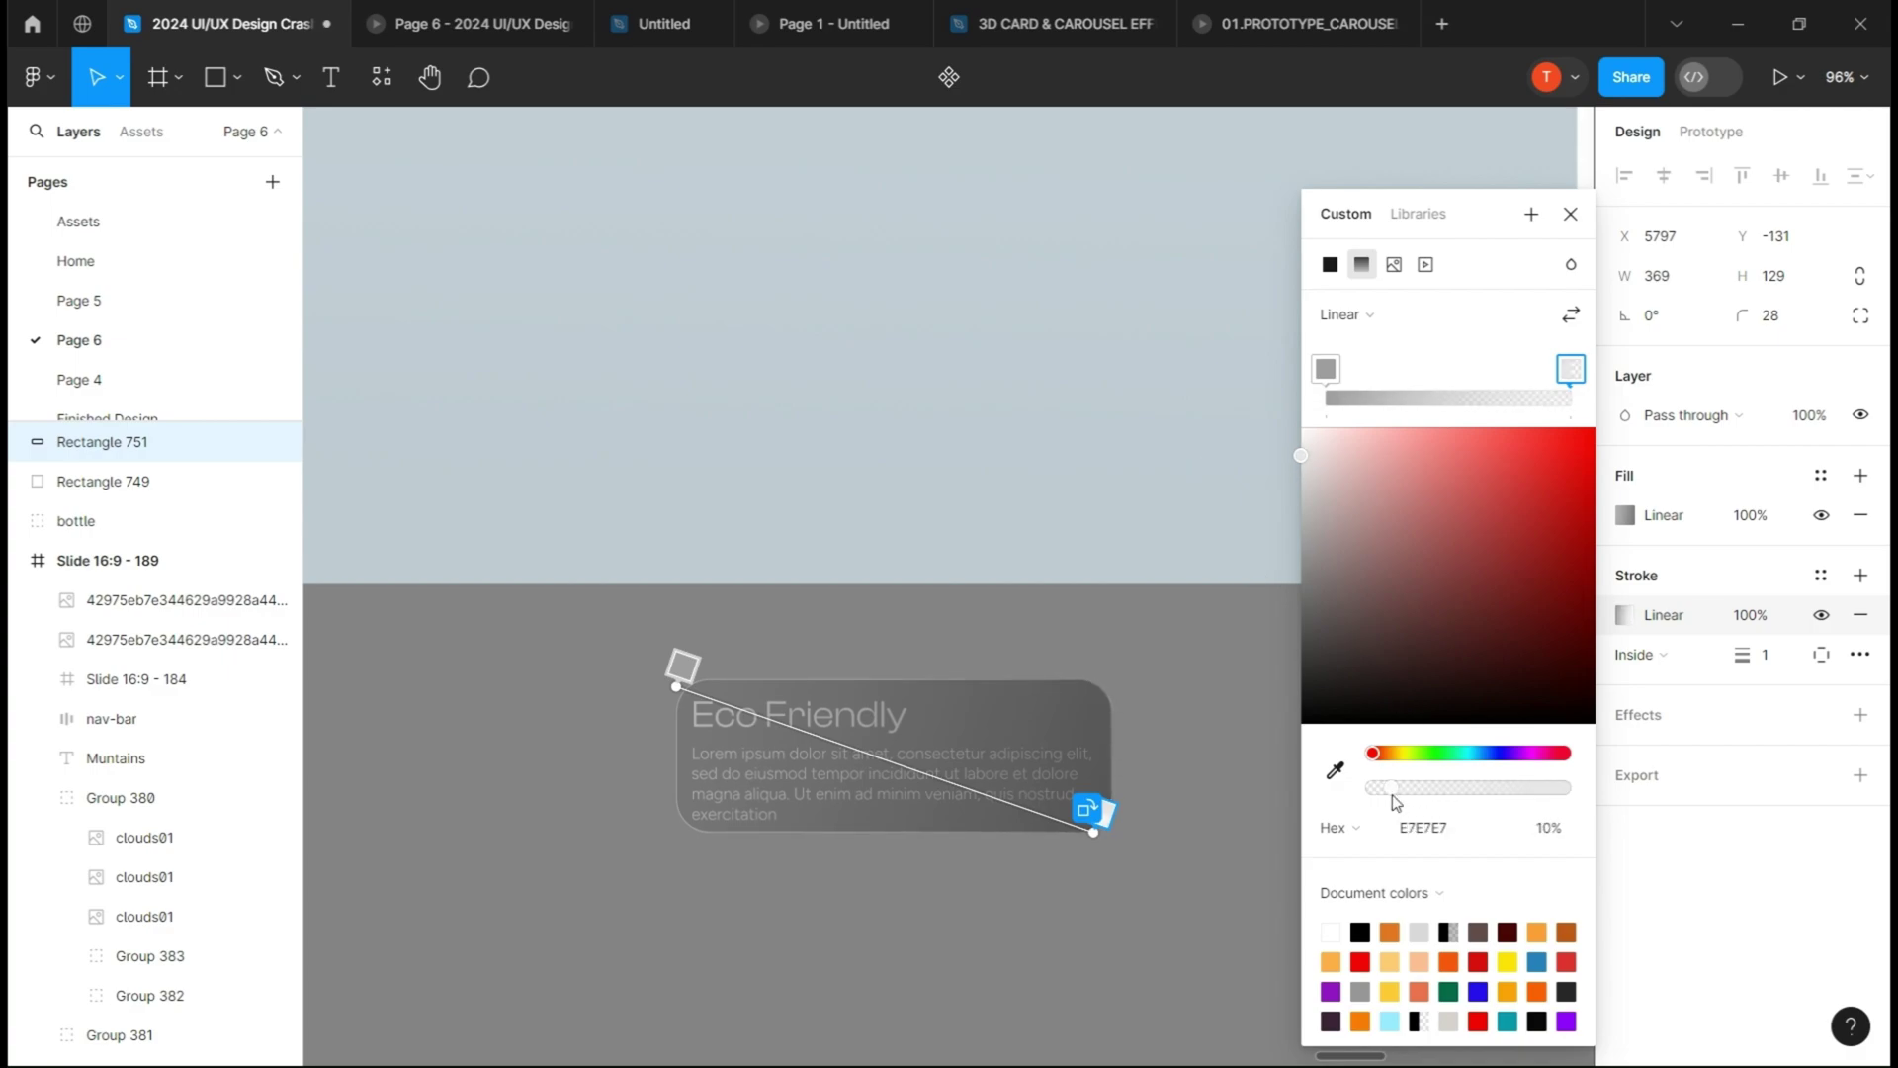
pyautogui.click(1569, 214)
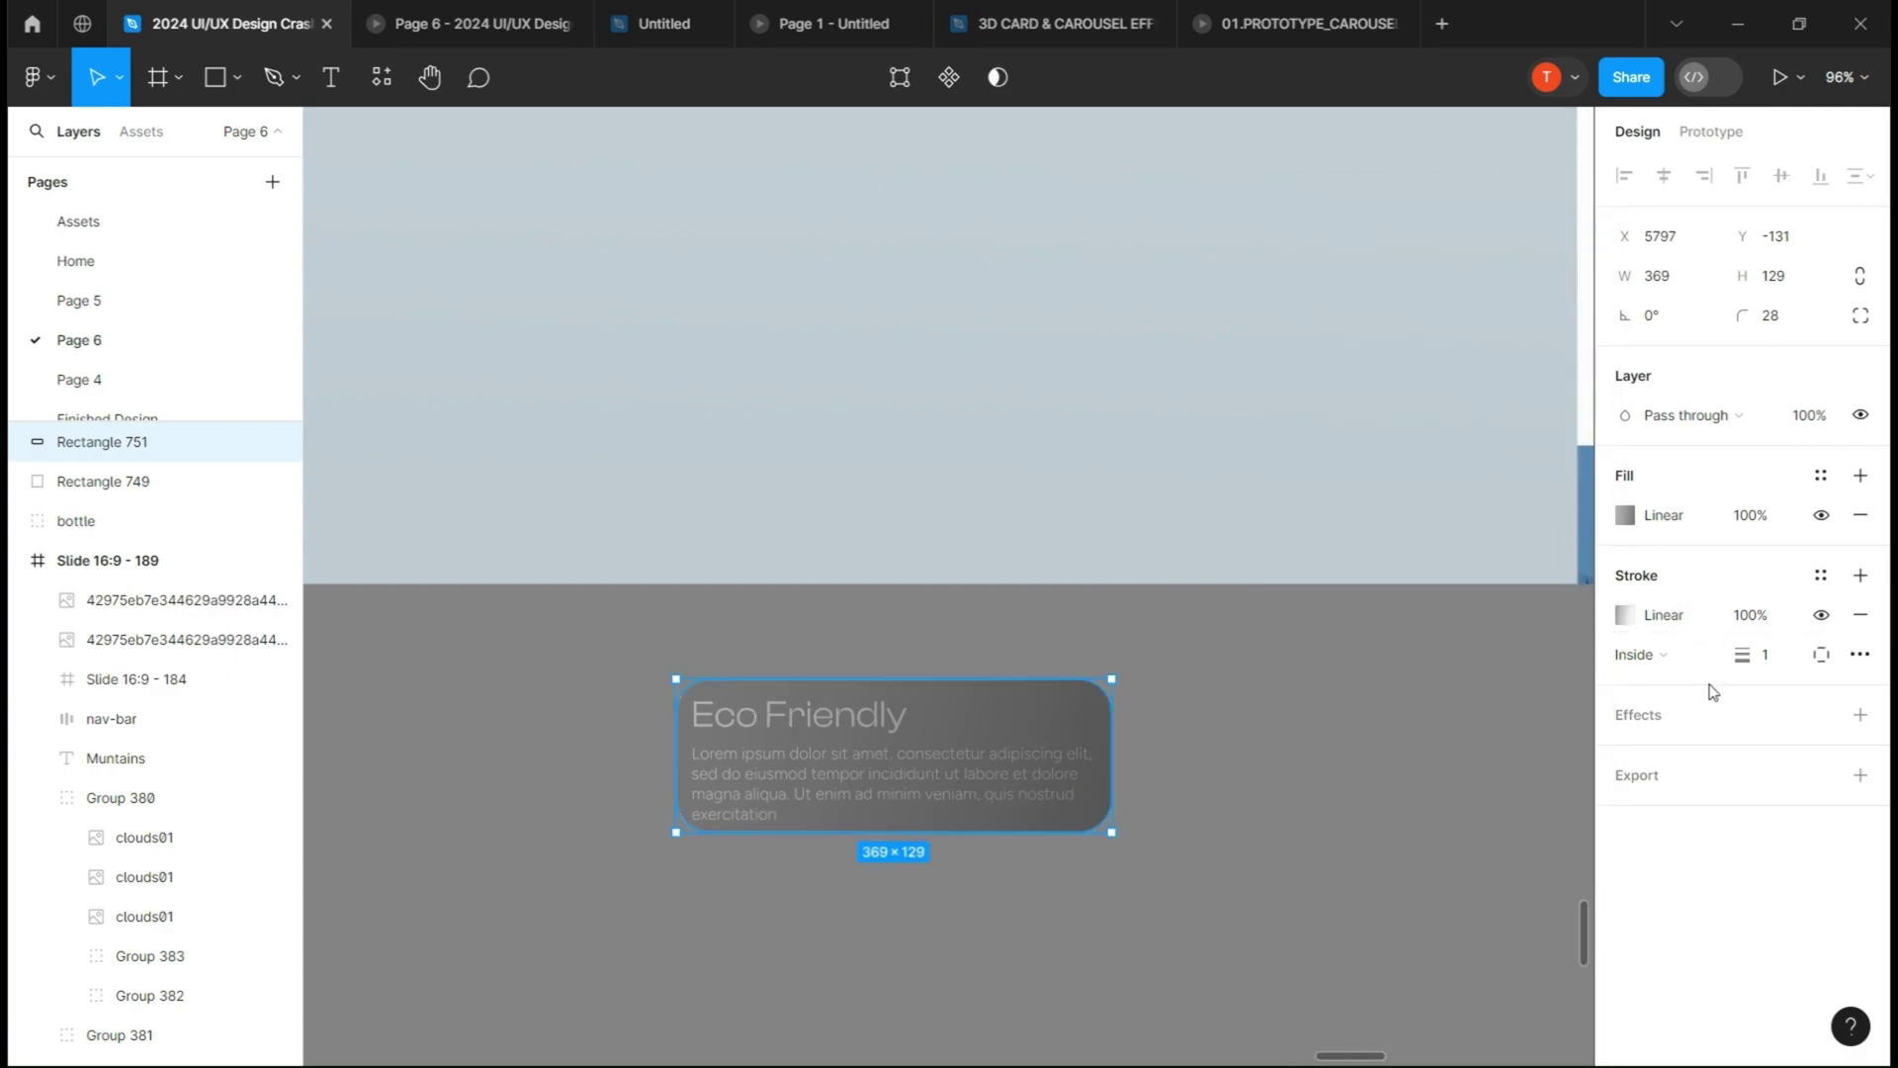
# - Add a drop shadow and a background blur of 8 to the card
pyautogui.click(1861, 715)
pyautogui.click(1860, 715)
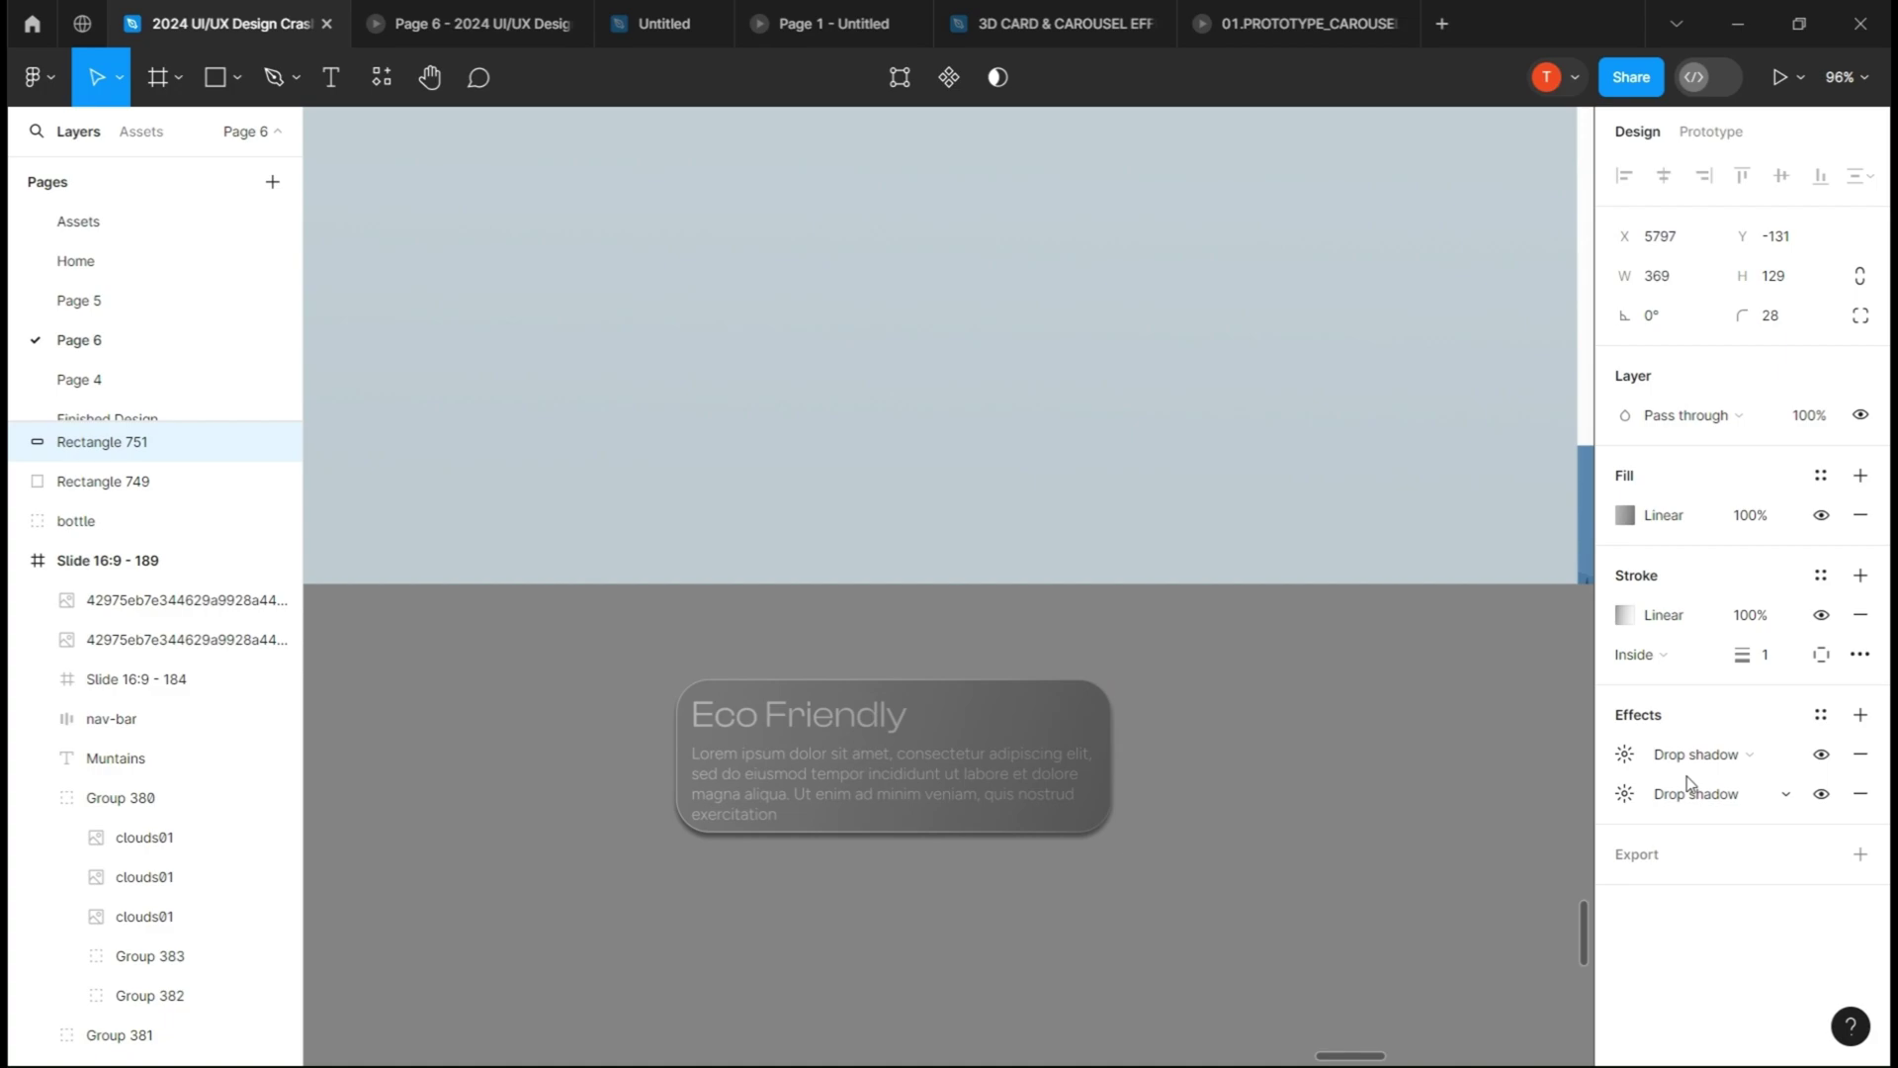
pyautogui.click(1704, 753)
pyautogui.click(1721, 813)
pyautogui.click(1627, 755)
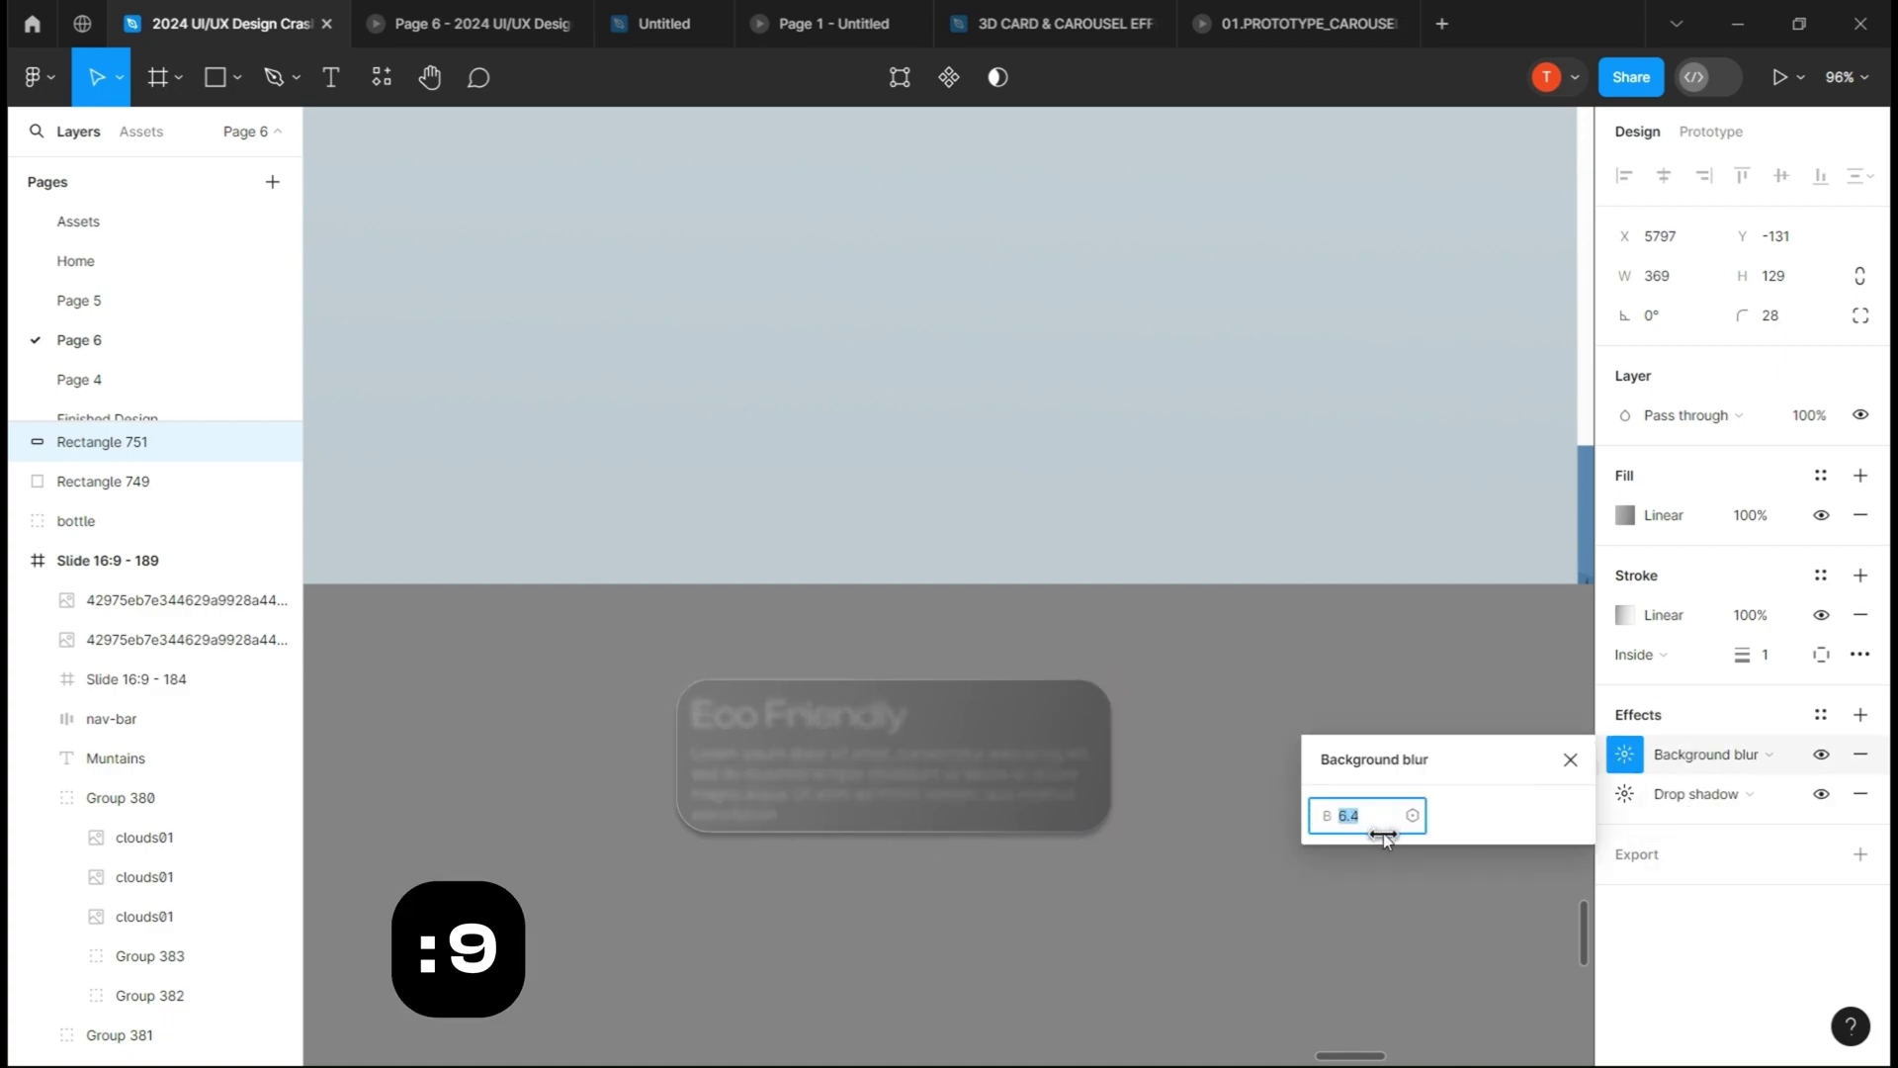
pyautogui.write('8')
pyautogui.press('Return')
pyautogui.click(1201, 853)
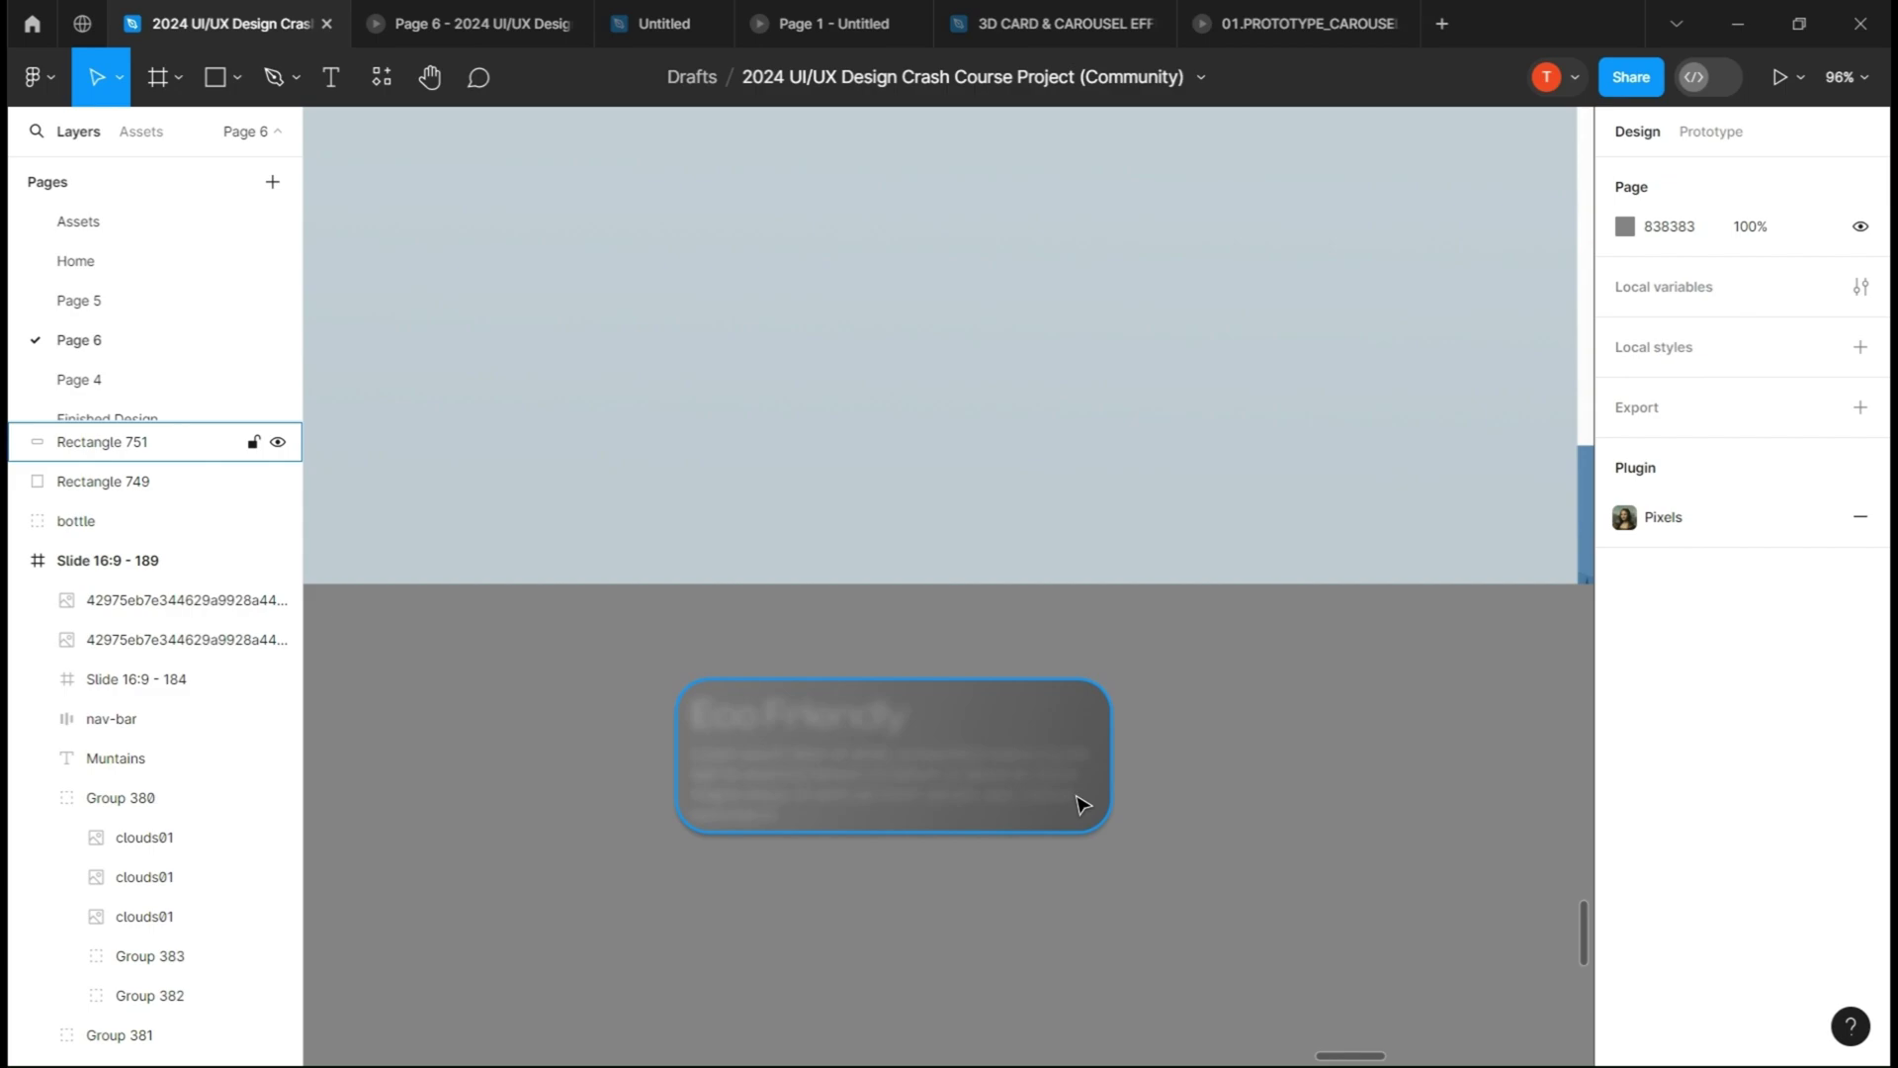
pyautogui.hotkey('ctrl', 'z')
pyautogui.click(902, 779)
# - Move the Eco Friendly text into the card and rename Group 388 to 'cont 2'
pyautogui.moveTo(838, 750); pyautogui.dragTo(1085, 790)
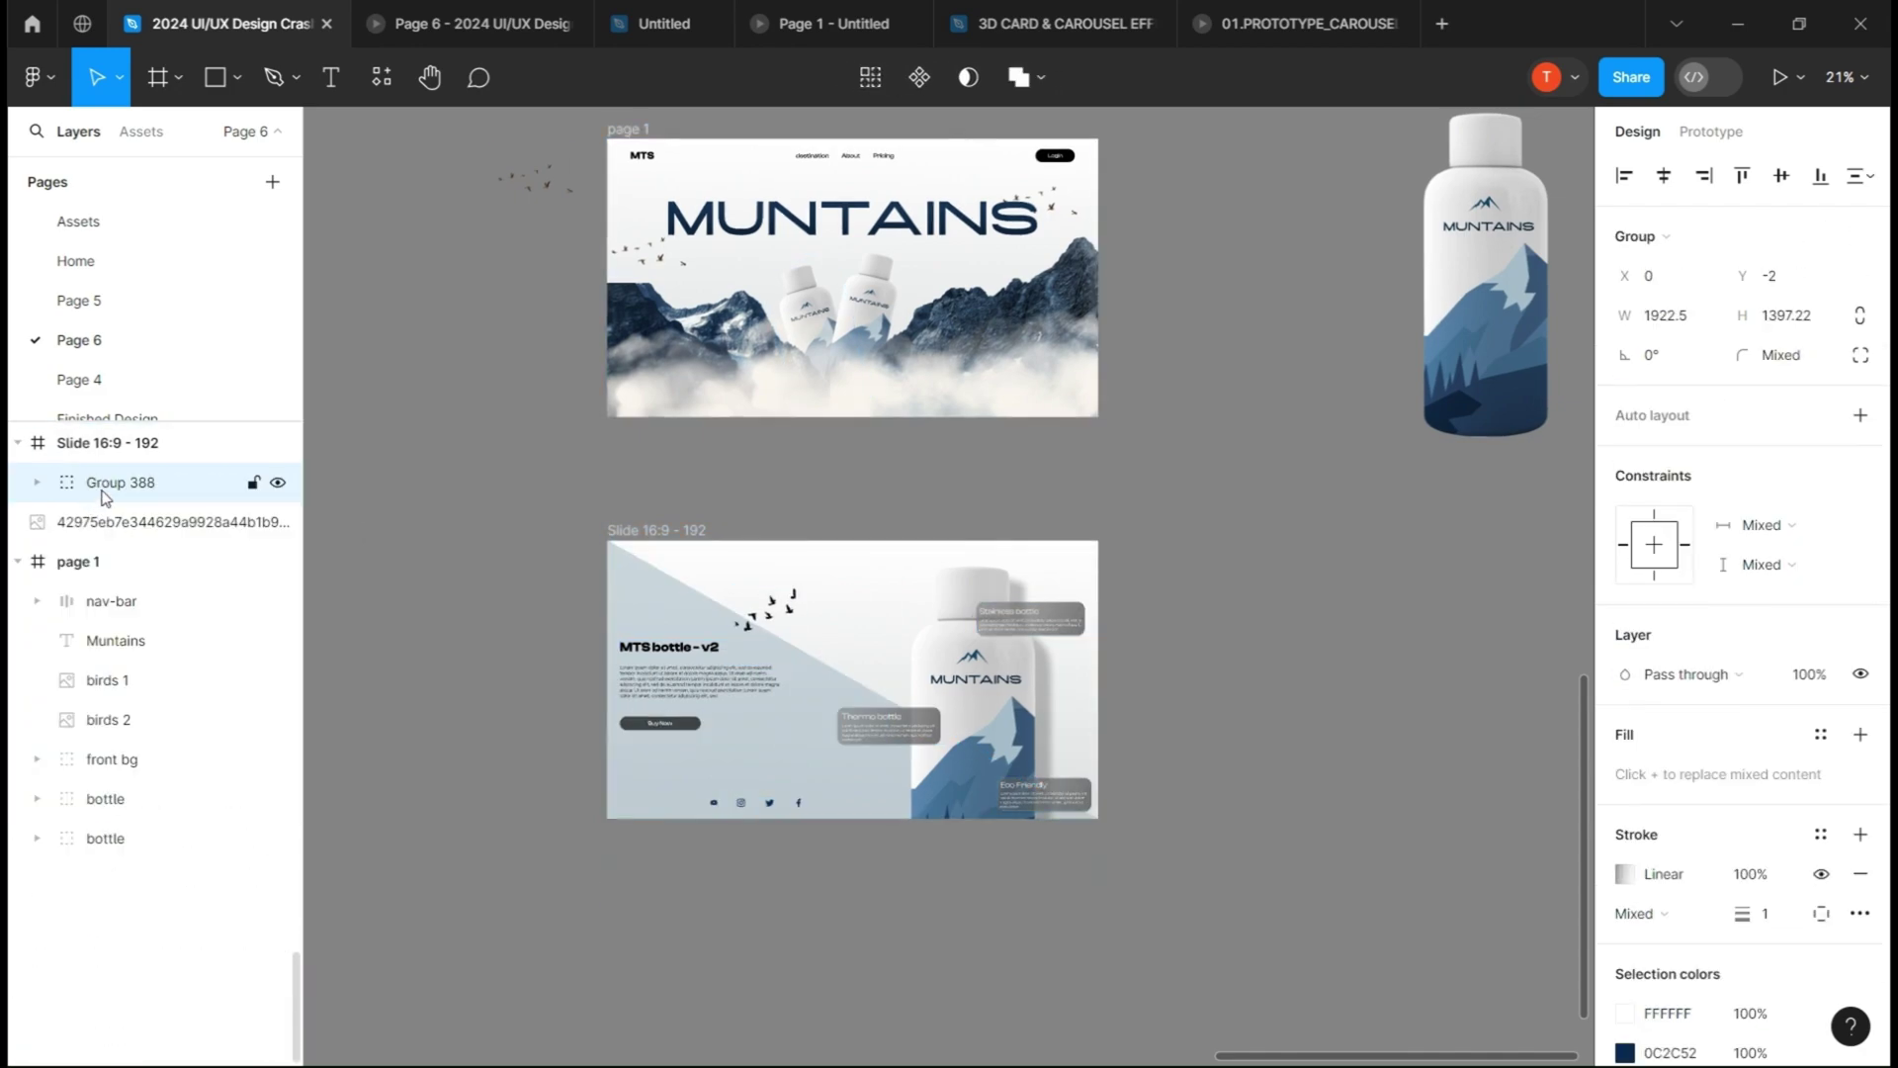
pyautogui.doubleClick(104, 484)
pyautogui.write('cont 2')
pyautogui.click(425, 500)
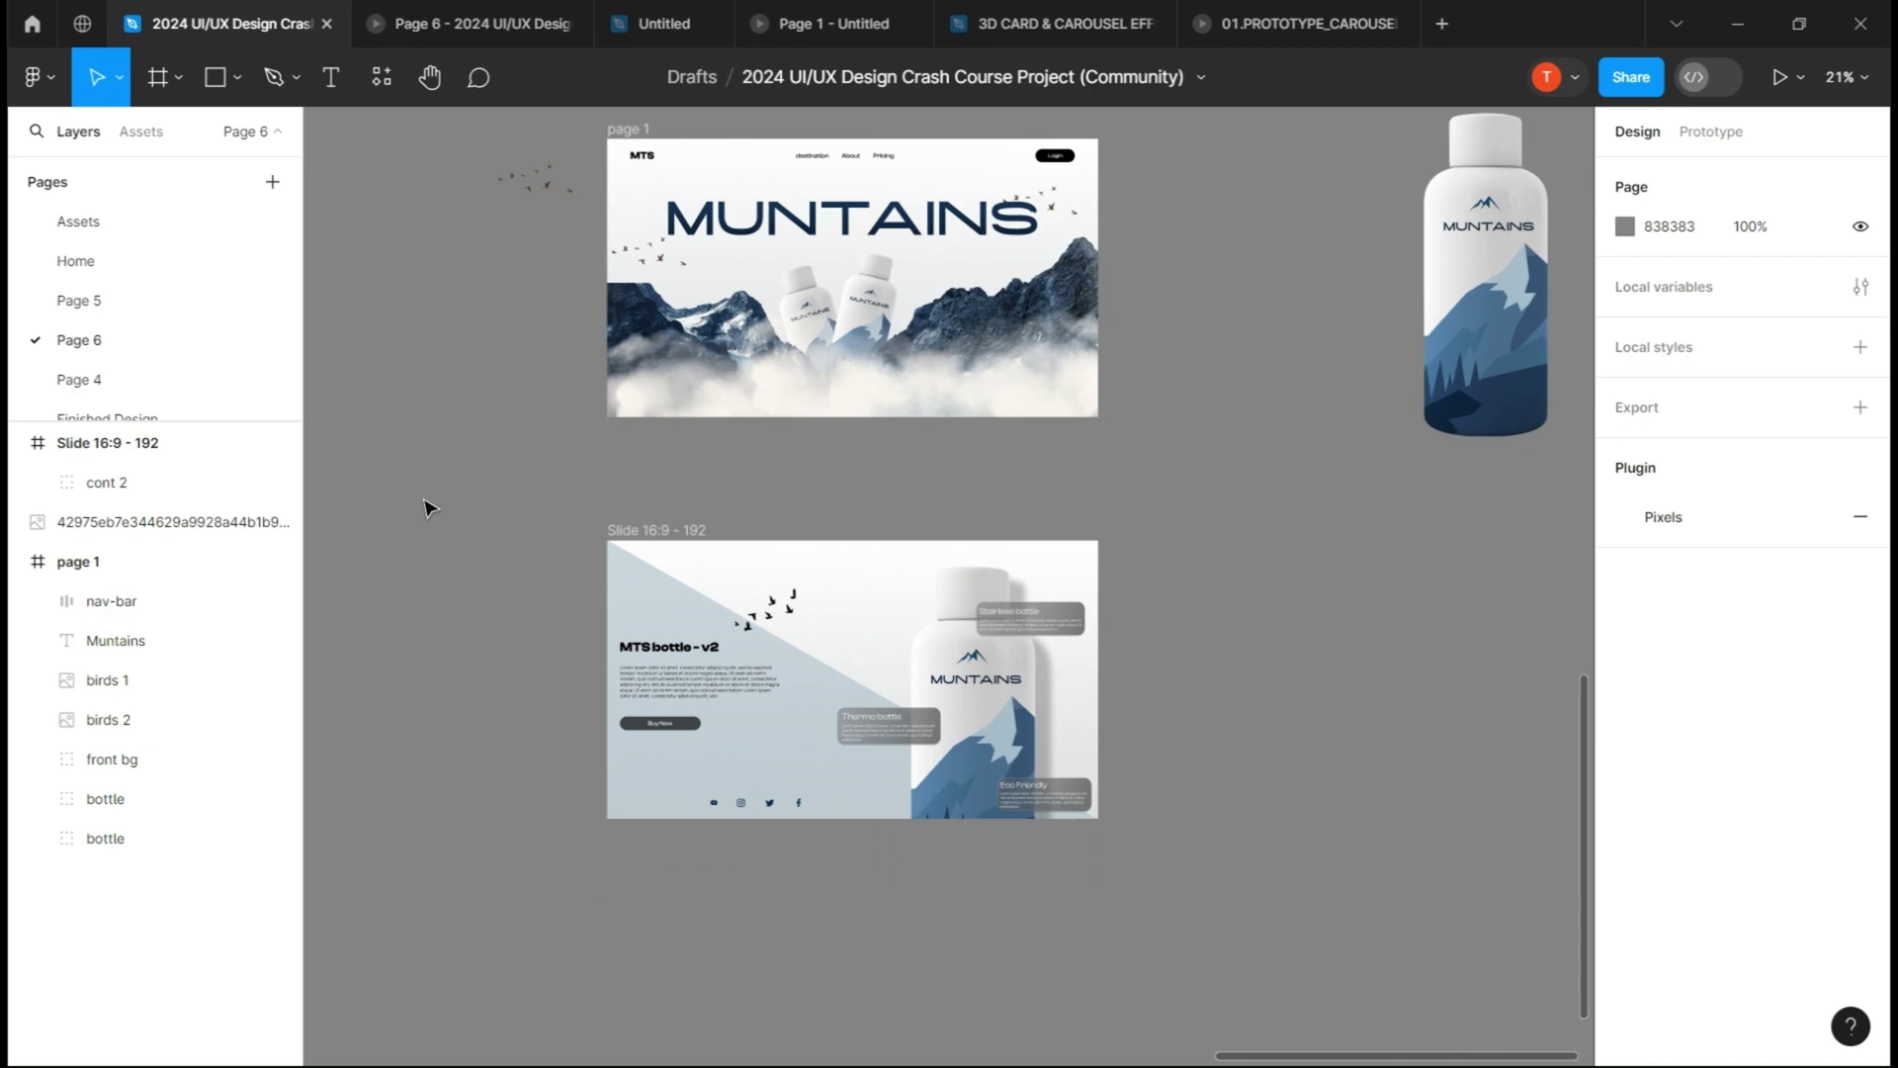
pyautogui.scroll(3, 965, 682)
pyautogui.scroll(2, 965, 682)
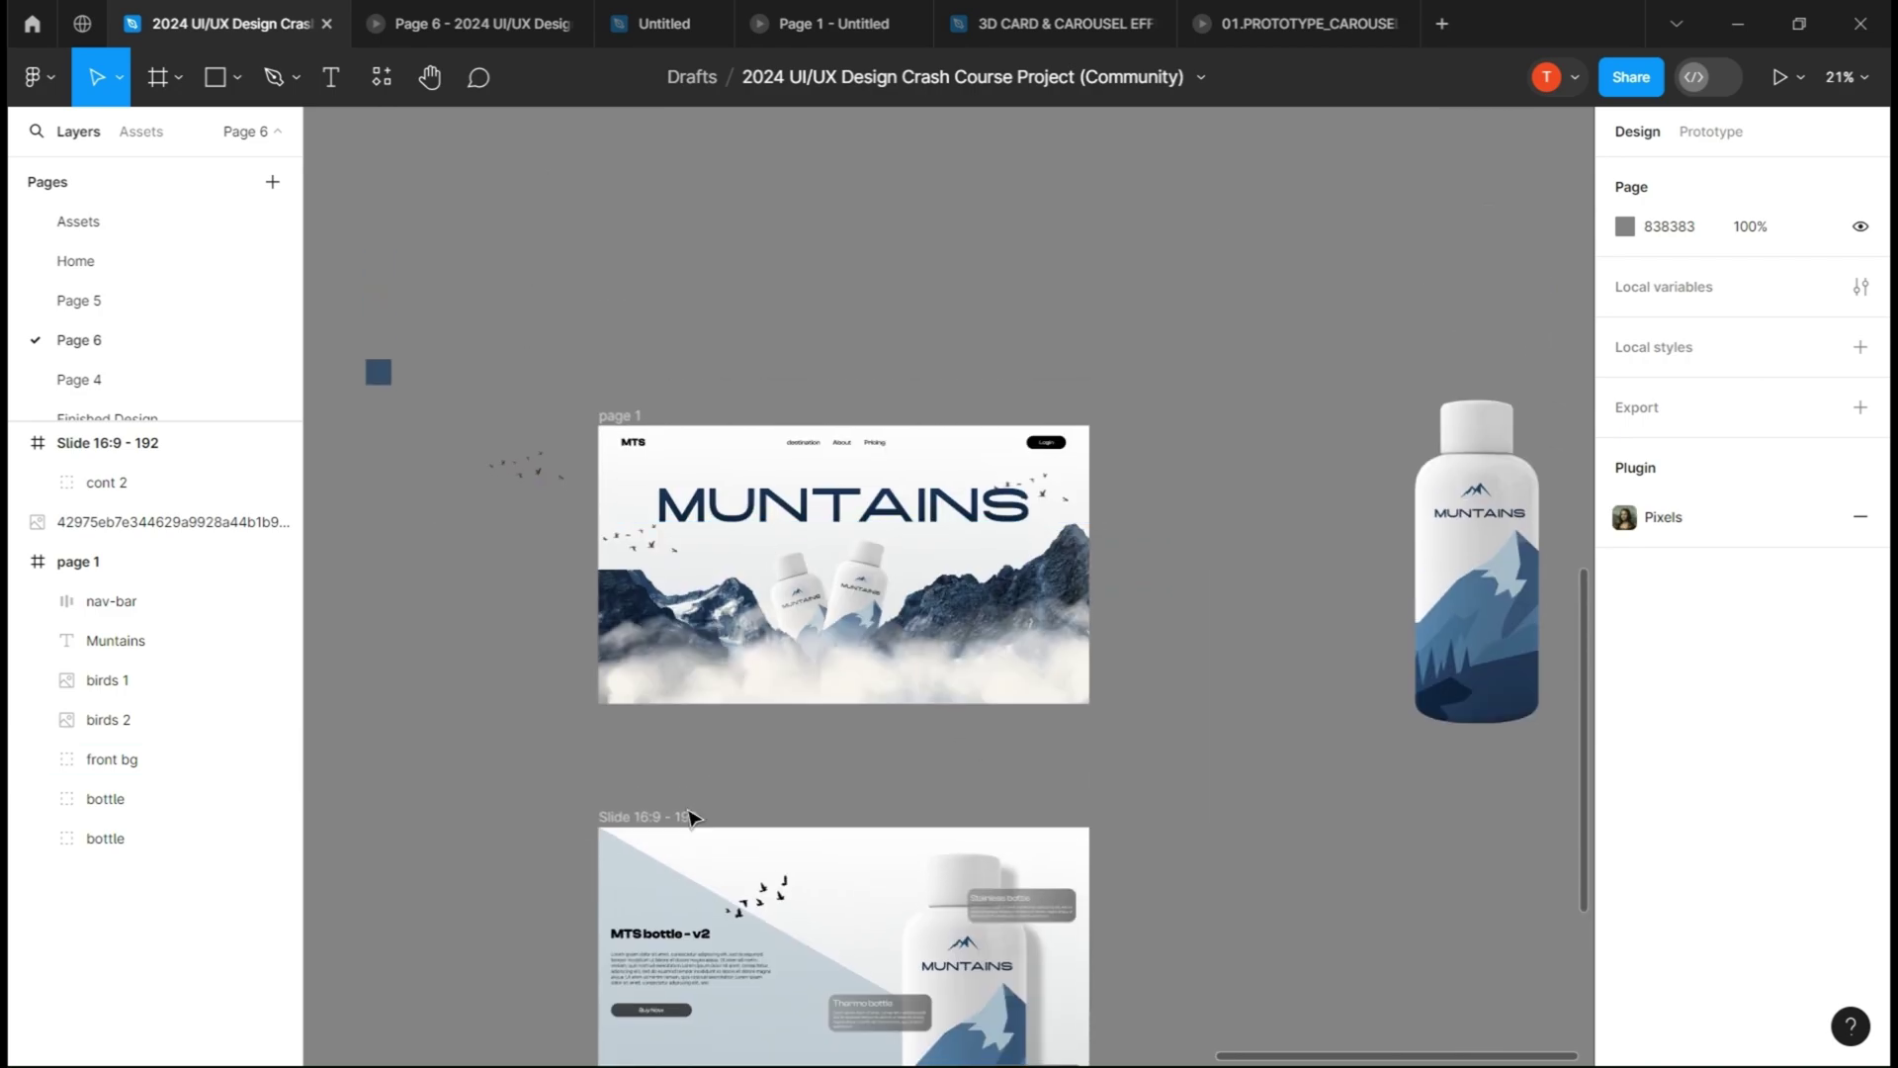
# - Paste a copy of cont 2 into page 1 at Y 1080
pyautogui.click(104, 482)
pyautogui.click(621, 416)
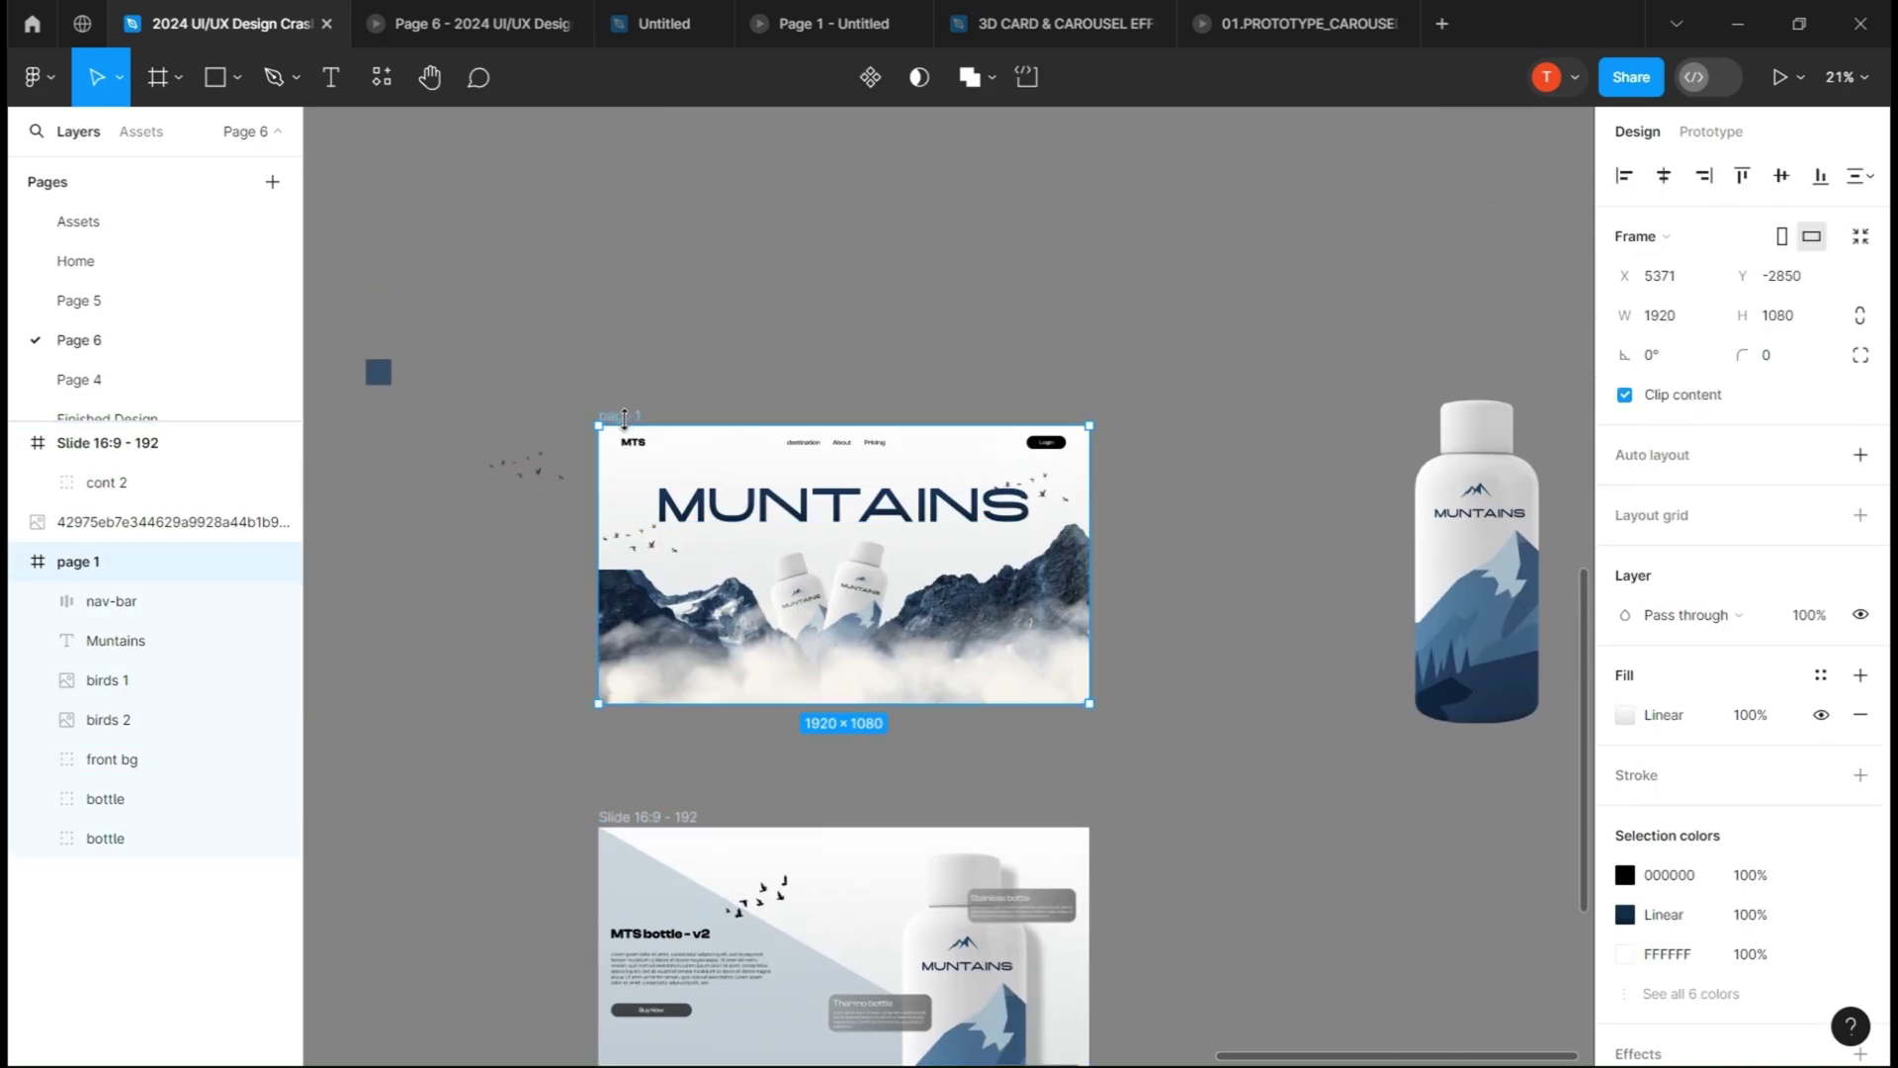
pyautogui.hotkey('ctrl', 'v')
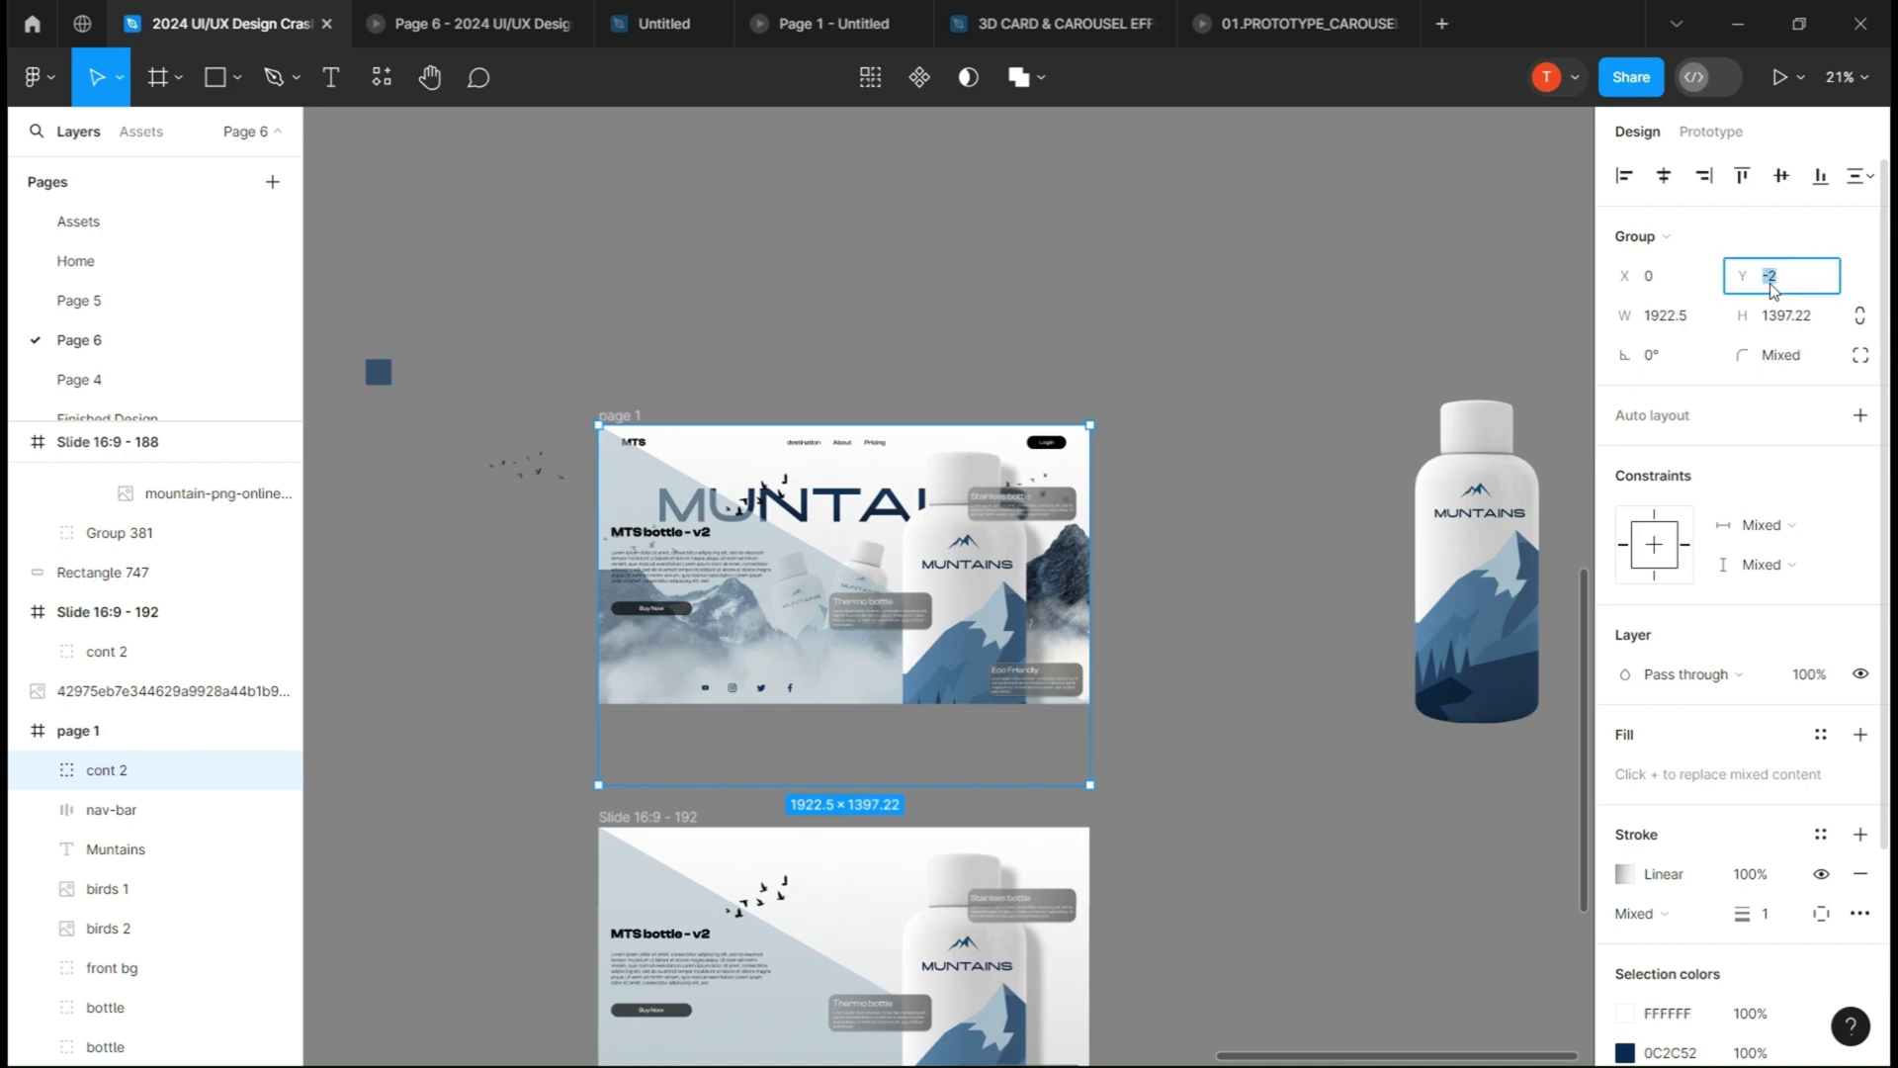
pyautogui.write('1080')
pyautogui.press('Return')
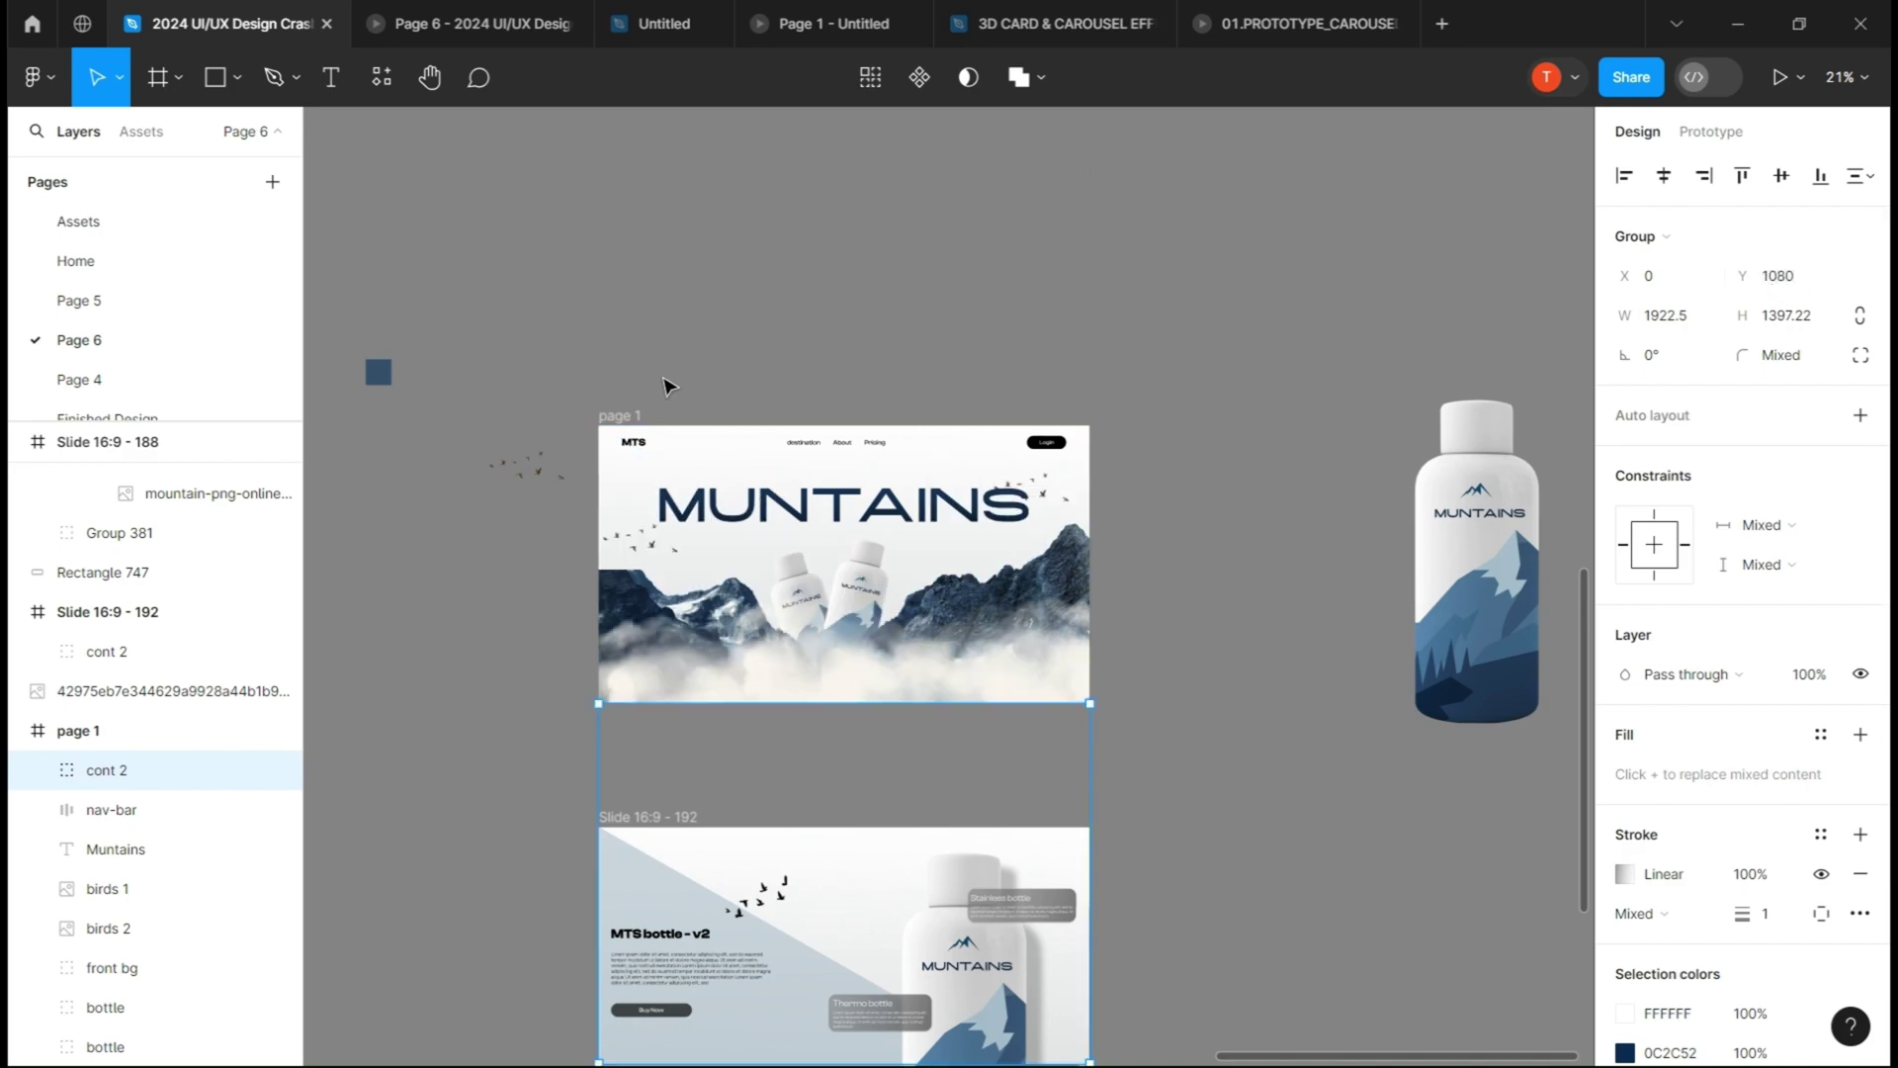
pyautogui.click(620, 416)
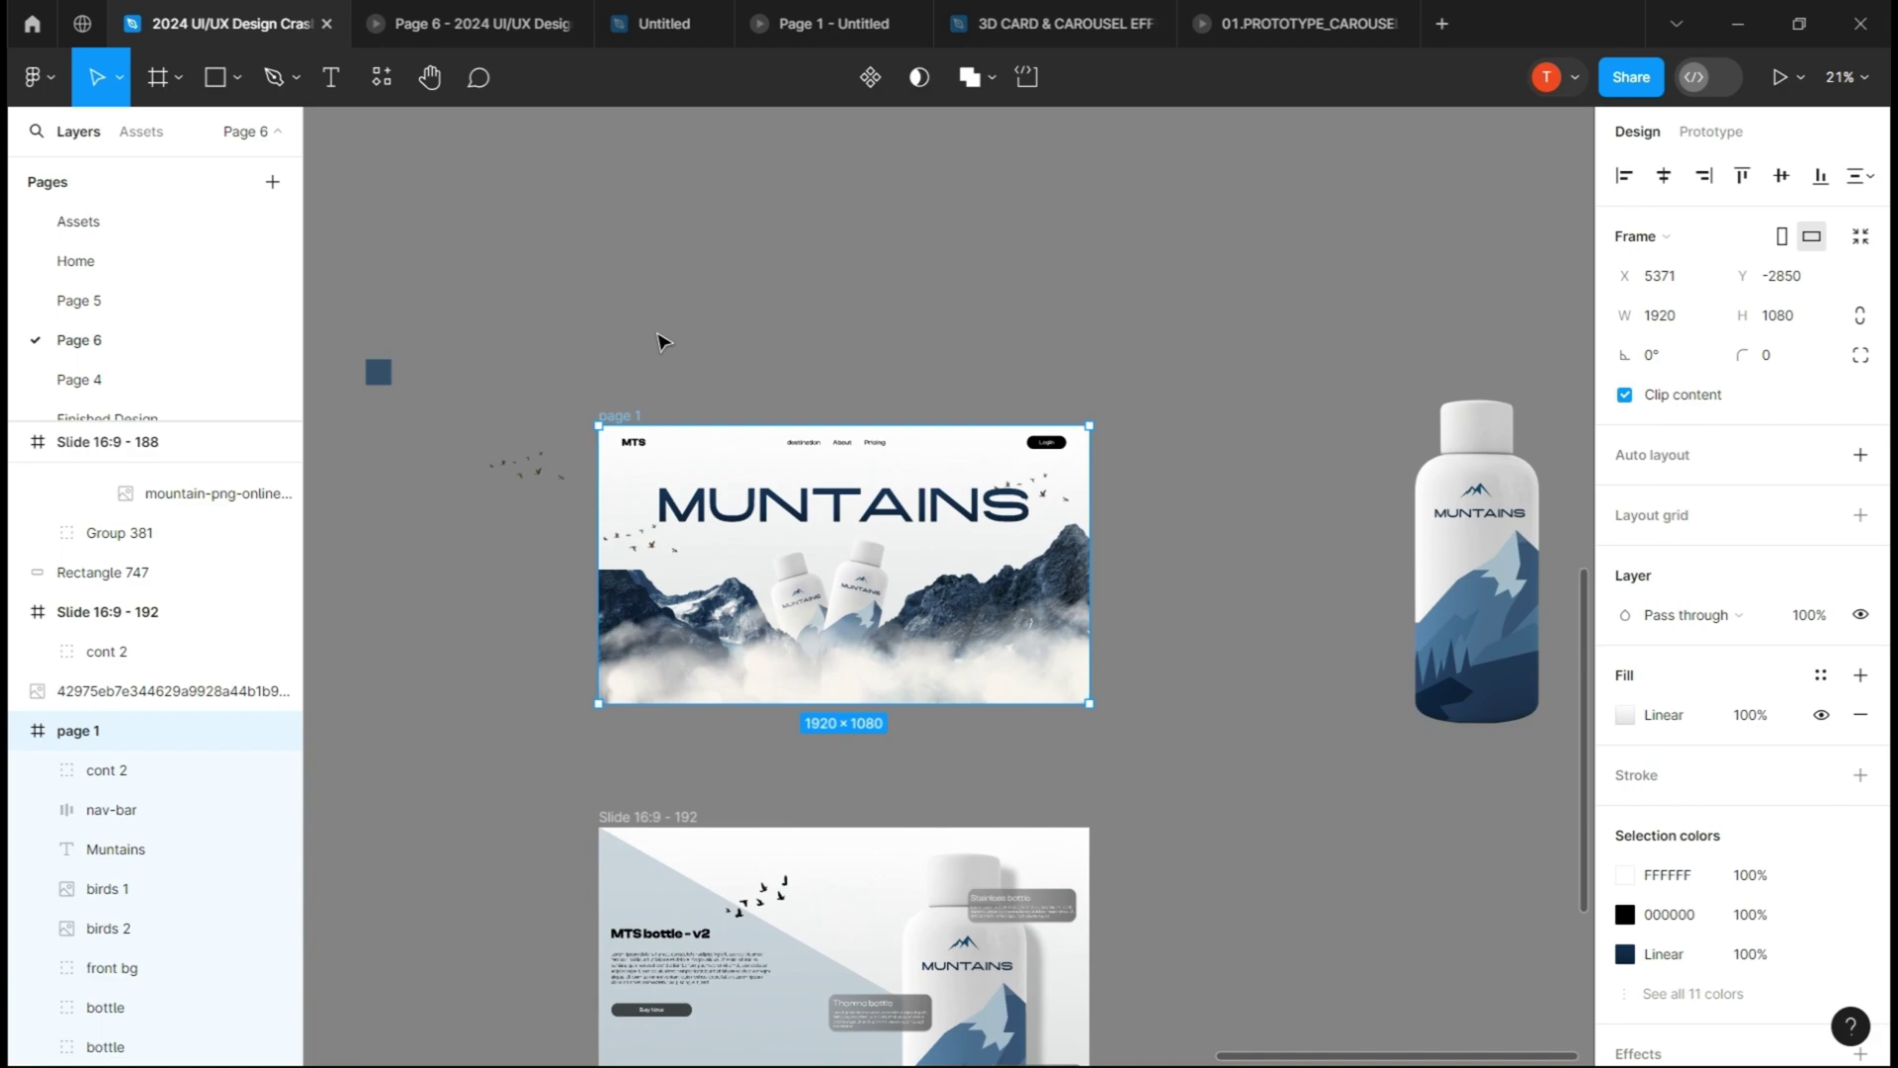
# - Duplicate the page 1 frame into two copies named page 2 and page 3
pyautogui.moveTo(626, 422)
pyautogui.mouseDown()
pyautogui.moveTo(1770, 337)
pyautogui.moveTo(718, 419)
pyautogui.moveTo(724, 273)
pyautogui.mouseUp()
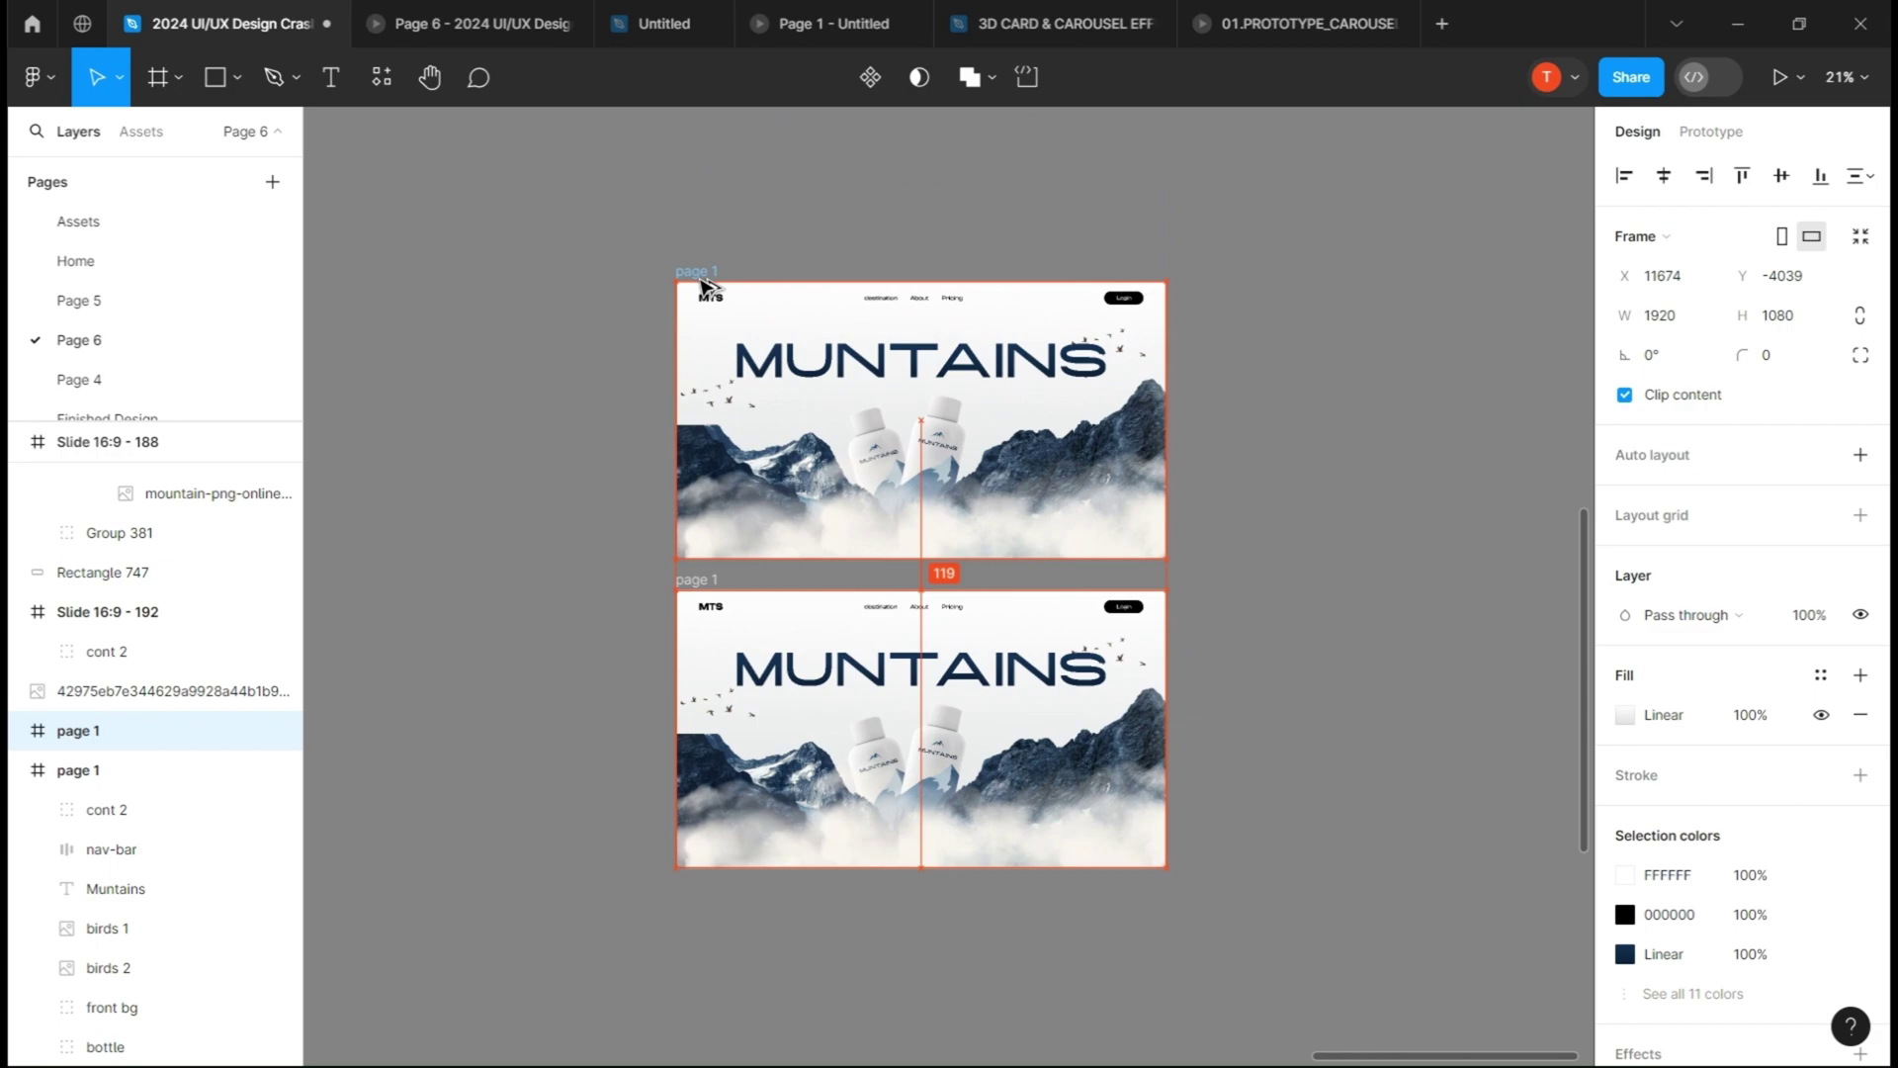
pyautogui.doubleClick(704, 271)
pyautogui.write('page 2')
pyautogui.press('Return')
pyautogui.click(694, 578)
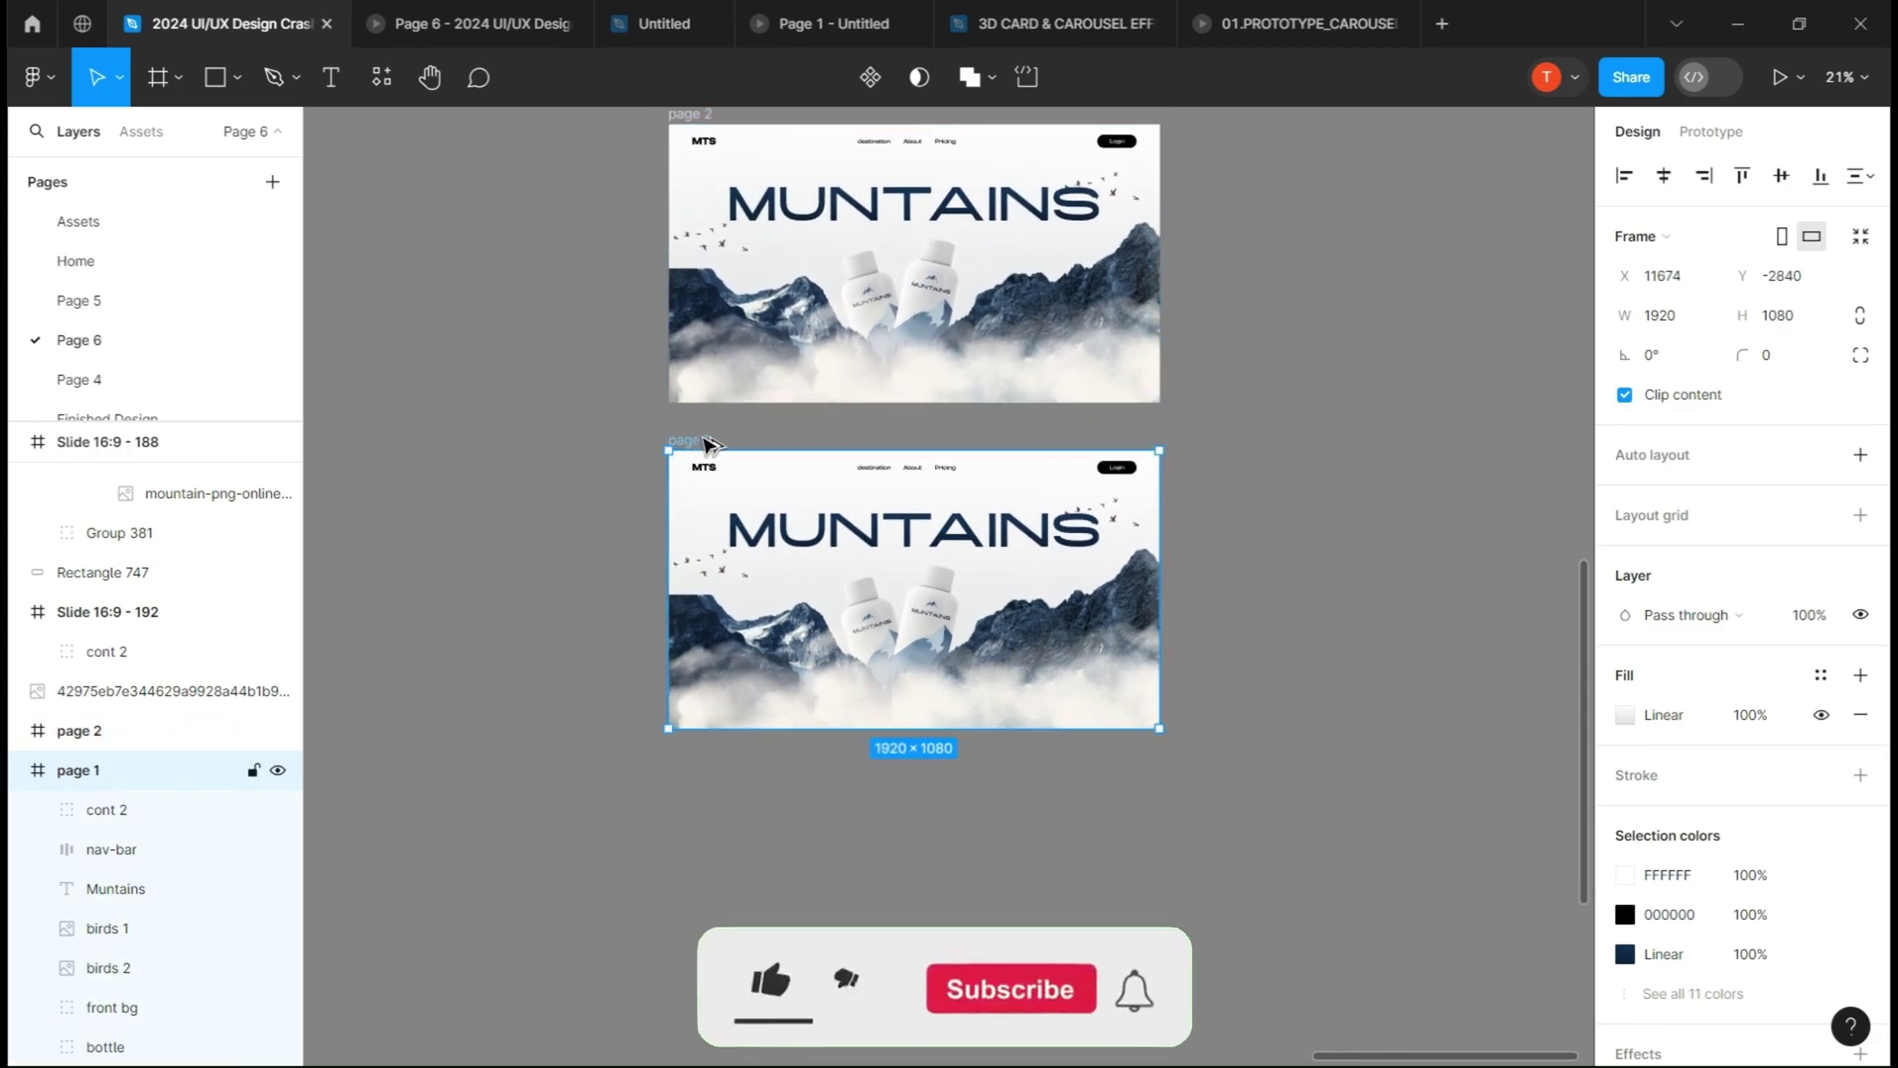
pyautogui.moveTo(694, 578)
pyautogui.mouseDown()
pyautogui.moveTo(712, 804)
pyautogui.moveTo(1275, 445)
pyautogui.mouseUp()
pyautogui.write('page 3')
pyautogui.press('Return')
pyautogui.keyDown('ctrl'); pyautogui.scroll(5, 873, 323); pyautogui.keyUp('ctrl')
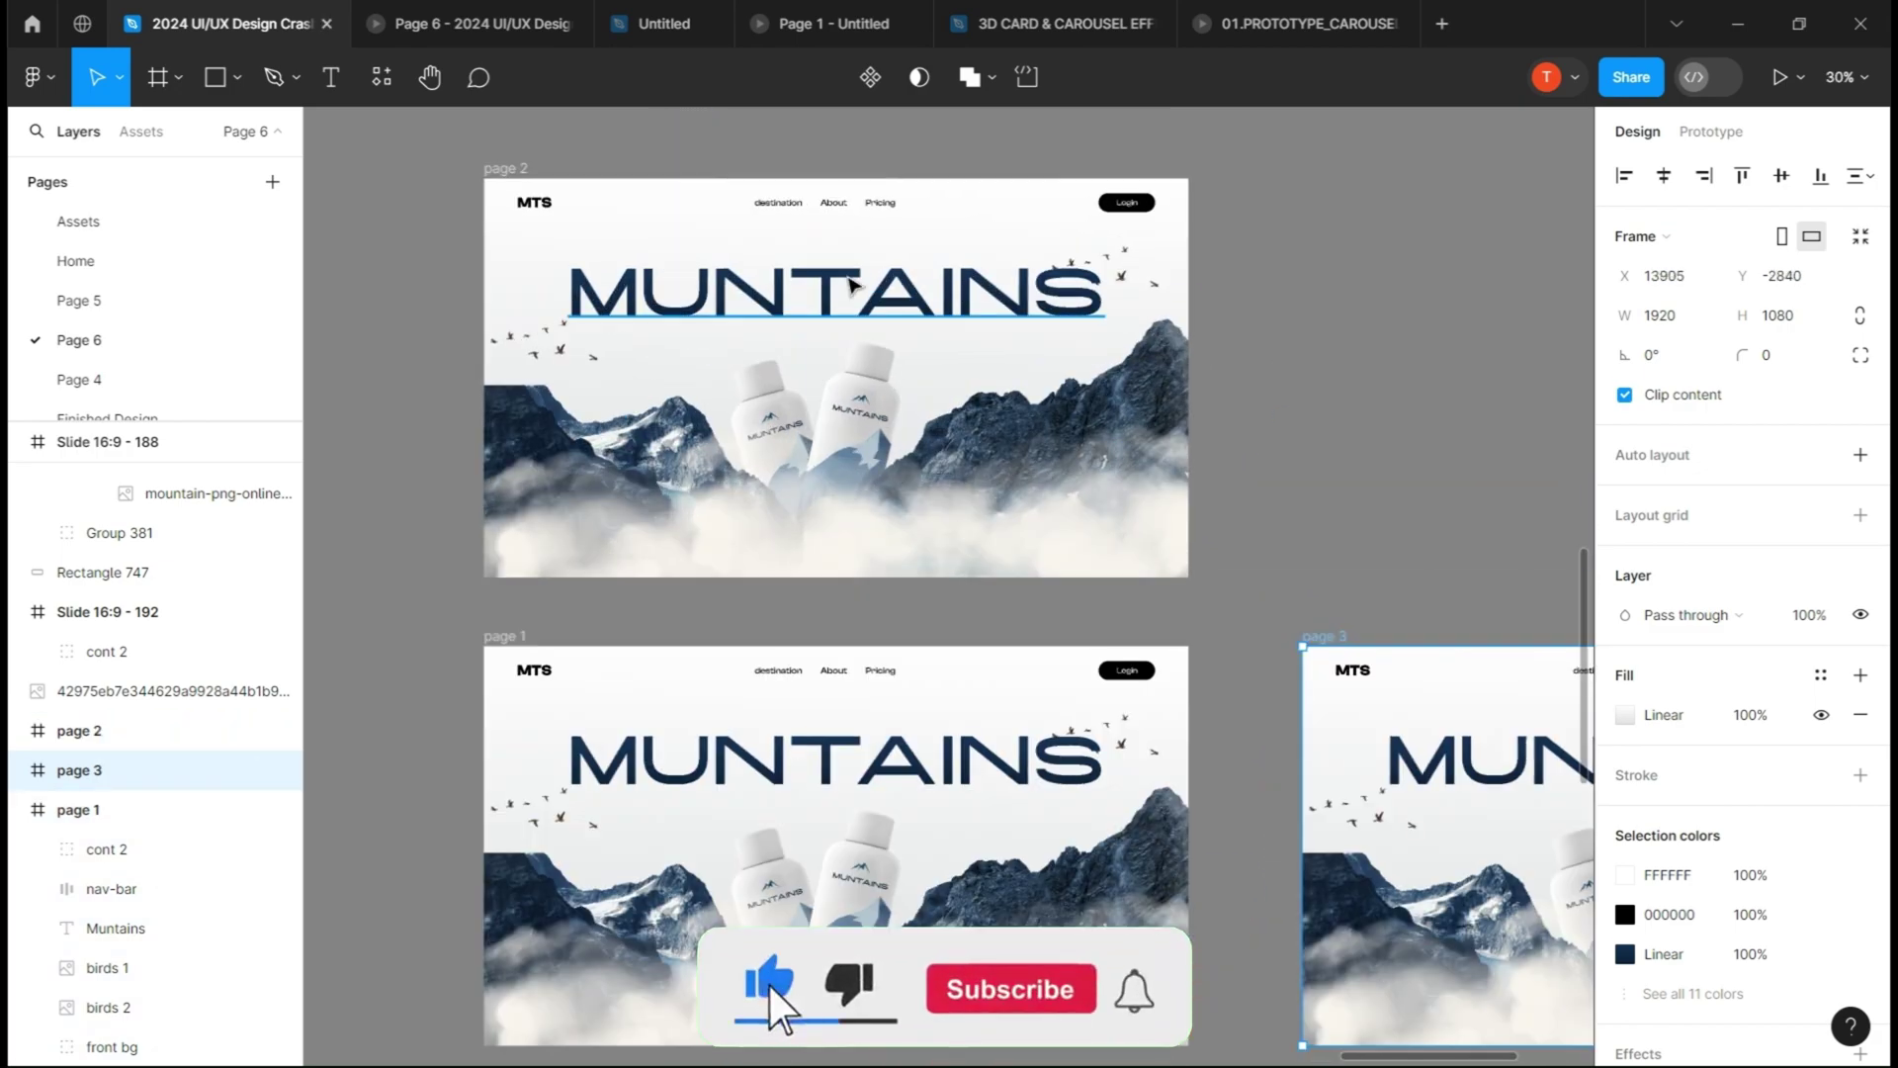
# - Move the Muntains title above page 2 with a negative Y and hide both bird groups
pyautogui.click(872, 323)
pyautogui.keyDown('ctrl'); pyautogui.scroll(-2, 872, 324); pyautogui.keyUp('ctrl')
pyautogui.click(1781, 236)
pyautogui.write('-1')
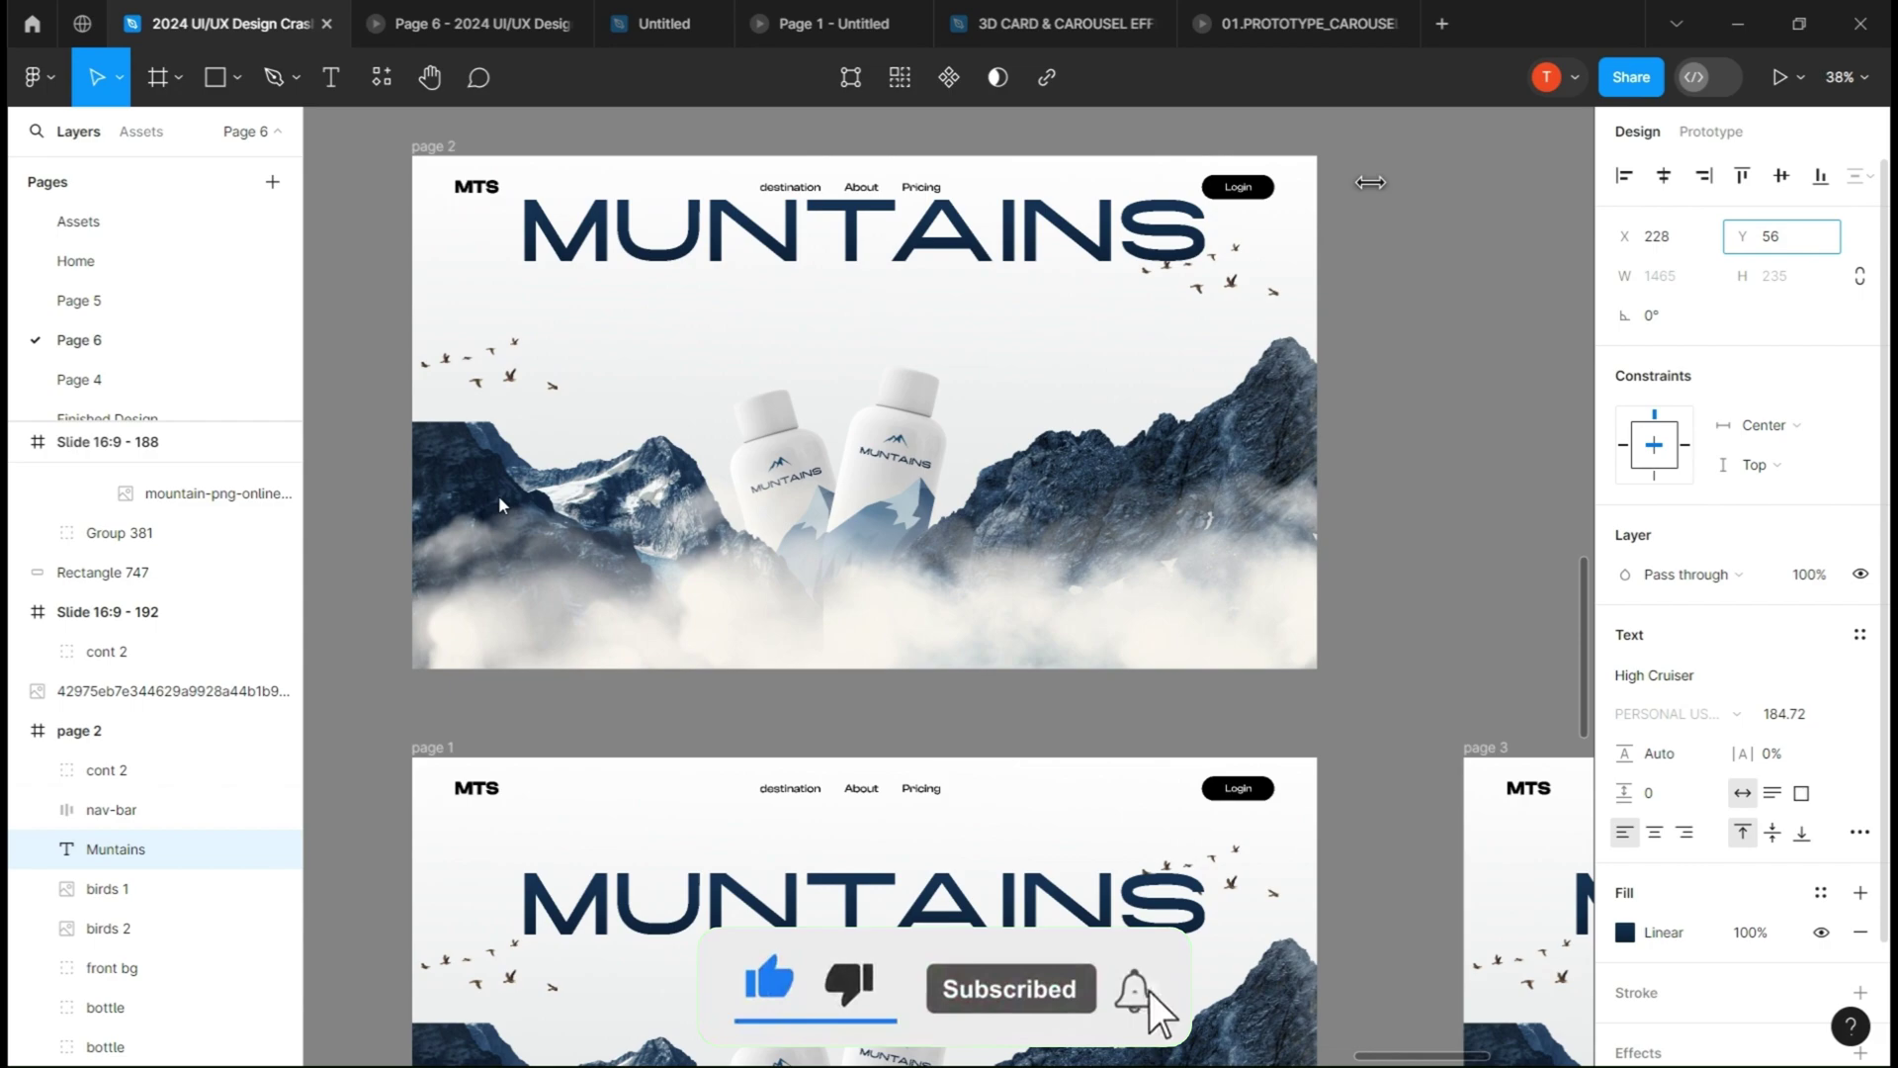
pyautogui.press('Return')
pyautogui.write('-145')
pyautogui.press('Return')
pyautogui.click(1209, 275)
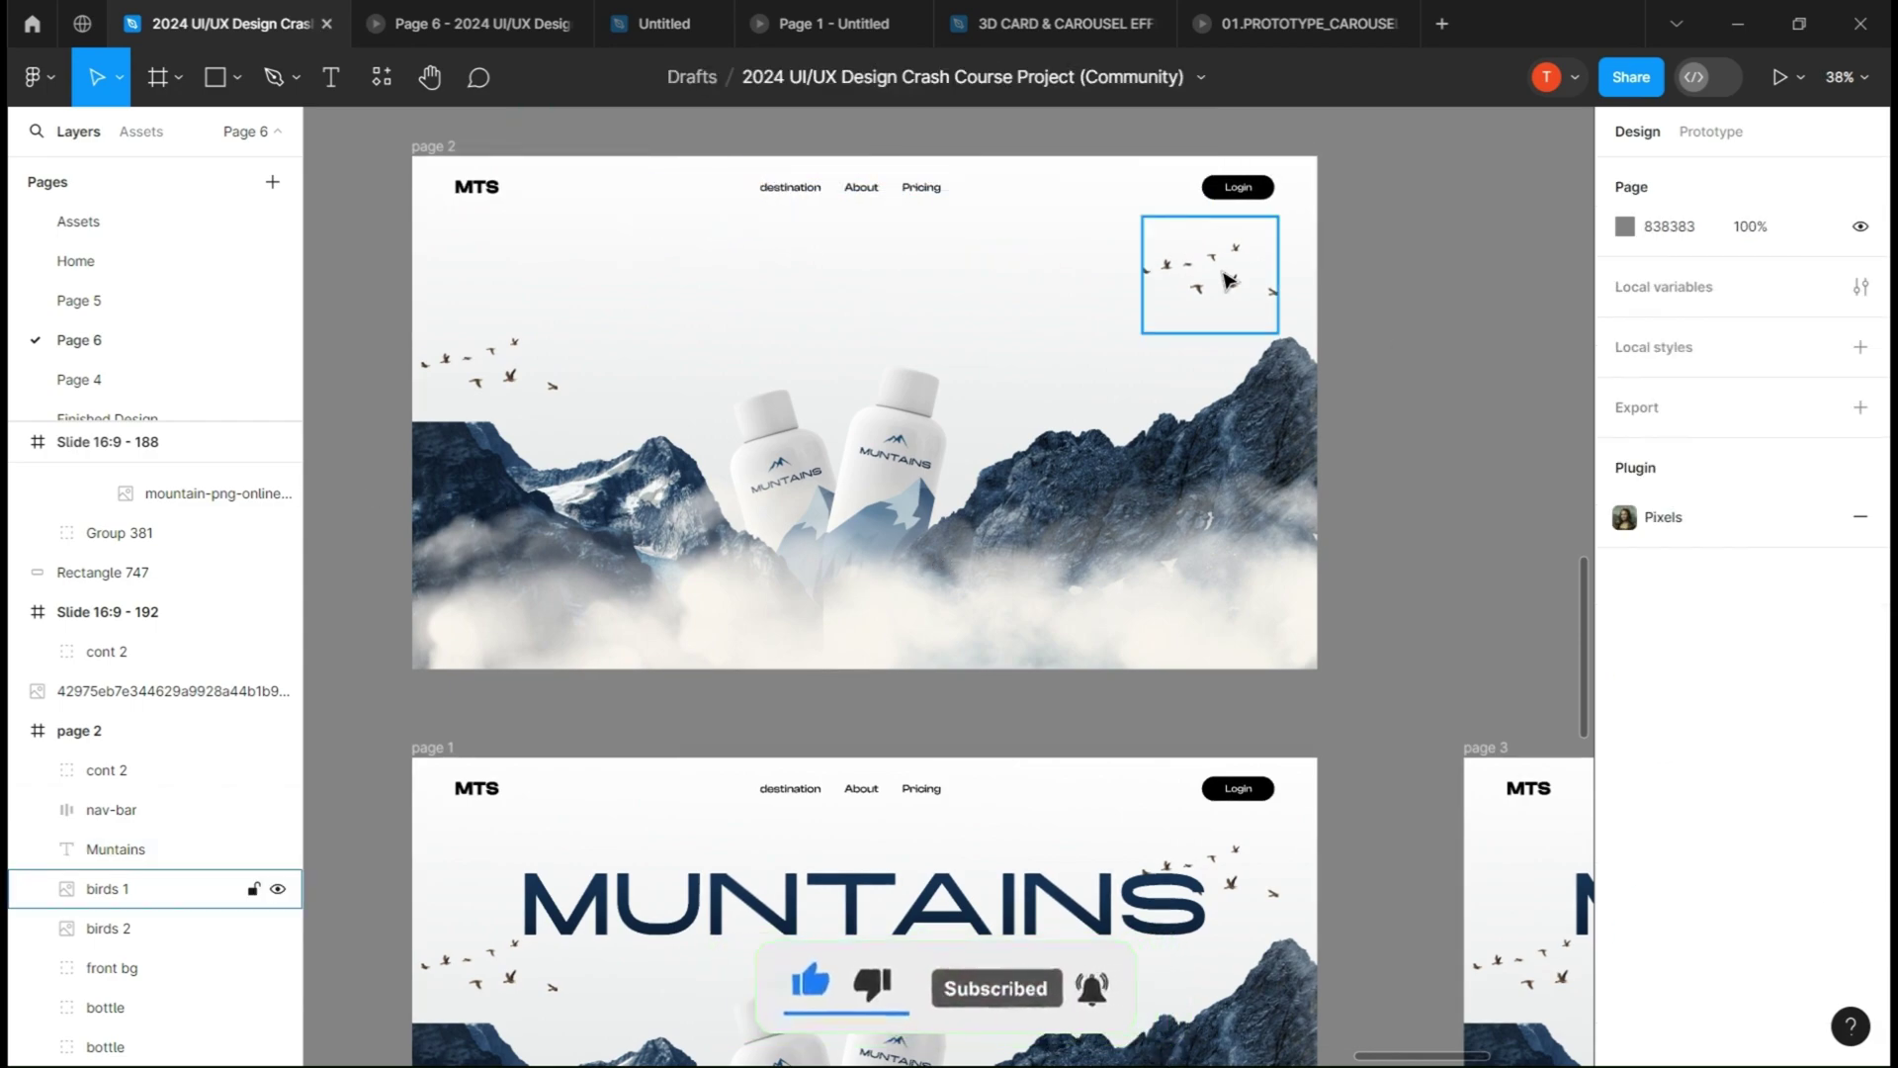
pyautogui.keyDown('shift'); pyautogui.click(490, 364); pyautogui.keyUp('shift')
pyautogui.moveTo(1209, 274); pyautogui.dragTo(1208, 237)
pyautogui.press('0')
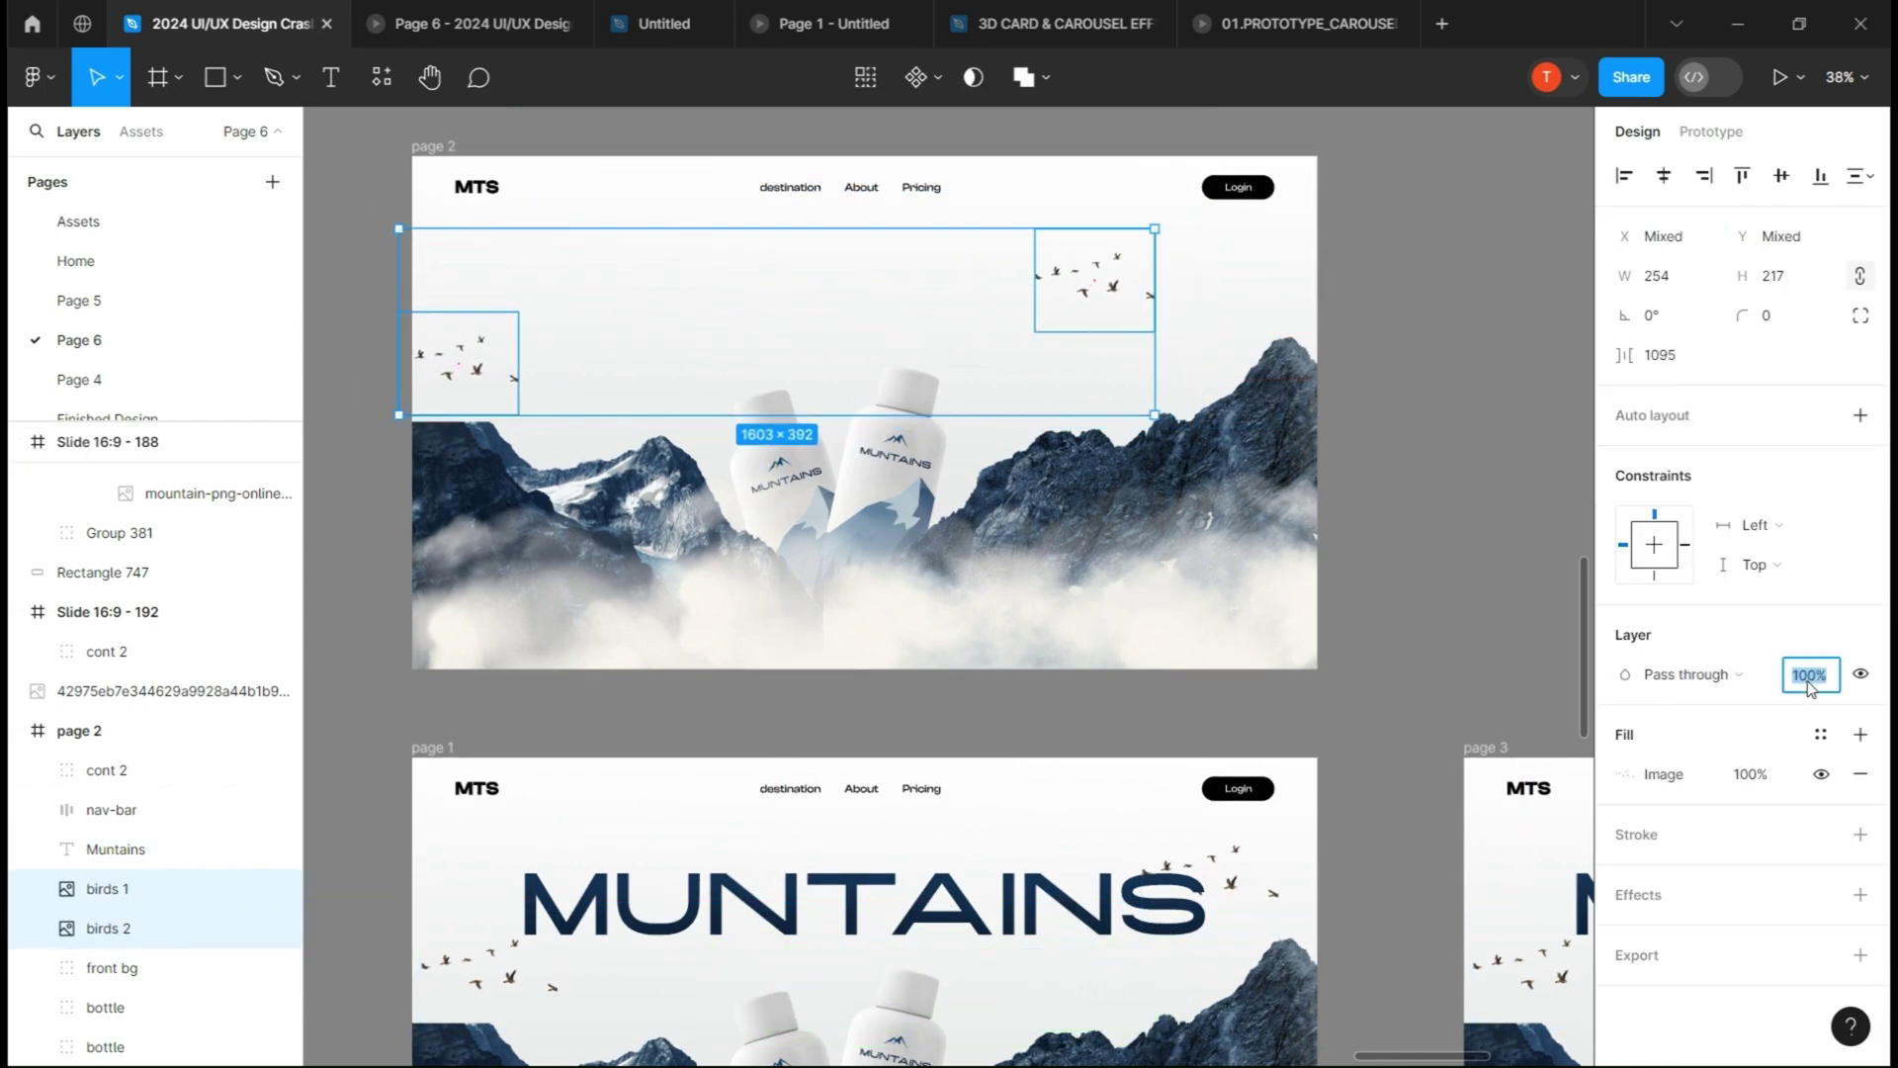
pyautogui.press('Return')
# - Push the nav bar and the mountains-and-clouds group out of page 2, then enable Clip content
pyautogui.moveTo(1156, 332); pyautogui.dragTo(950, 178)
pyautogui.click(1780, 276)
pyautogui.write('-135')
pyautogui.press('Return')
pyautogui.click(1122, 547)
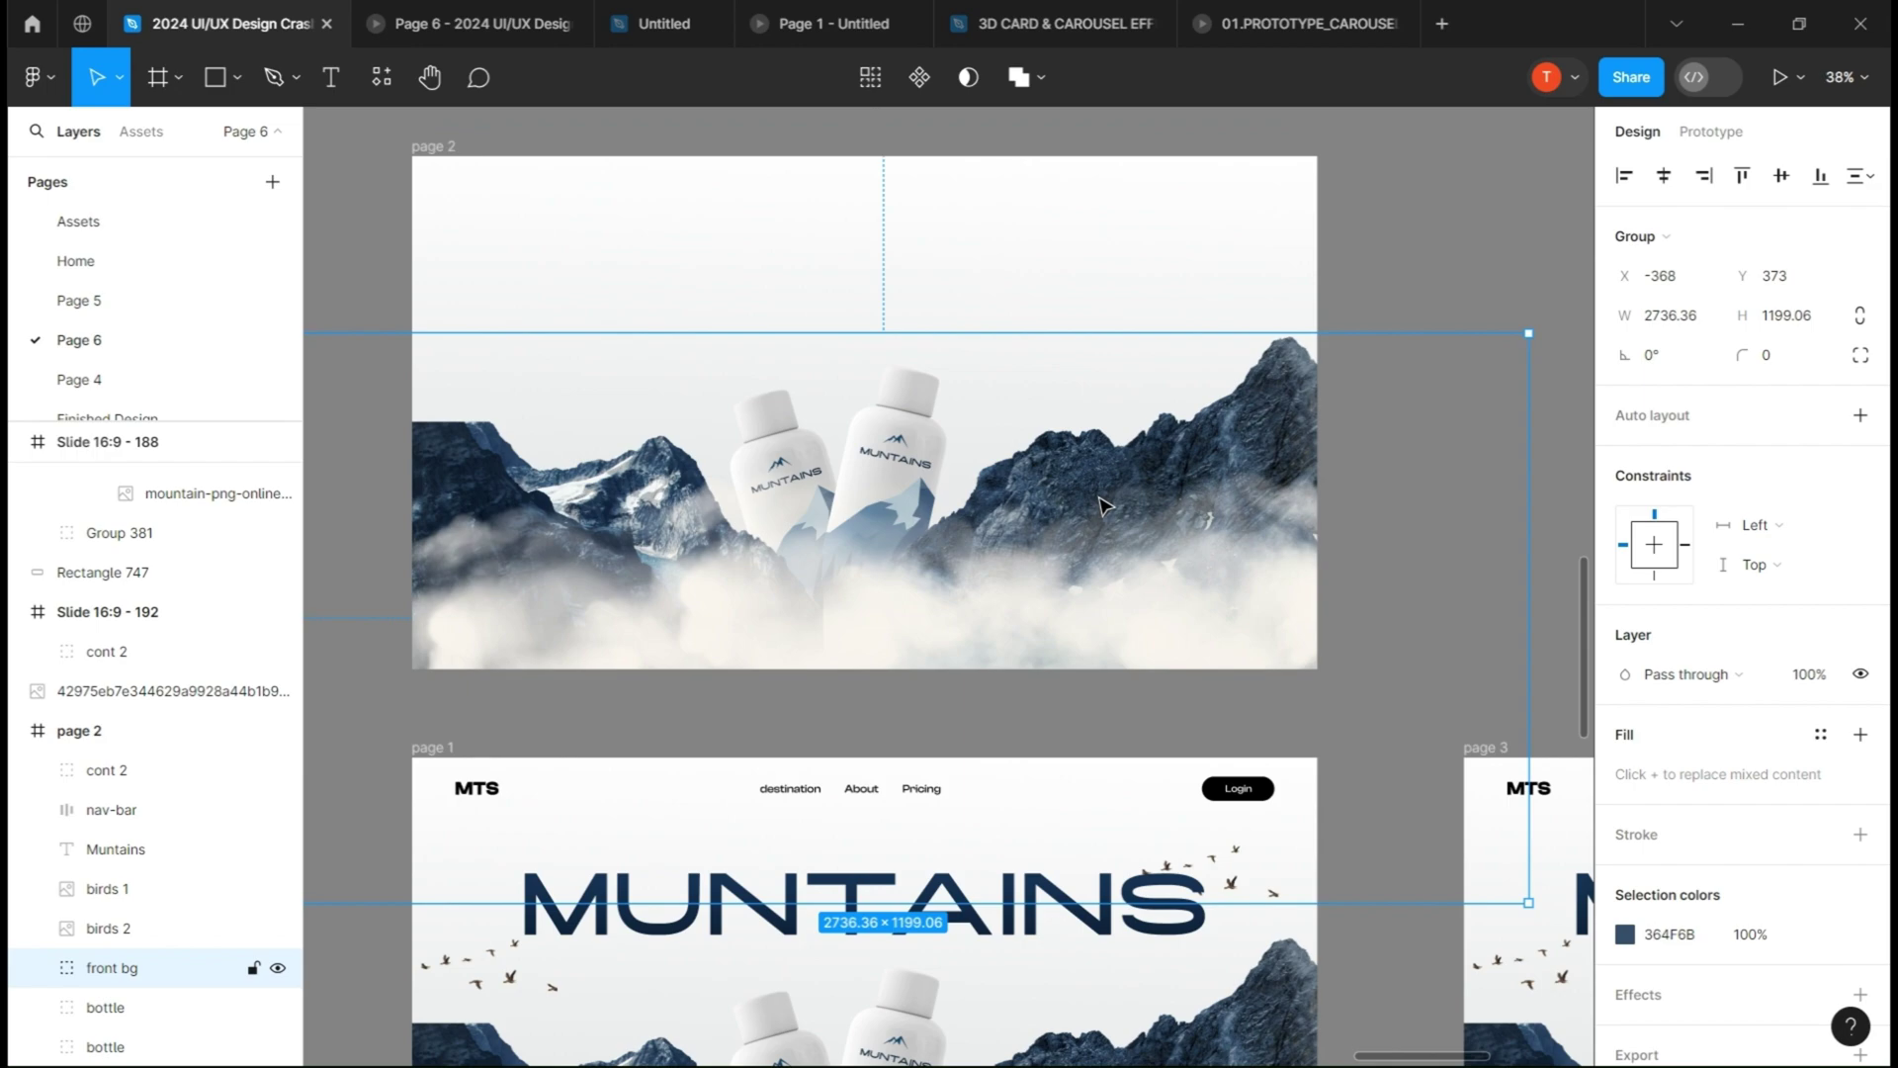
pyautogui.moveTo(1123, 548); pyautogui.dragTo(432, 932)
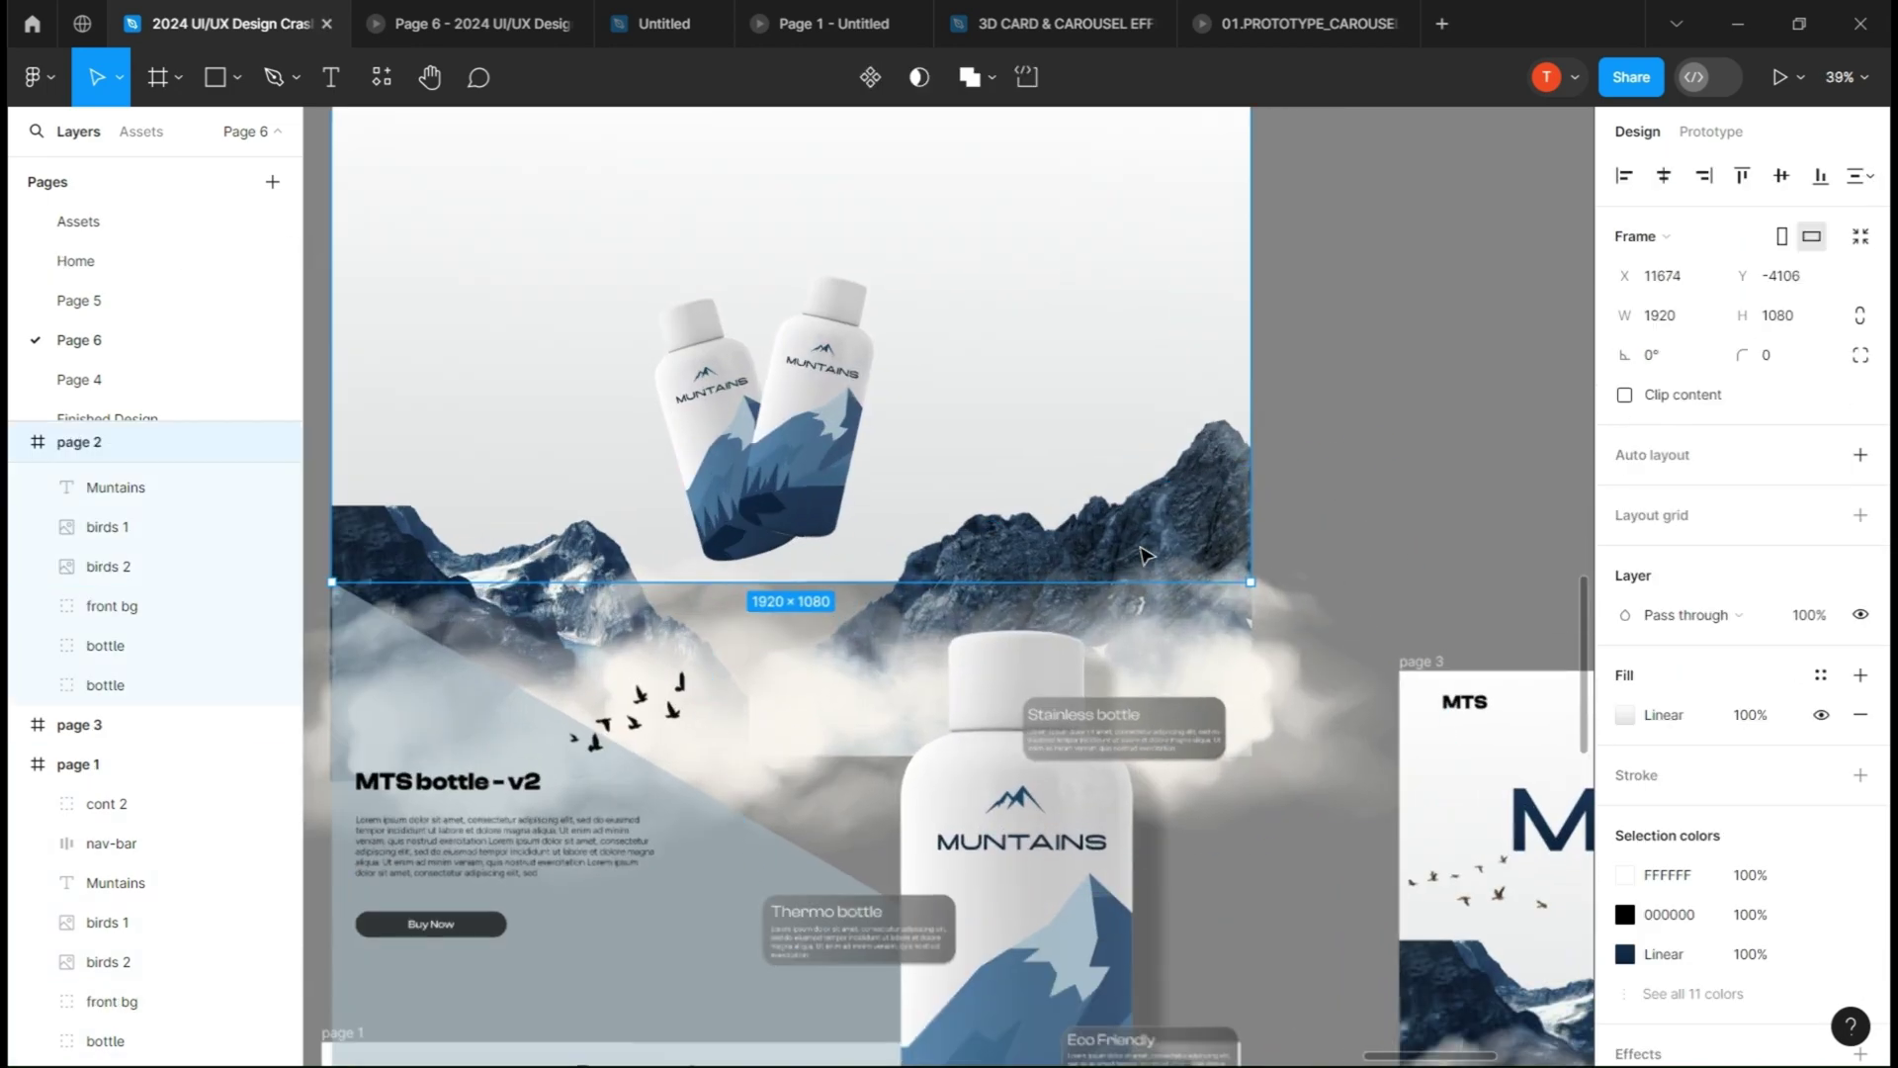
pyautogui.moveTo(1143, 556); pyautogui.dragTo(1198, 654)
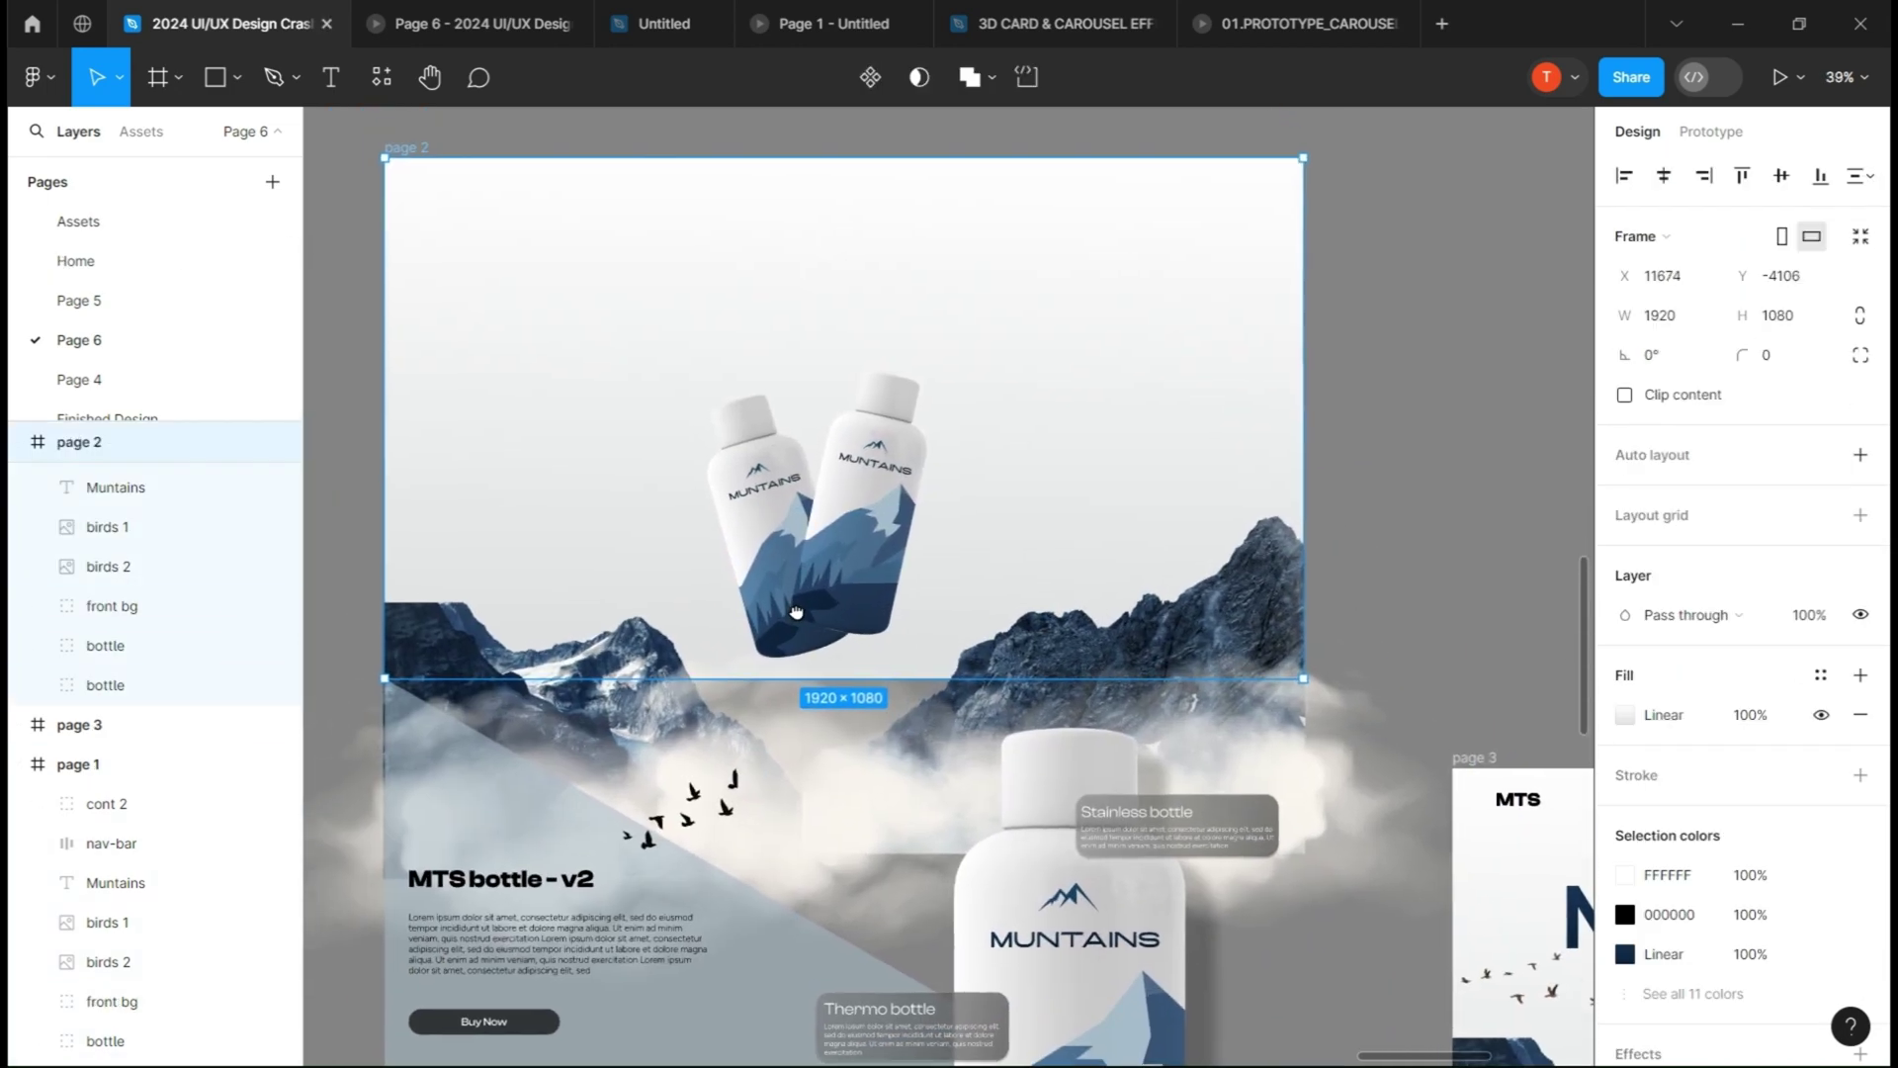
pyautogui.click(1625, 395)
# - Move mount 2 up and right into the frame, then reselect the whole mountains group
pyautogui.click(950, 832)
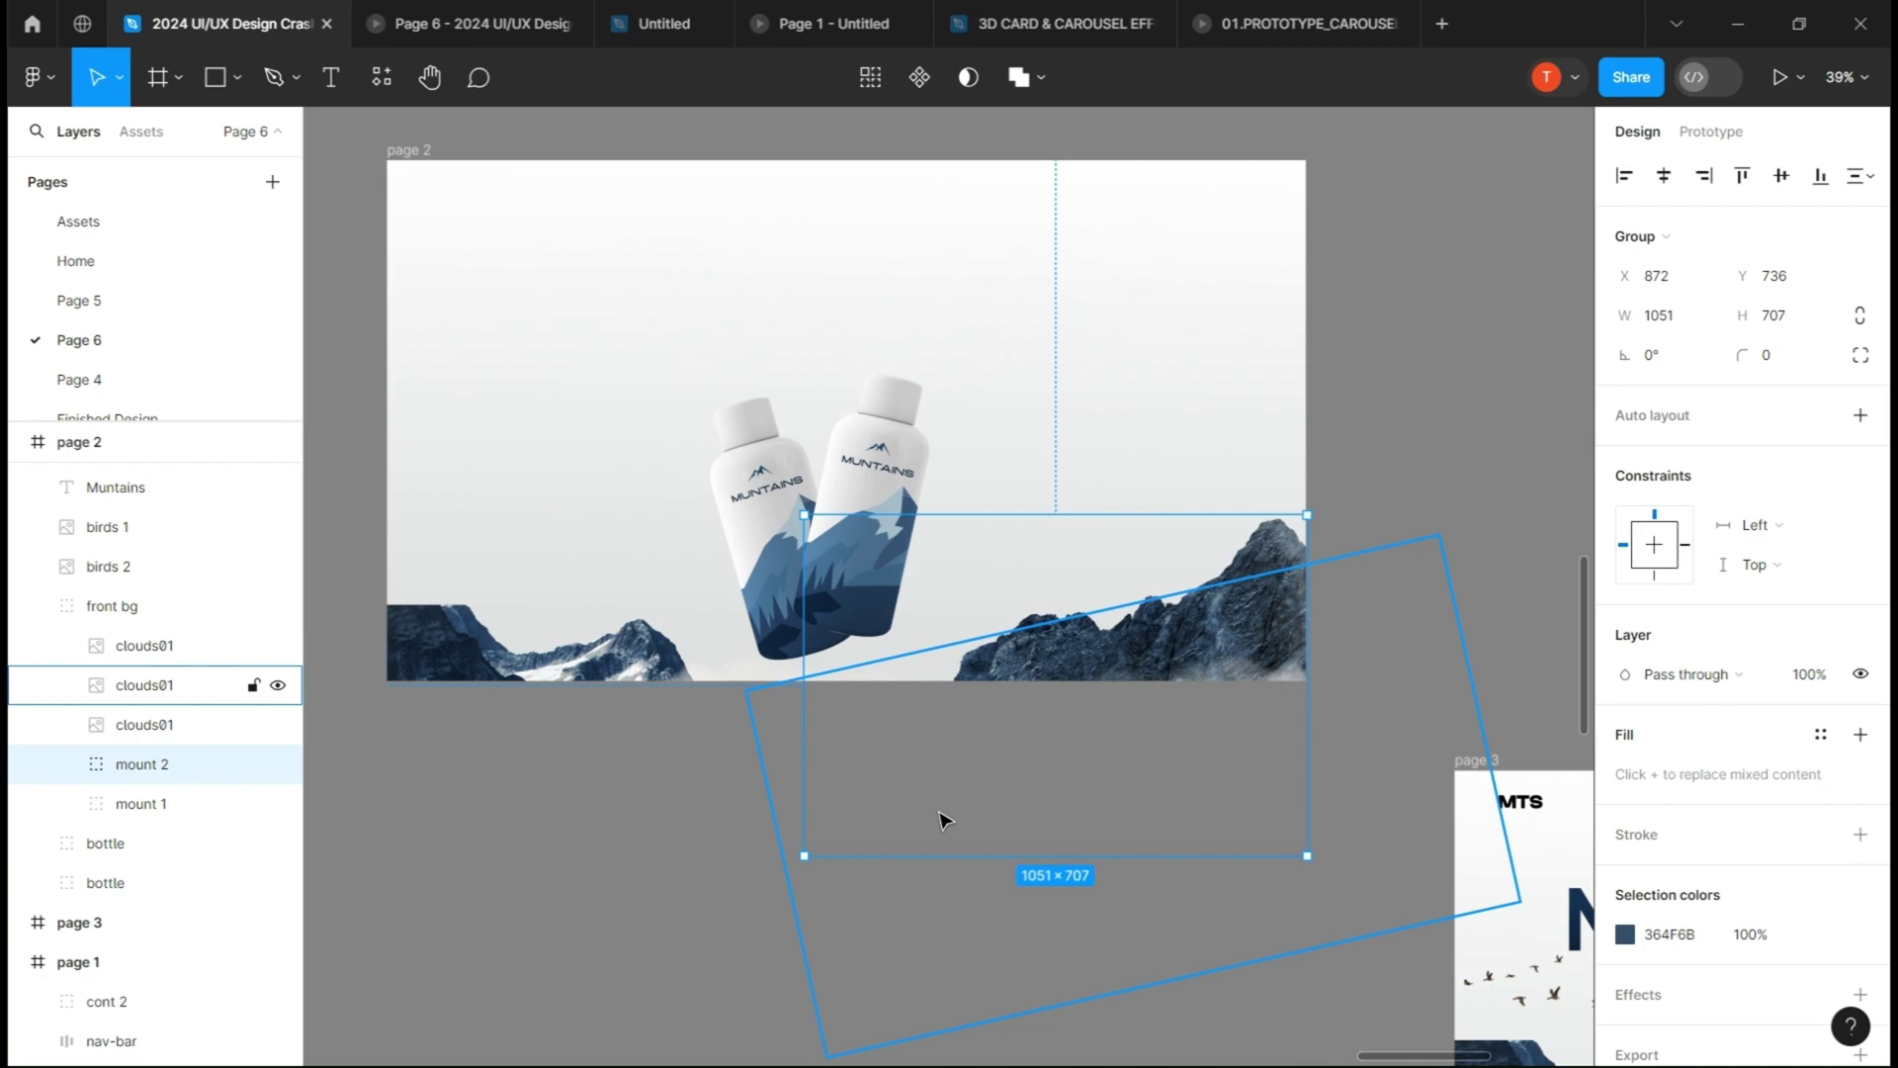
pyautogui.click(1038, 772)
pyautogui.moveTo(1038, 771); pyautogui.dragTo(1282, 594)
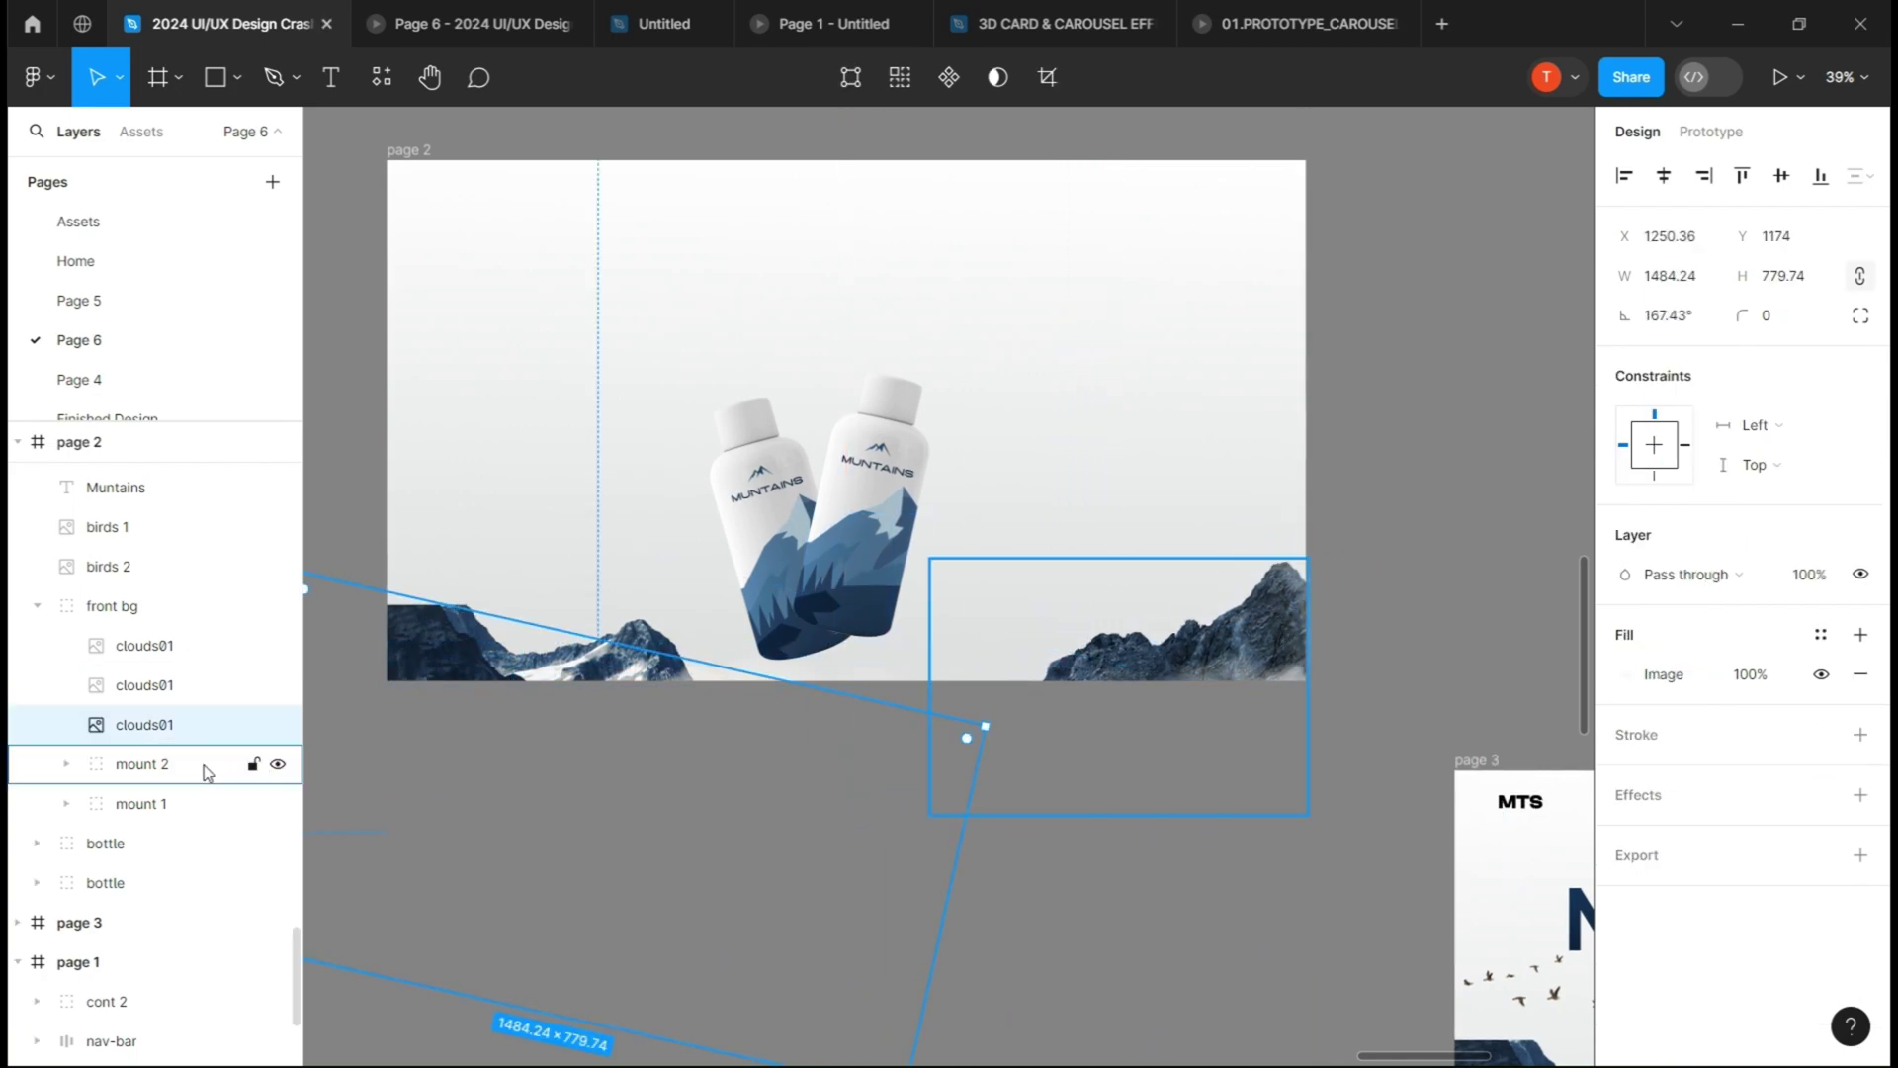
pyautogui.click(141, 803)
pyautogui.hotkey('shift', 'Return')
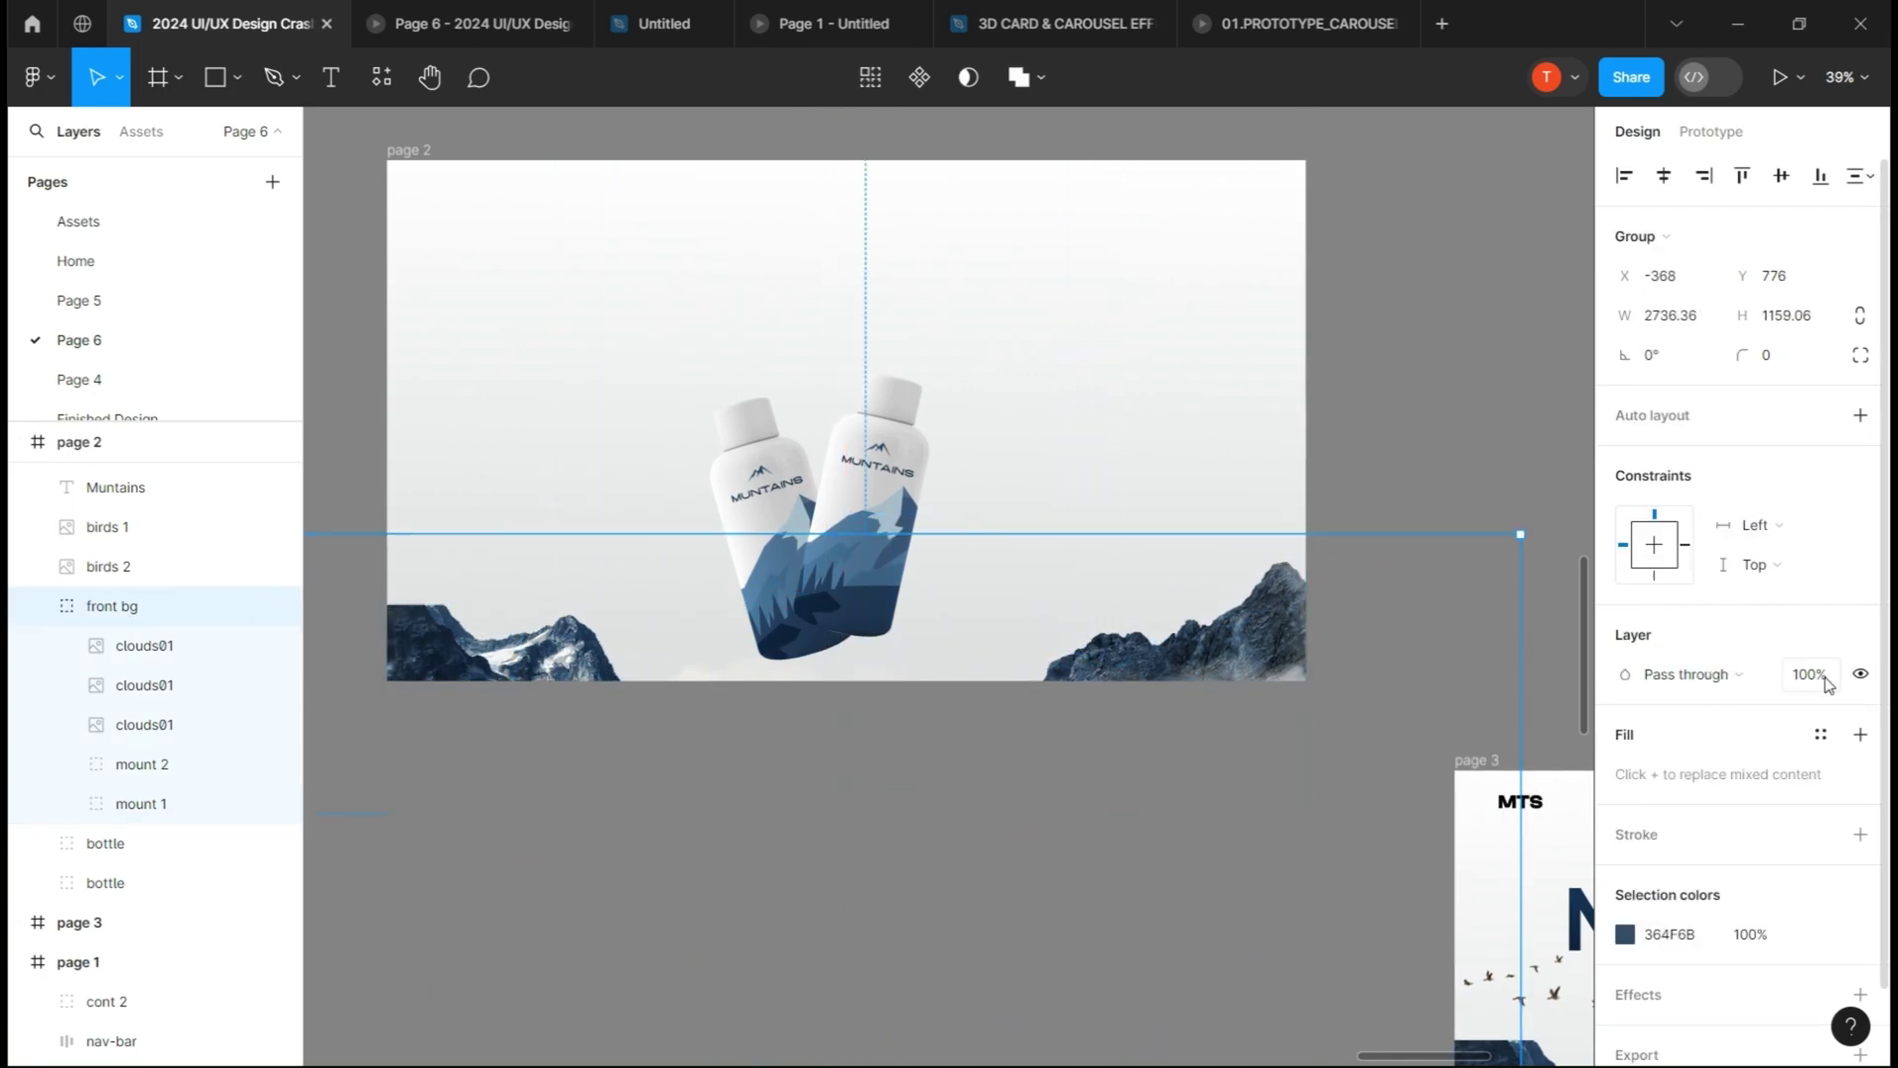
pyautogui.write('0')
# - Set both bottles' rotation to 0 and nudge the left bottle toward the right one
pyautogui.press('Return')
pyautogui.click(1024, 430)
pyautogui.click(890, 489)
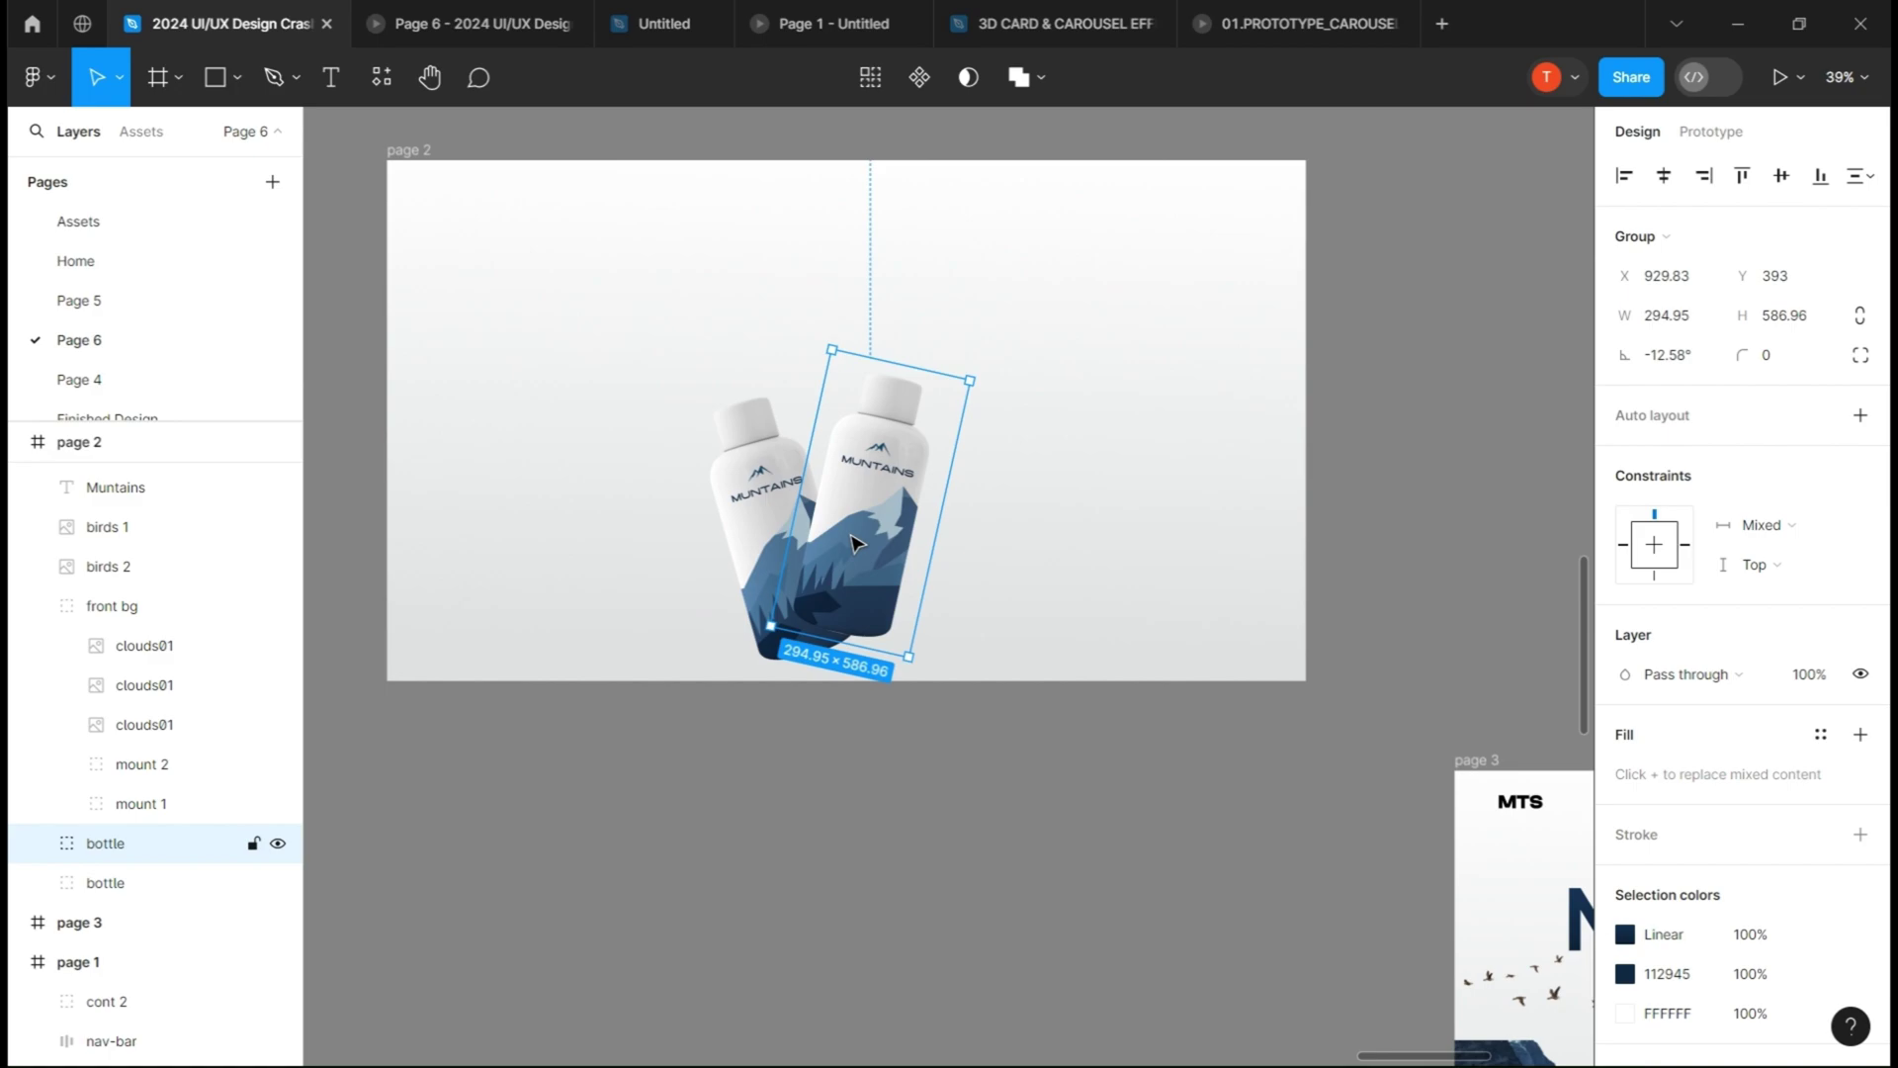
pyautogui.scroll(3, 796, 448)
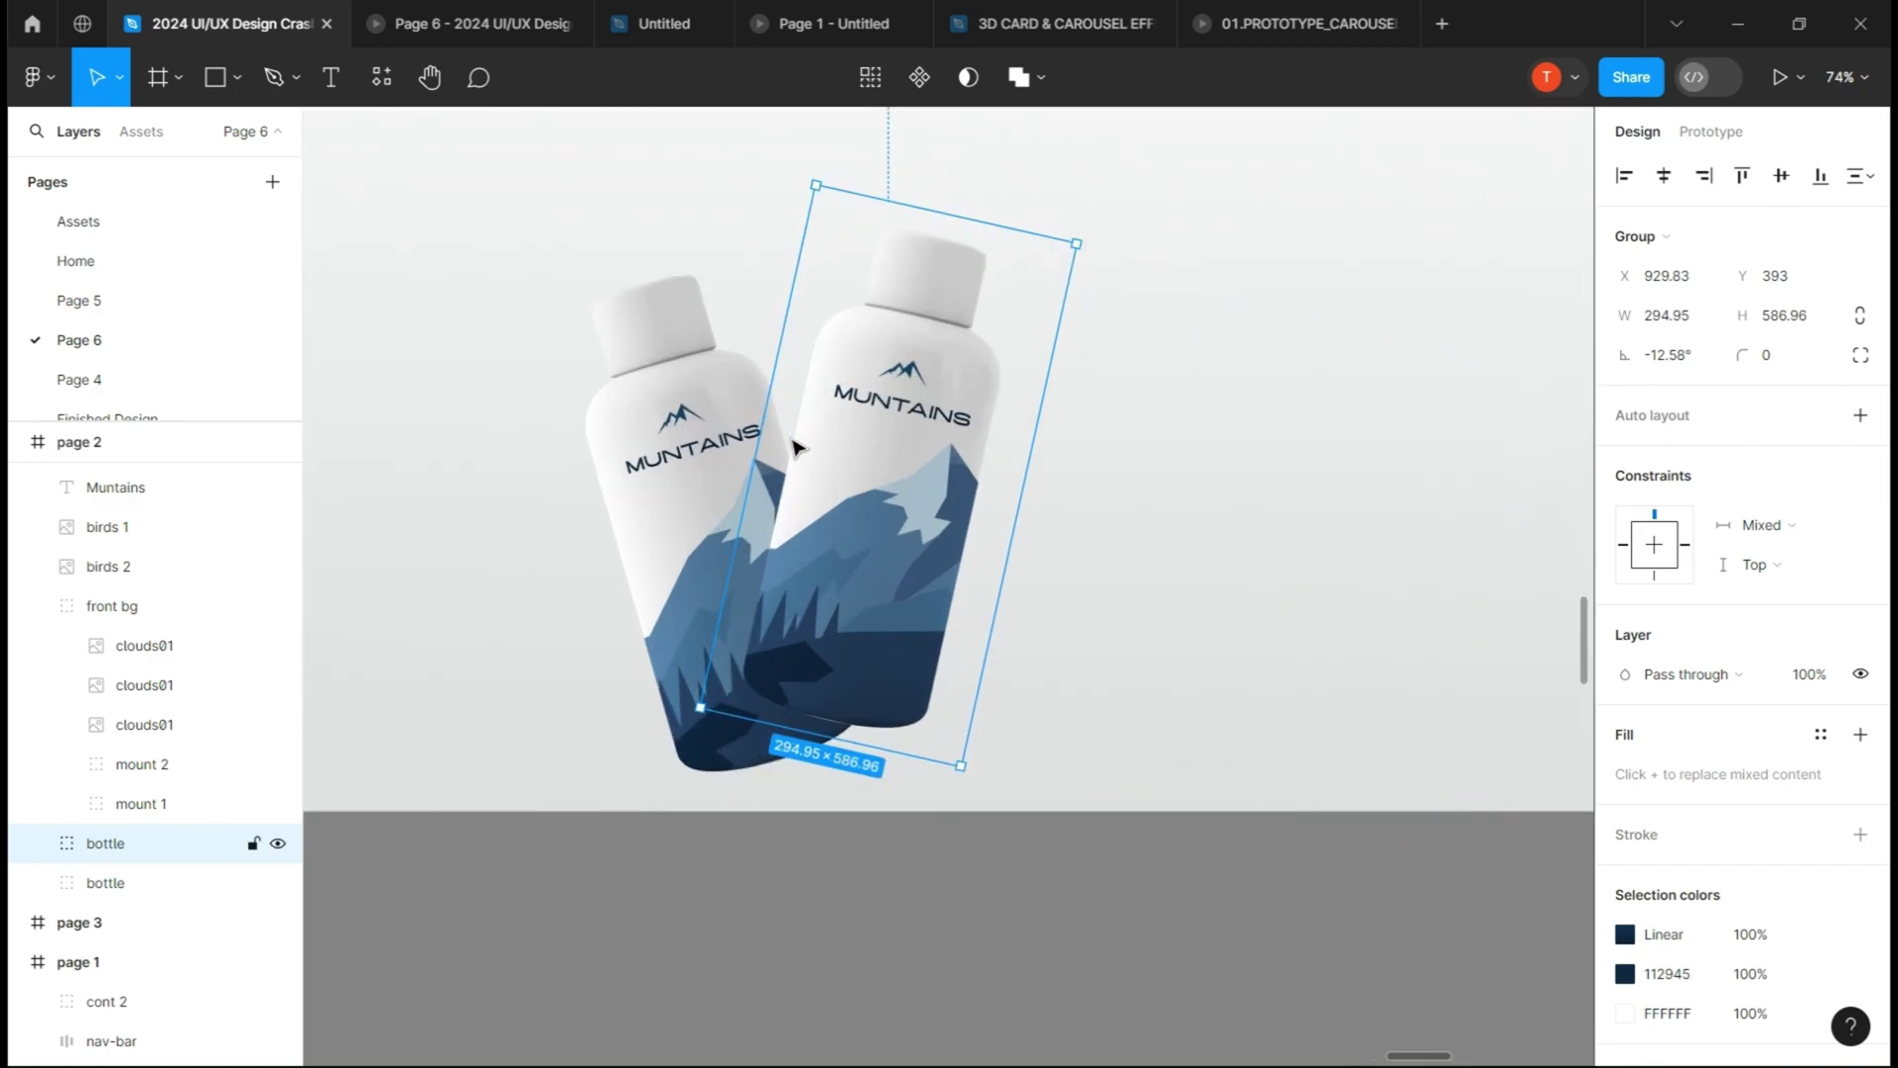
pyautogui.write('0')
pyautogui.press('Return')
pyautogui.click(644, 332)
pyautogui.click(1664, 355)
pyautogui.write('0')
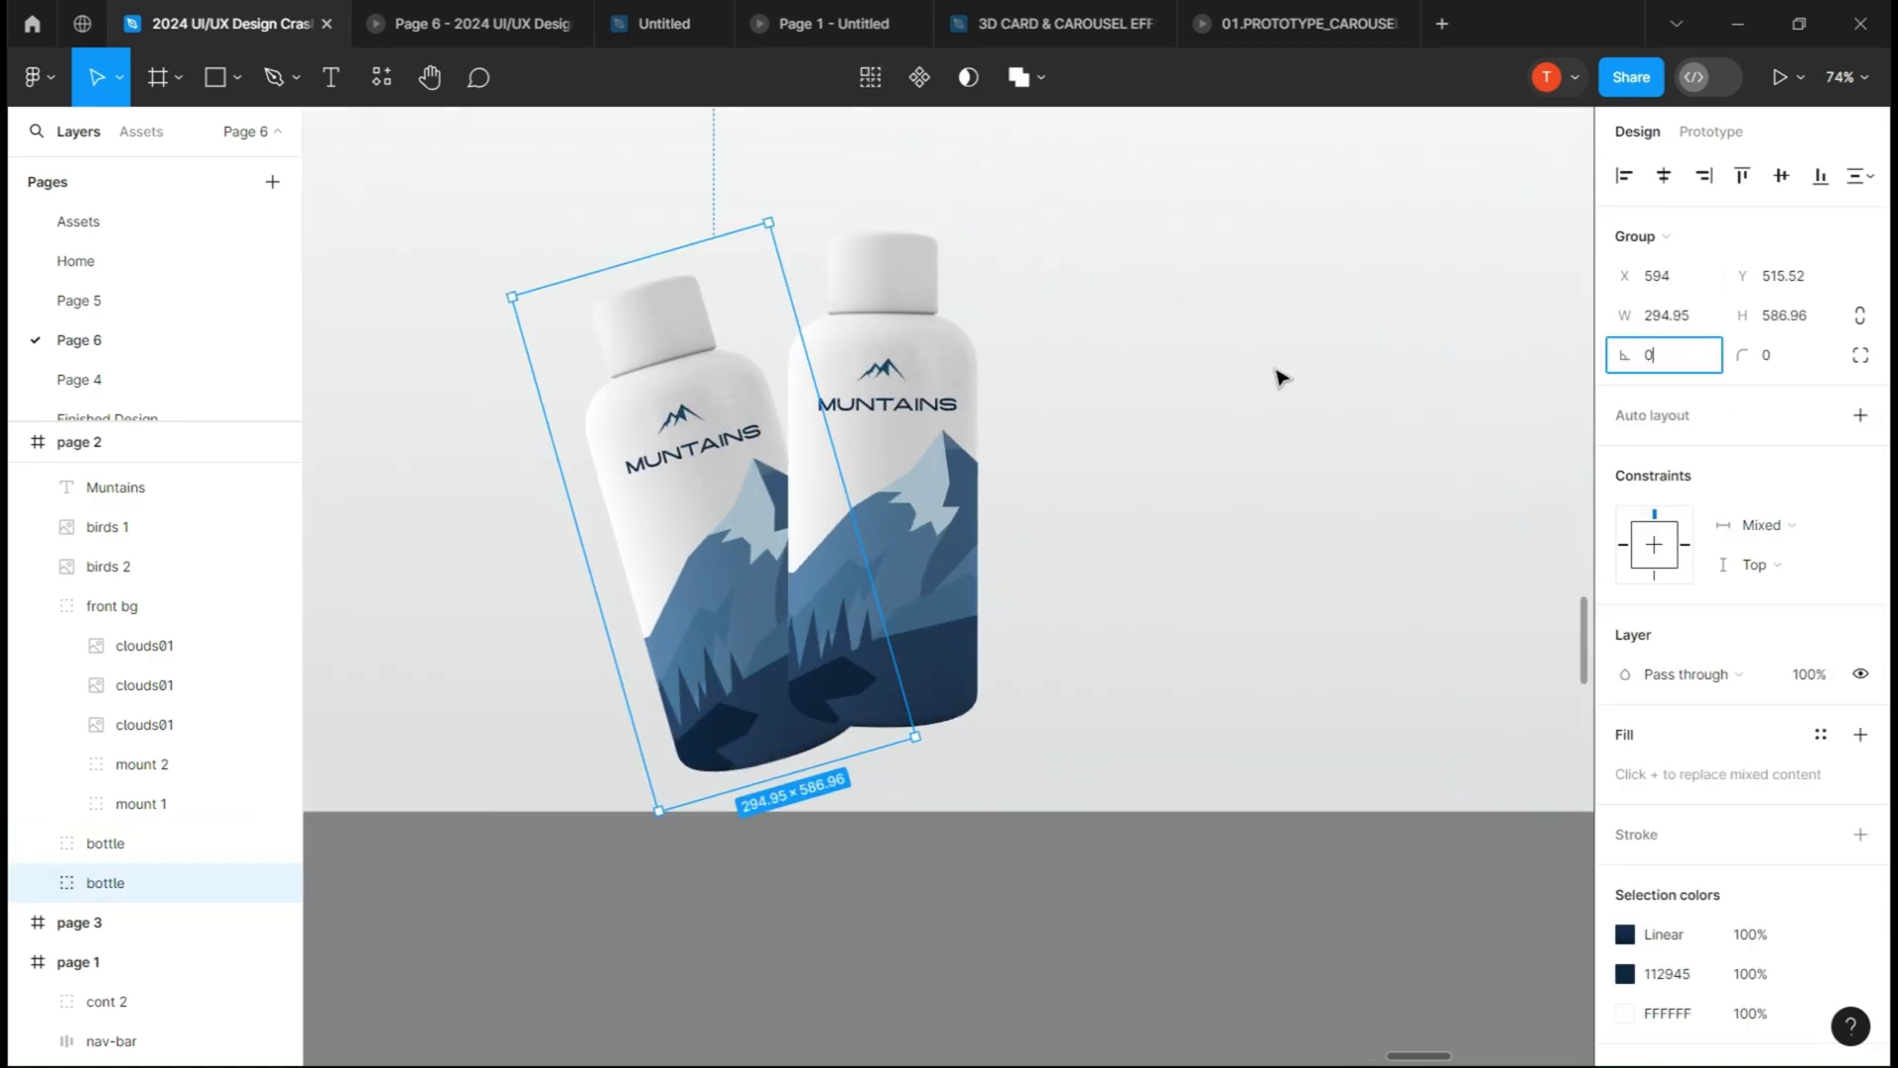
pyautogui.press('Return')
pyautogui.click(922, 455)
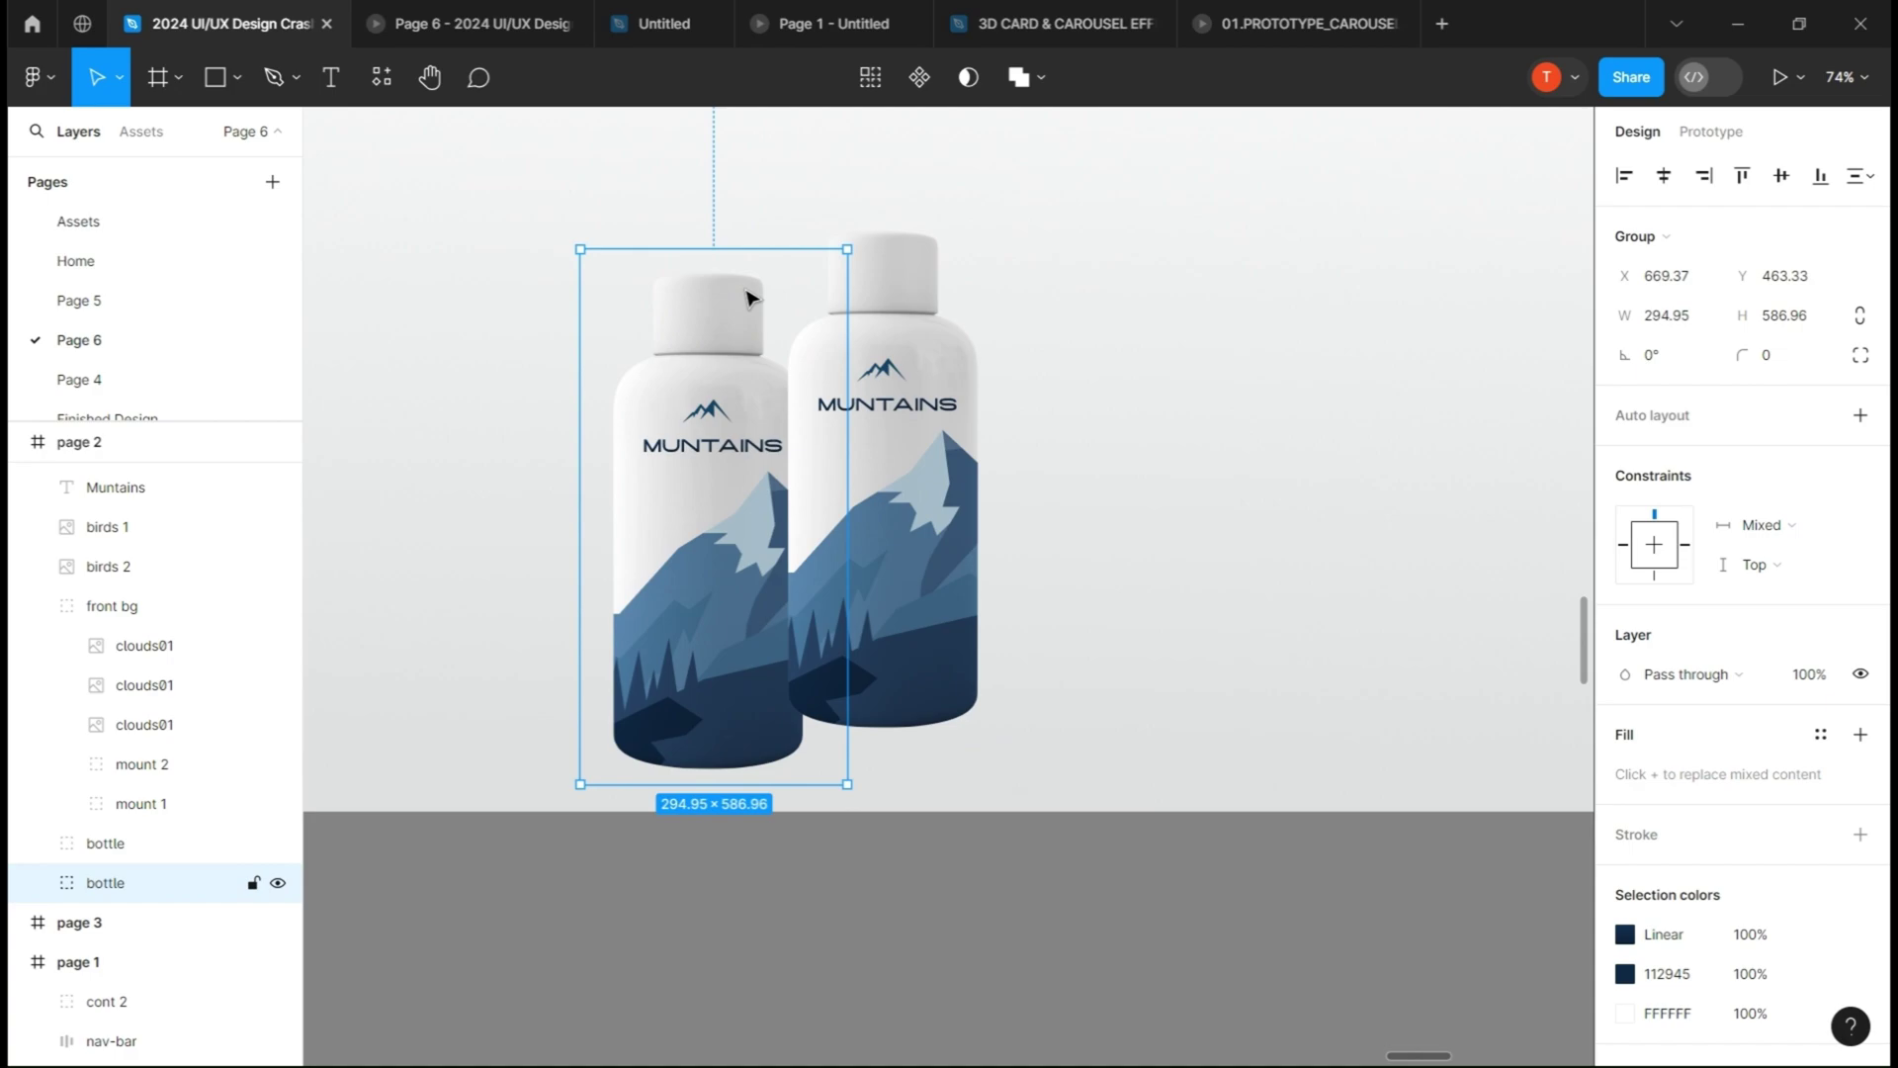
pyautogui.moveTo(733, 306); pyautogui.dragTo(773, 307)
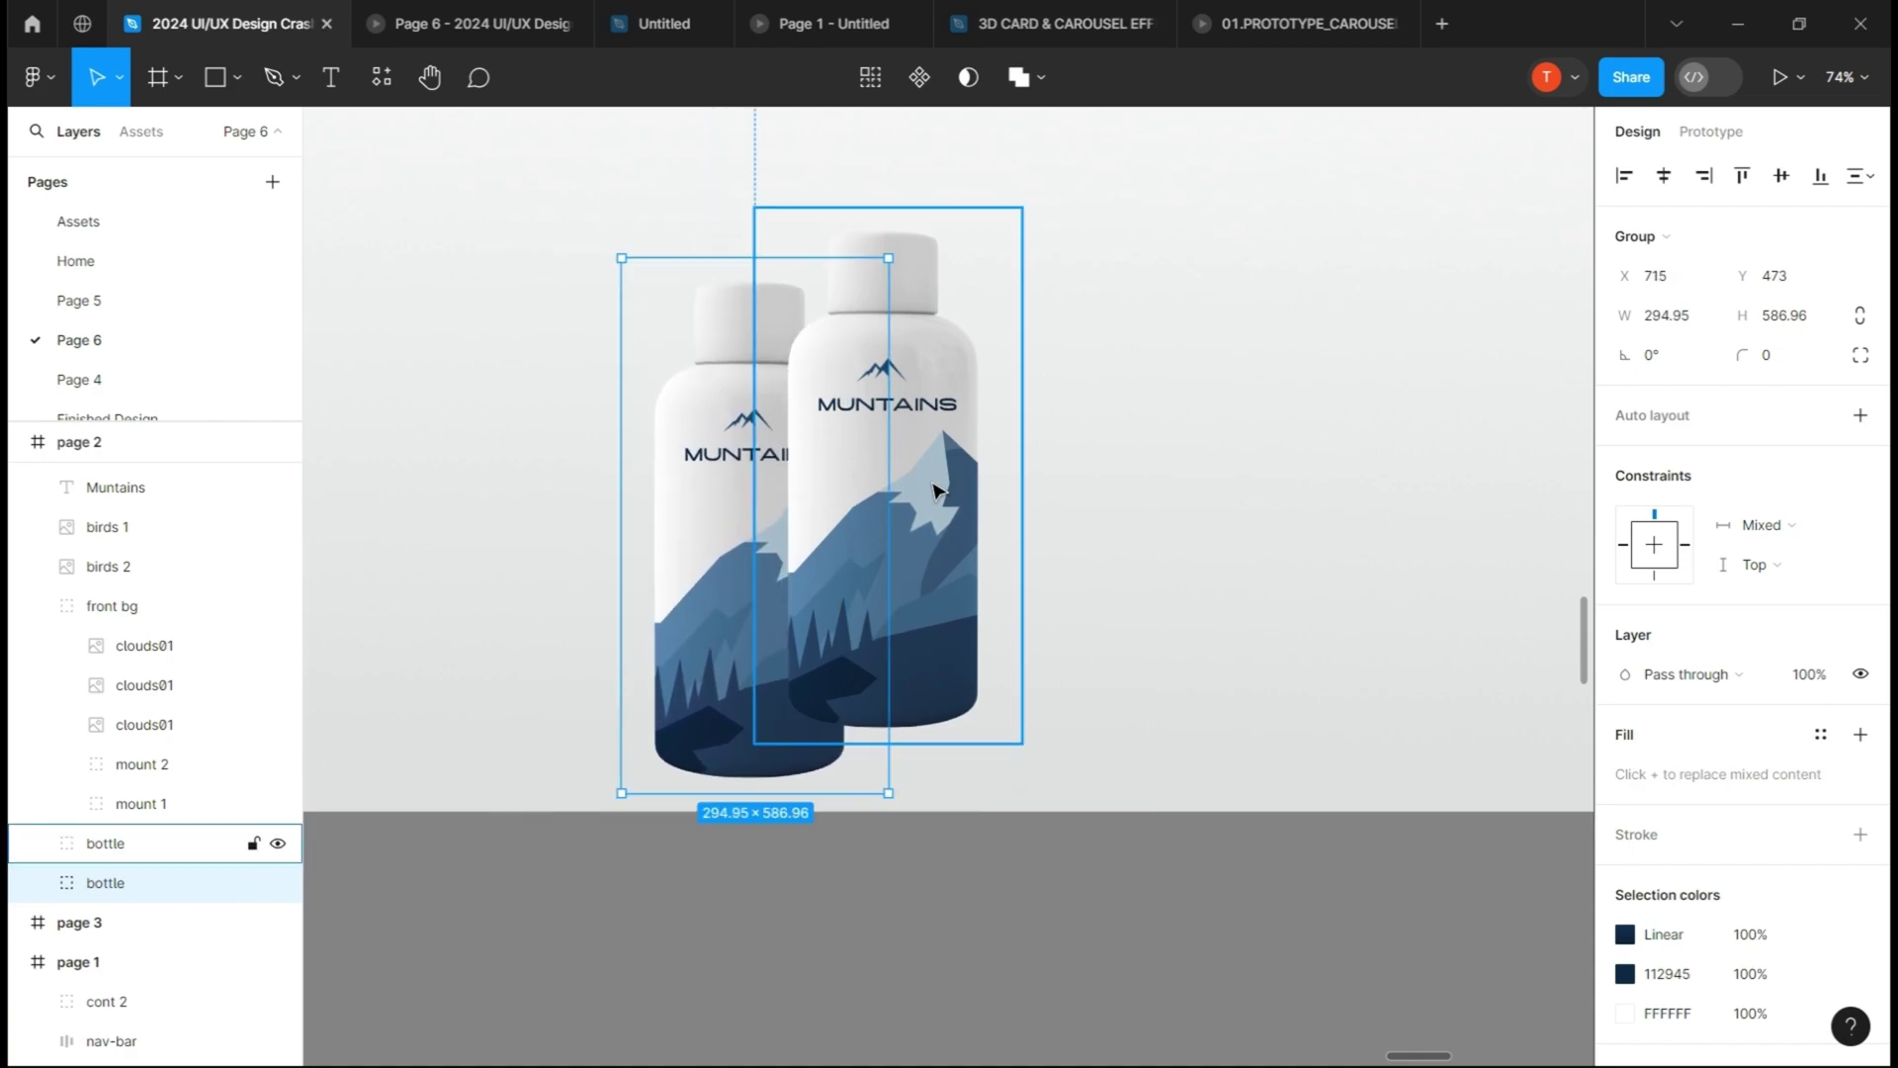
# - Slide the mountain design layer sideways inside each bottle by scrubbing its X
pyautogui.click(887, 445)
pyautogui.click(37, 843)
pyautogui.click(164, 921)
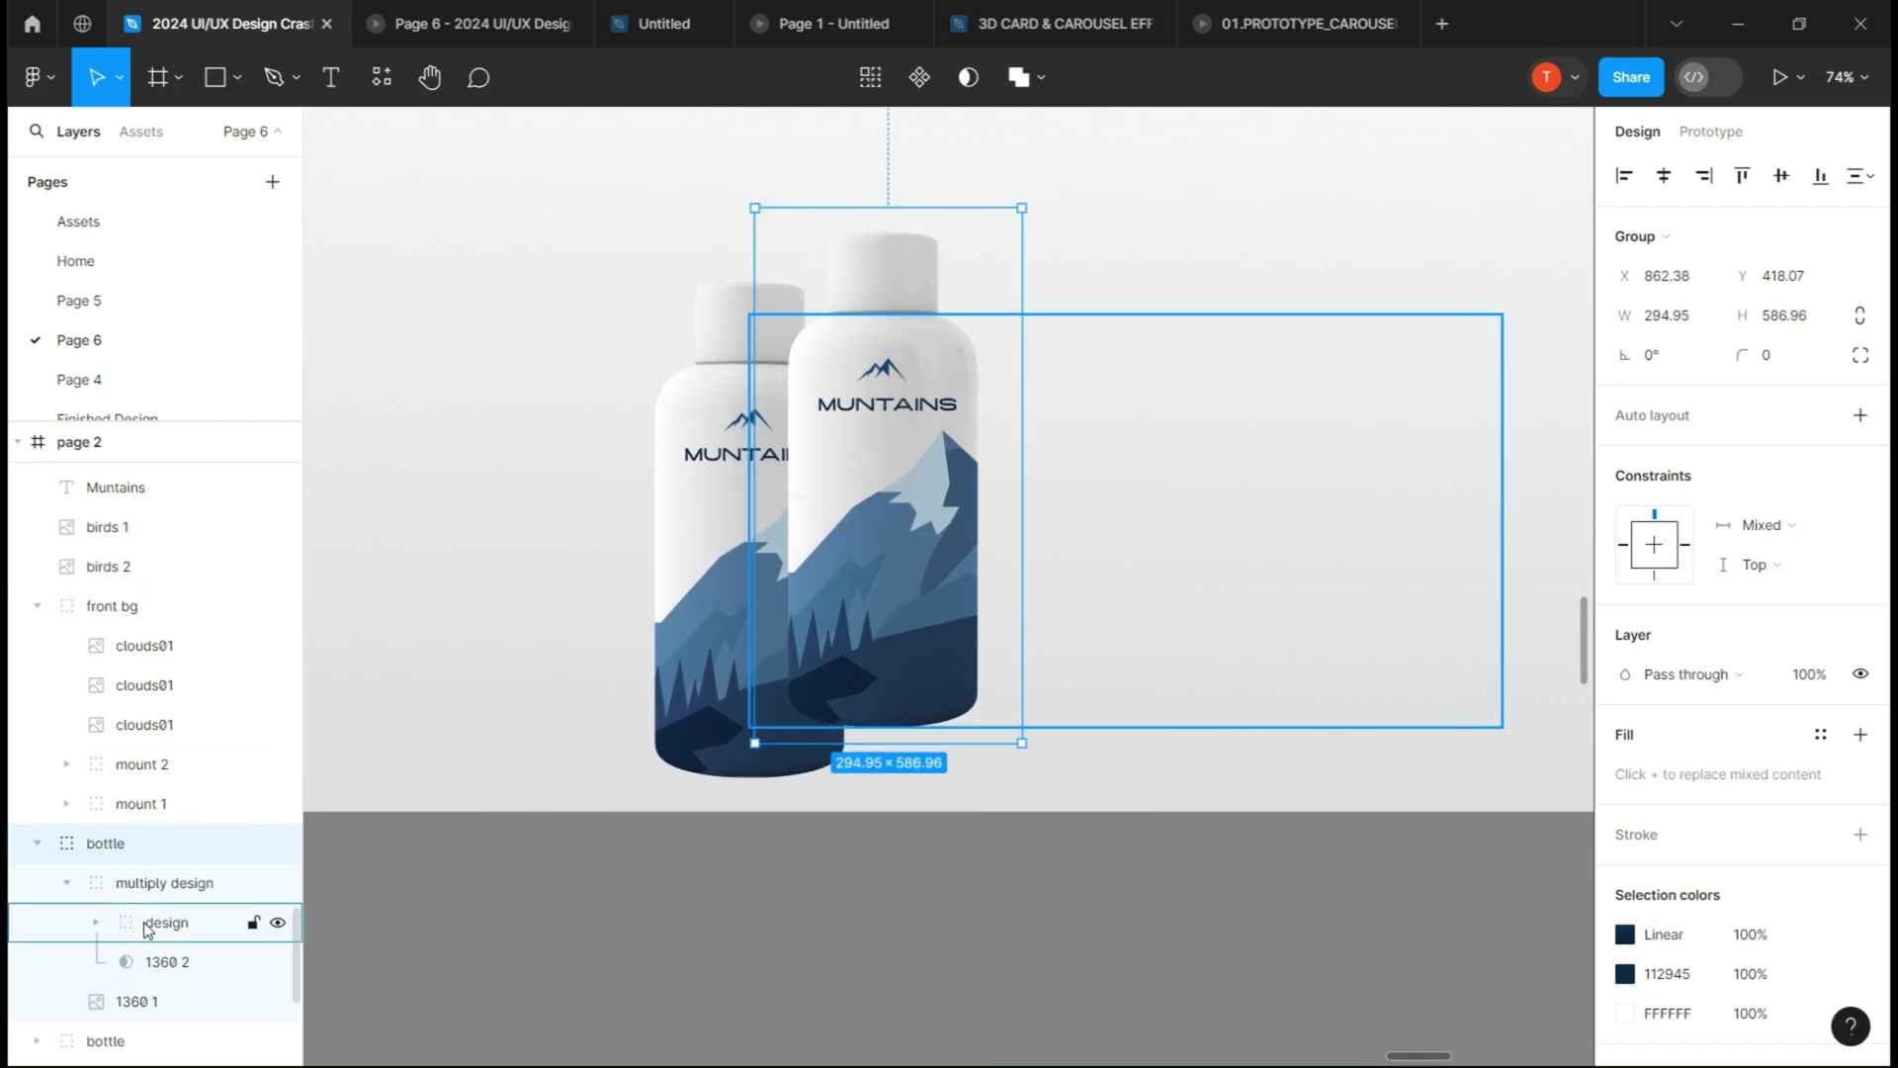
pyautogui.click(1669, 275)
pyautogui.write('727')
pyautogui.moveTo(1323, 290)
pyautogui.mouseDown()
pyautogui.moveTo(133, 413)
pyautogui.moveTo(505, 406)
pyautogui.mouseUp()
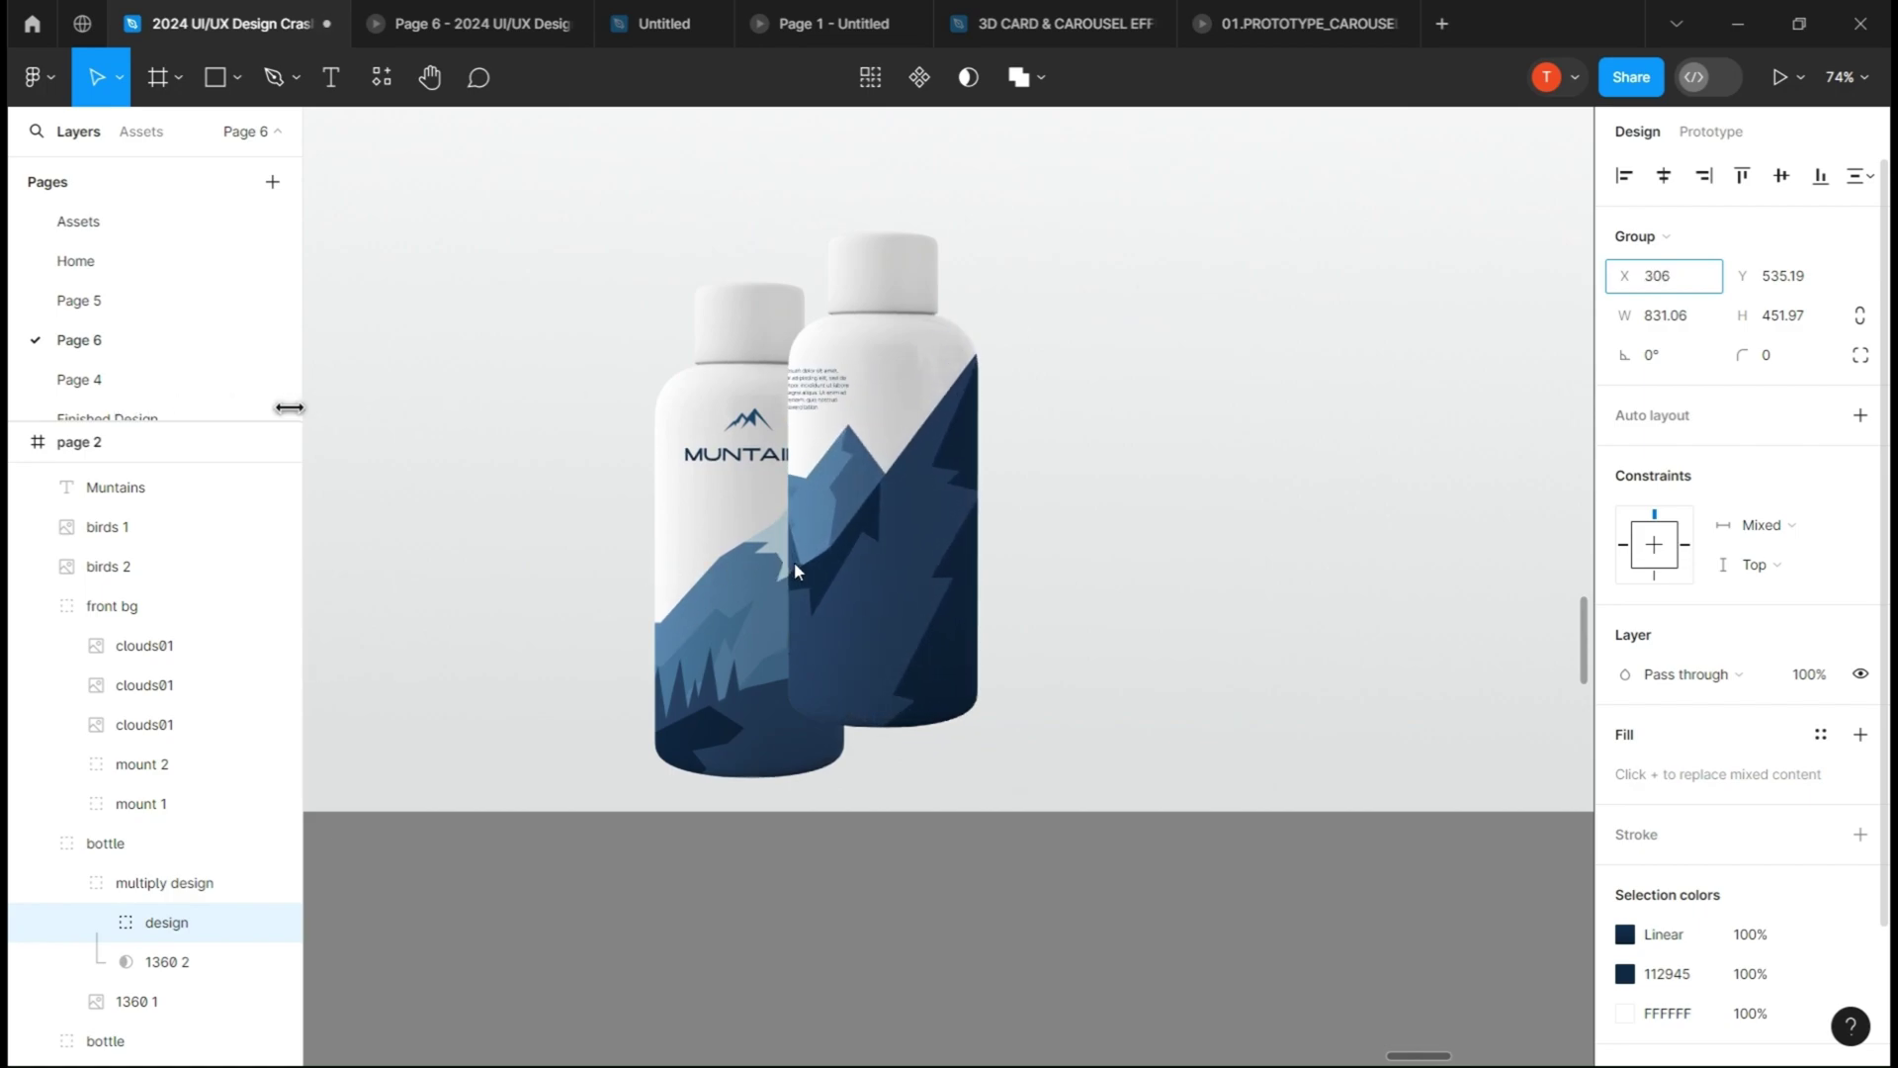
pyautogui.click(727, 505)
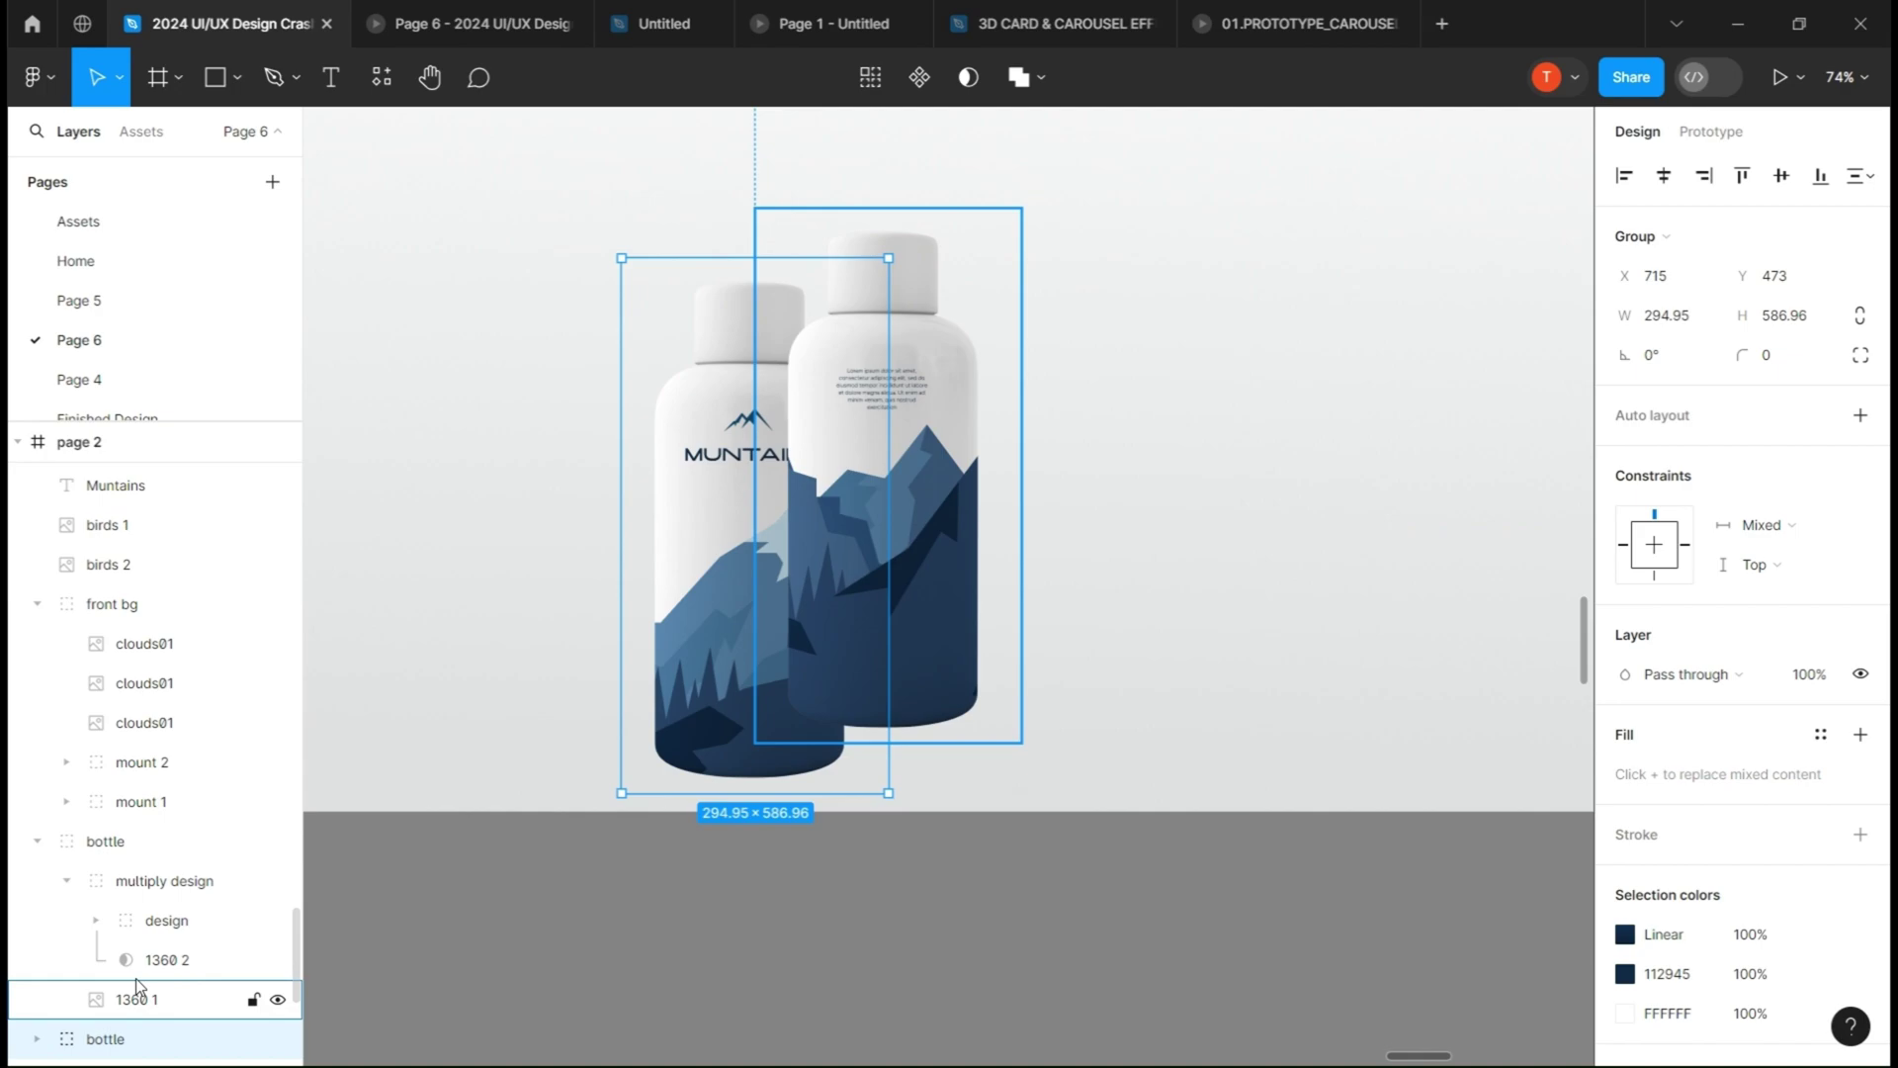
pyautogui.doubleClick(890, 565)
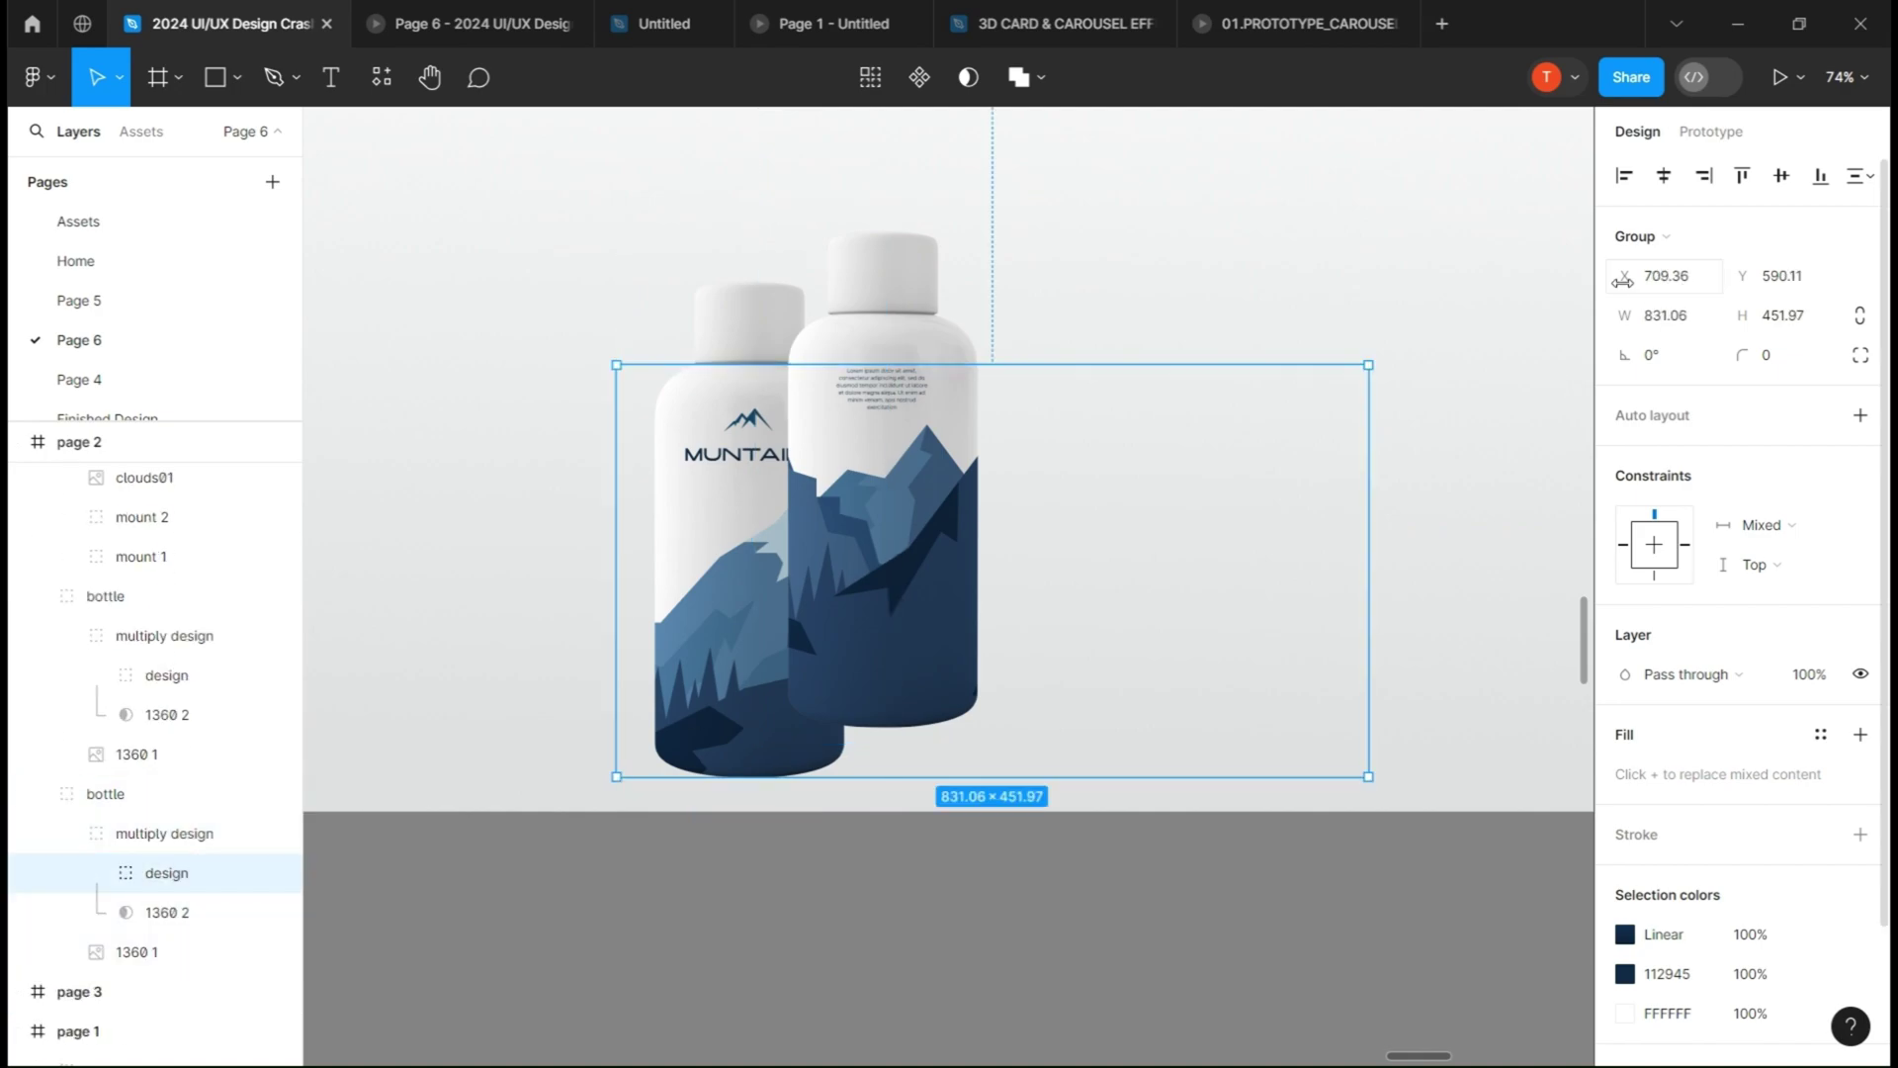
pyautogui.moveTo(1632, 278); pyautogui.dragTo(1572, 277)
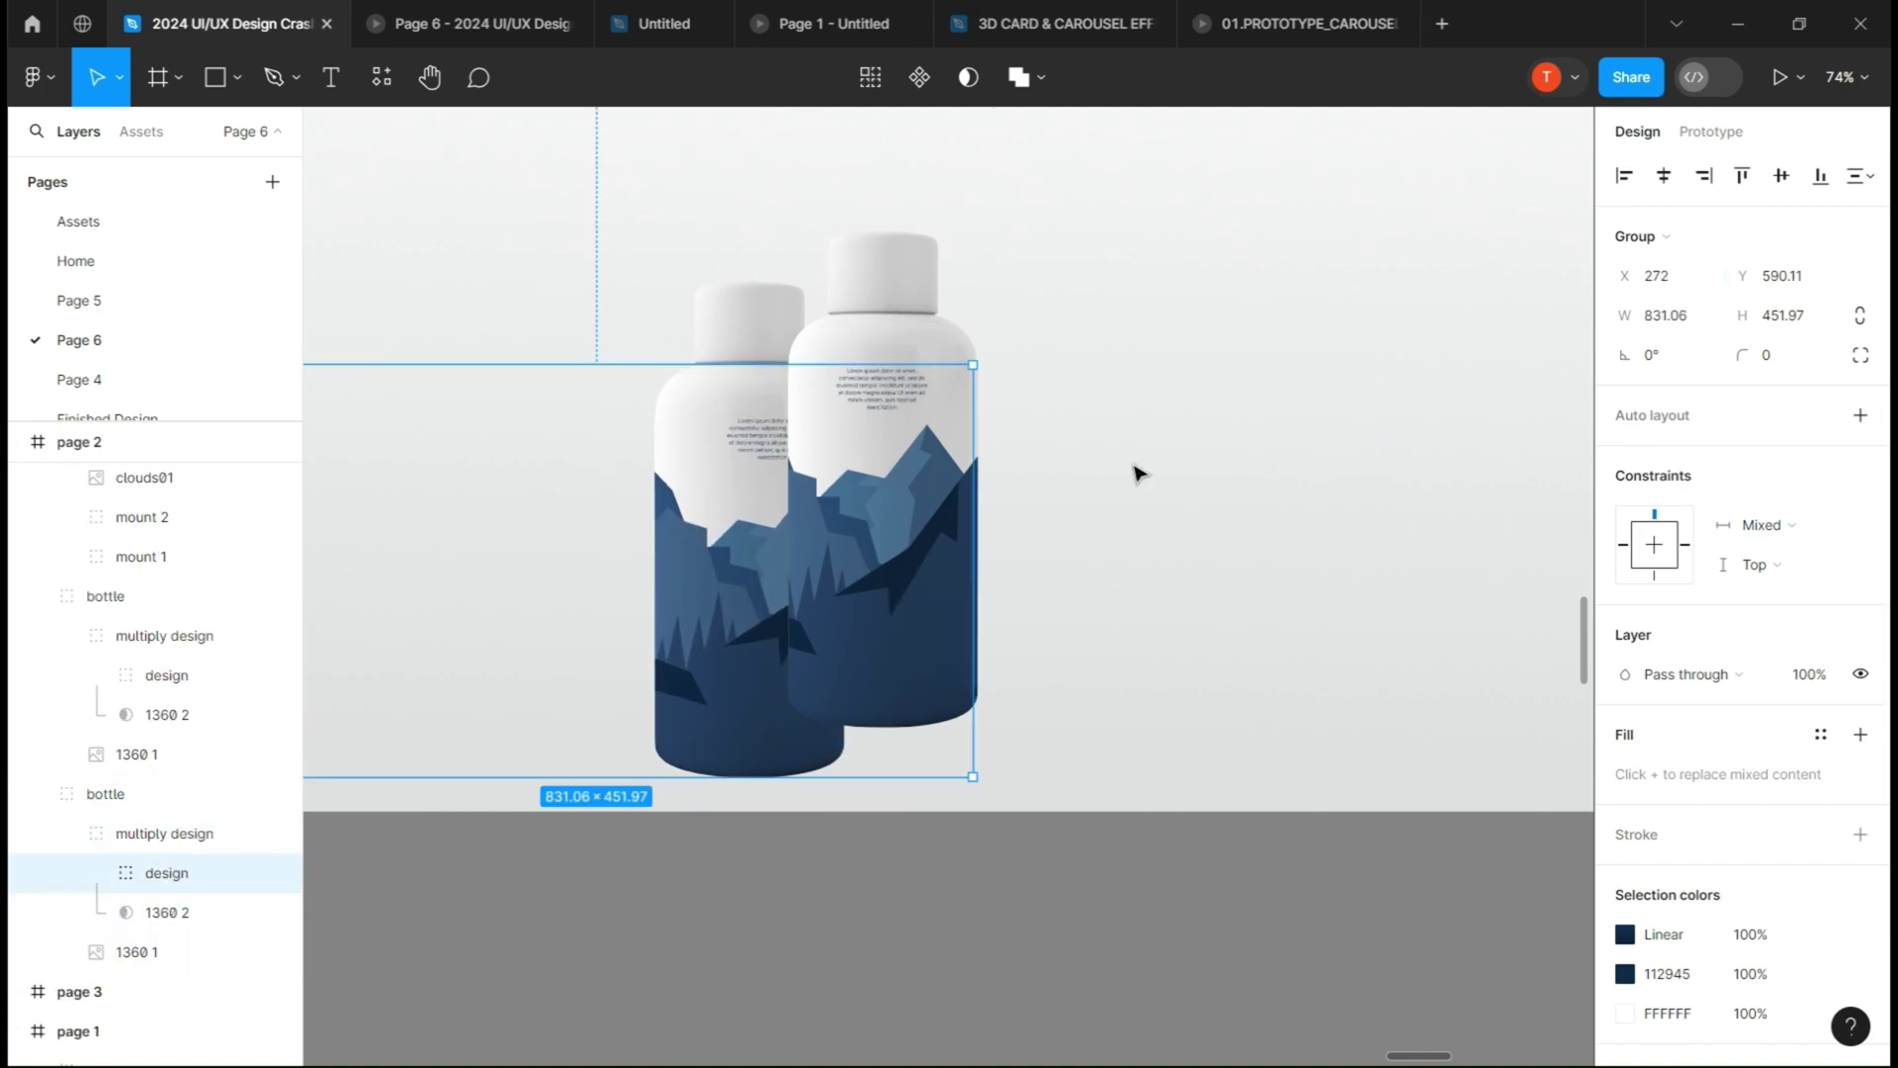
# - Select both bottles and scrub their Y to move them below page 2
pyautogui.click(1238, 444)
pyautogui.scroll(-3, 1239, 443)
pyautogui.click(105, 595)
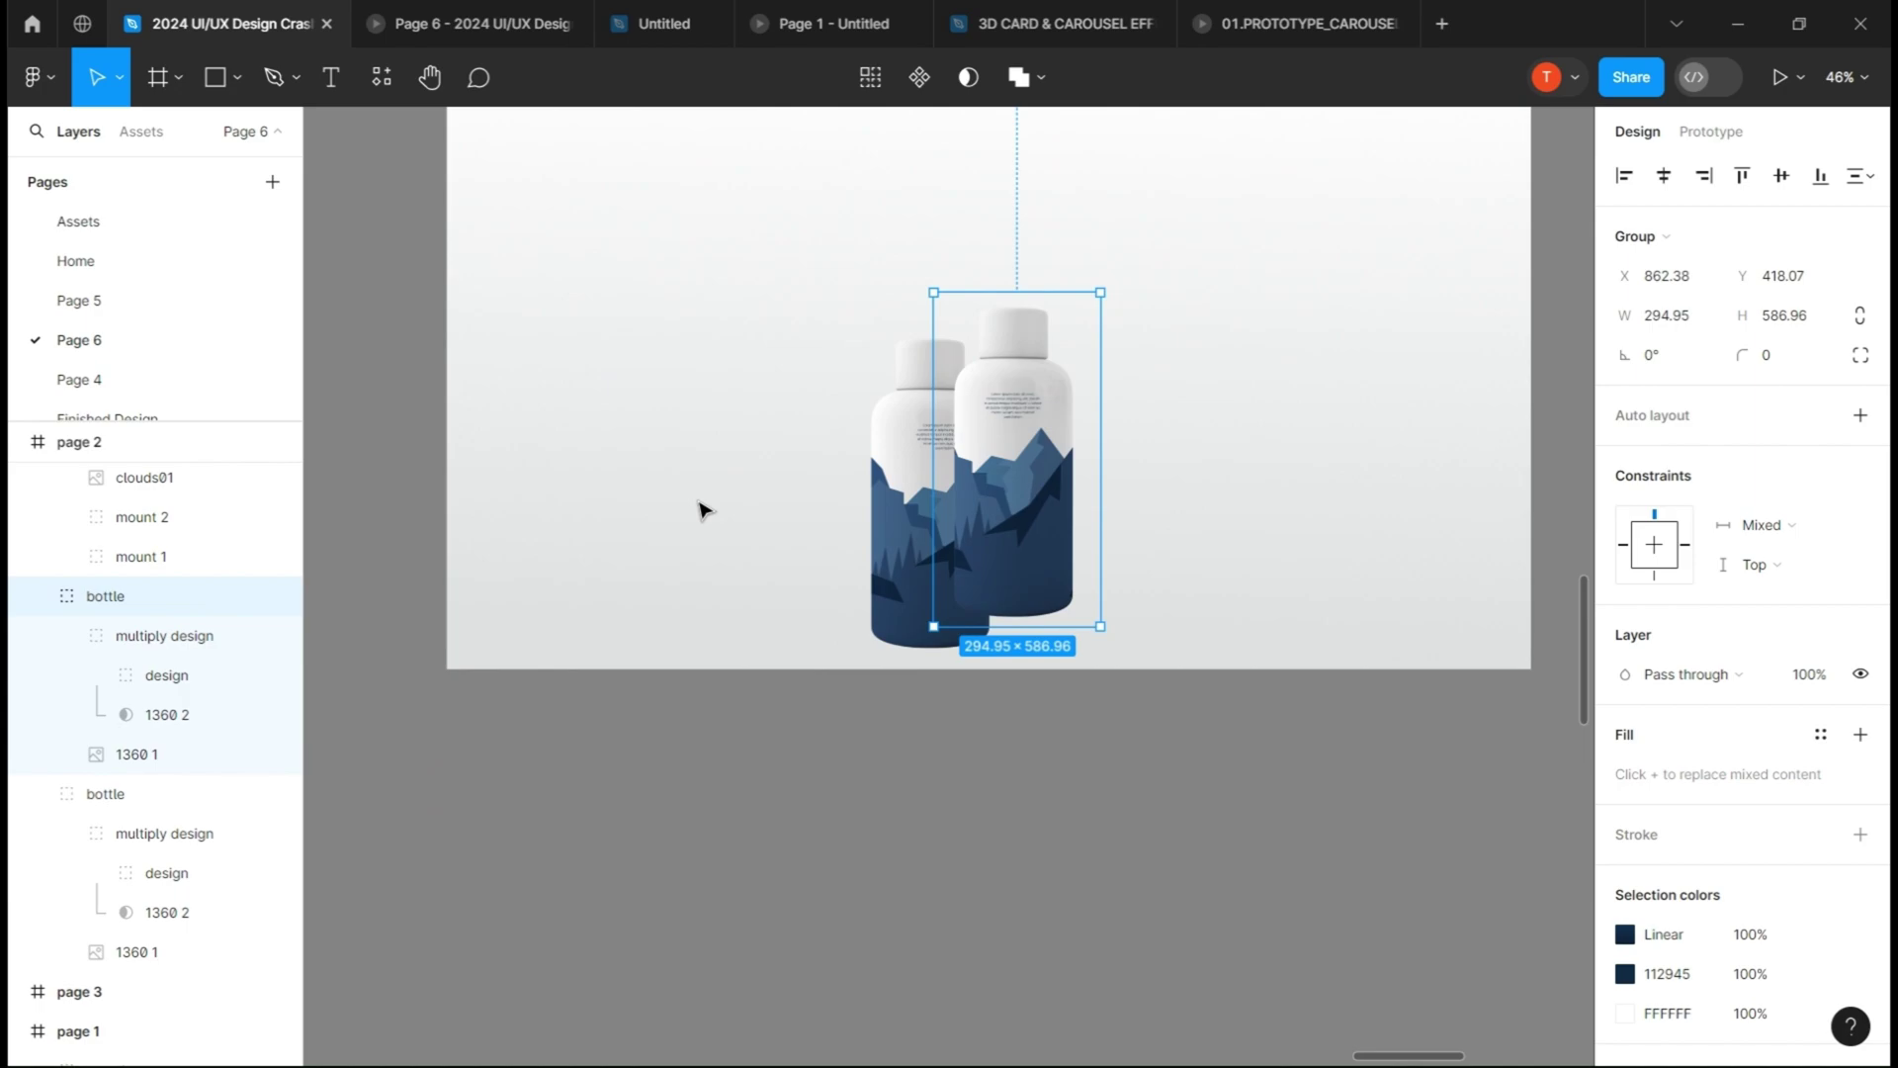
pyautogui.click(66, 595)
pyautogui.click(67, 636)
pyautogui.click(106, 595)
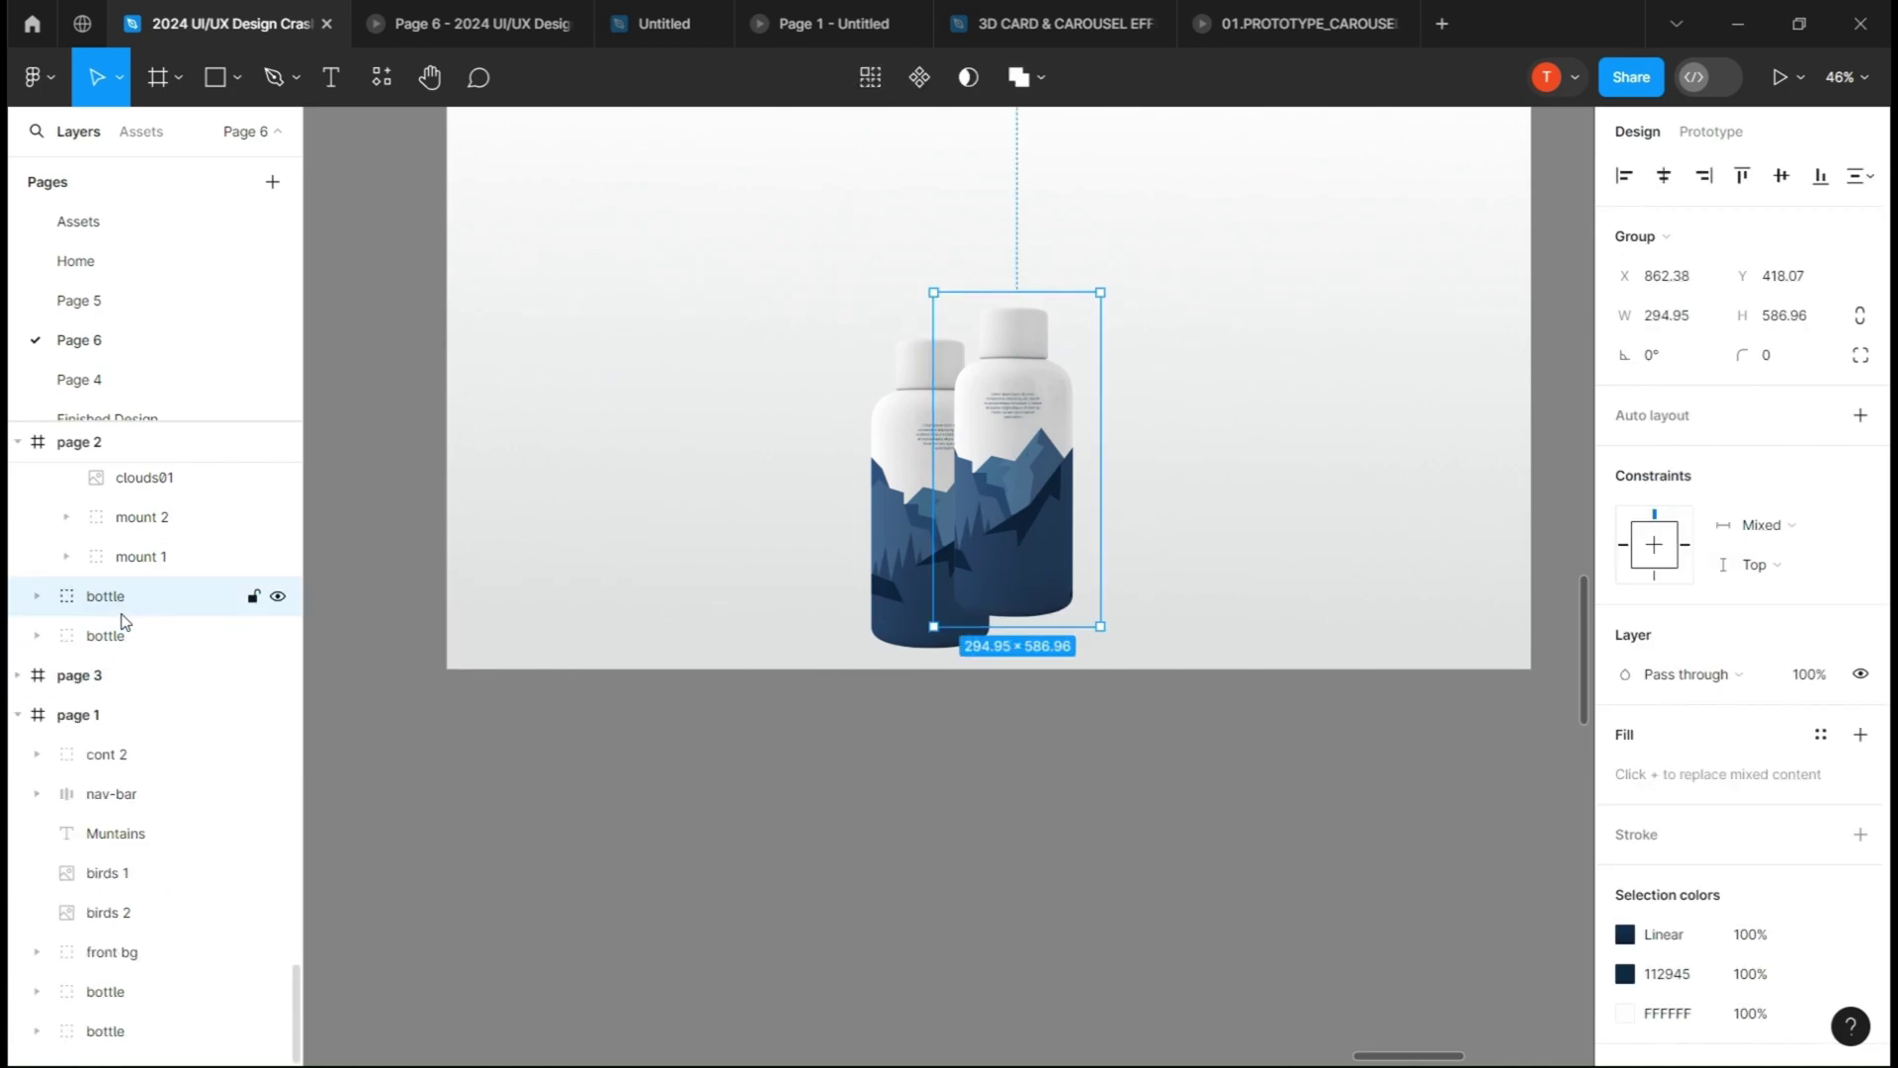
pyautogui.keyDown('shift'); pyautogui.click(105, 636); pyautogui.keyUp('shift')
pyautogui.moveTo(1743, 276); pyautogui.dragTo(1663, 464)
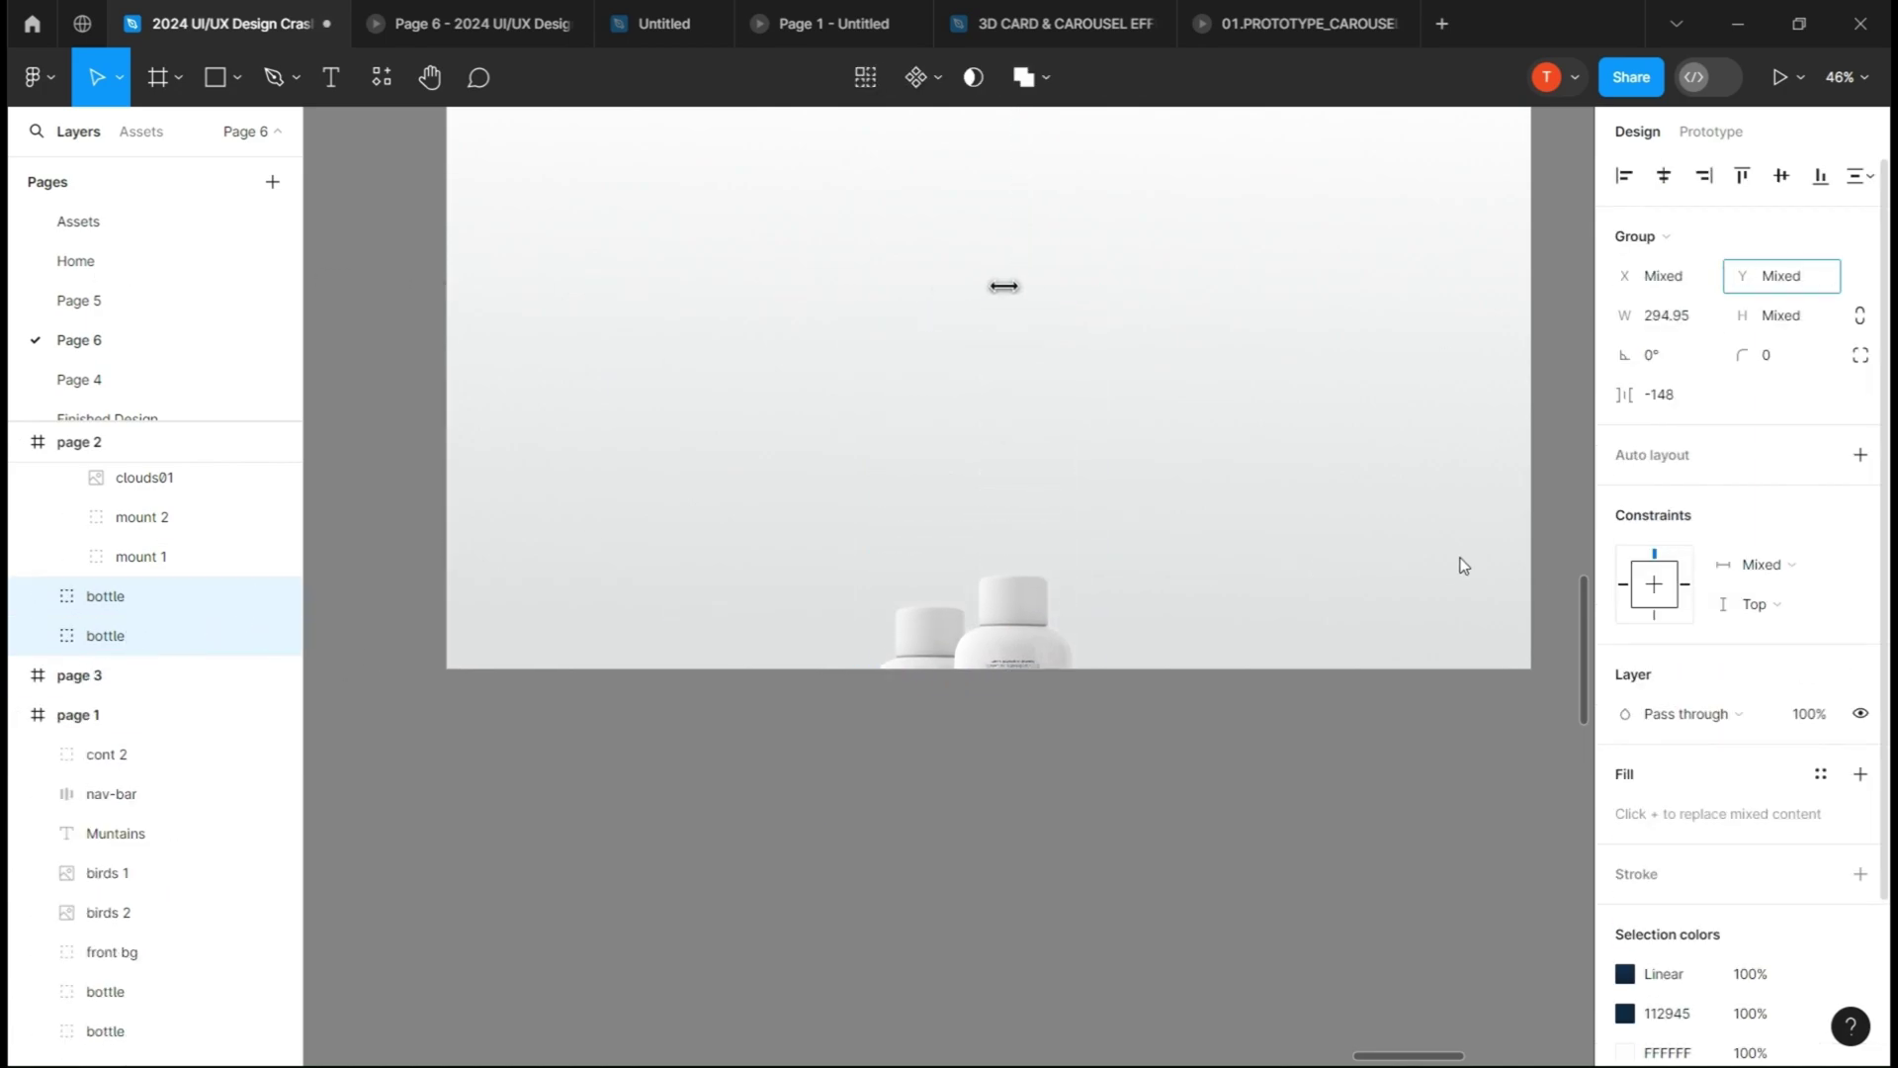
pyautogui.click(1284, 830)
pyautogui.scroll(-3, 1306, 846)
pyautogui.scroll(-3, 1201, 595)
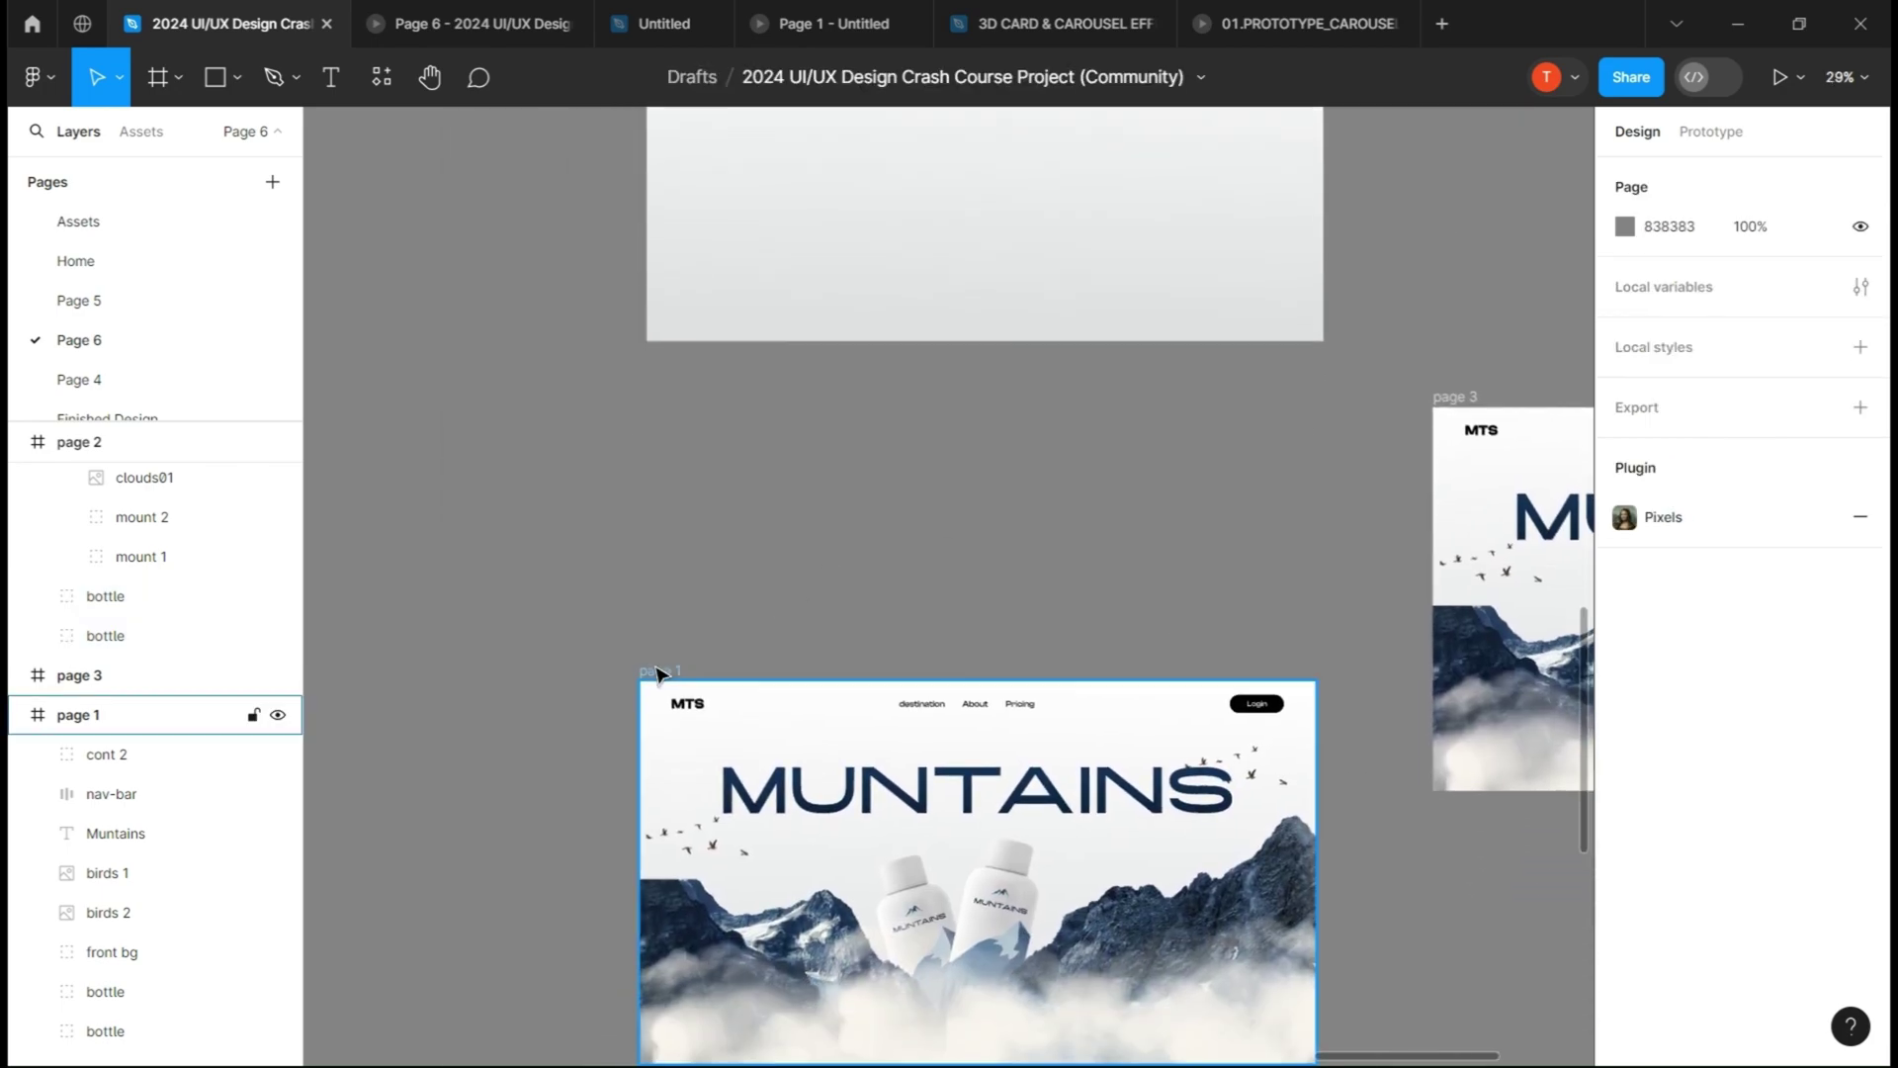
# - Scale the three callout labels to about two-thirds size and set their opacity to 0%
pyautogui.moveTo(657, 674); pyautogui.dragTo(666, 421)
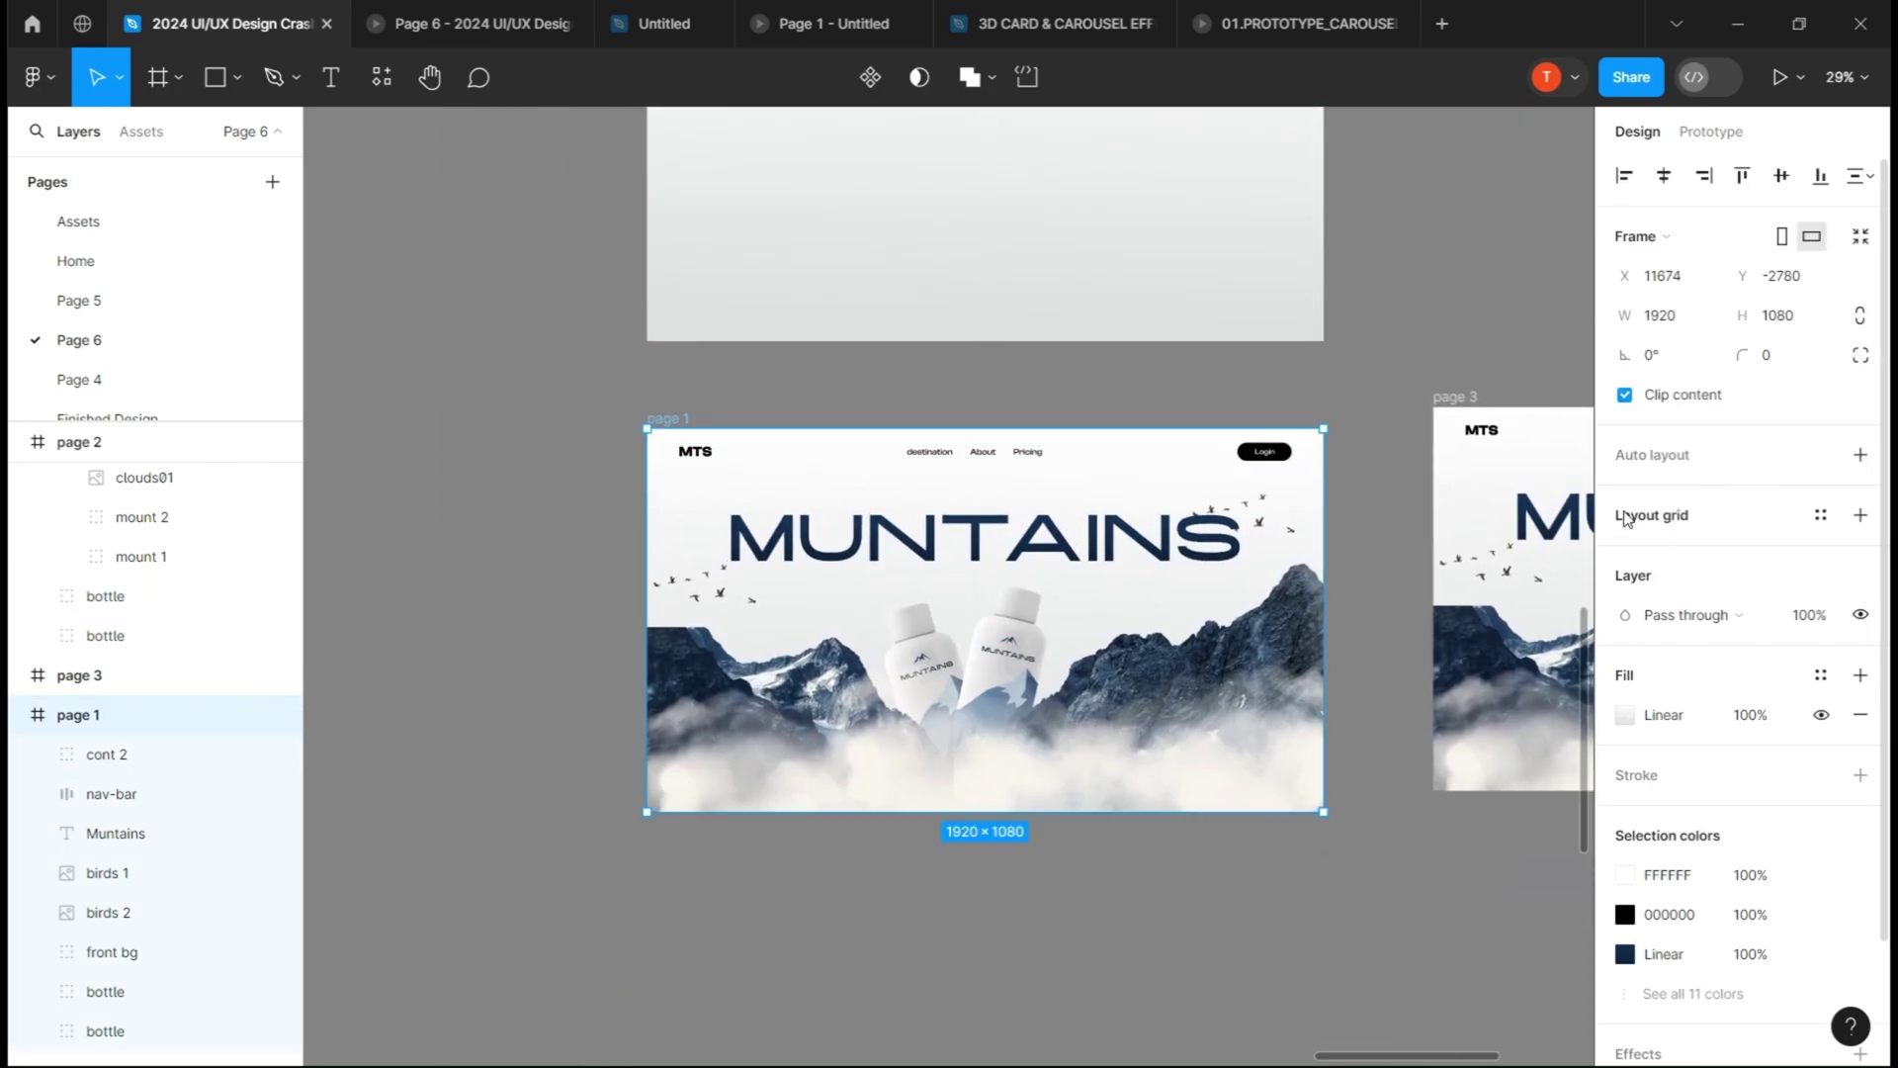
pyautogui.scroll(5, 949, 594)
pyautogui.scroll(-3, 950, 593)
pyautogui.click(1173, 468)
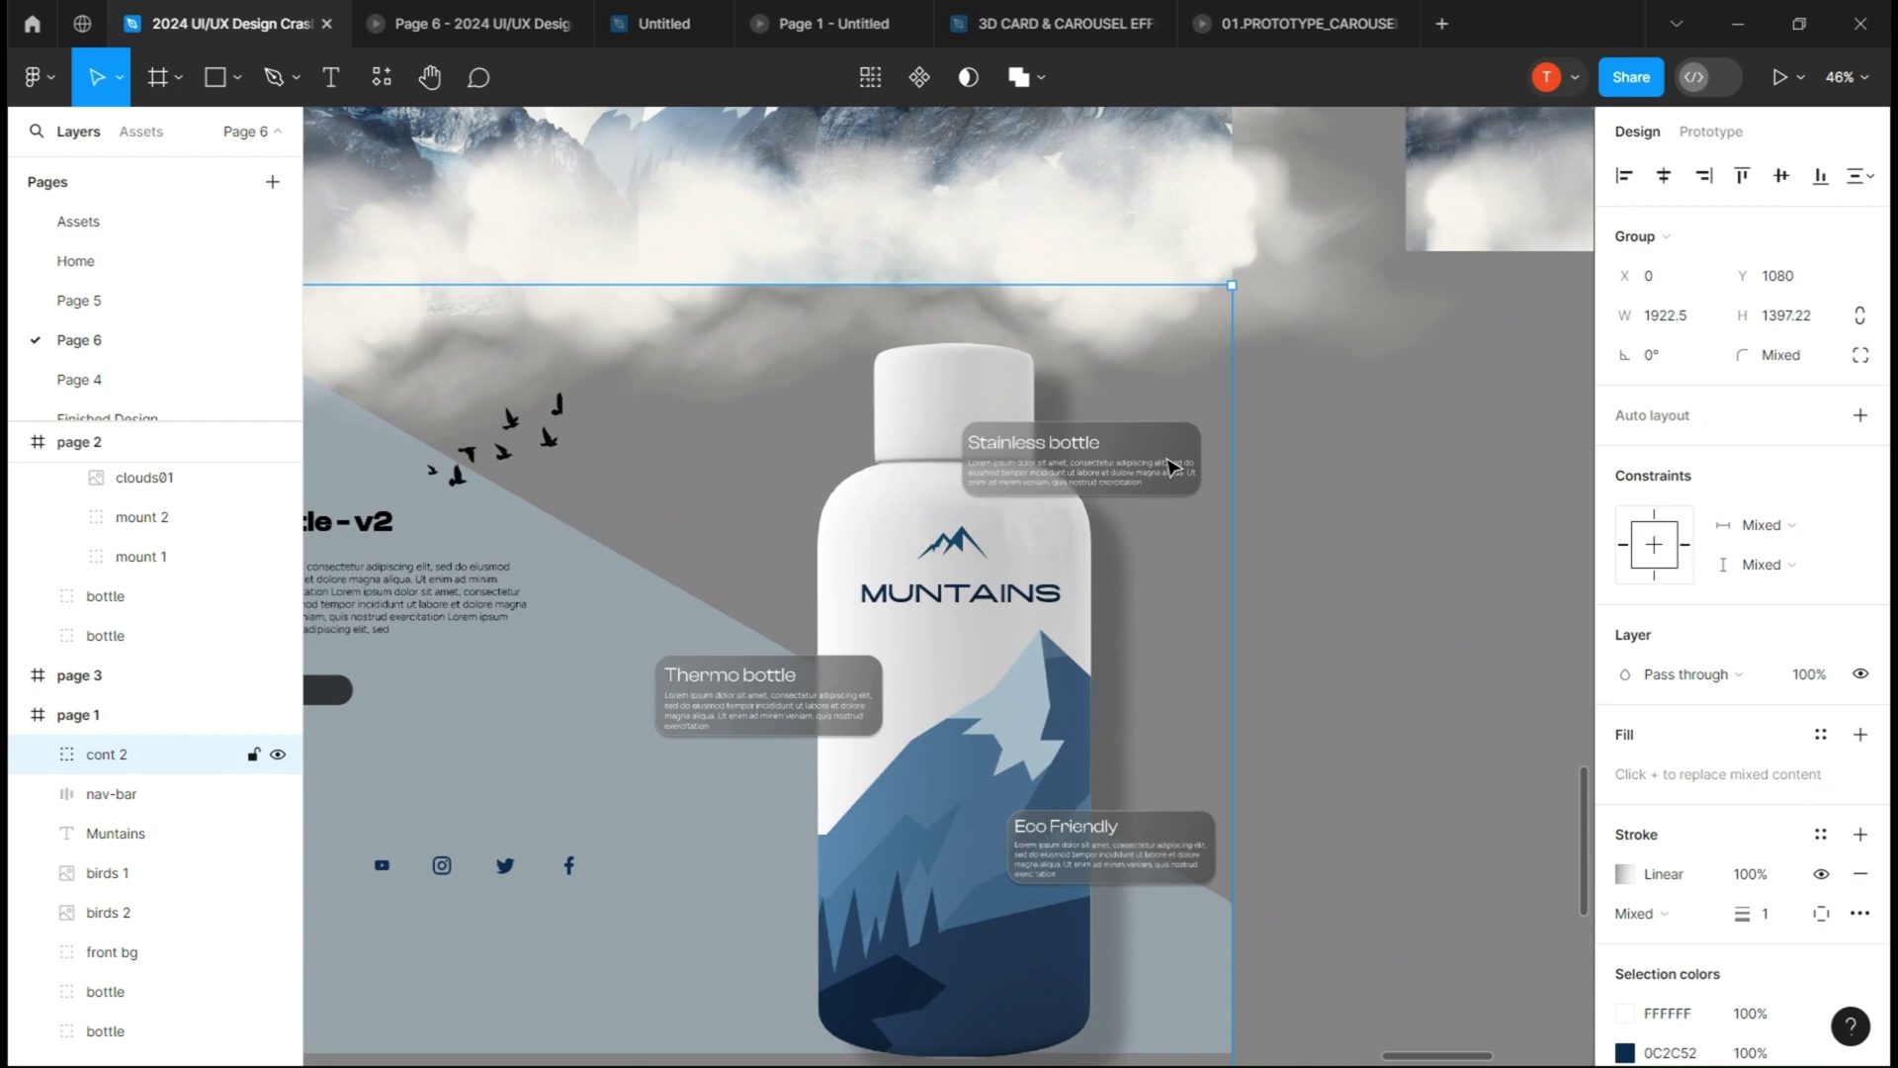
pyautogui.doubleClick(1172, 468)
pyautogui.keyDown('shift'); pyautogui.click(1220, 850); pyautogui.keyUp('shift')
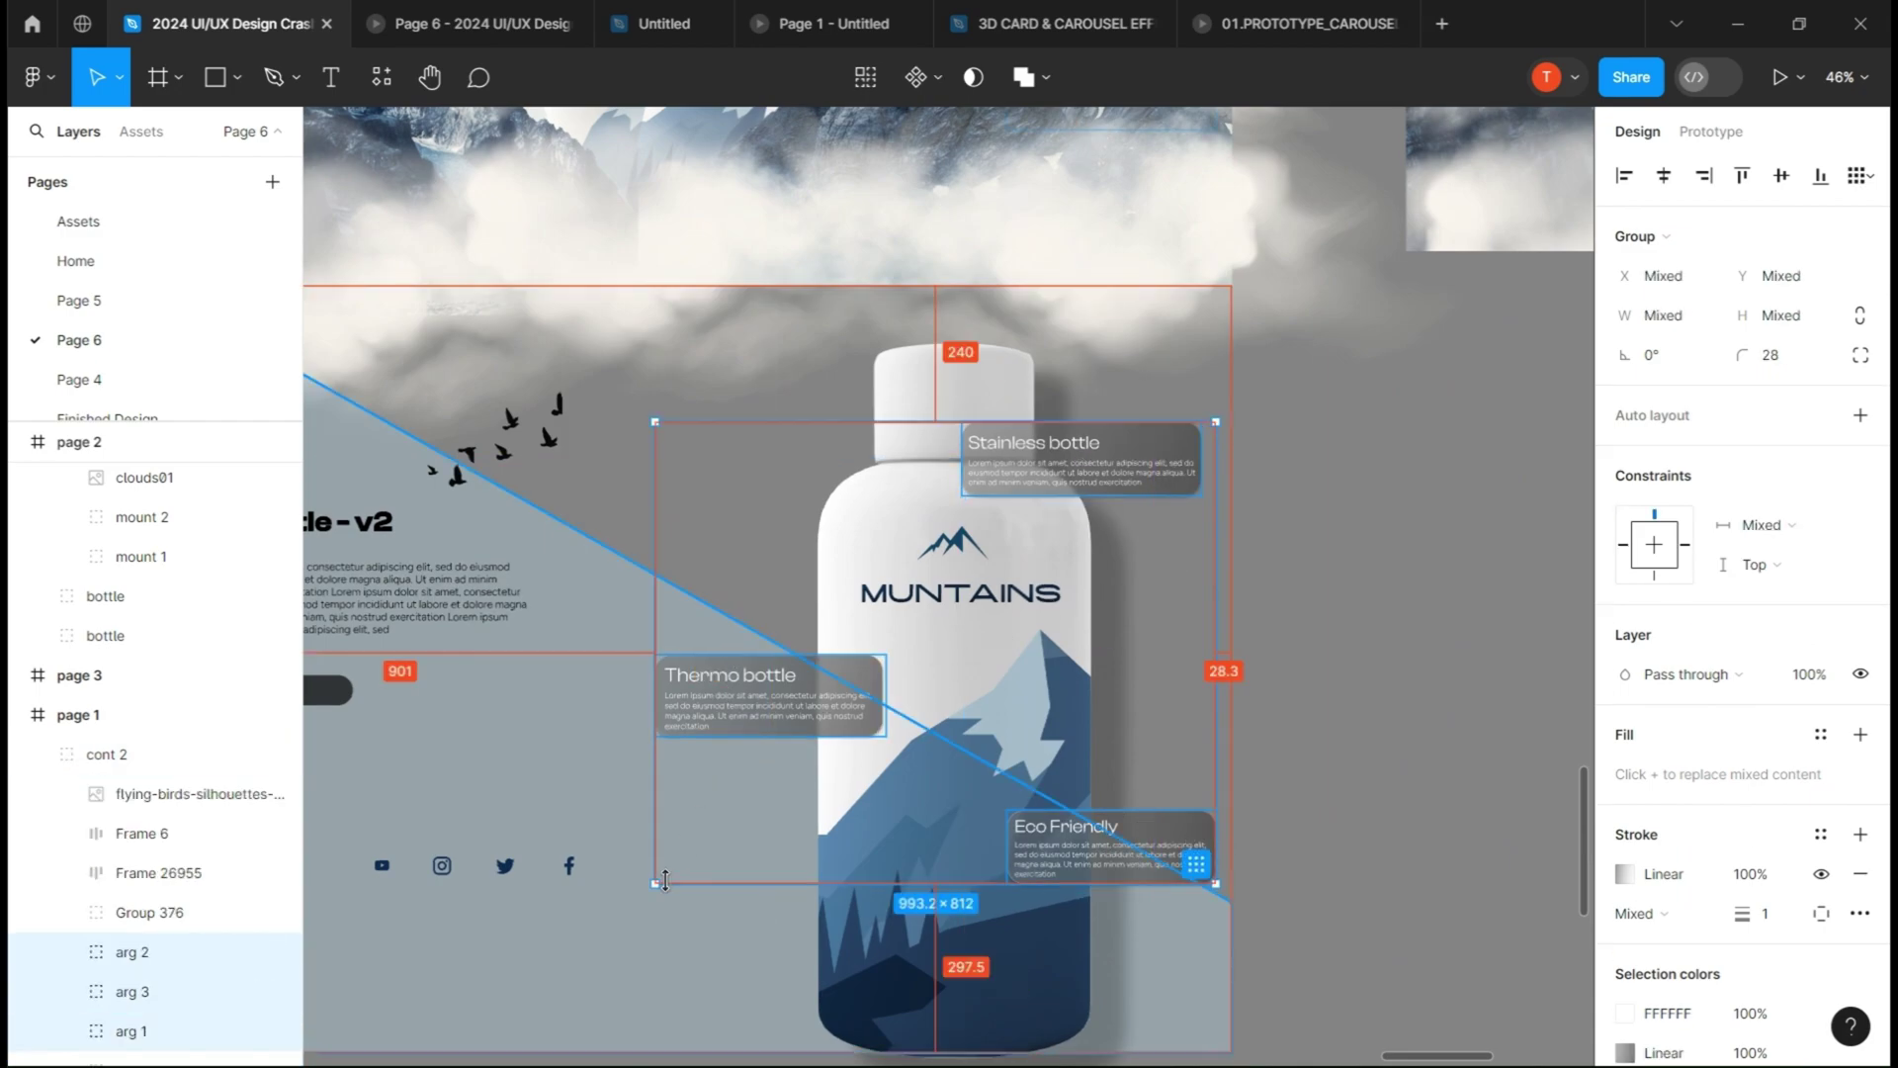
pyautogui.press('k')
pyautogui.moveTo(676, 869); pyautogui.dragTo(766, 801)
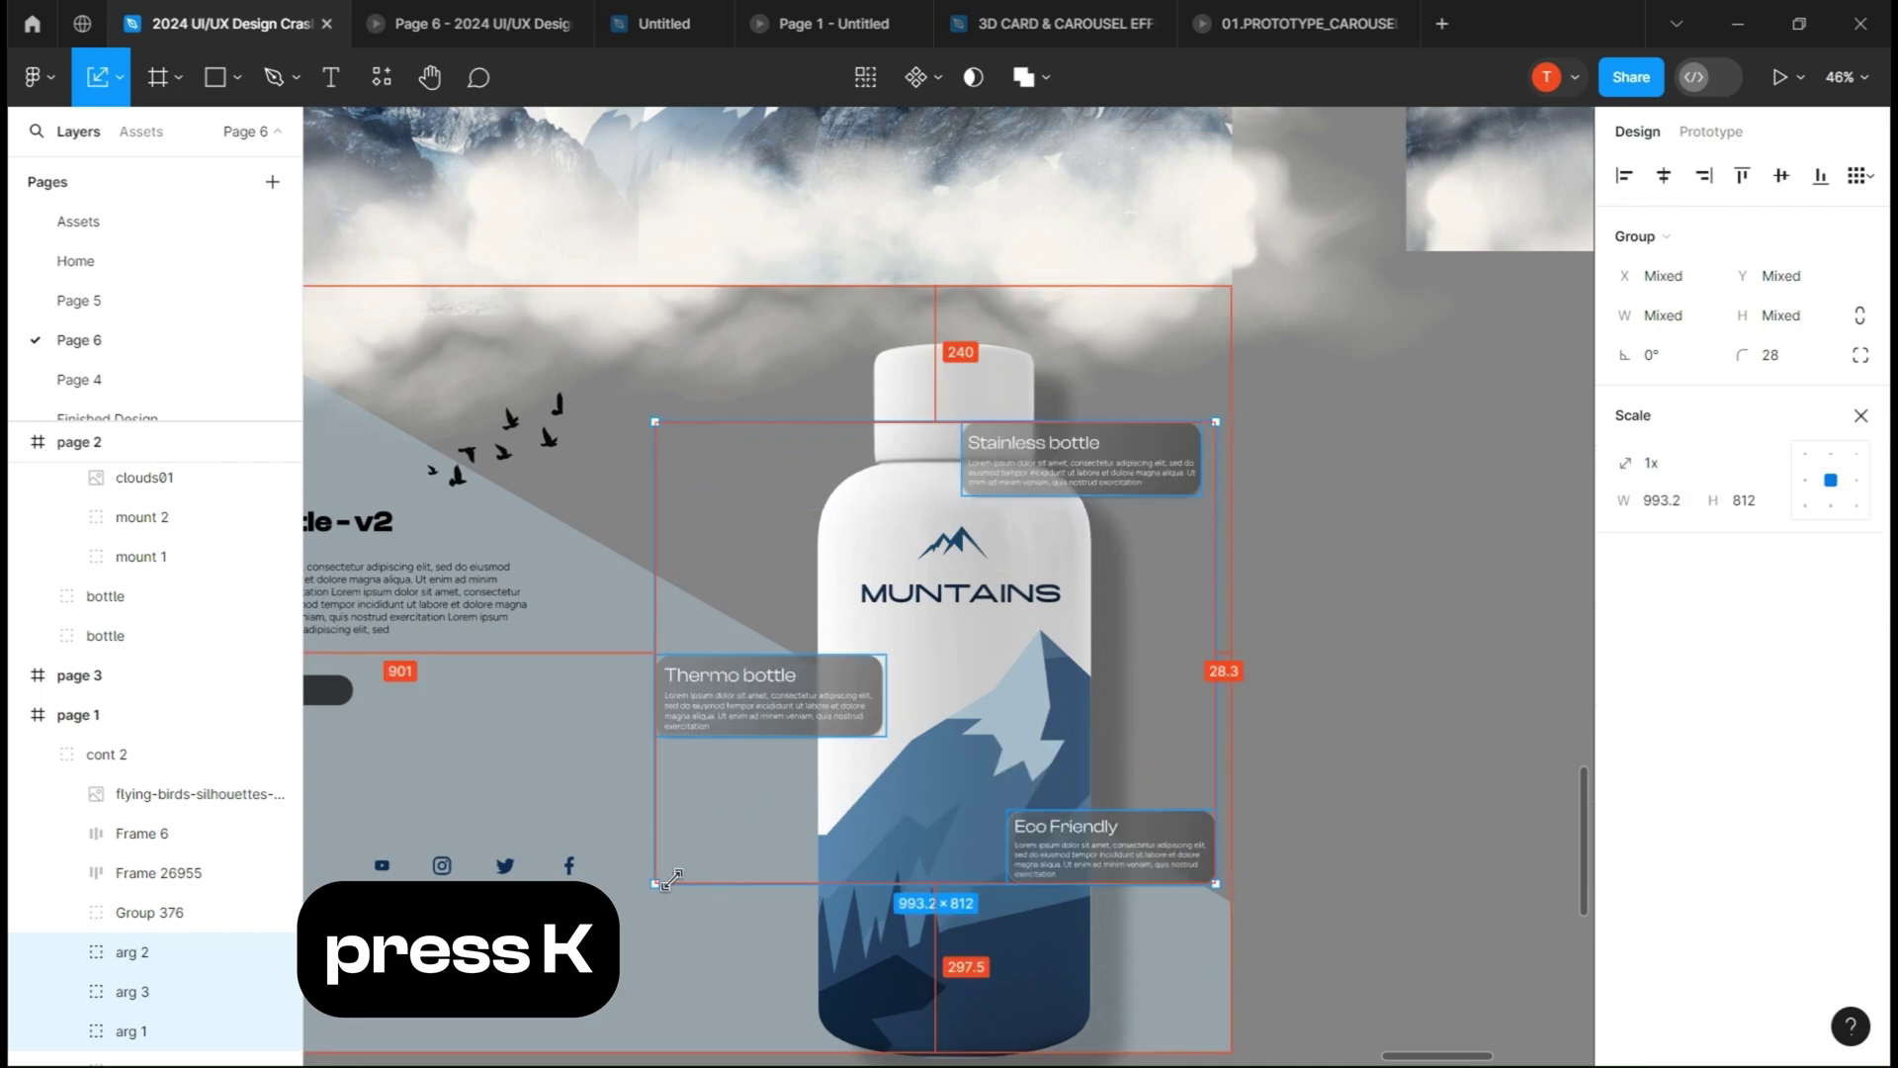
pyautogui.moveTo(669, 878); pyautogui.dragTo(775, 803)
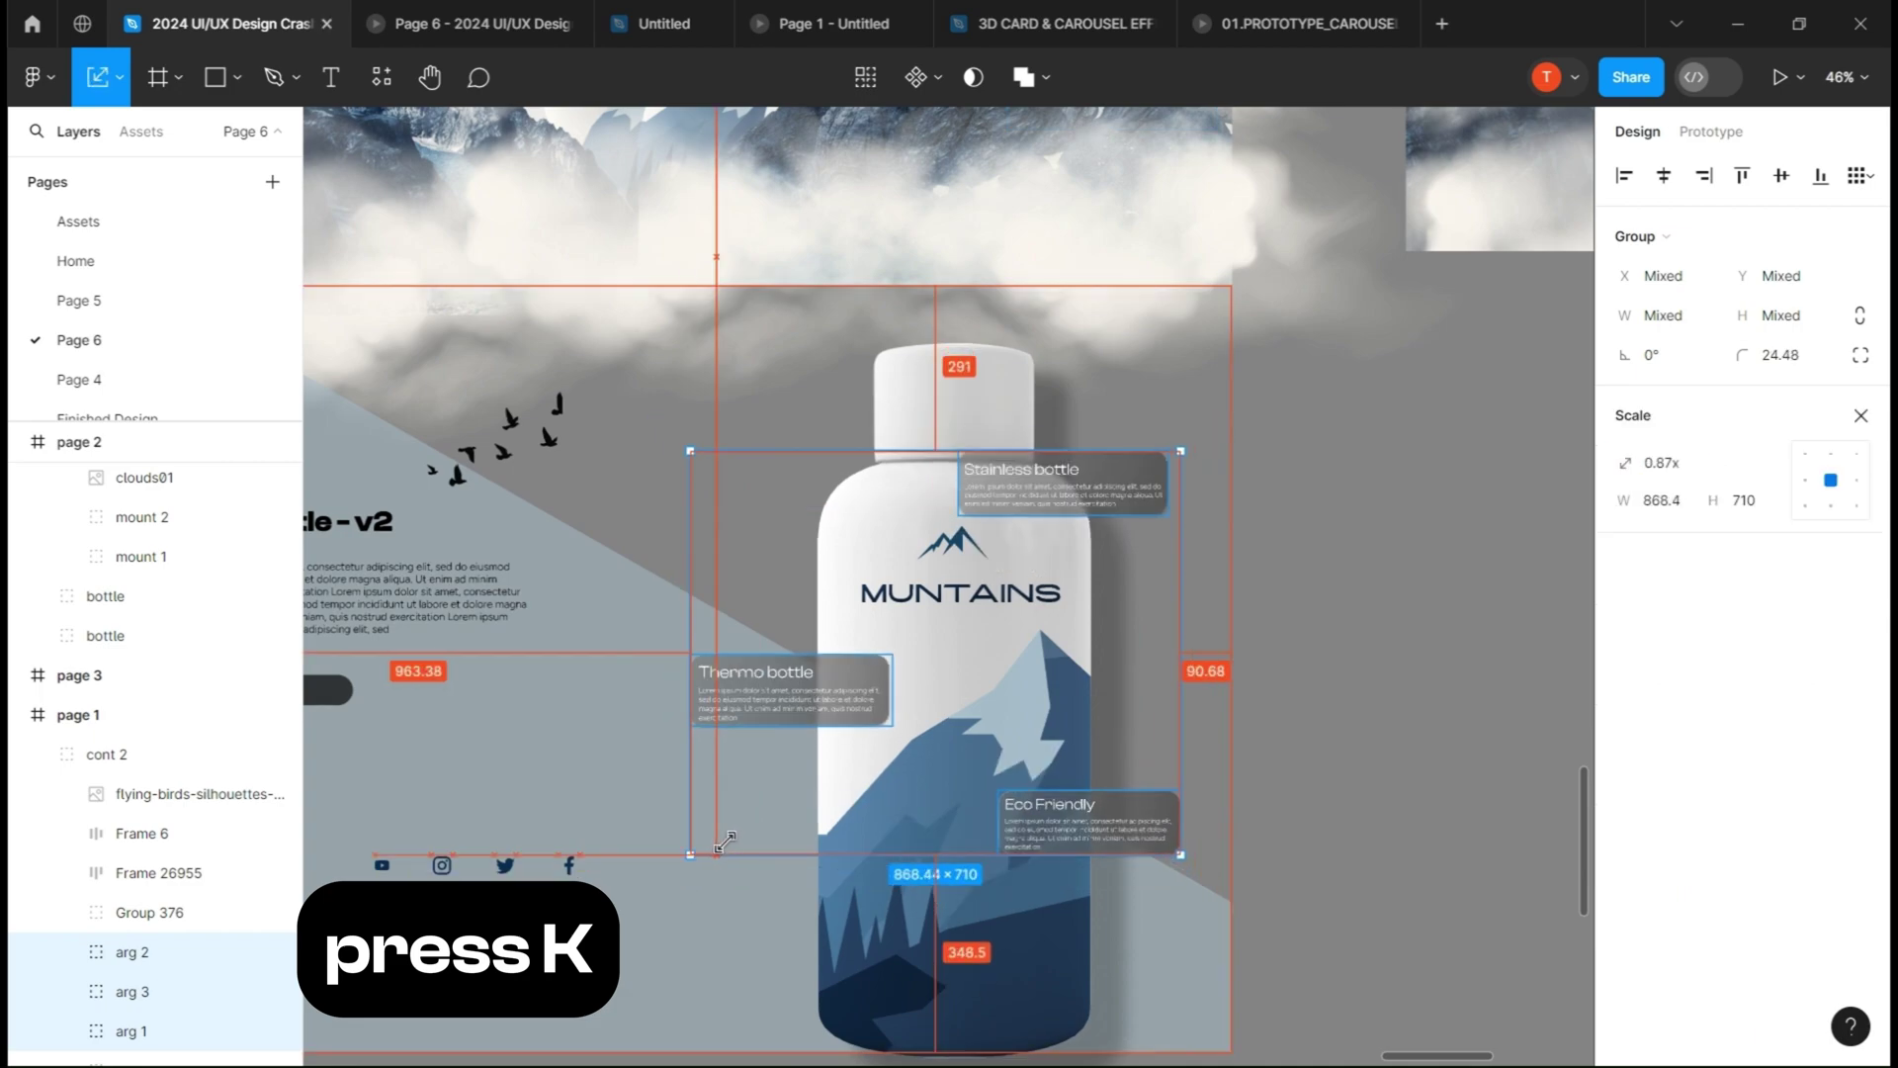
pyautogui.click(1862, 415)
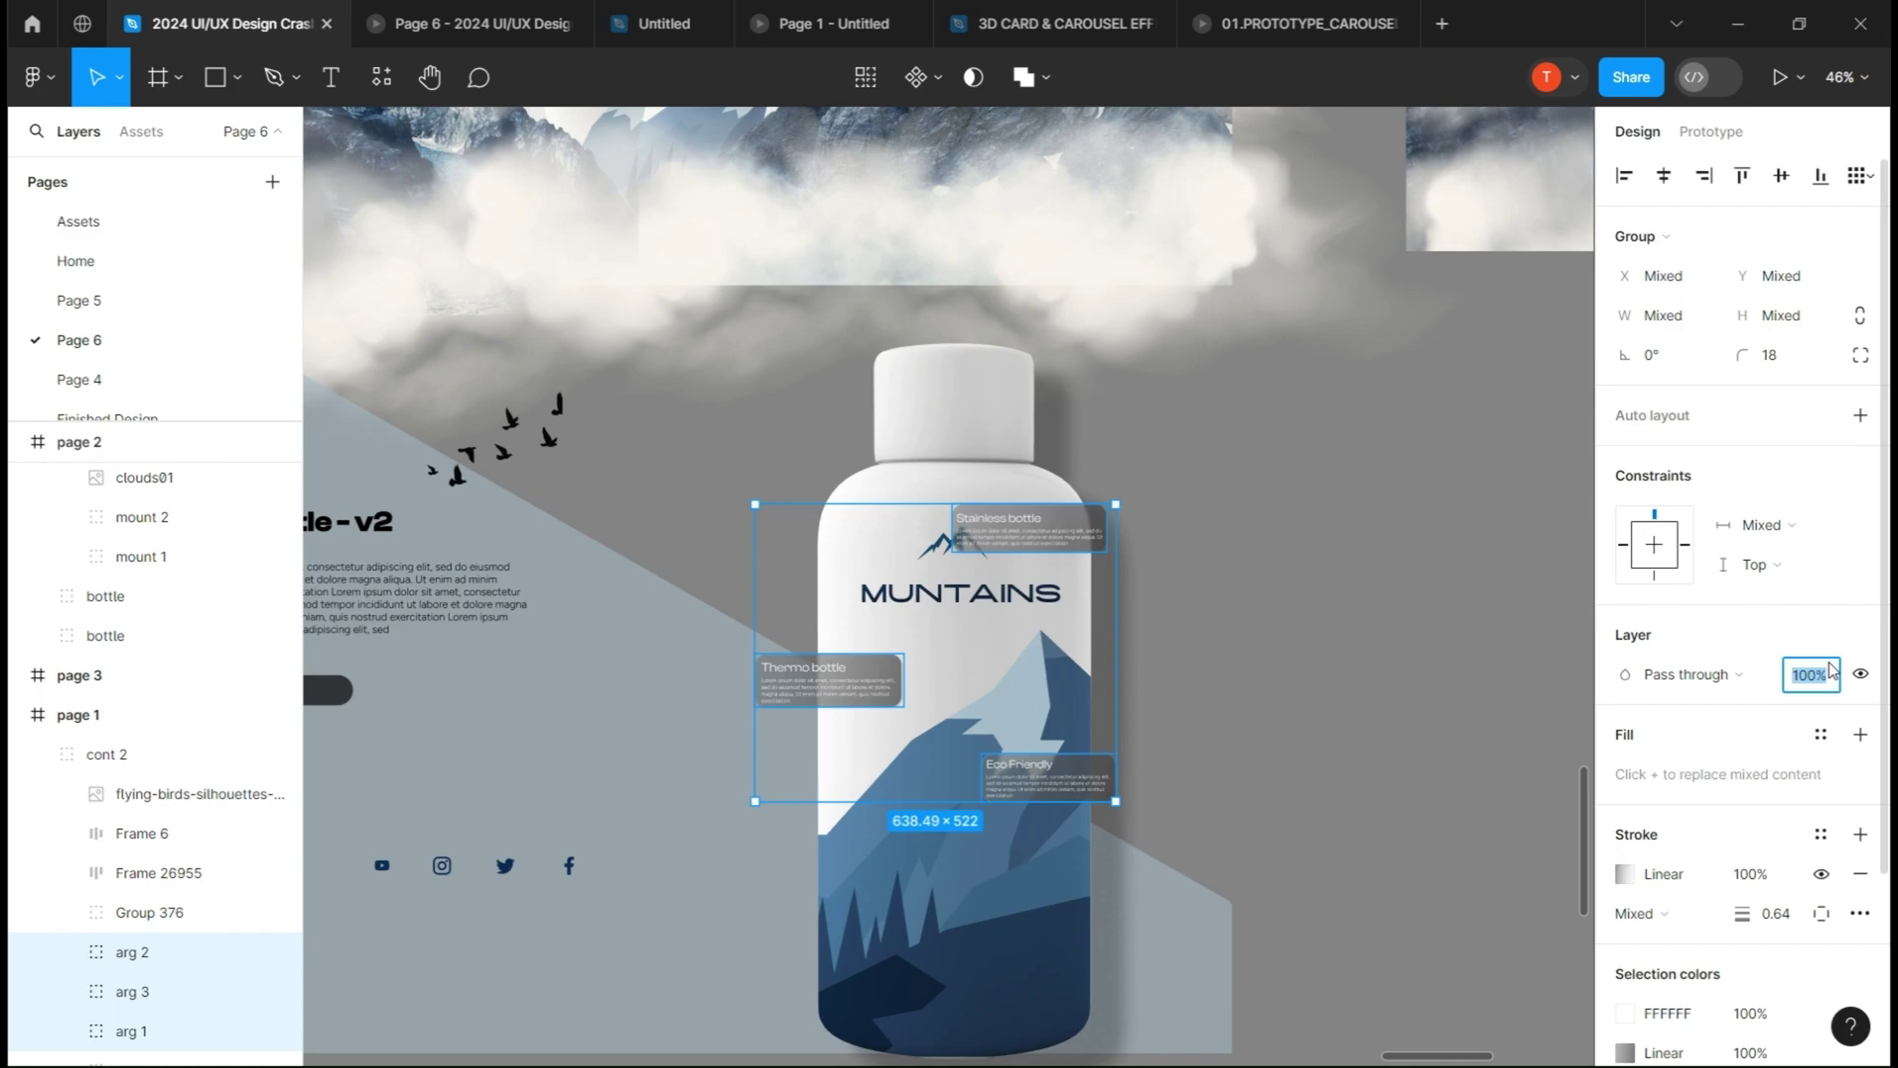
pyautogui.write('0')
pyautogui.write('%')
pyautogui.press('Return')
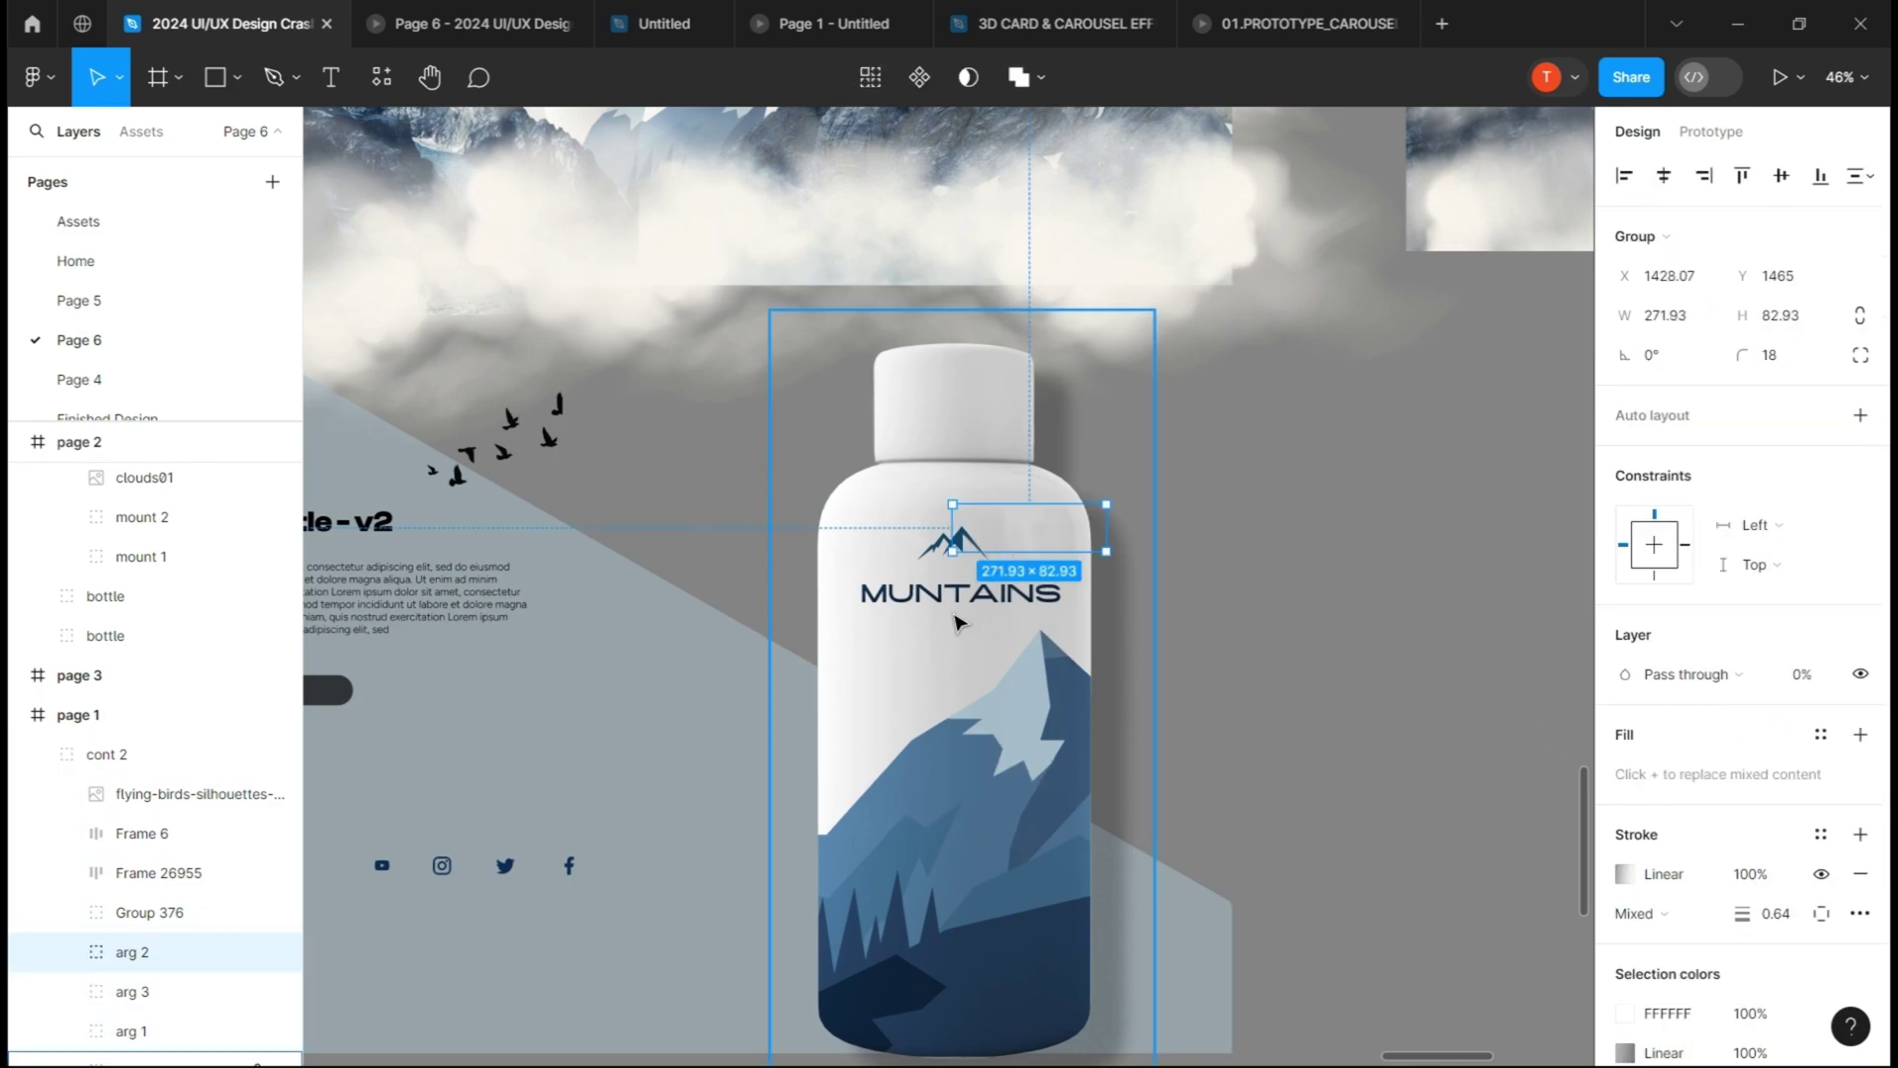
# - Drag the mountain artwork sideways inside the bottle group to reveal a different label portion
pyautogui.click(944, 427)
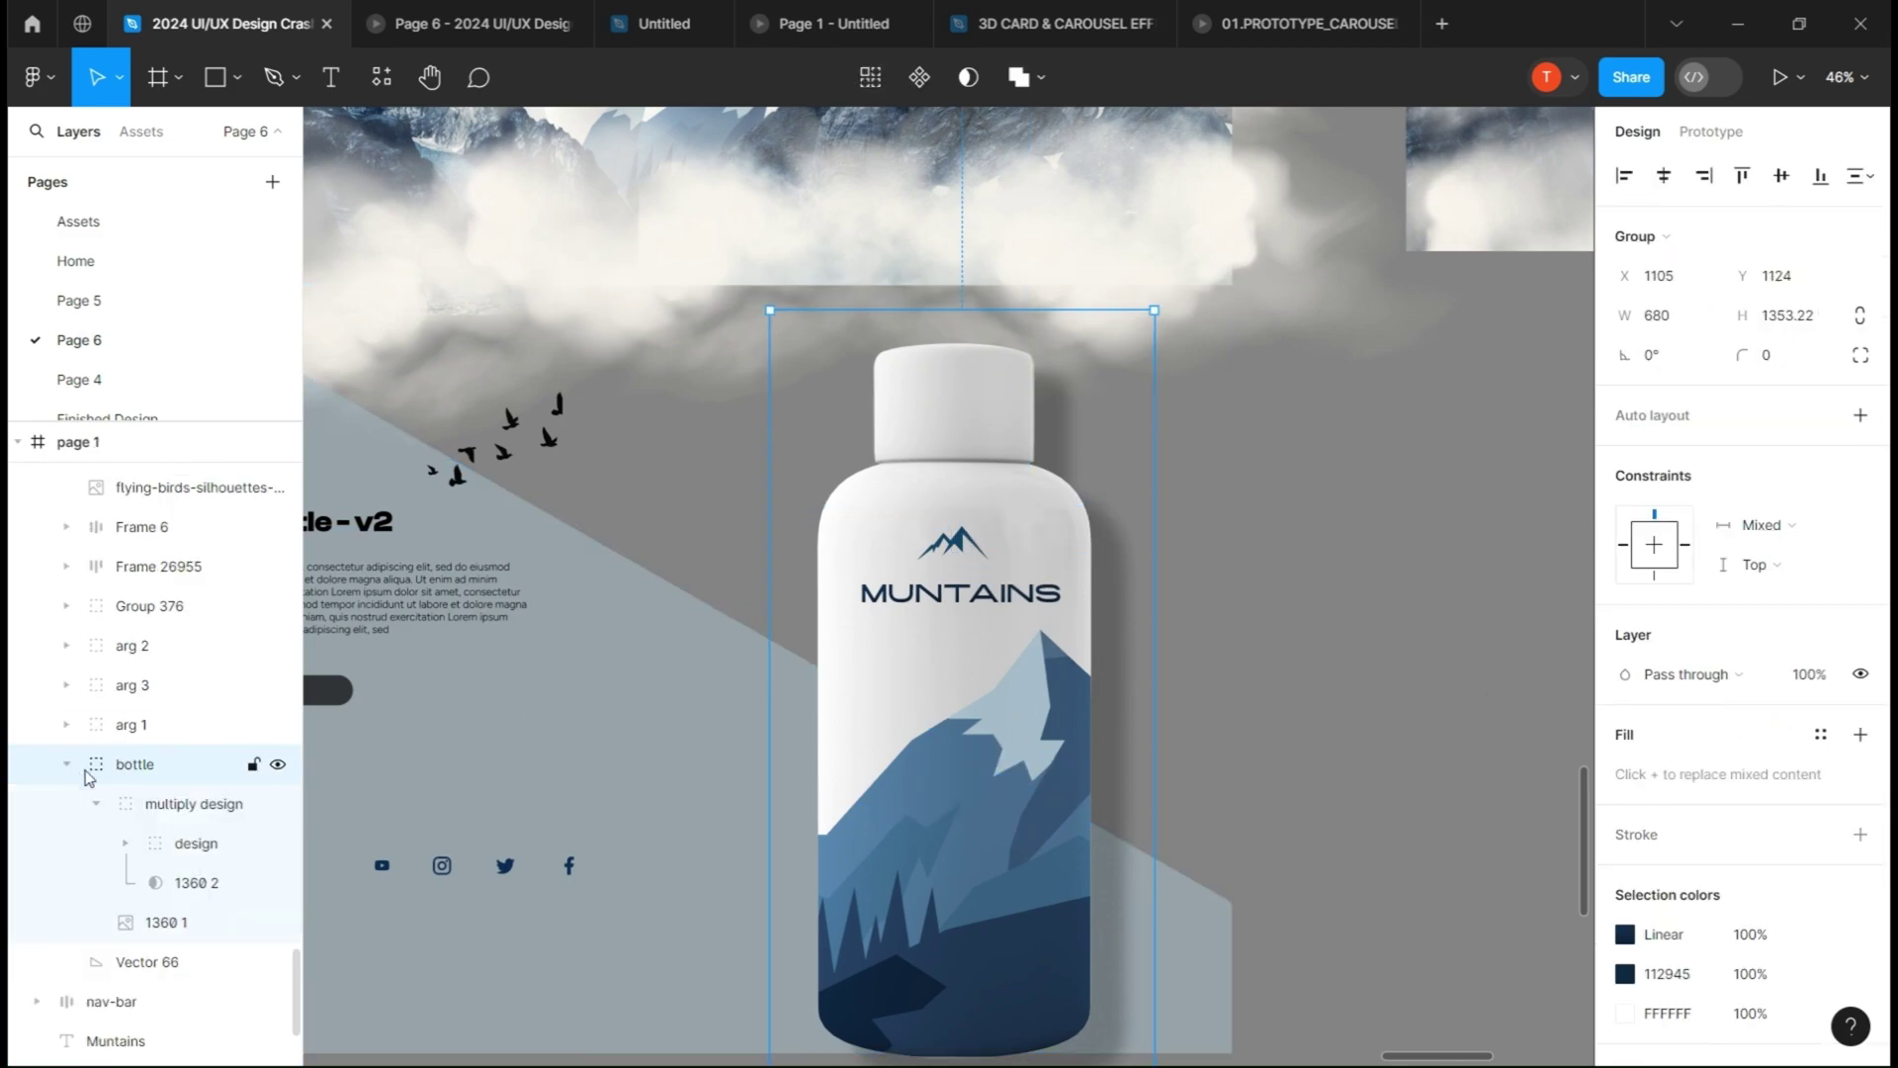
pyautogui.press('Return')
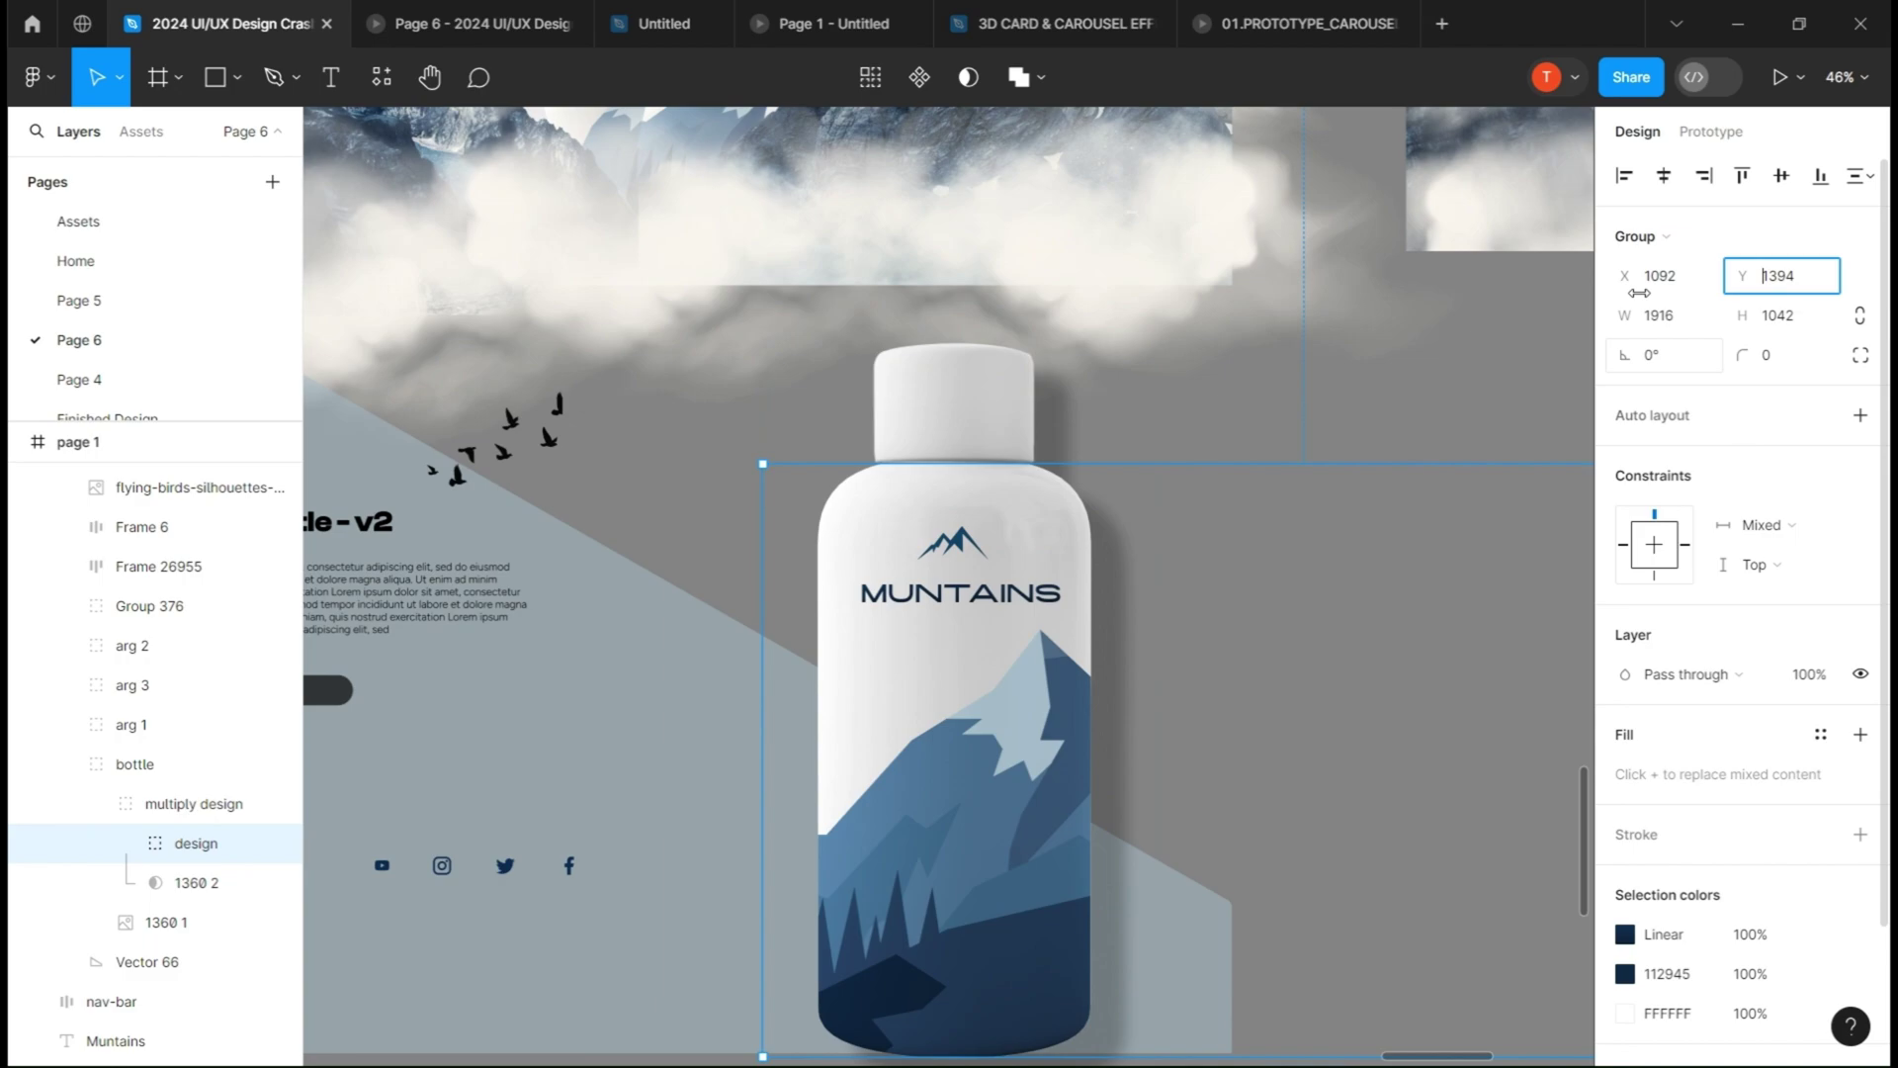
pyautogui.hotkey('shift', 'Return')
pyautogui.hotkey('shift', 'Left')
pyautogui.hotkey('ctrl', 'z')
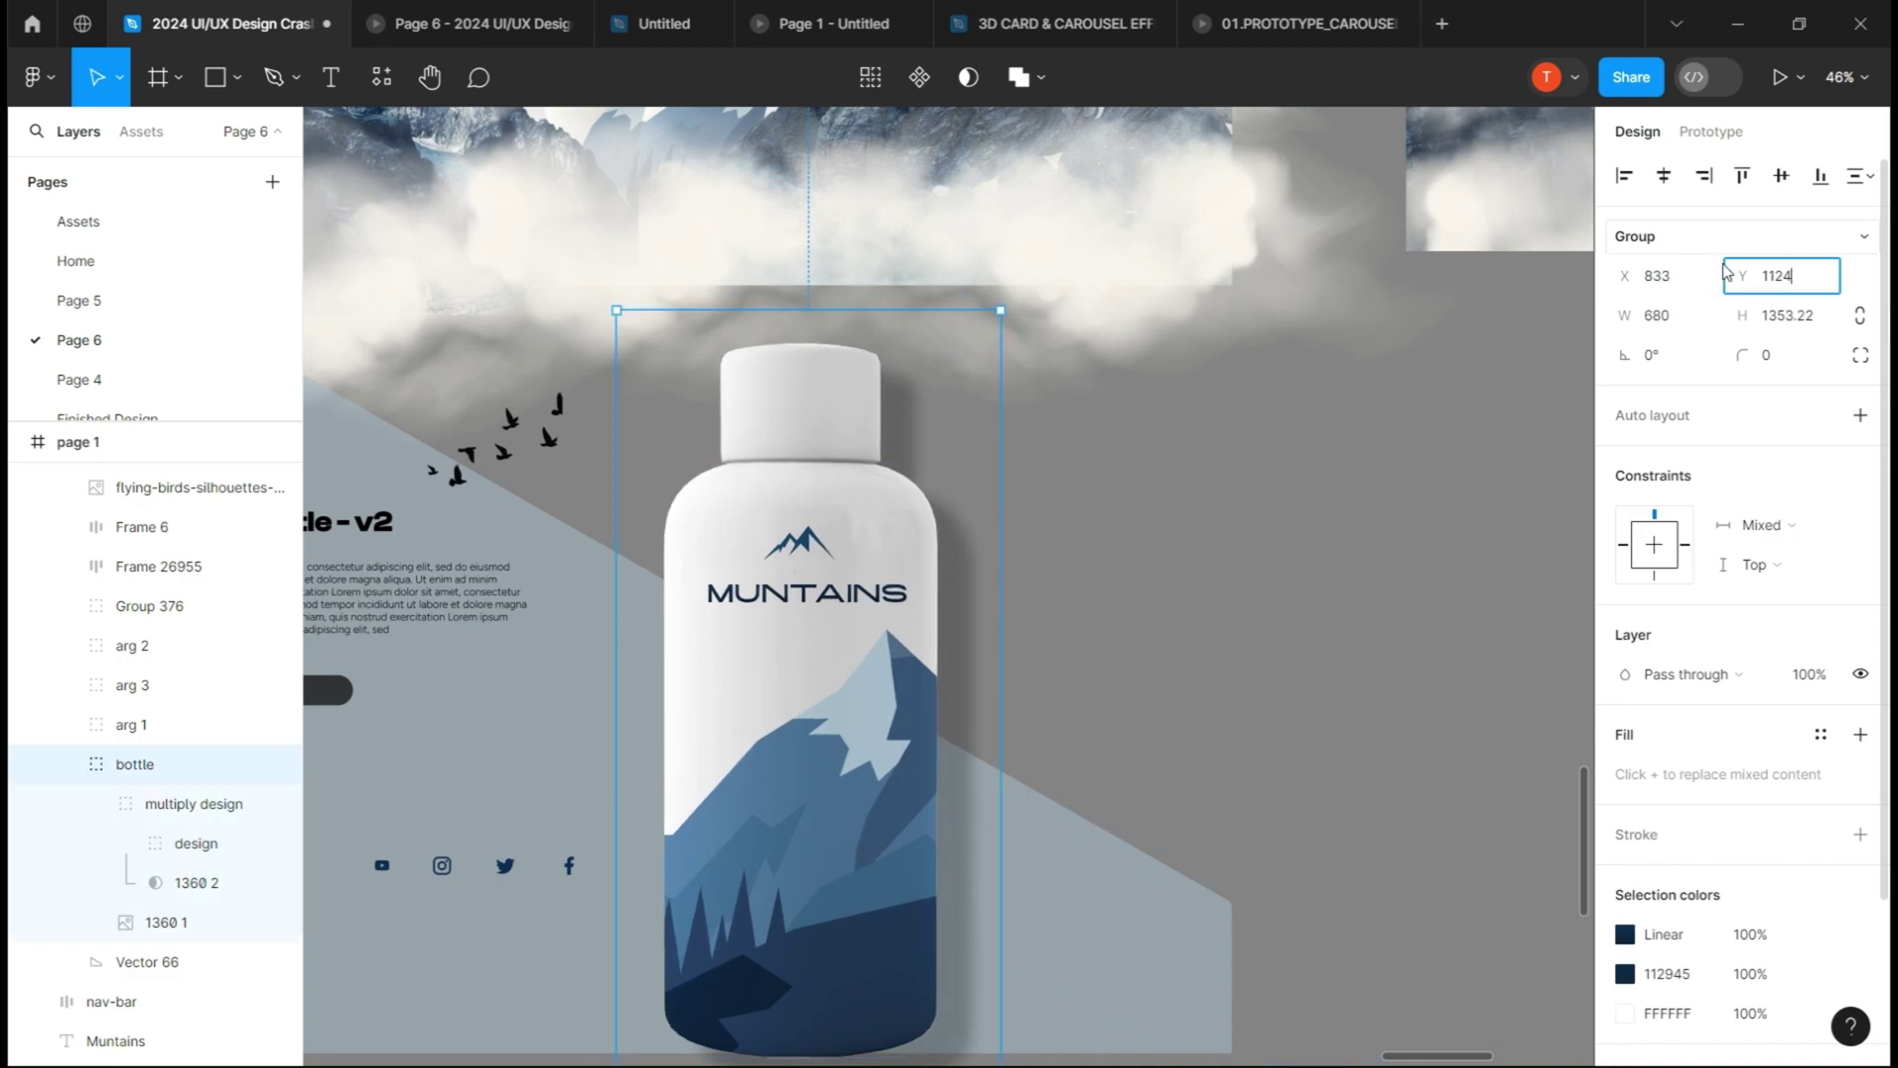
pyautogui.click(204, 845)
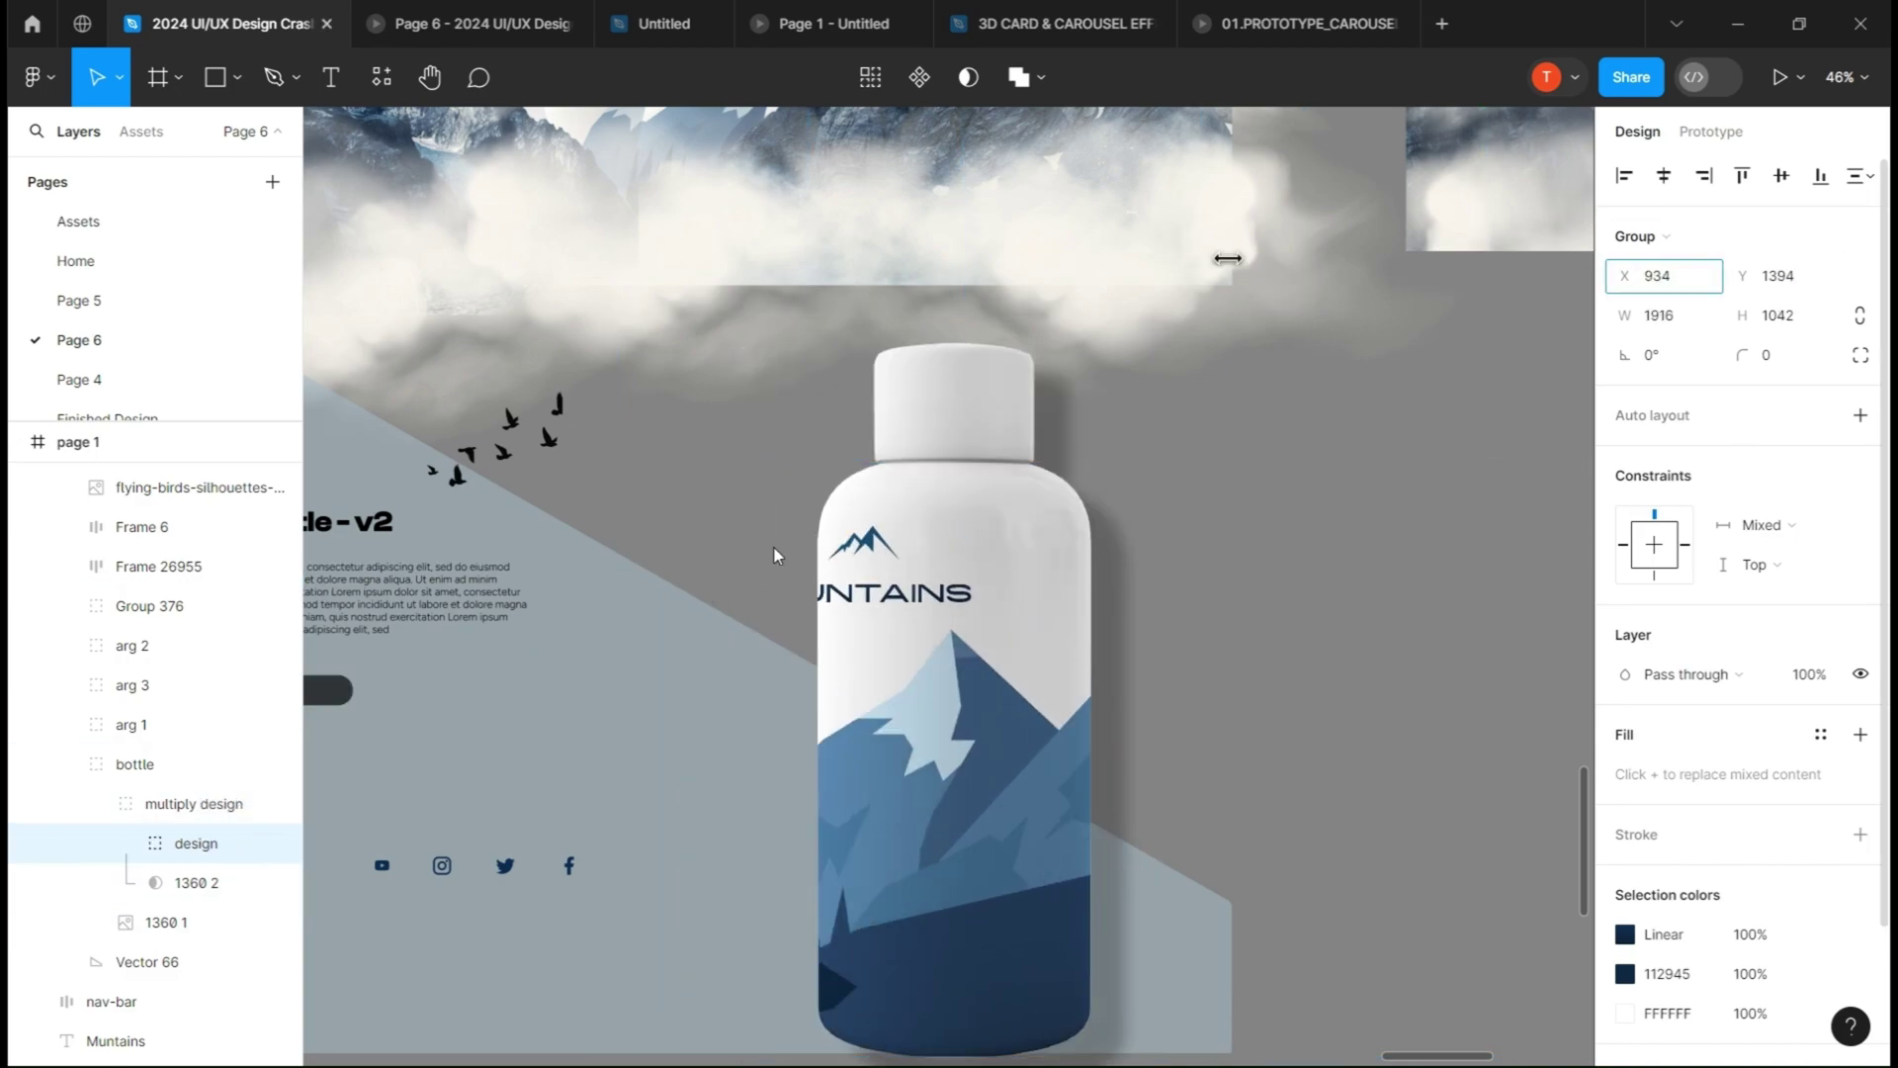
pyautogui.moveTo(780, 551); pyautogui.dragTo(908, 629)
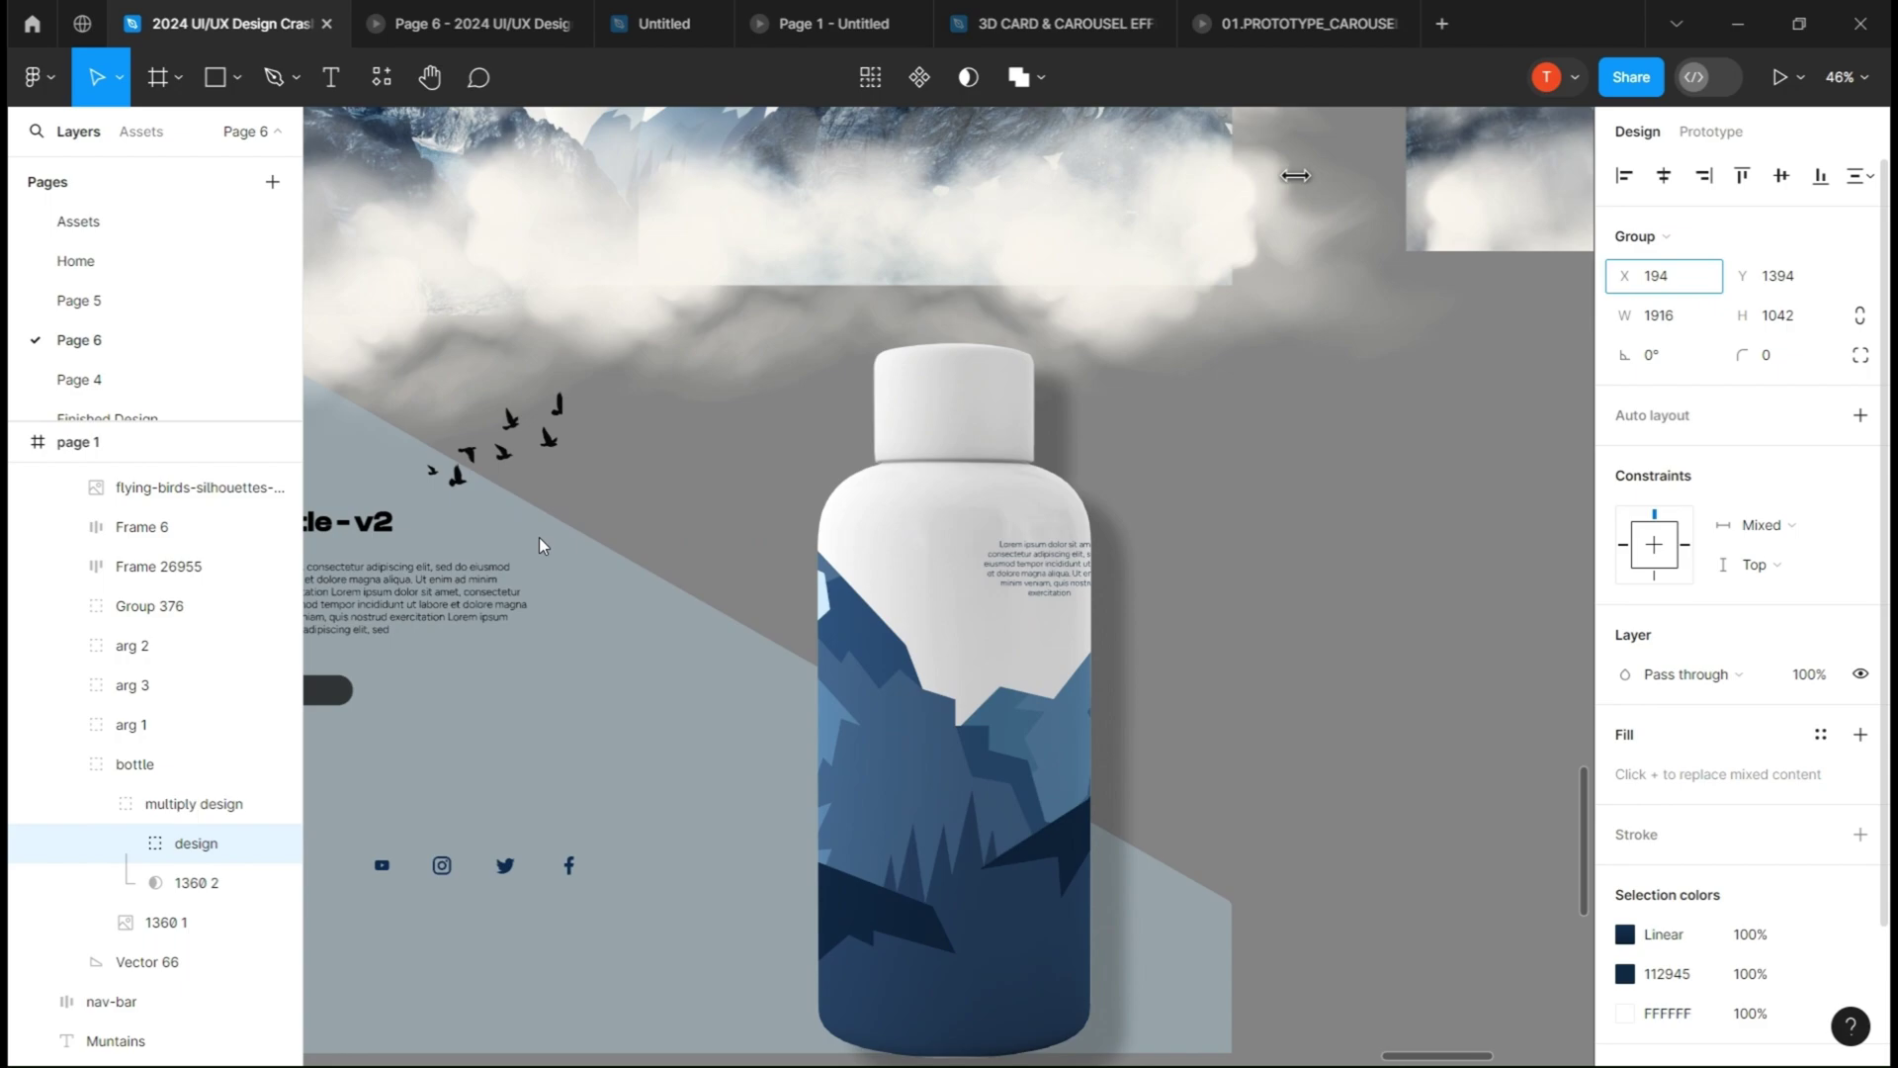
pyautogui.click(938, 435)
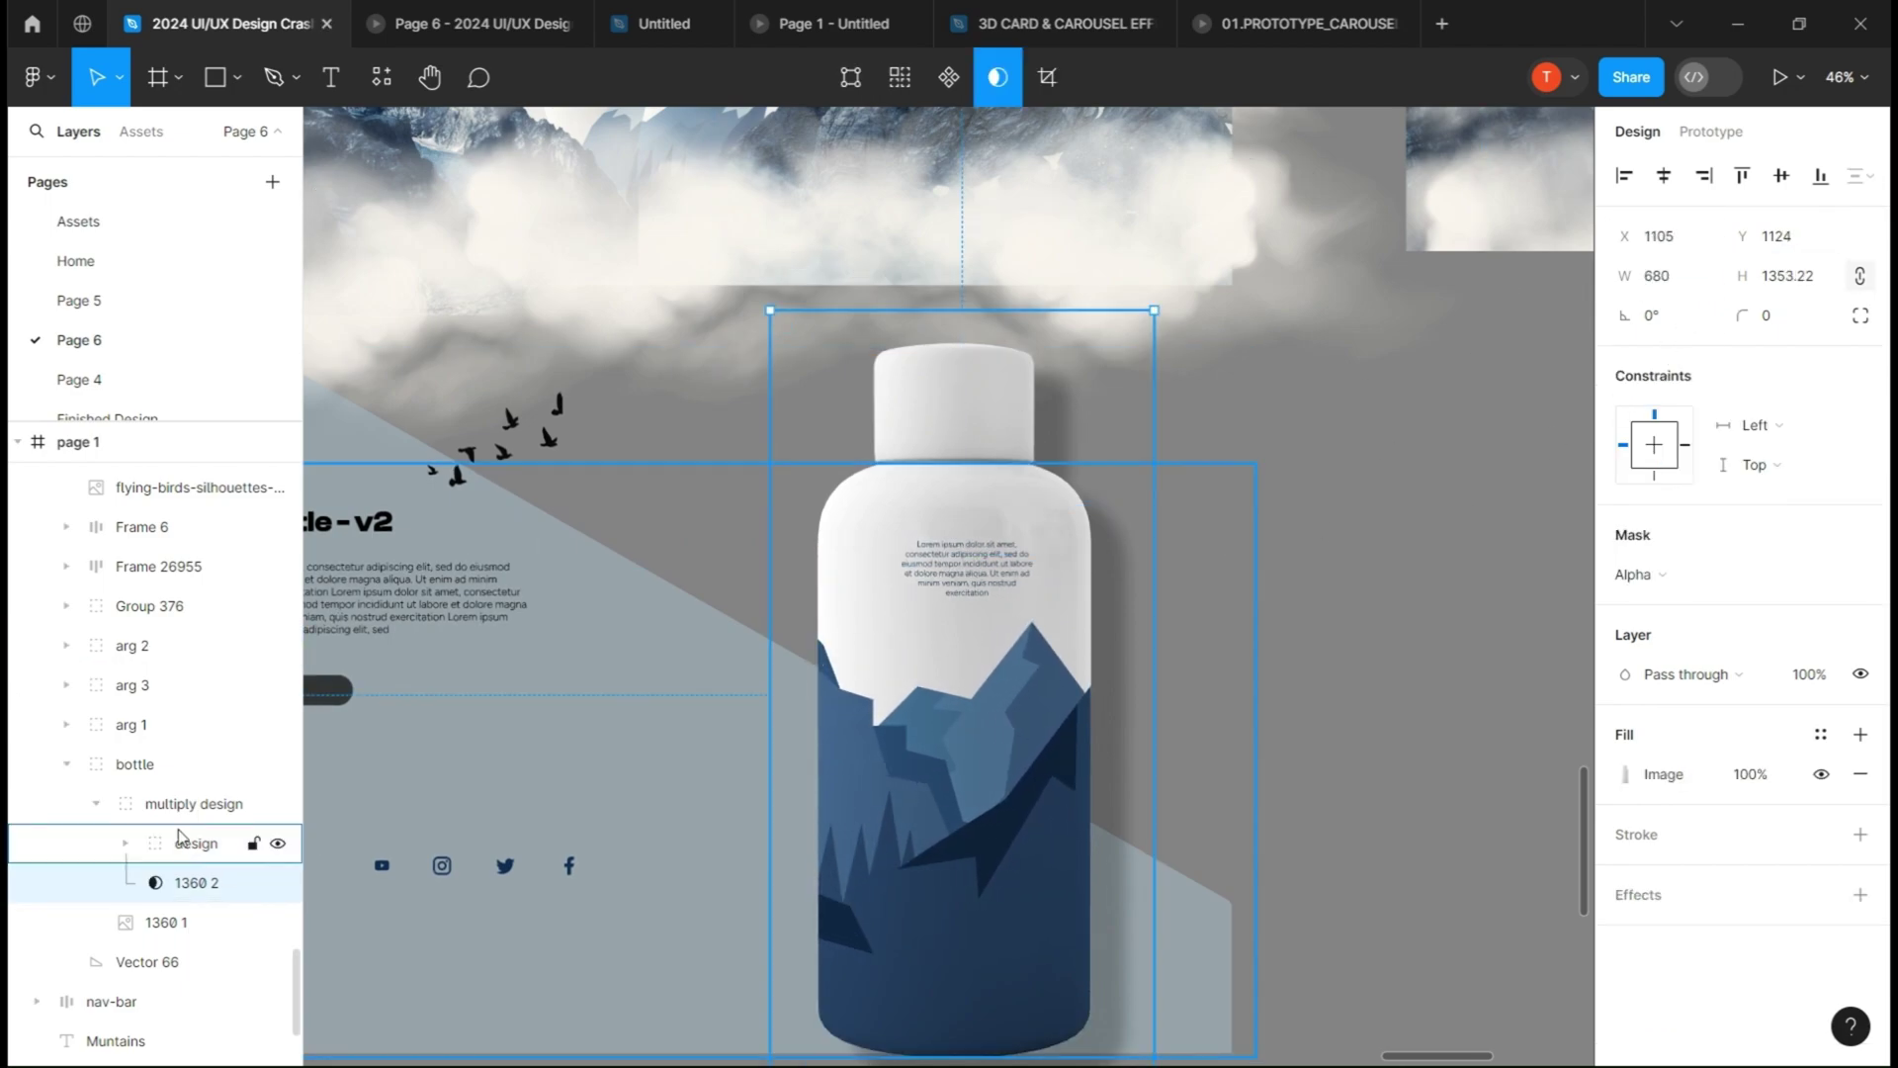
pyautogui.scroll(-5, 920, 489)
pyautogui.click(920, 489)
pyautogui.scroll(-2, 920, 446)
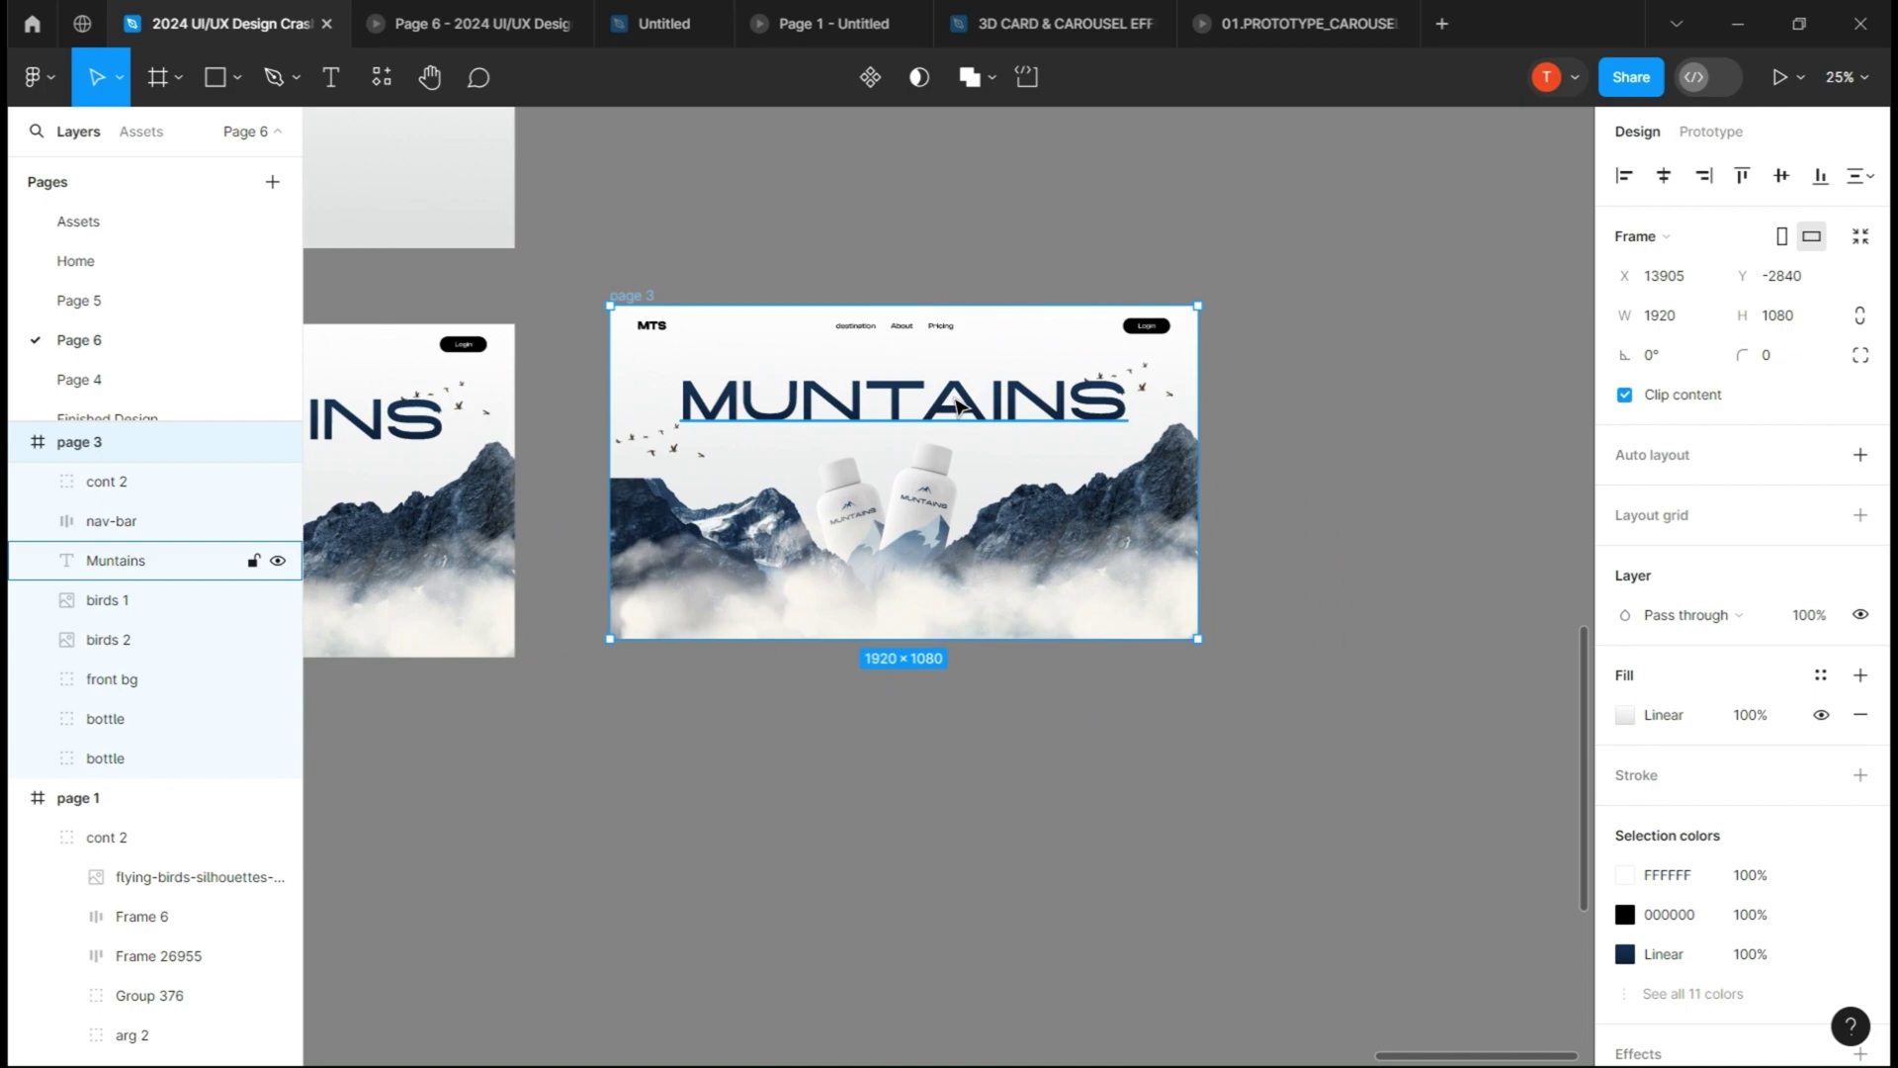
# - On page 3, set the MUNTAINS title, both bird flocks and the front background to 0% opacity
pyautogui.doubleClick(962, 407)
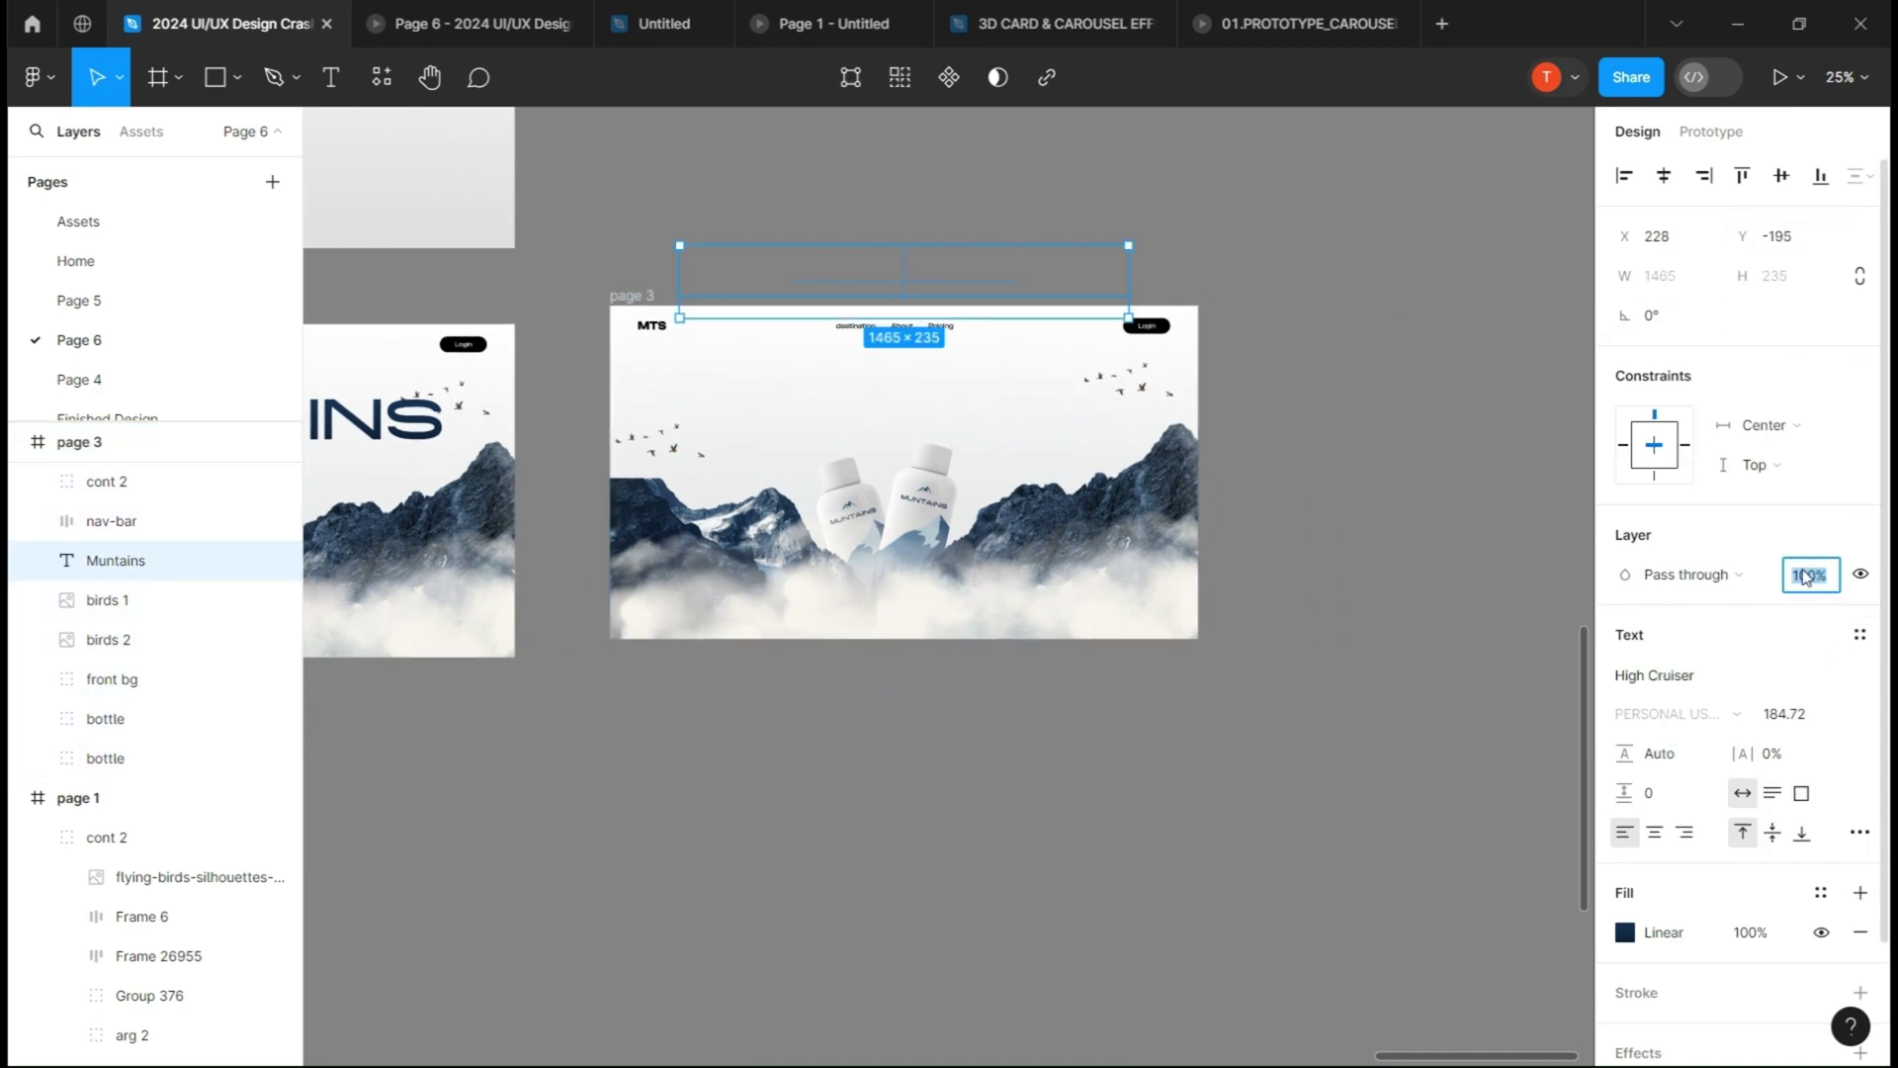
pyautogui.click(1127, 379)
pyautogui.keyDown('shift'); pyautogui.click(668, 437); pyautogui.keyUp('shift')
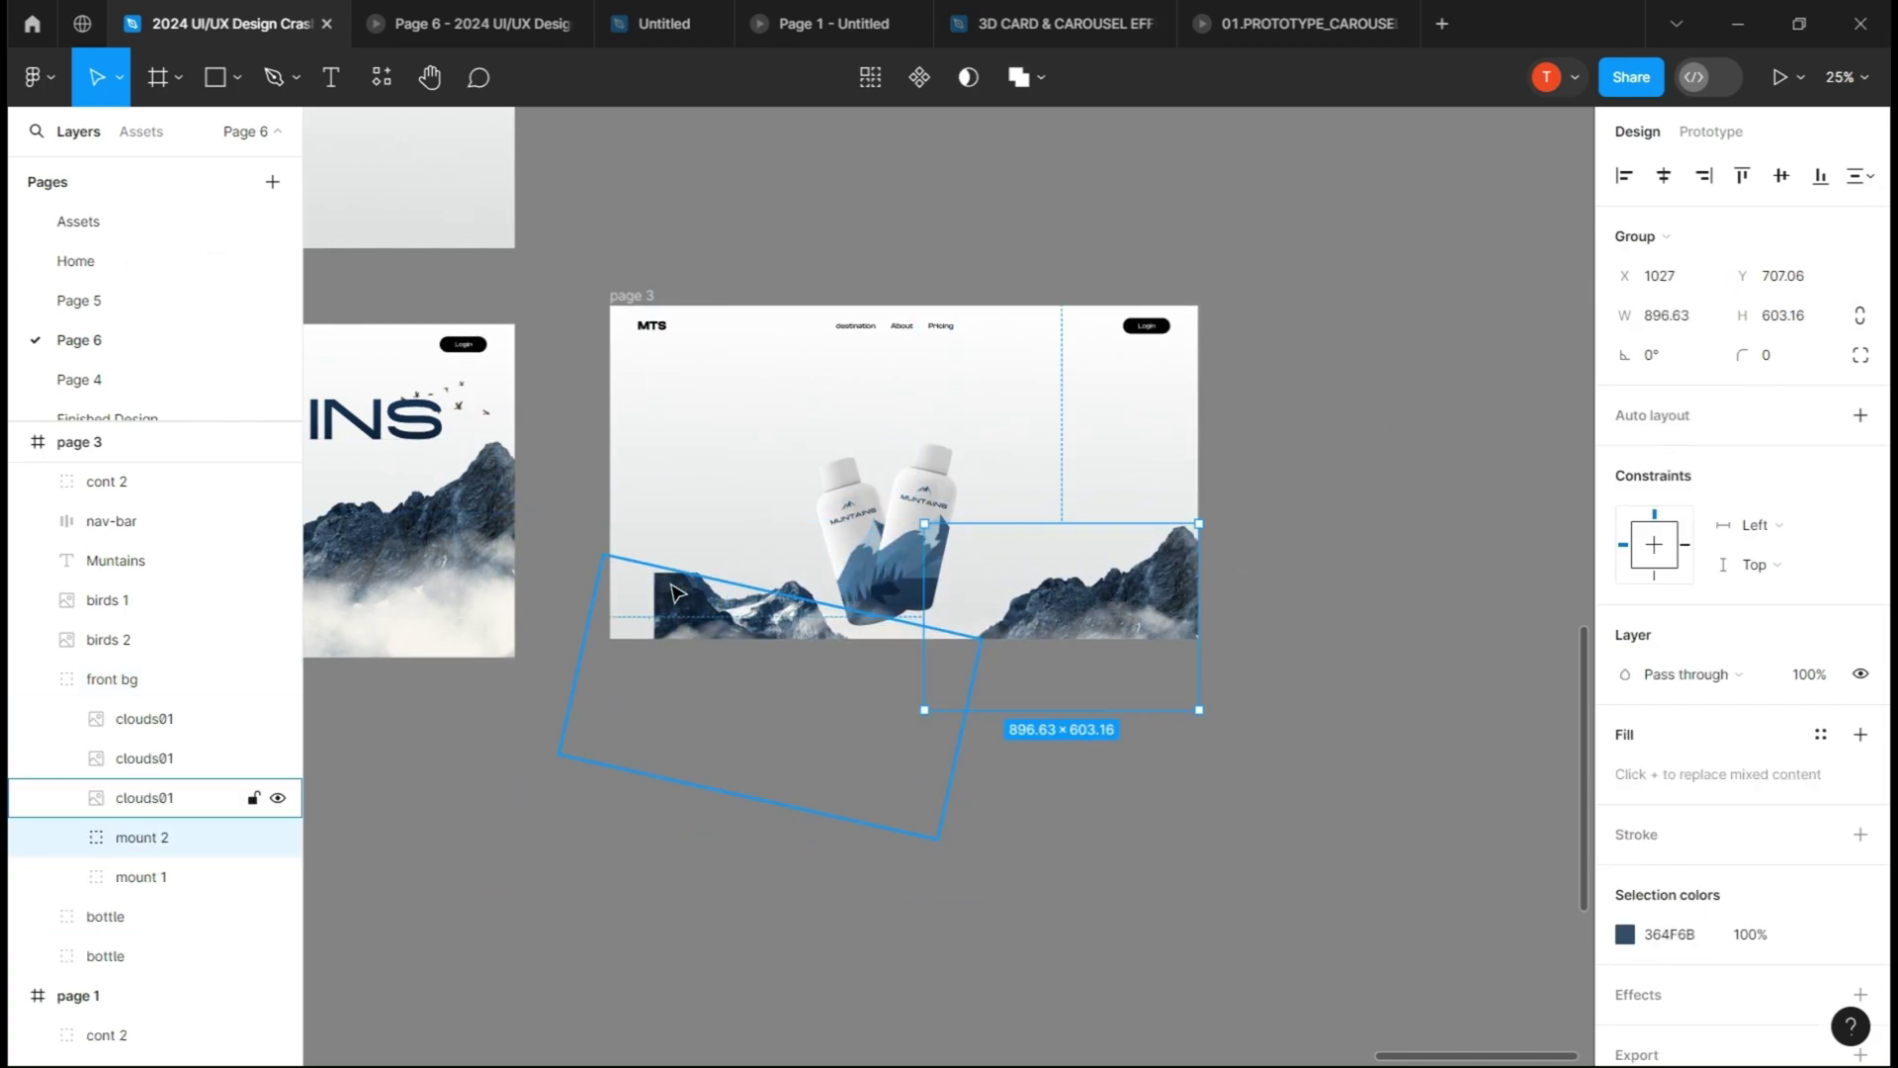
pyautogui.click(675, 591)
pyautogui.hotkey('shift', 'Return')
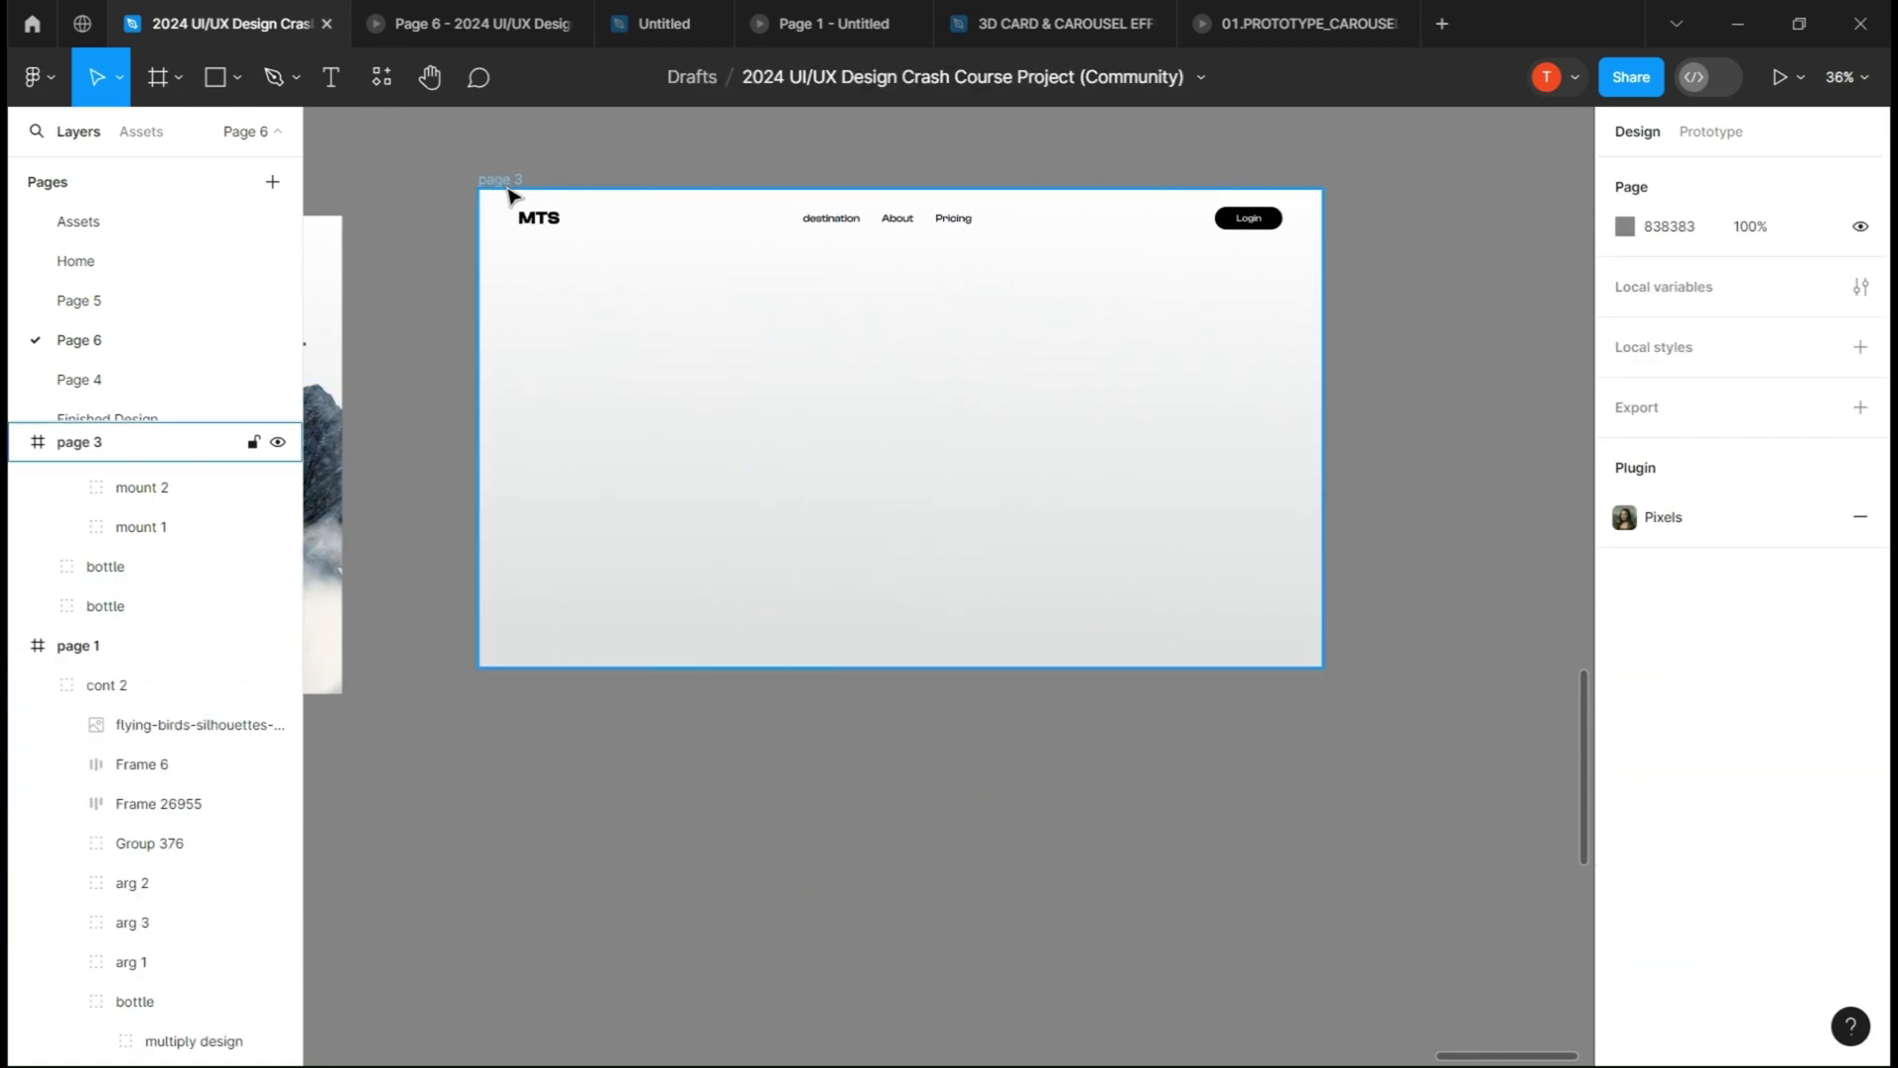
# - Paste the cont 2 bottle layout into page 3 at Y 0 and enable Clip content
pyautogui.hotkey('ctrl', 'v')
pyautogui.click(1779, 275)
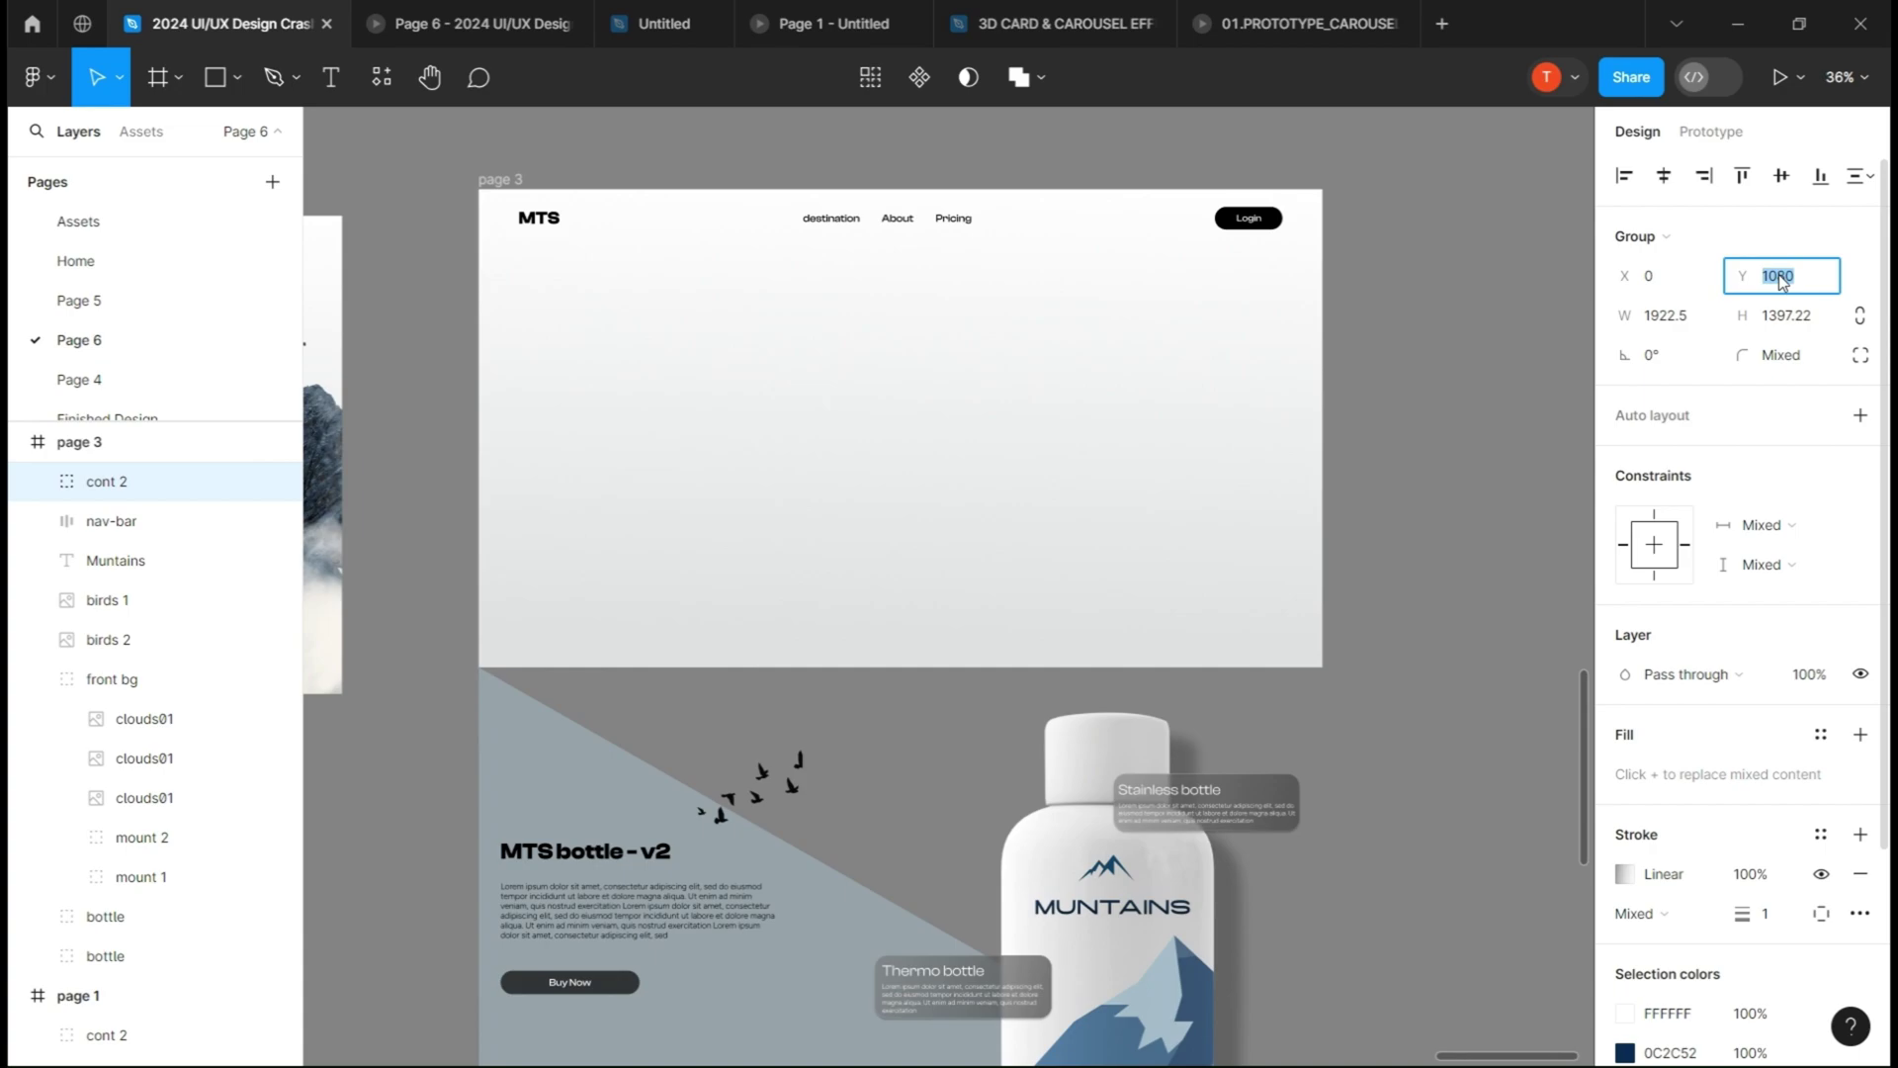
pyautogui.write('0')
pyautogui.click(1520, 318)
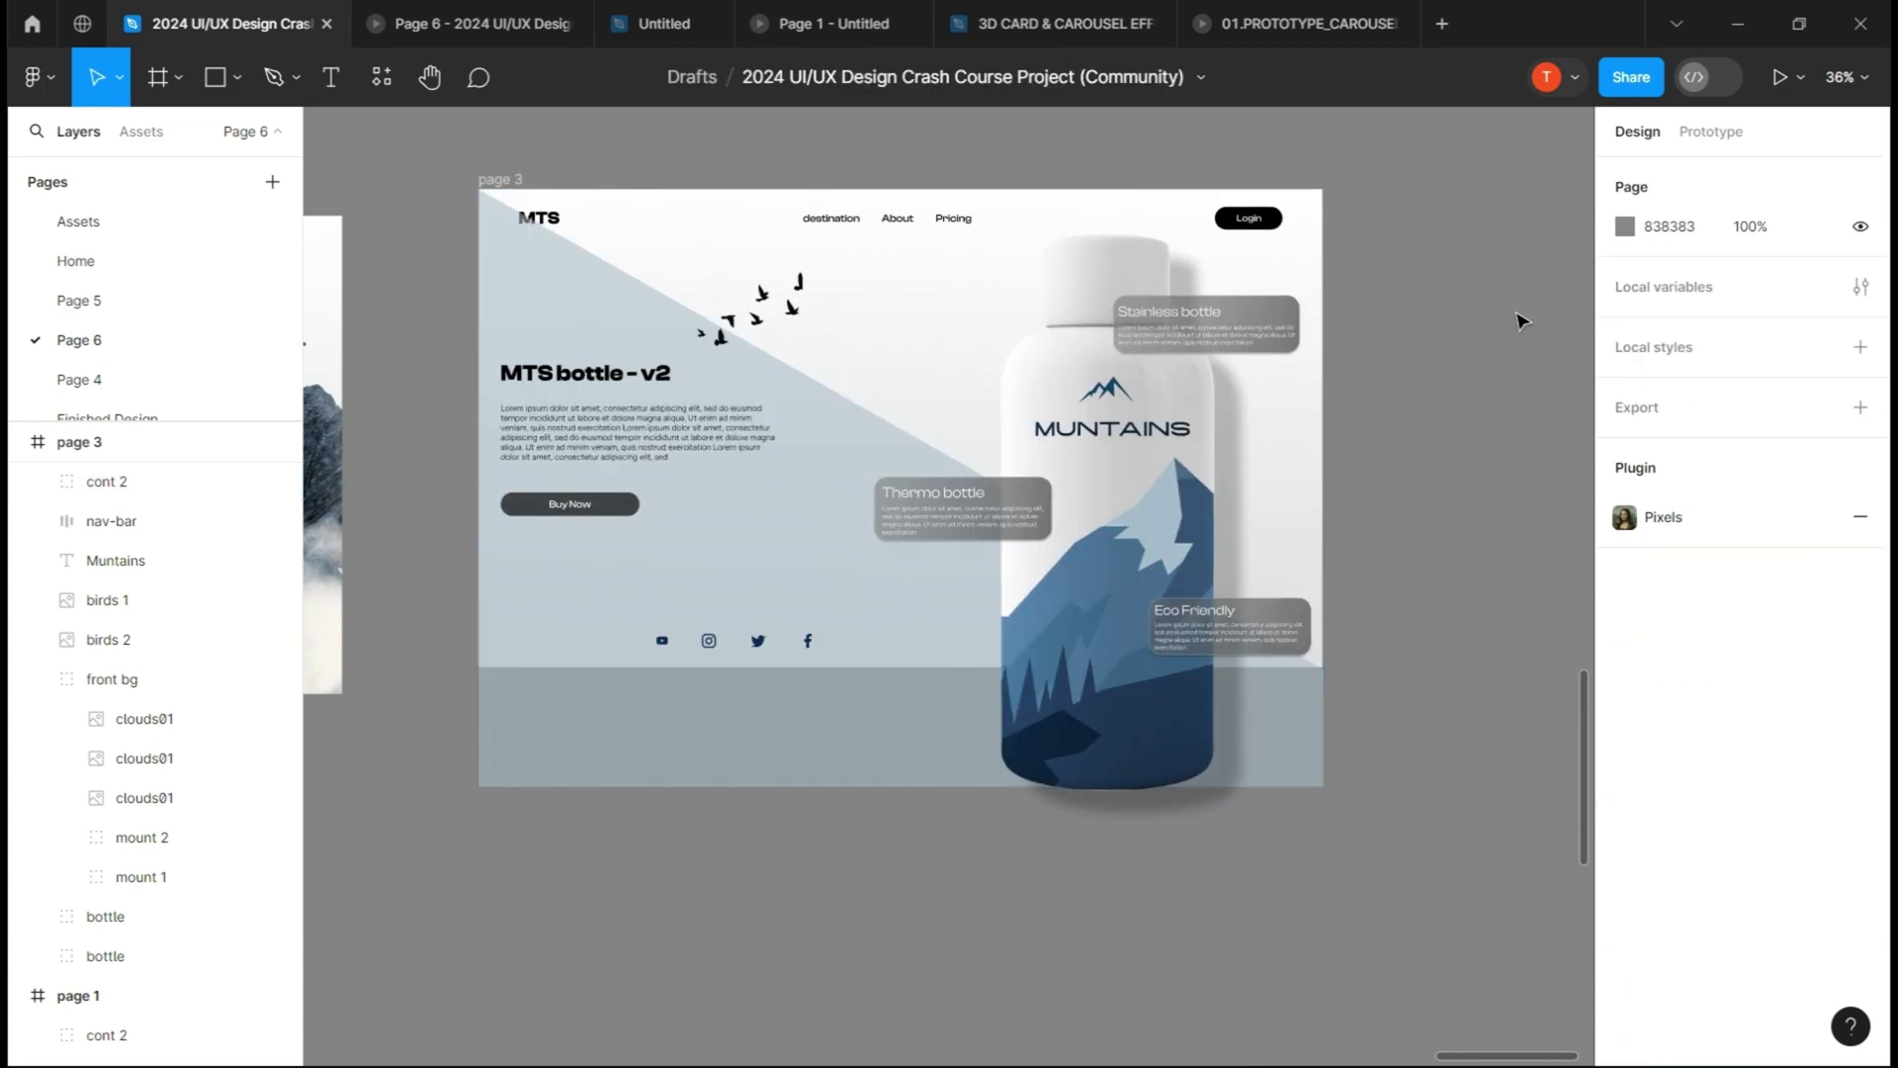
pyautogui.click(504, 180)
pyautogui.click(1626, 395)
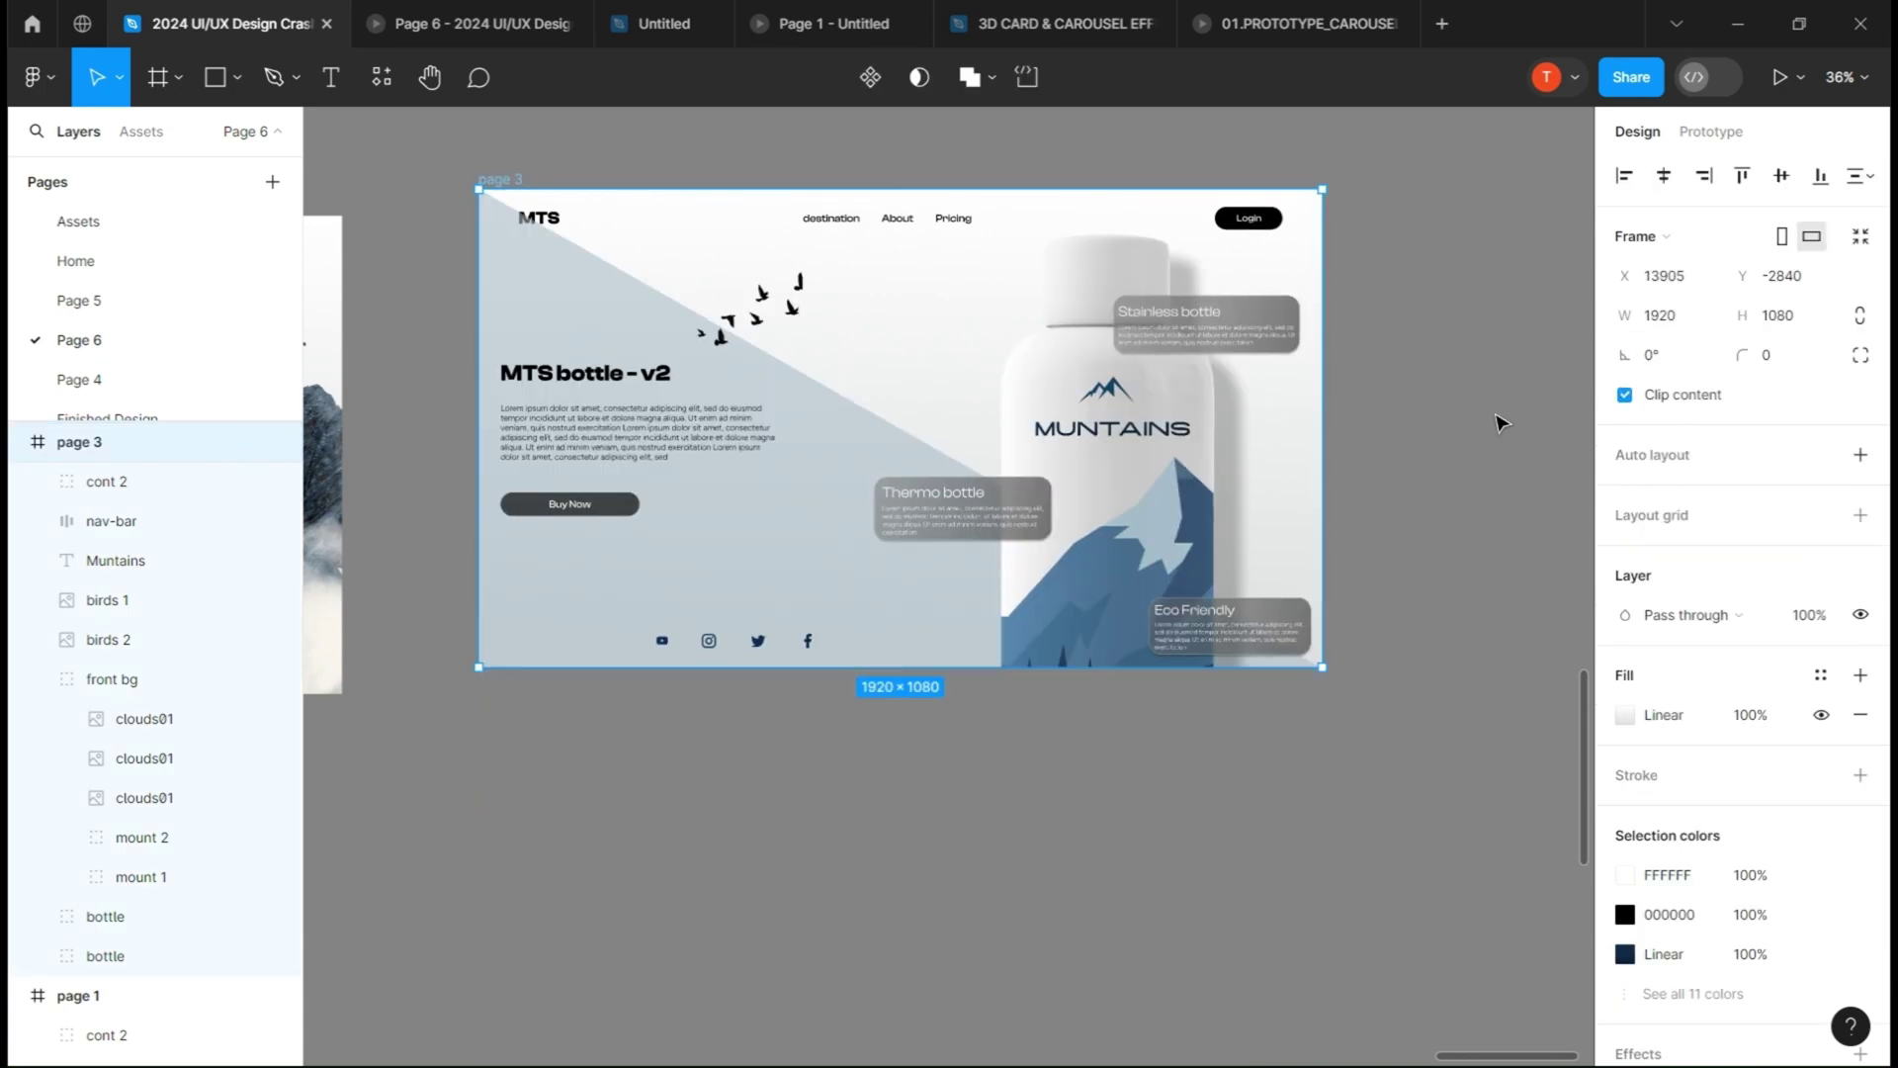
pyautogui.scroll(-5, 1423, 430)
# - Line page 3 up beside page 1, then select the blank page 2 frame
pyautogui.click(1365, 586)
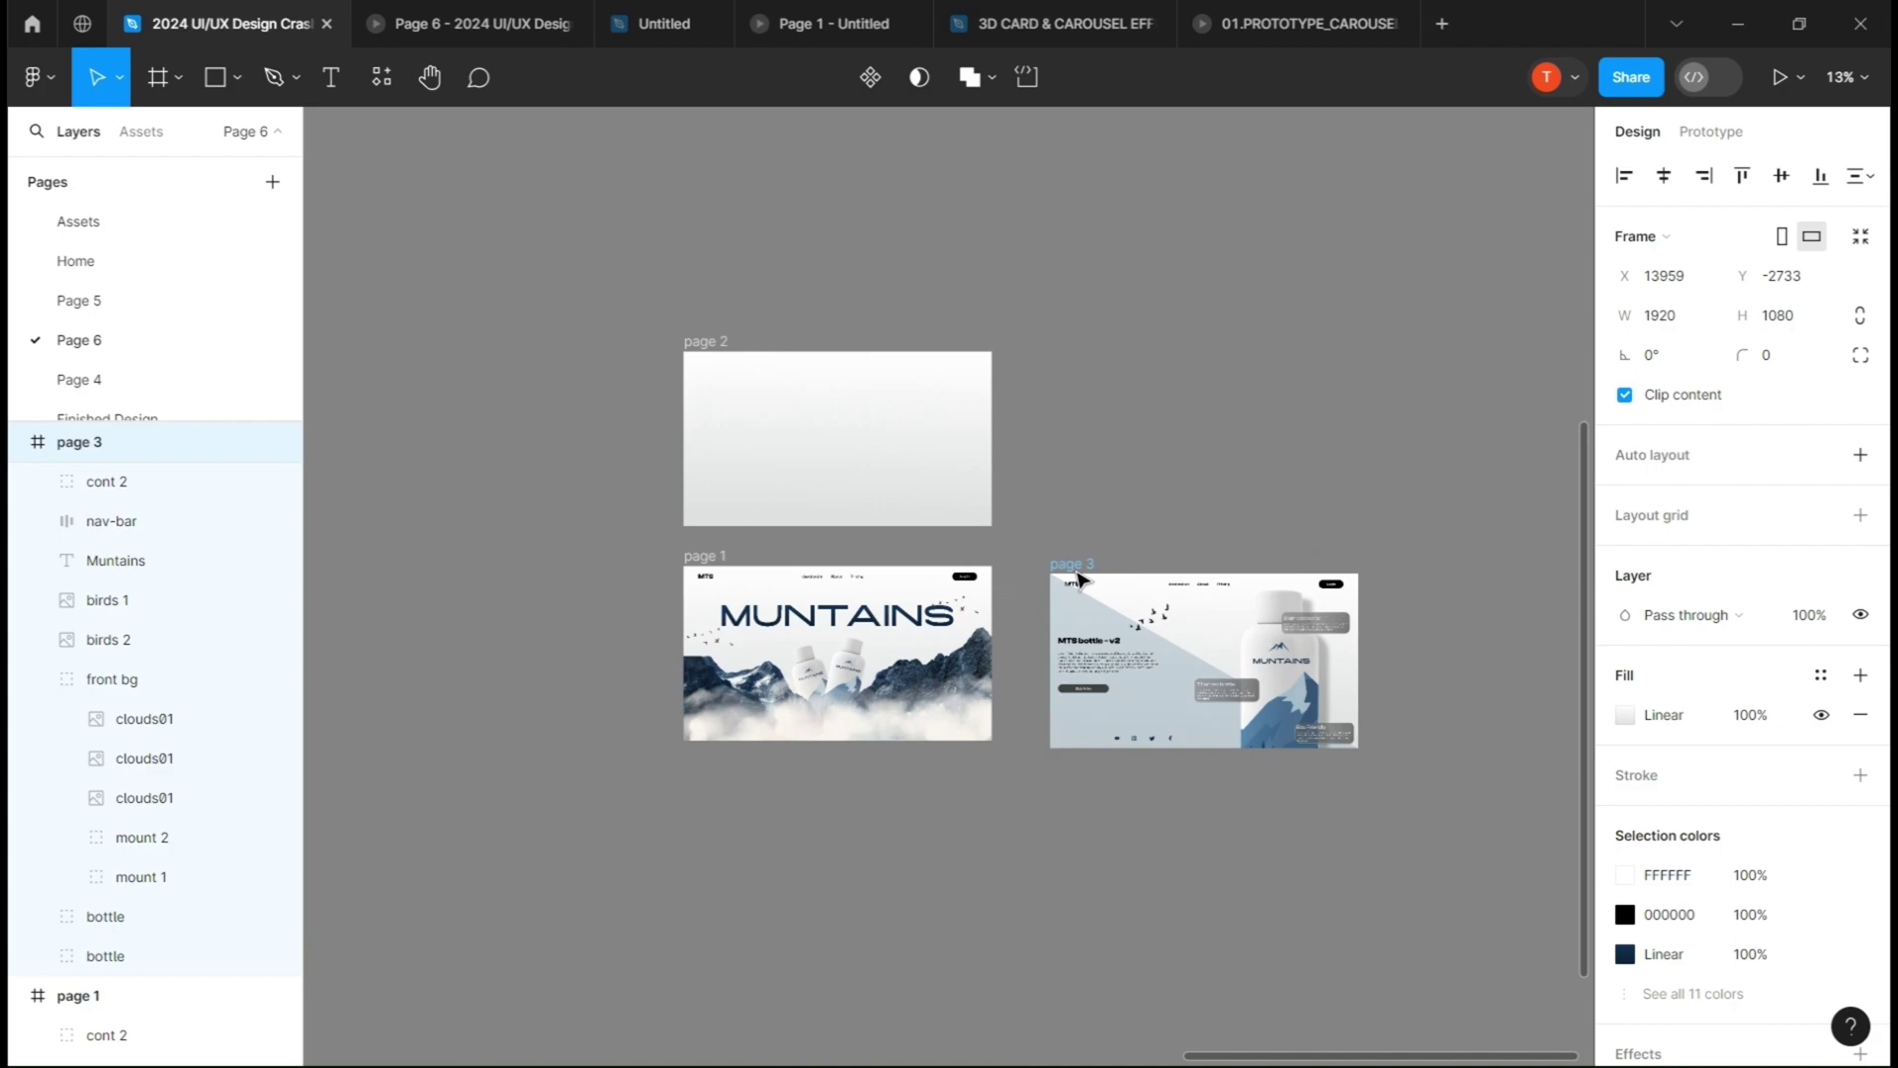
pyautogui.moveTo(1071, 556); pyautogui.dragTo(1063, 565)
pyautogui.click(745, 549)
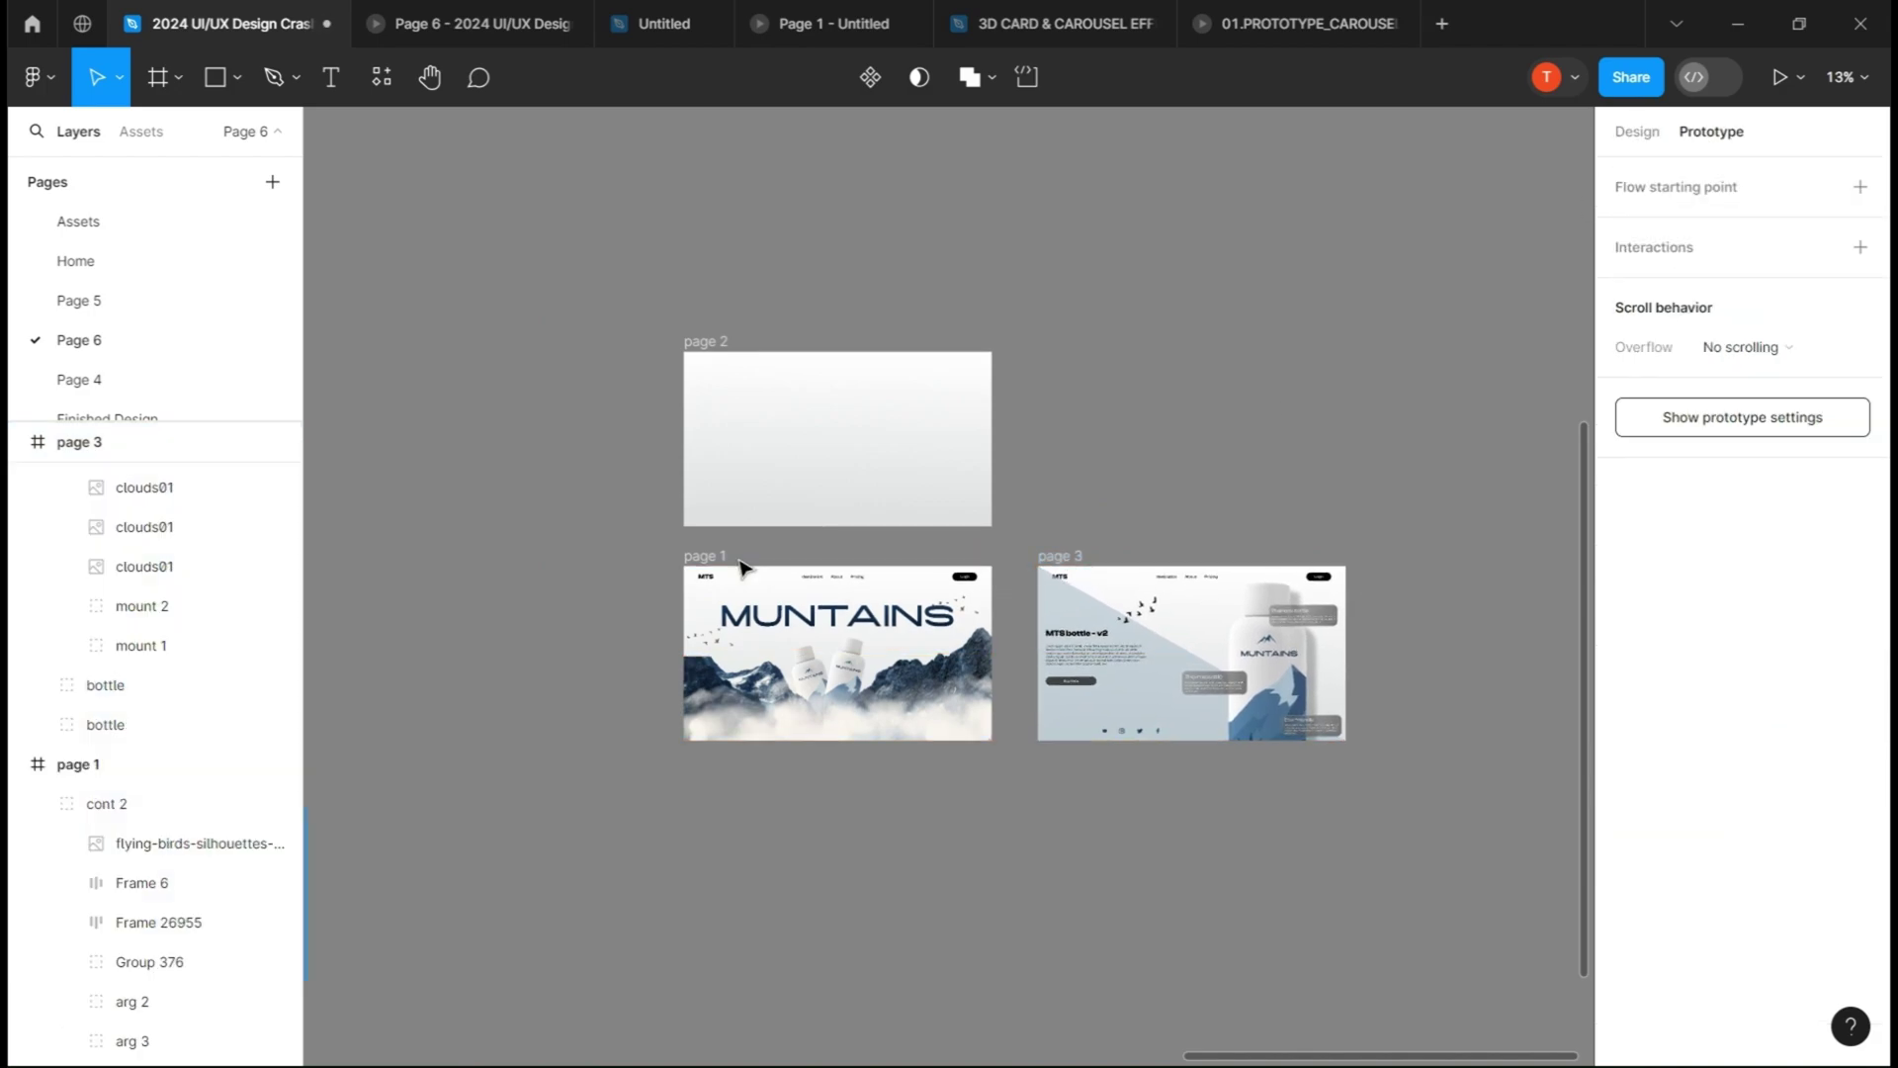
pyautogui.click(729, 369)
pyautogui.click(1056, 555)
pyautogui.click(1097, 358)
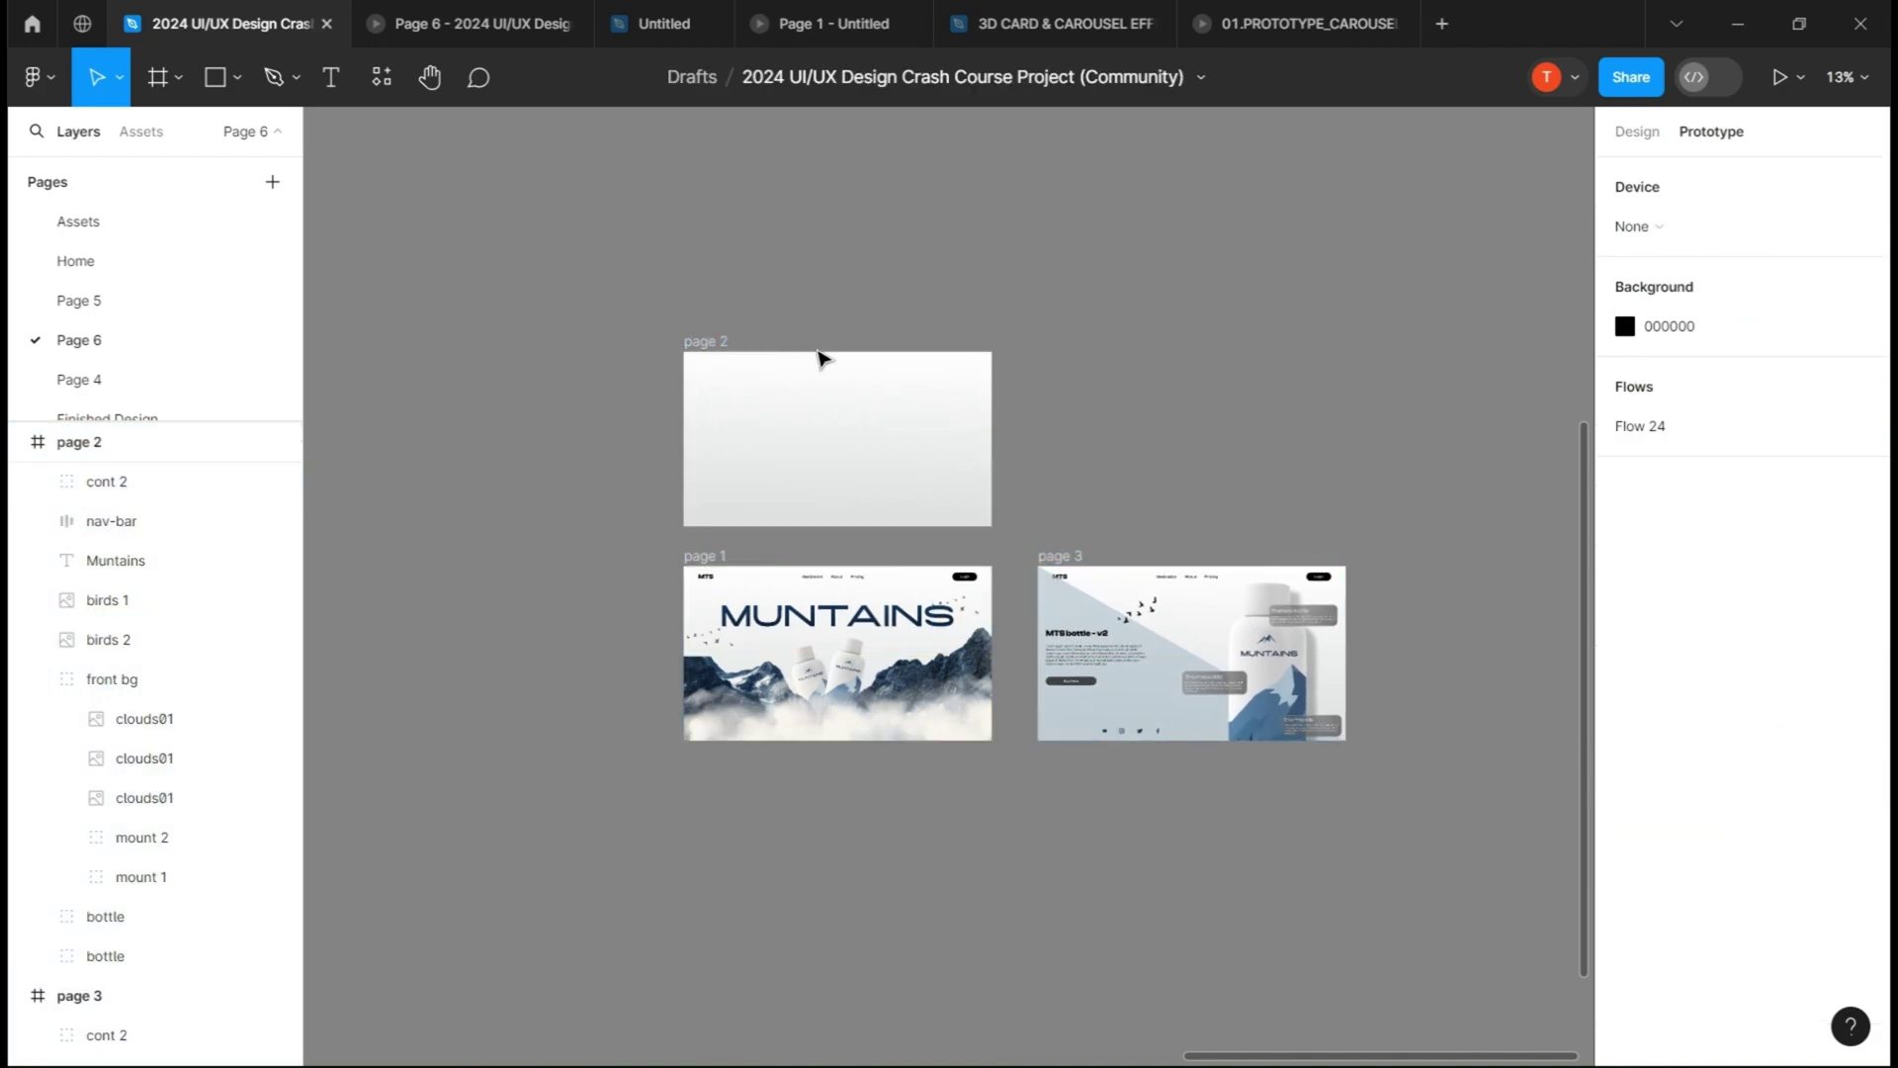
pyautogui.click(709, 345)
# - Make page 2 the flow start, linking to page 1 with After delay 500ms, Smart animate, Gentle
pyautogui.click(1861, 187)
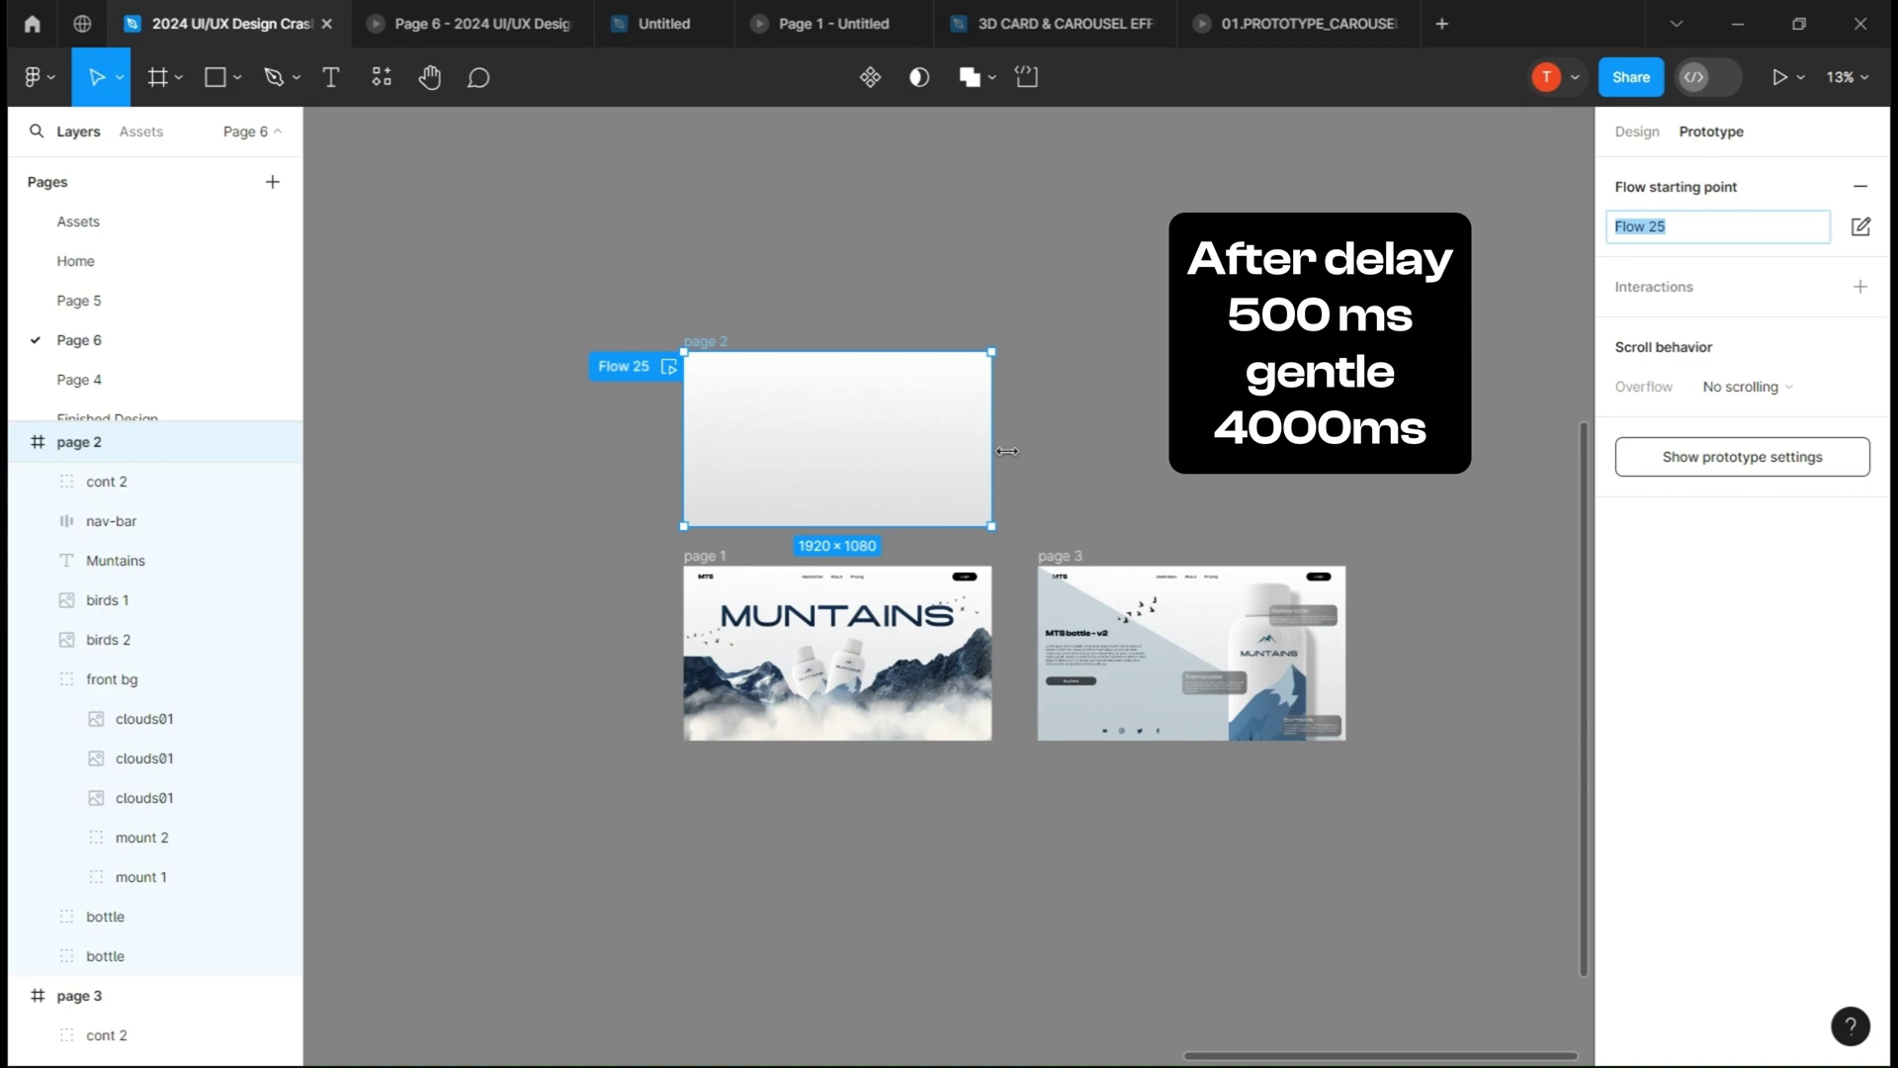
pyautogui.click(920, 608)
pyautogui.click(749, 629)
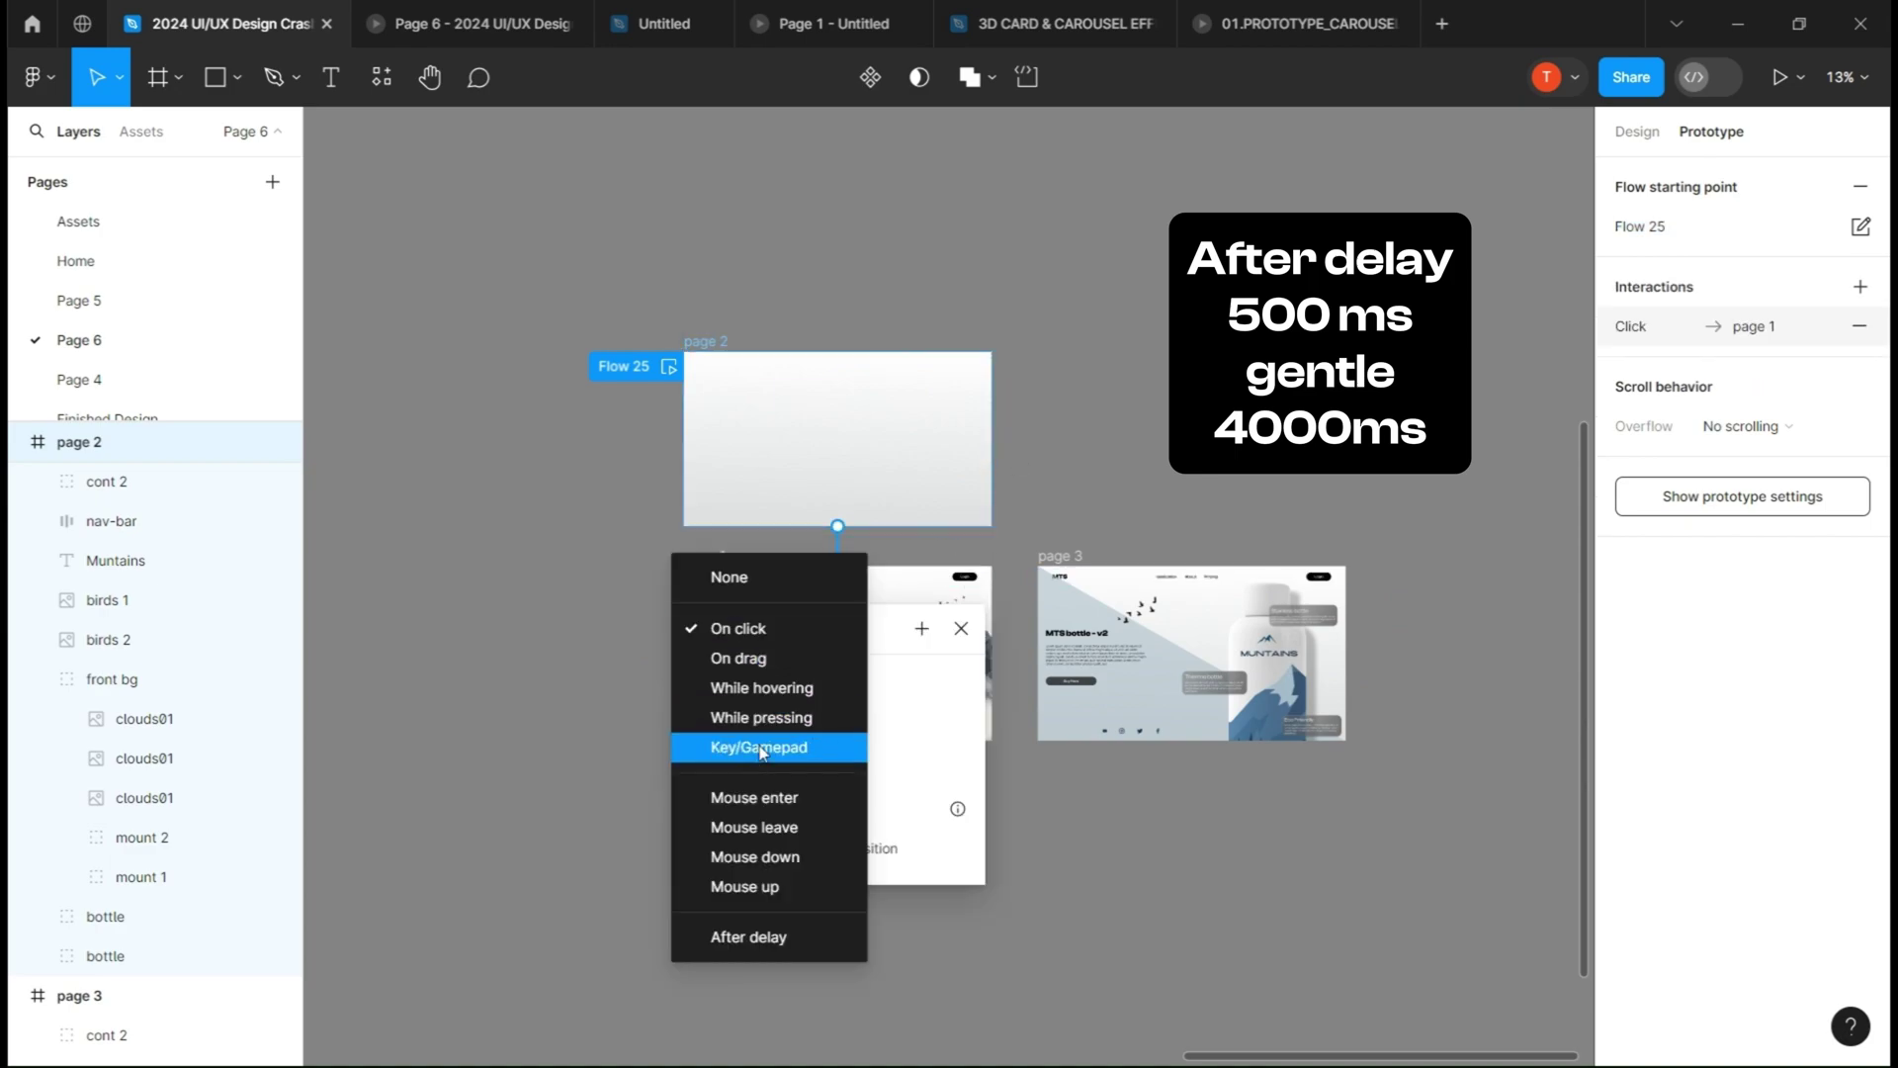
pyautogui.click(756, 939)
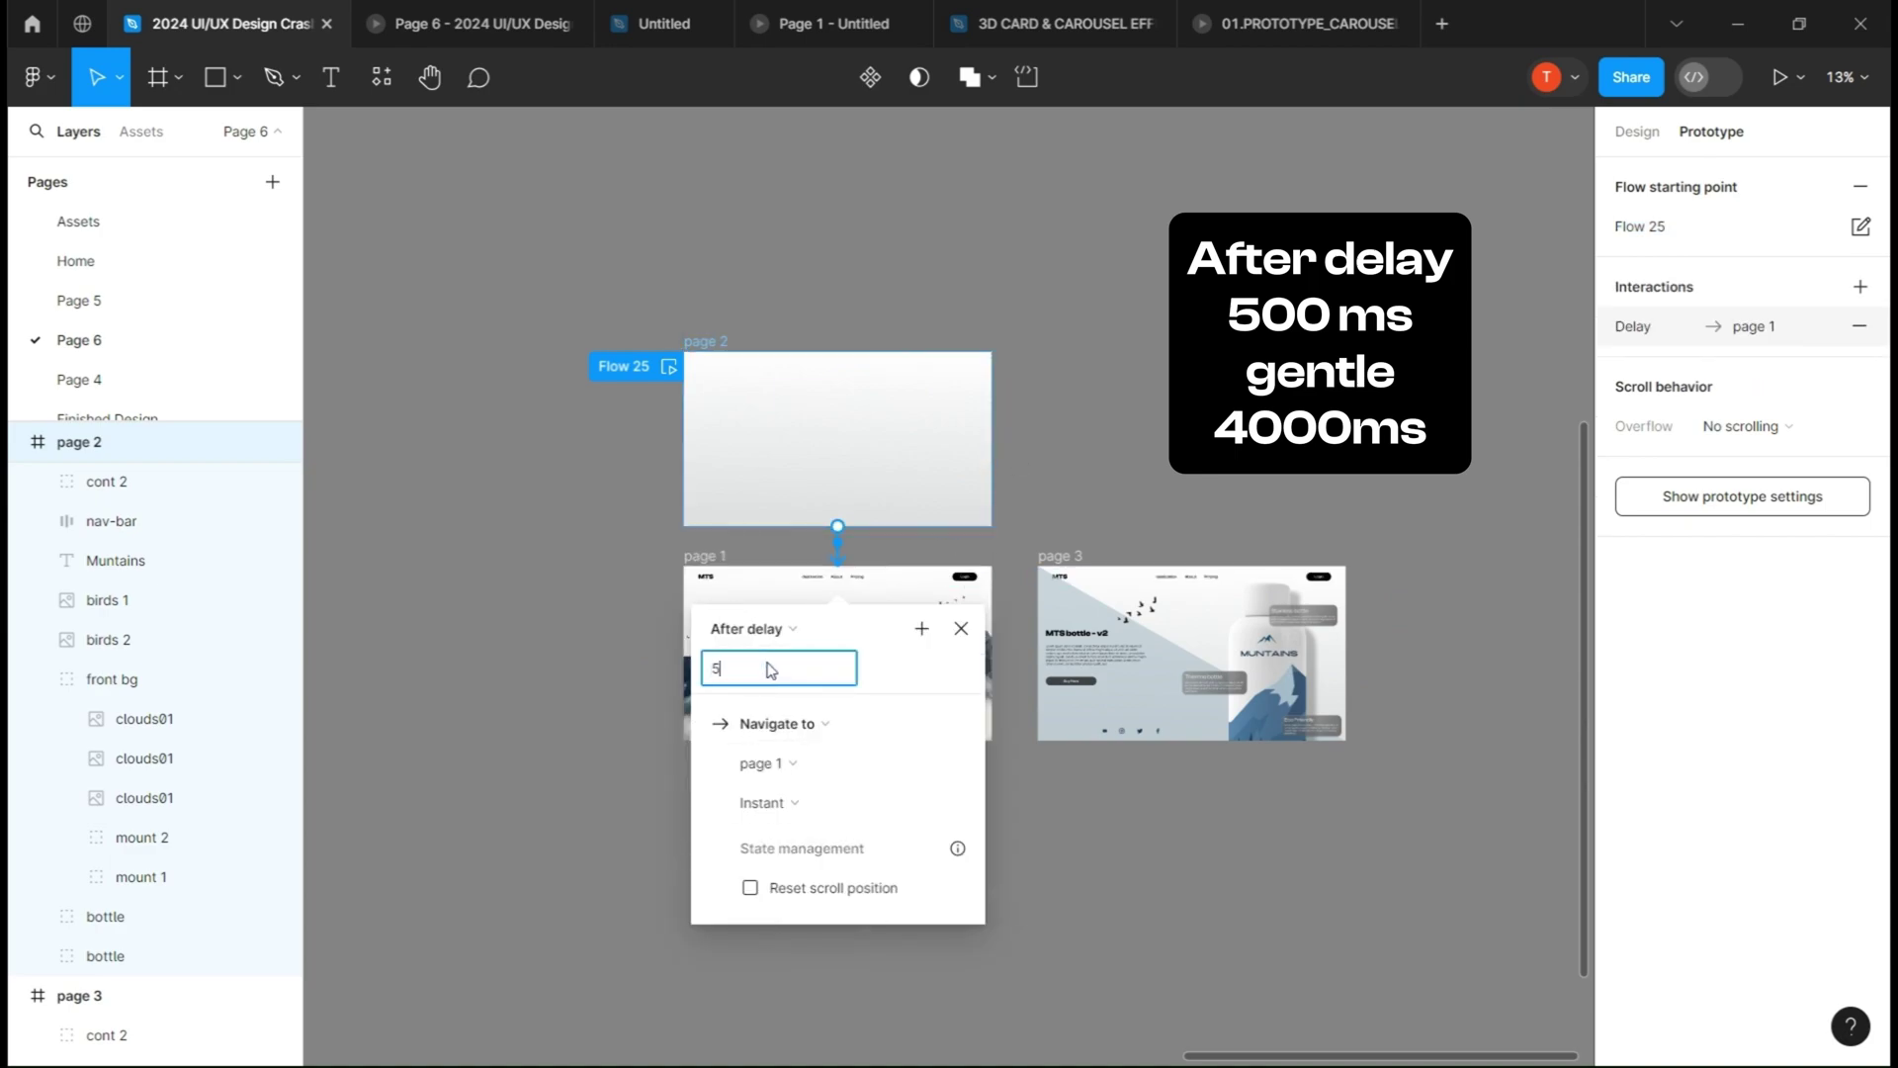
pyautogui.click(766, 803)
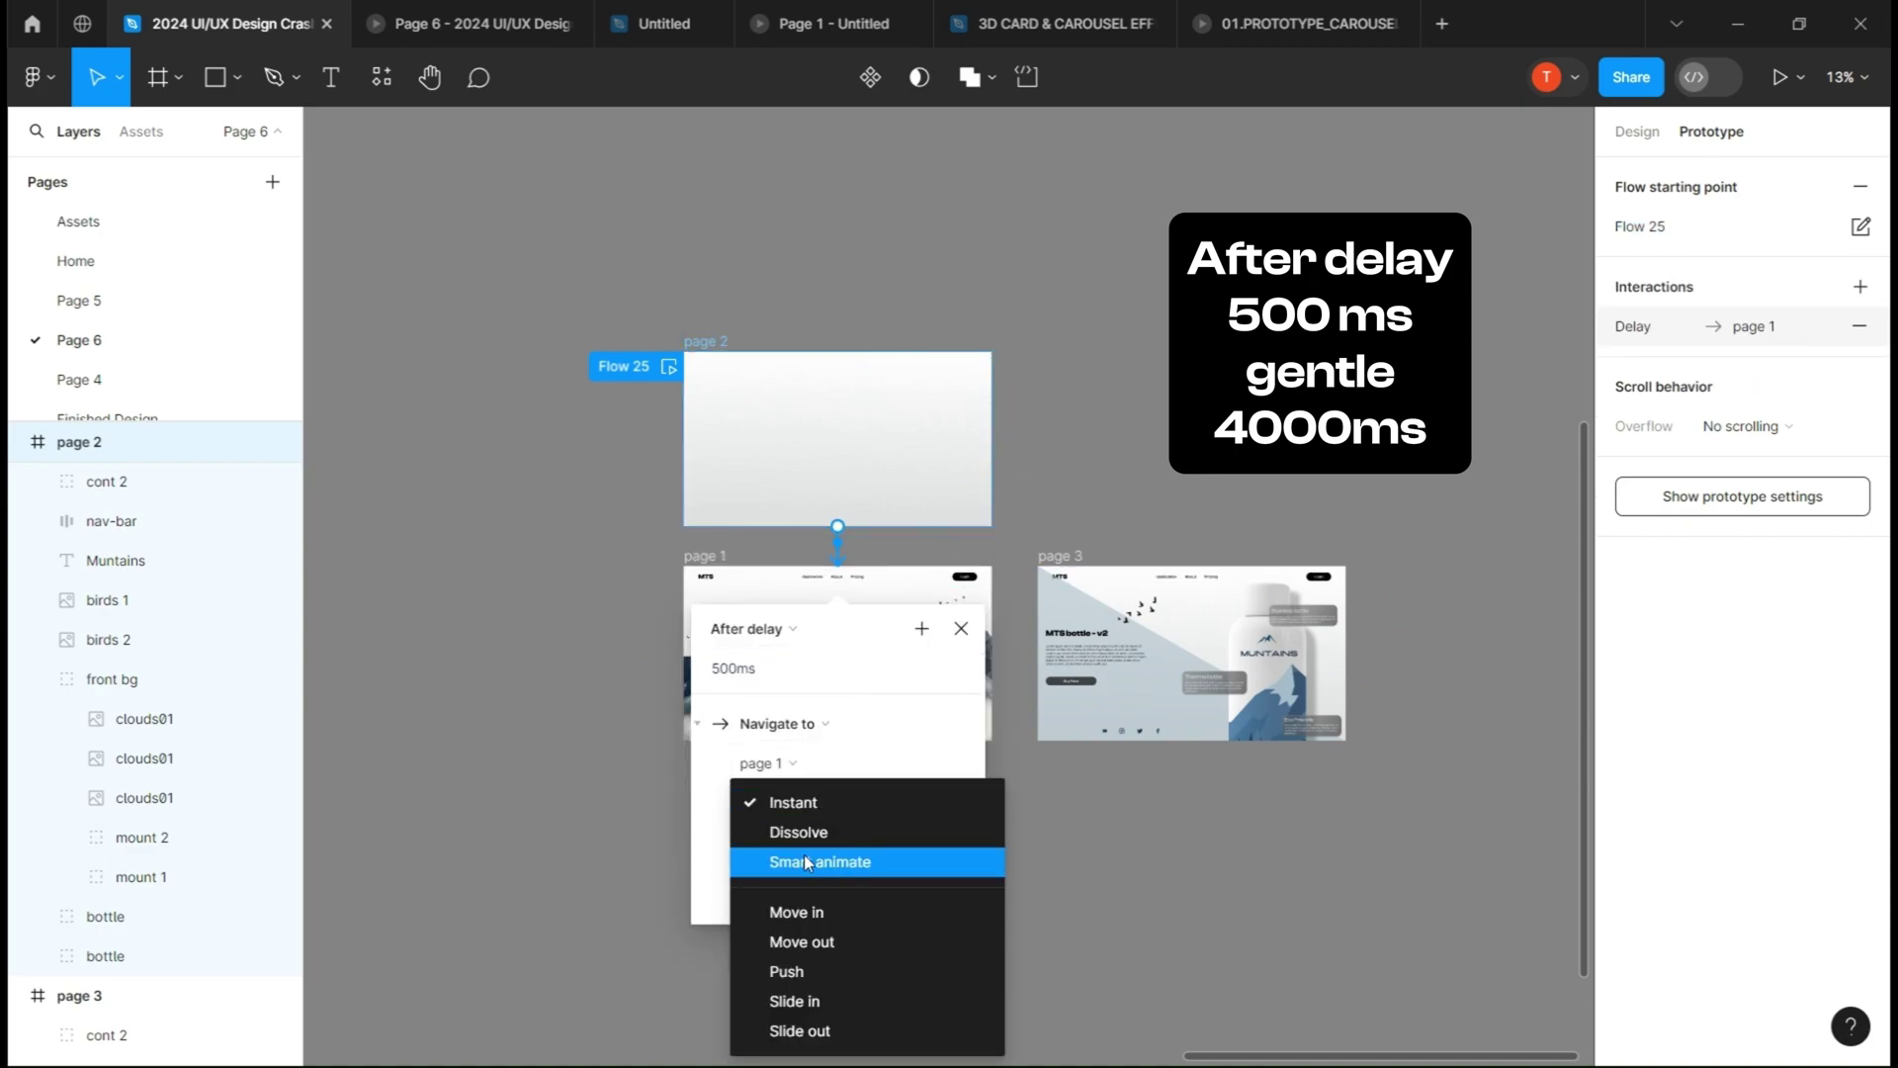
pyautogui.click(805, 861)
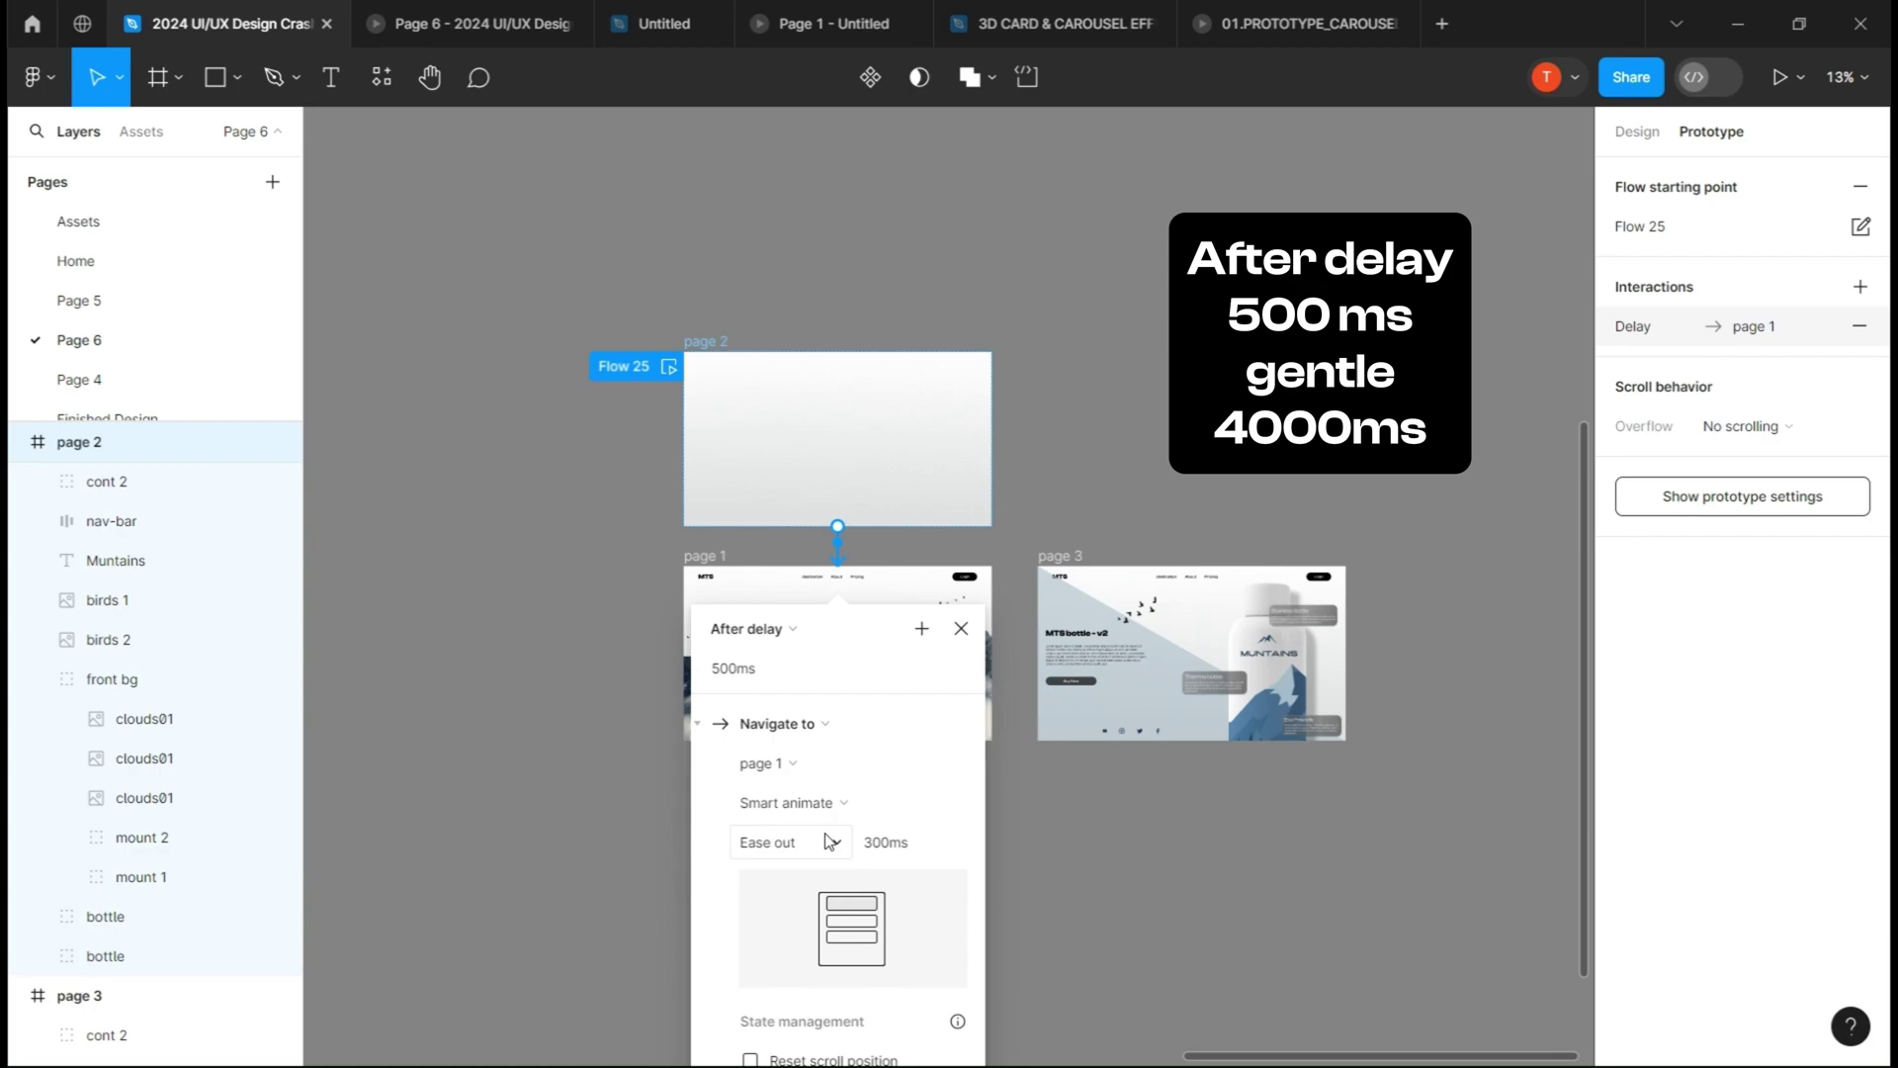
pyautogui.click(768, 841)
pyautogui.click(830, 908)
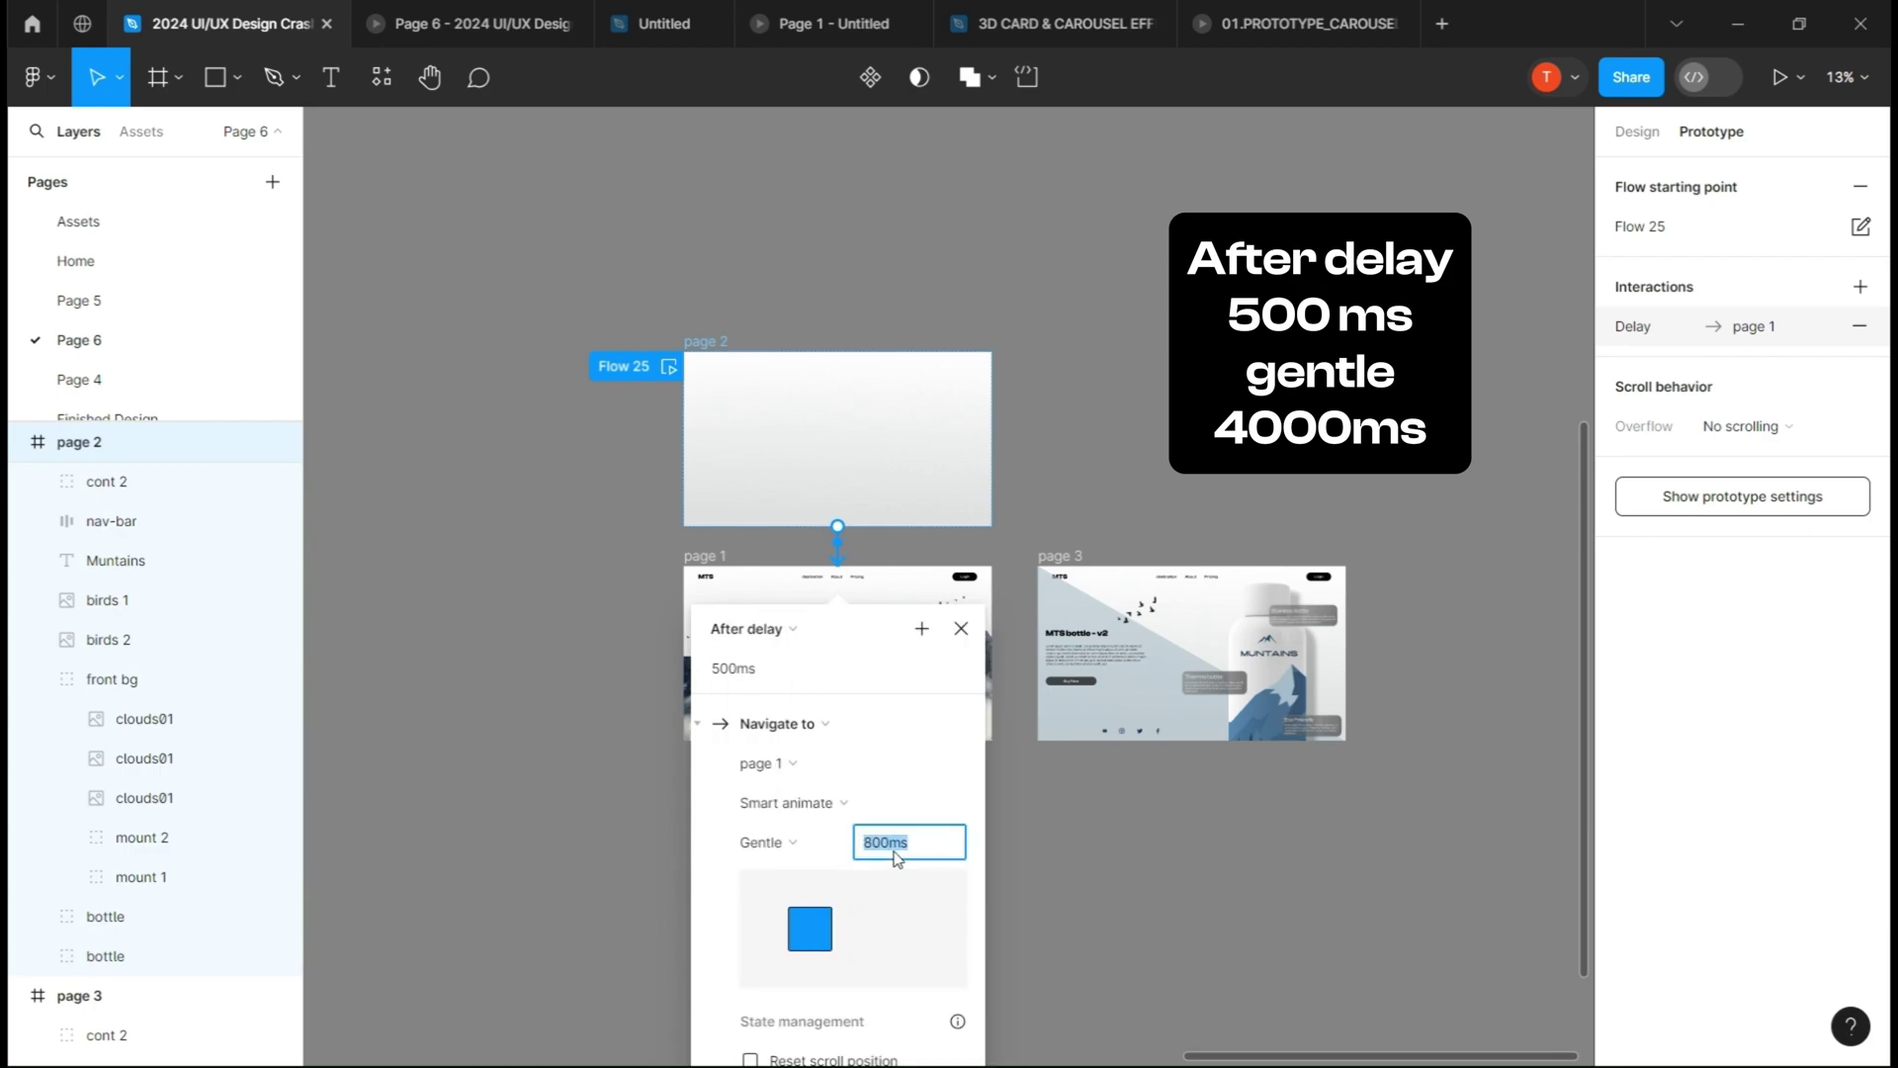
pyautogui.click(960, 627)
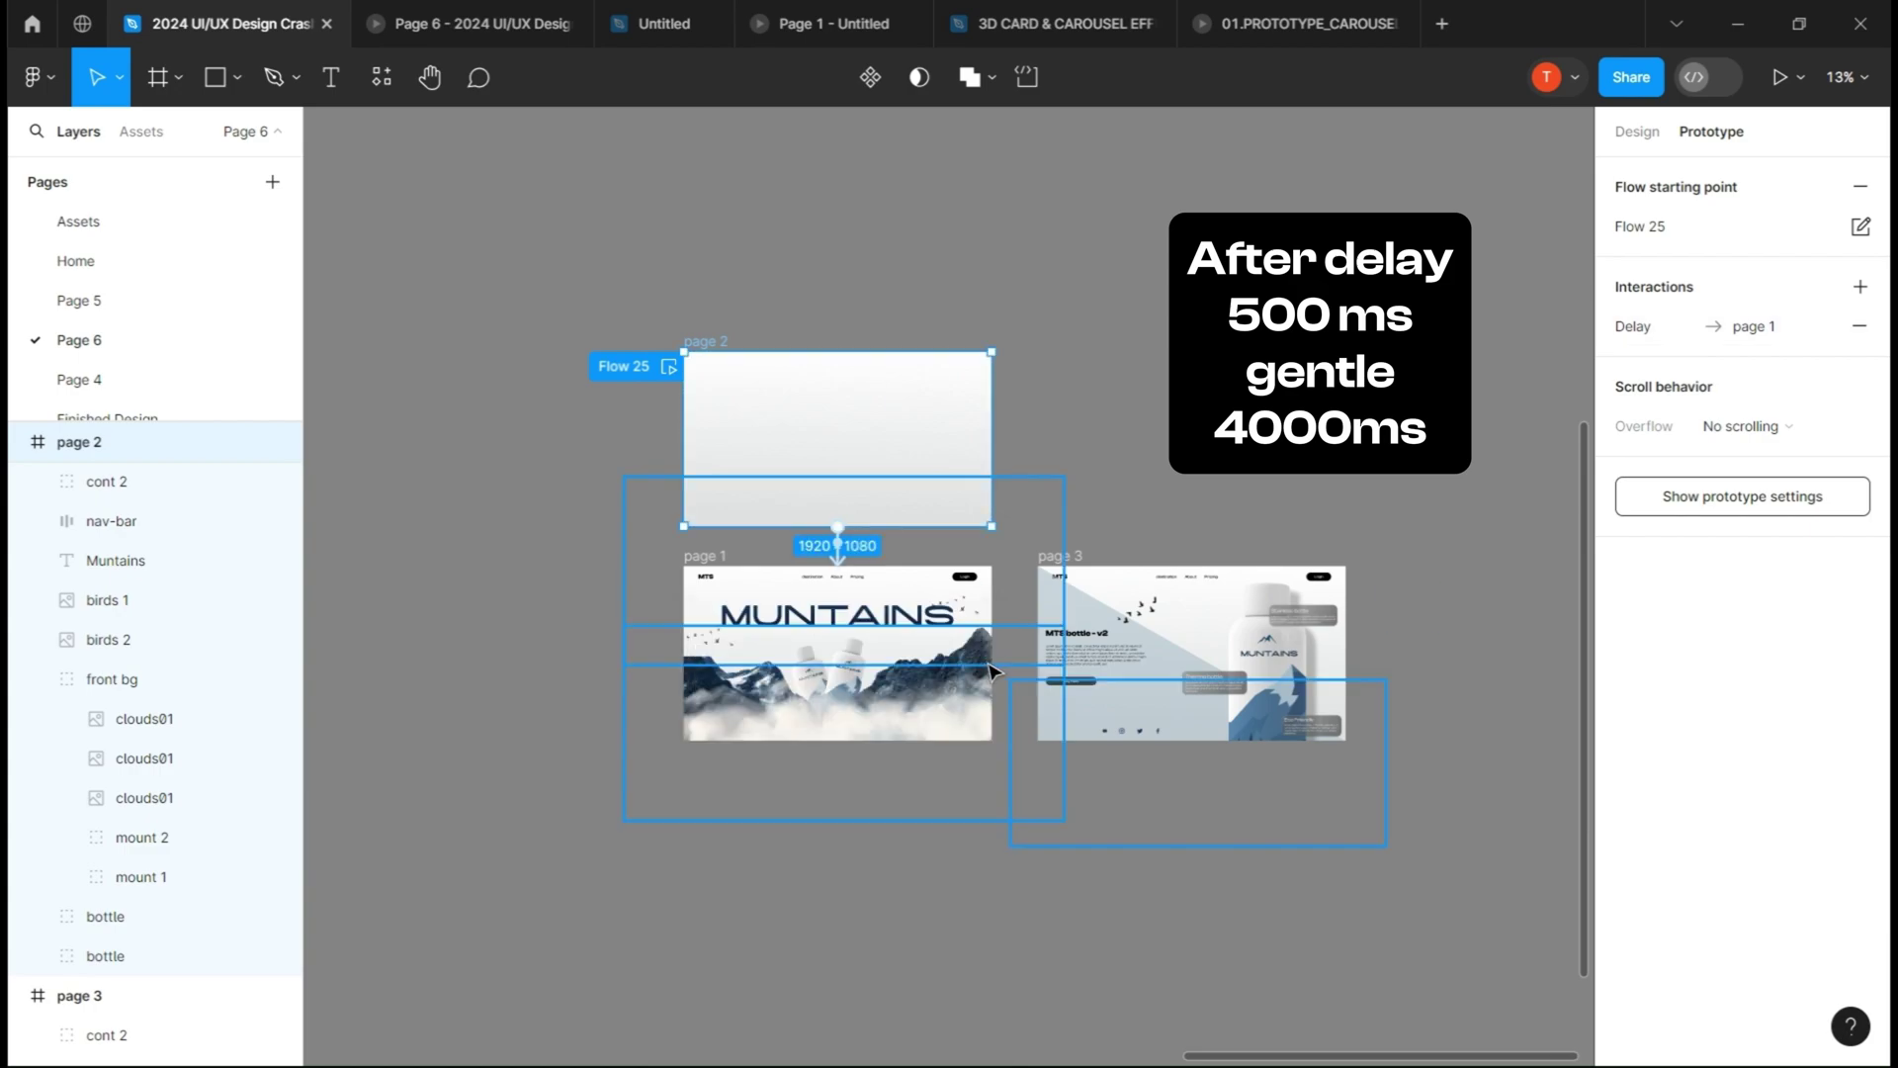
# - Link page 1 to page 3 On drag, and page 3 back to page 1
pyautogui.click(821, 593)
pyautogui.moveTo(997, 664); pyautogui.dragTo(1172, 652)
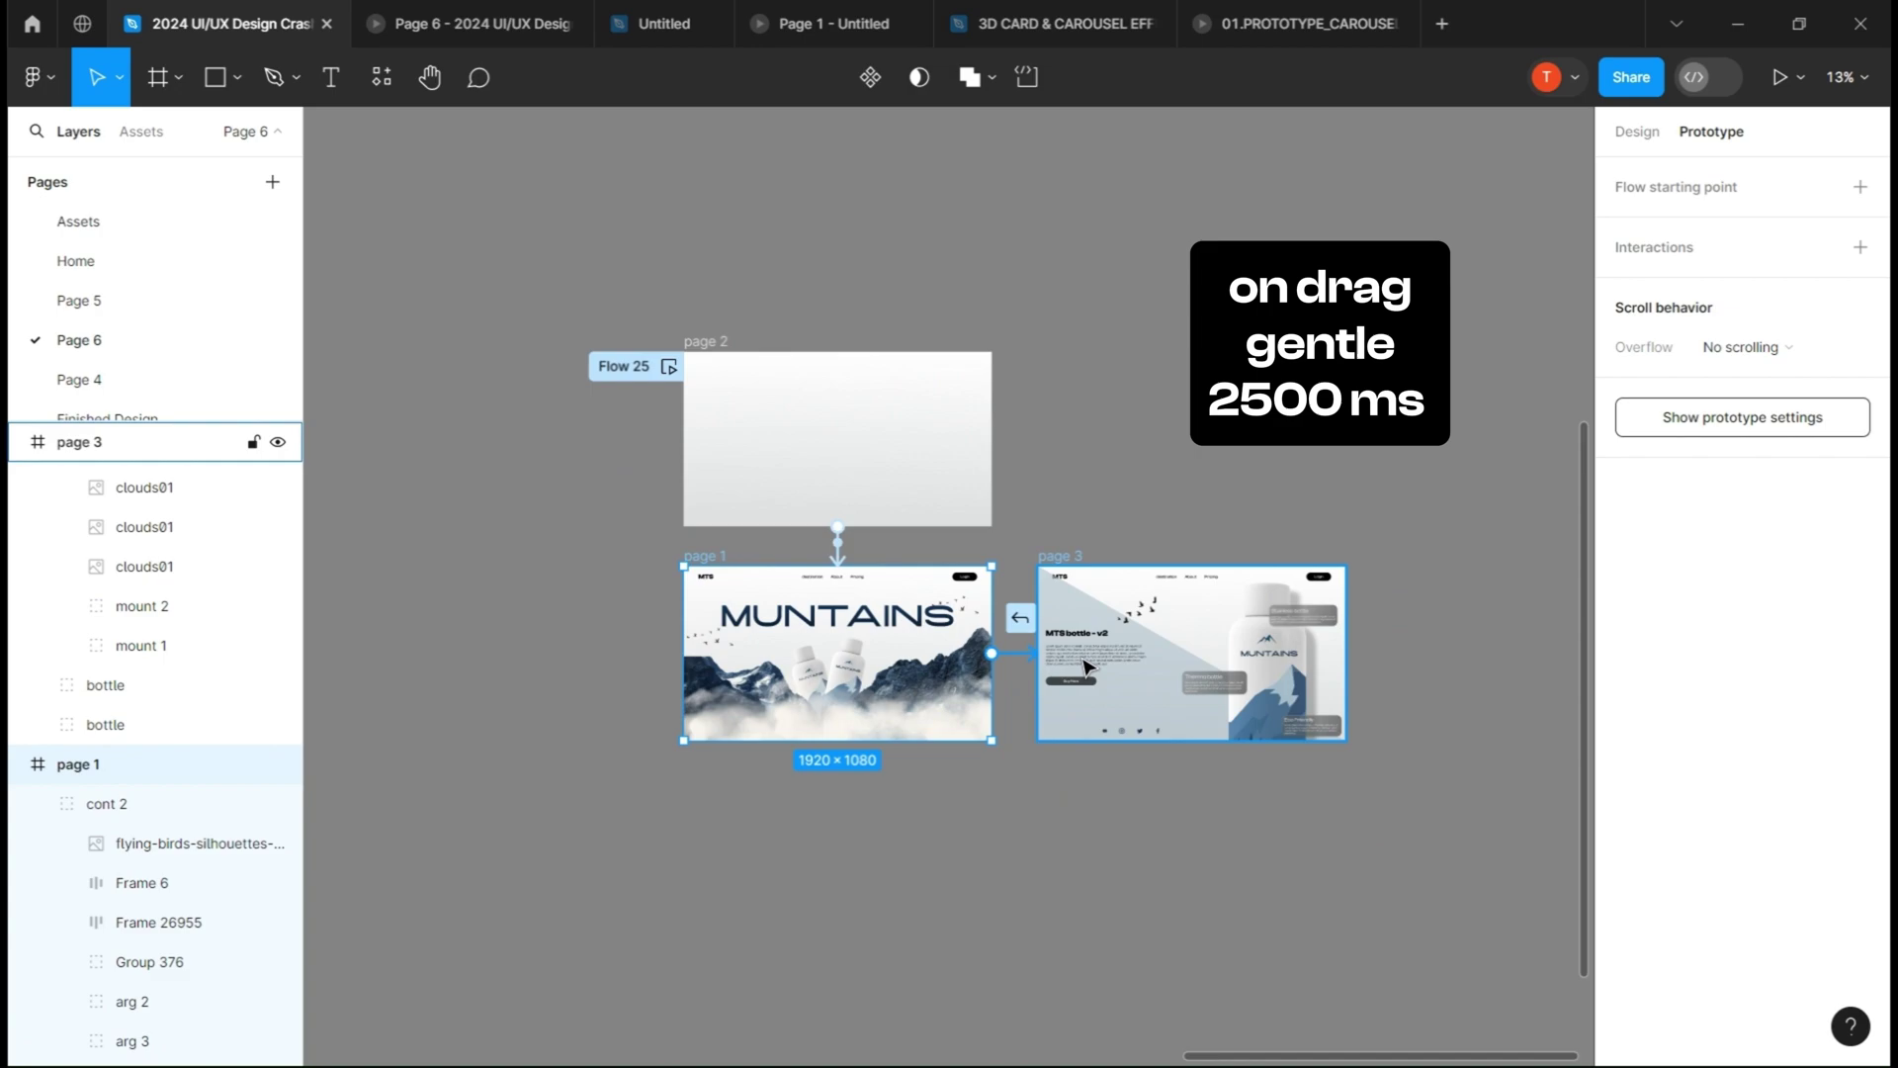
pyautogui.click(936, 714)
pyautogui.write('3')
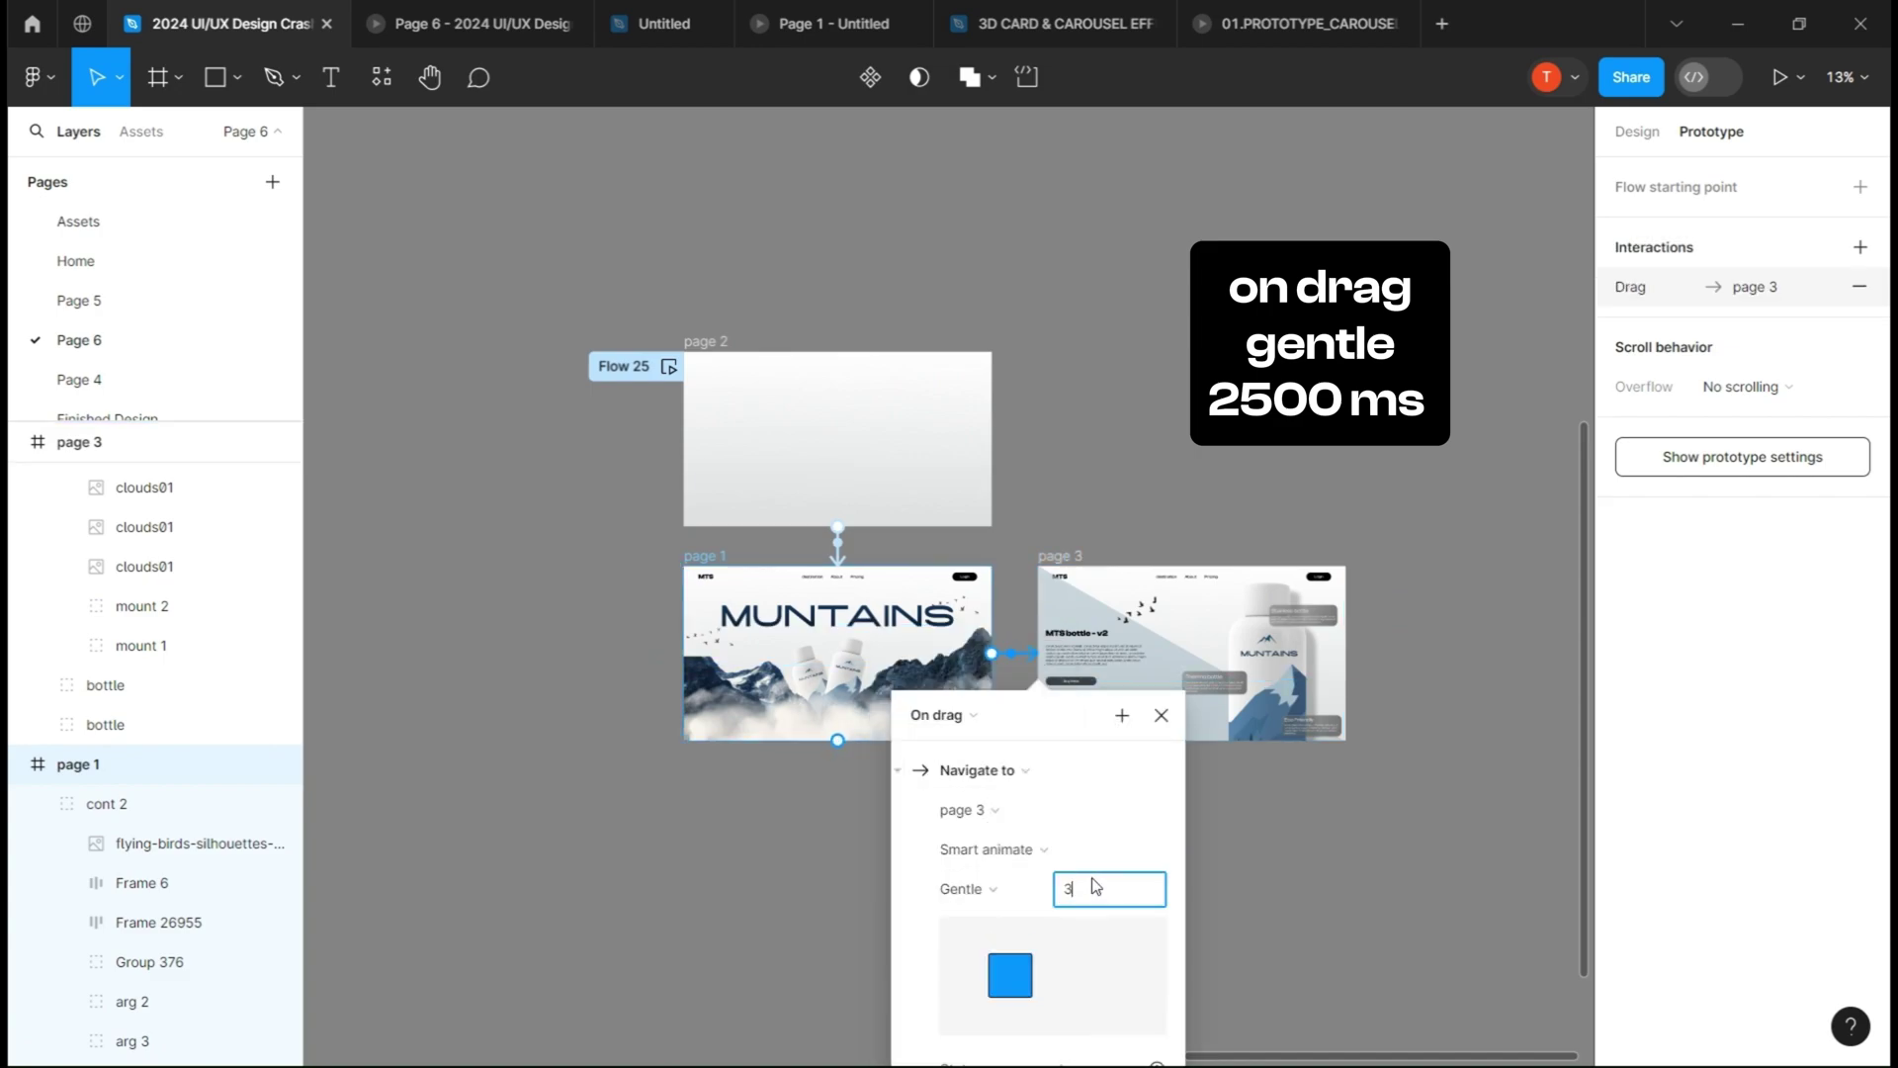
pyautogui.write('500ms')
pyautogui.click(1262, 593)
pyautogui.moveTo(1345, 653); pyautogui.dragTo(891, 653)
pyautogui.click(937, 714)
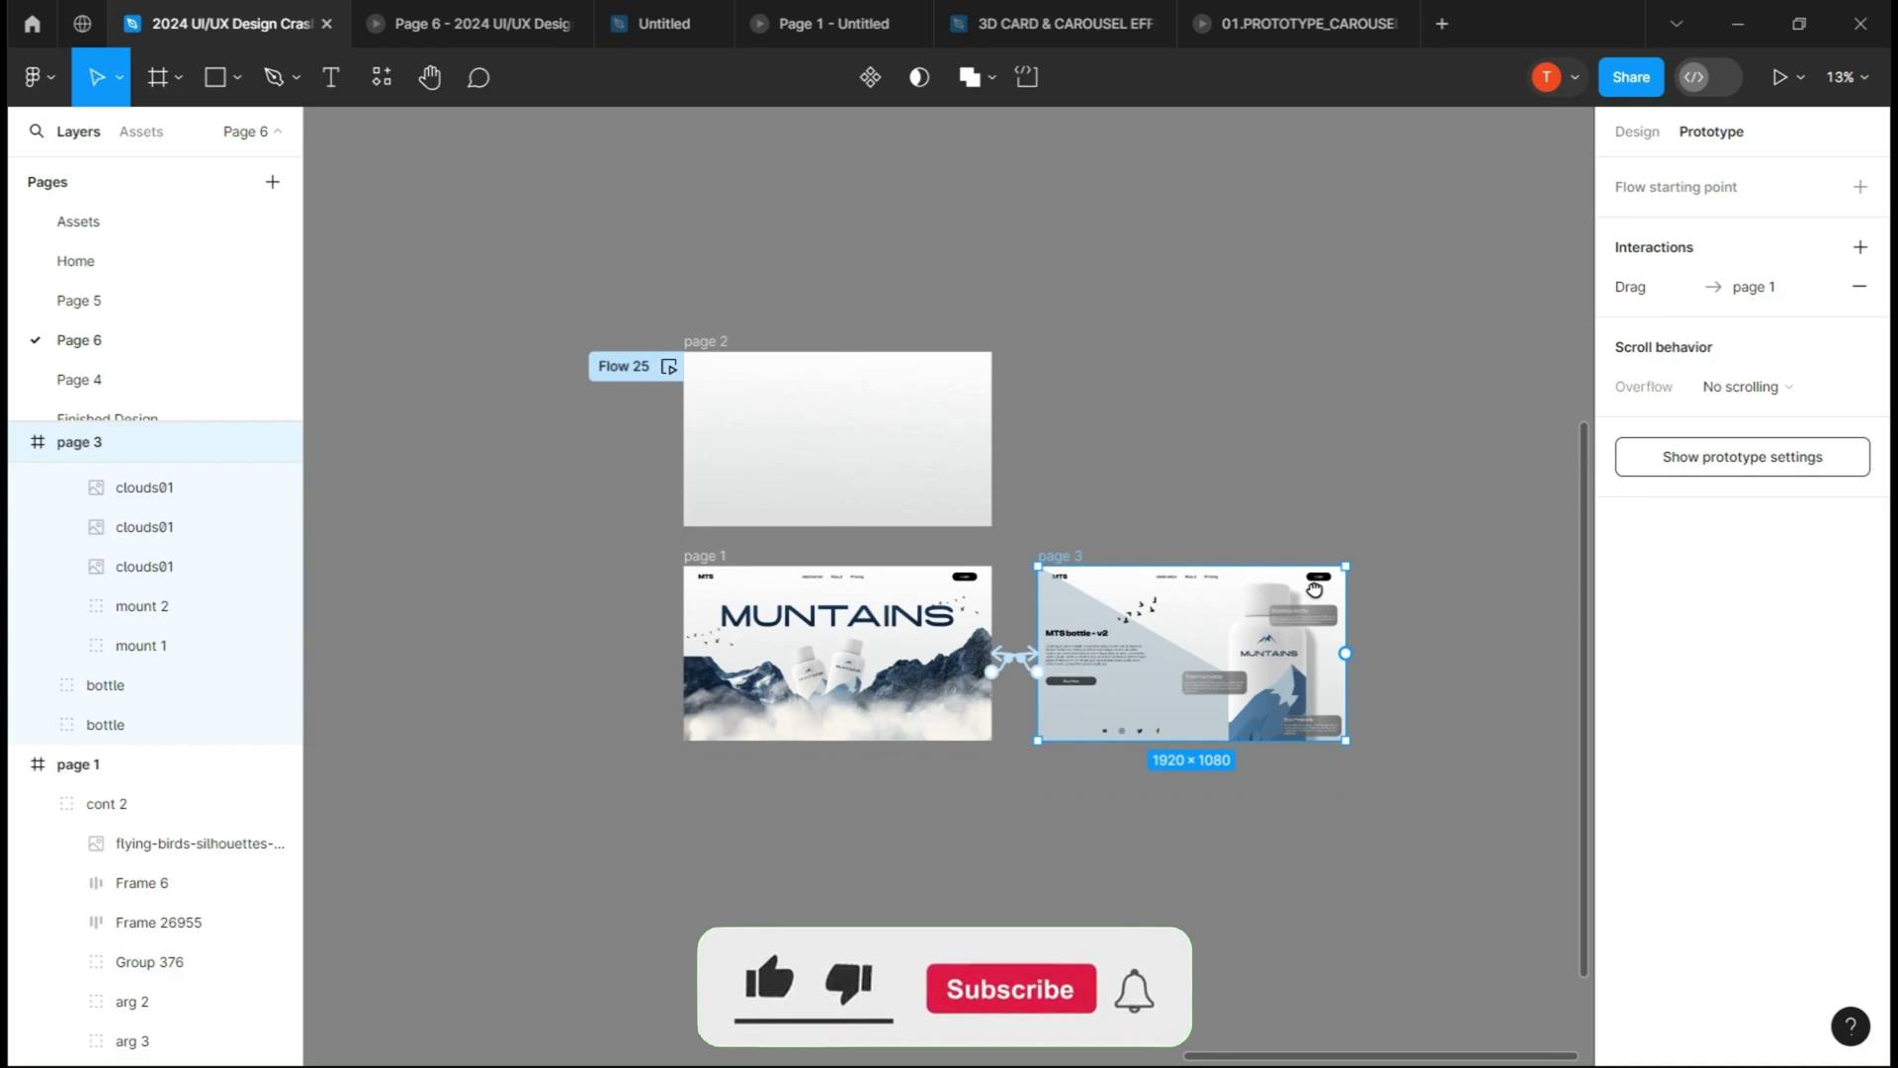
# - Select the page 2 starting frame and launch the prototype preview with Shift+Space
pyautogui.click(831, 437)
pyautogui.hotkey('shift', 'space')
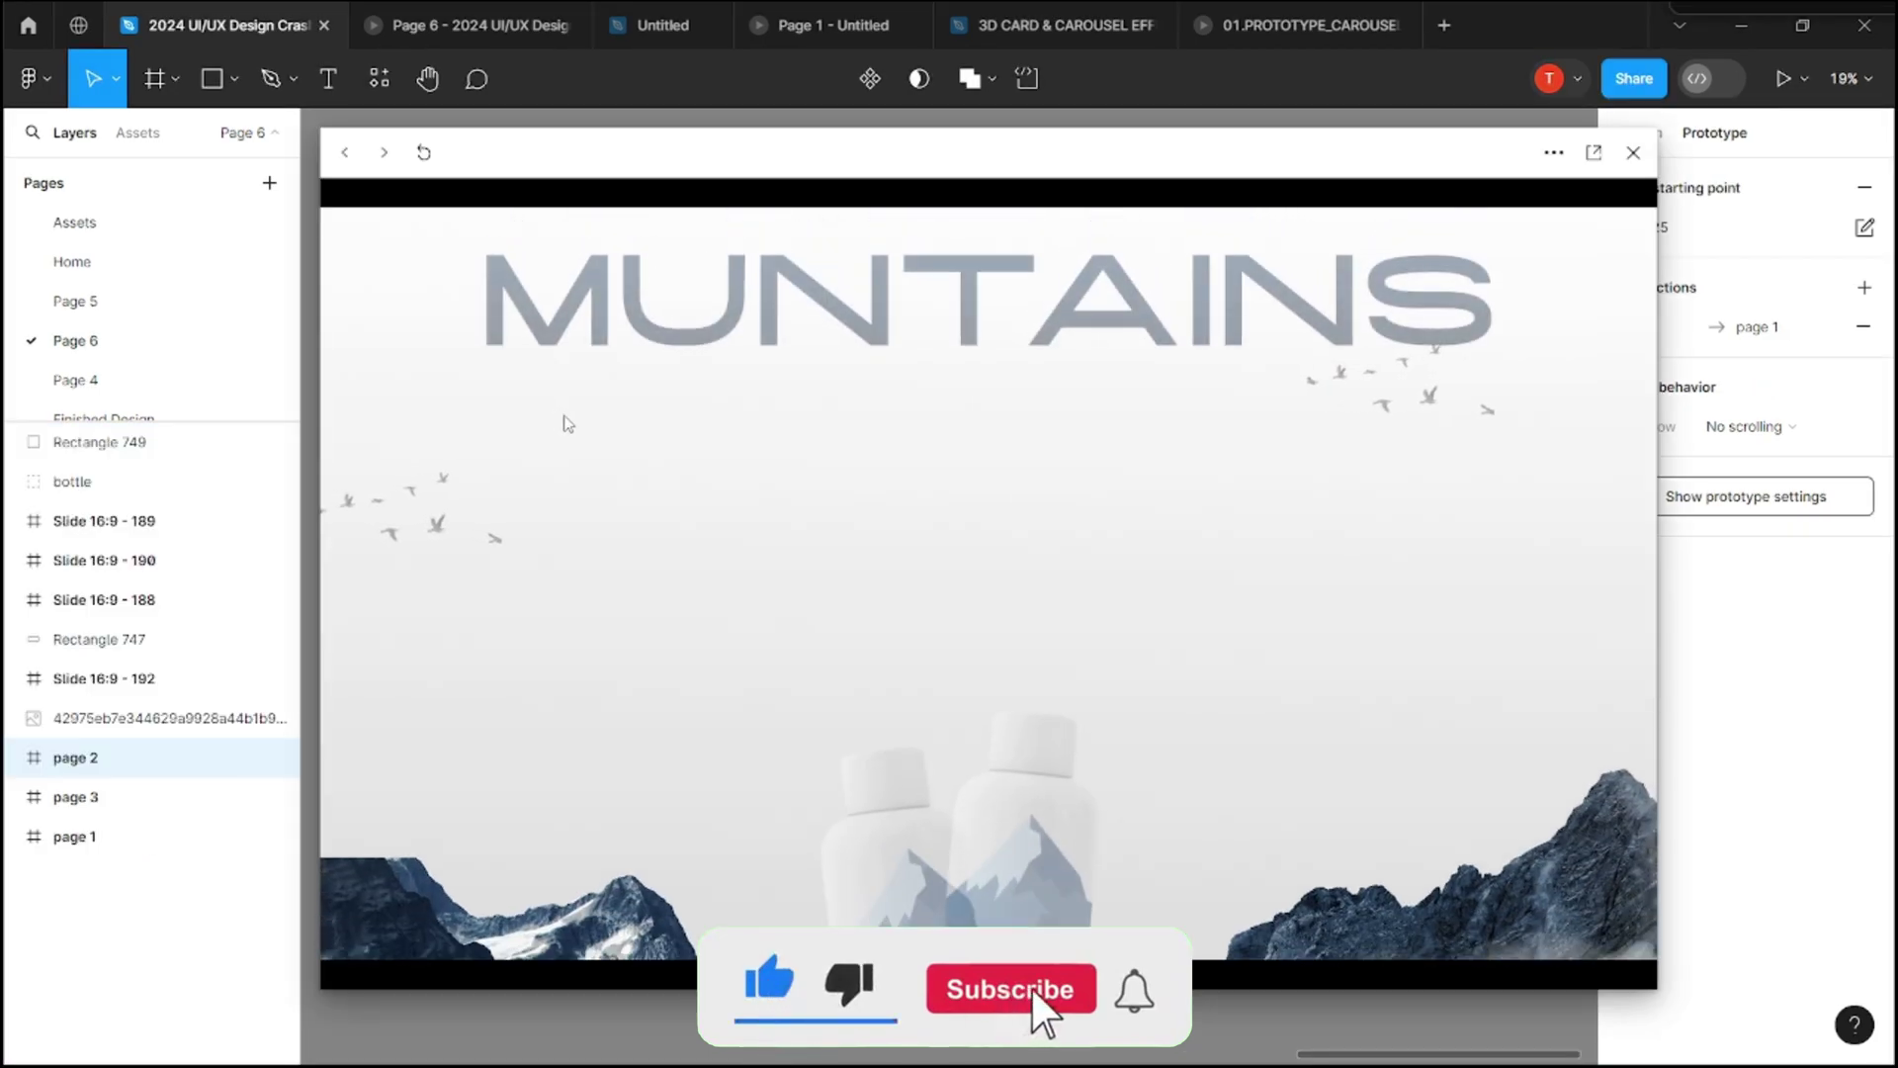